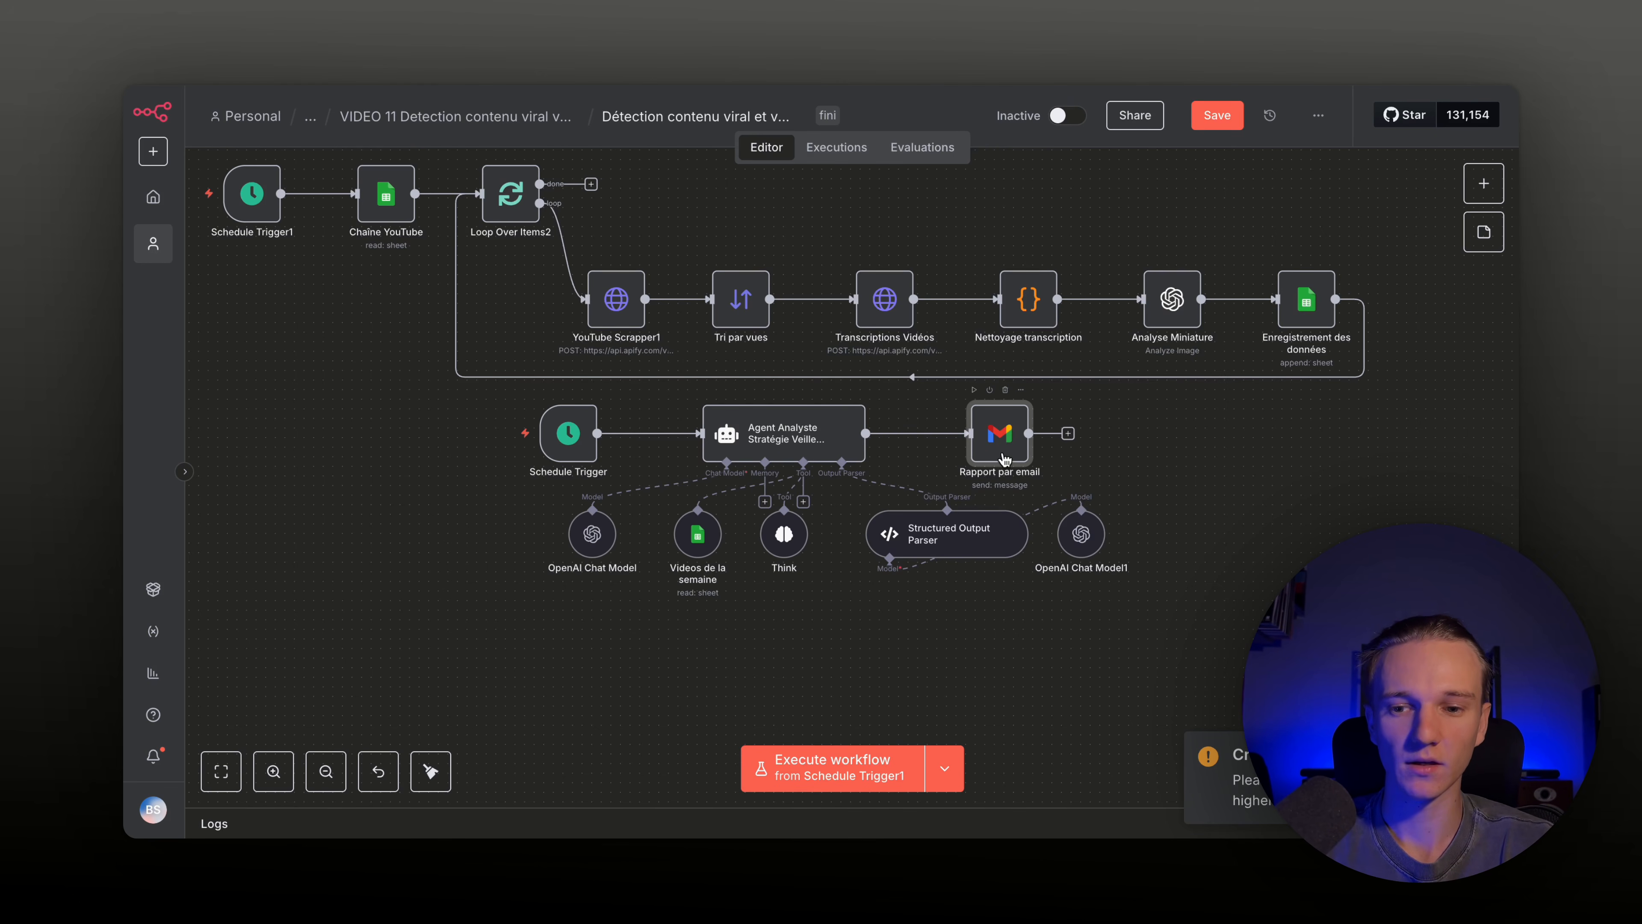
Execute the viral content detection workflow starting from Schedule Trigger1
scroll(815, 389, left, 2)
scroll(815, 389, up, 1)
scroll(818, 391, right, 6)
scroll(794, 386, left, 1)
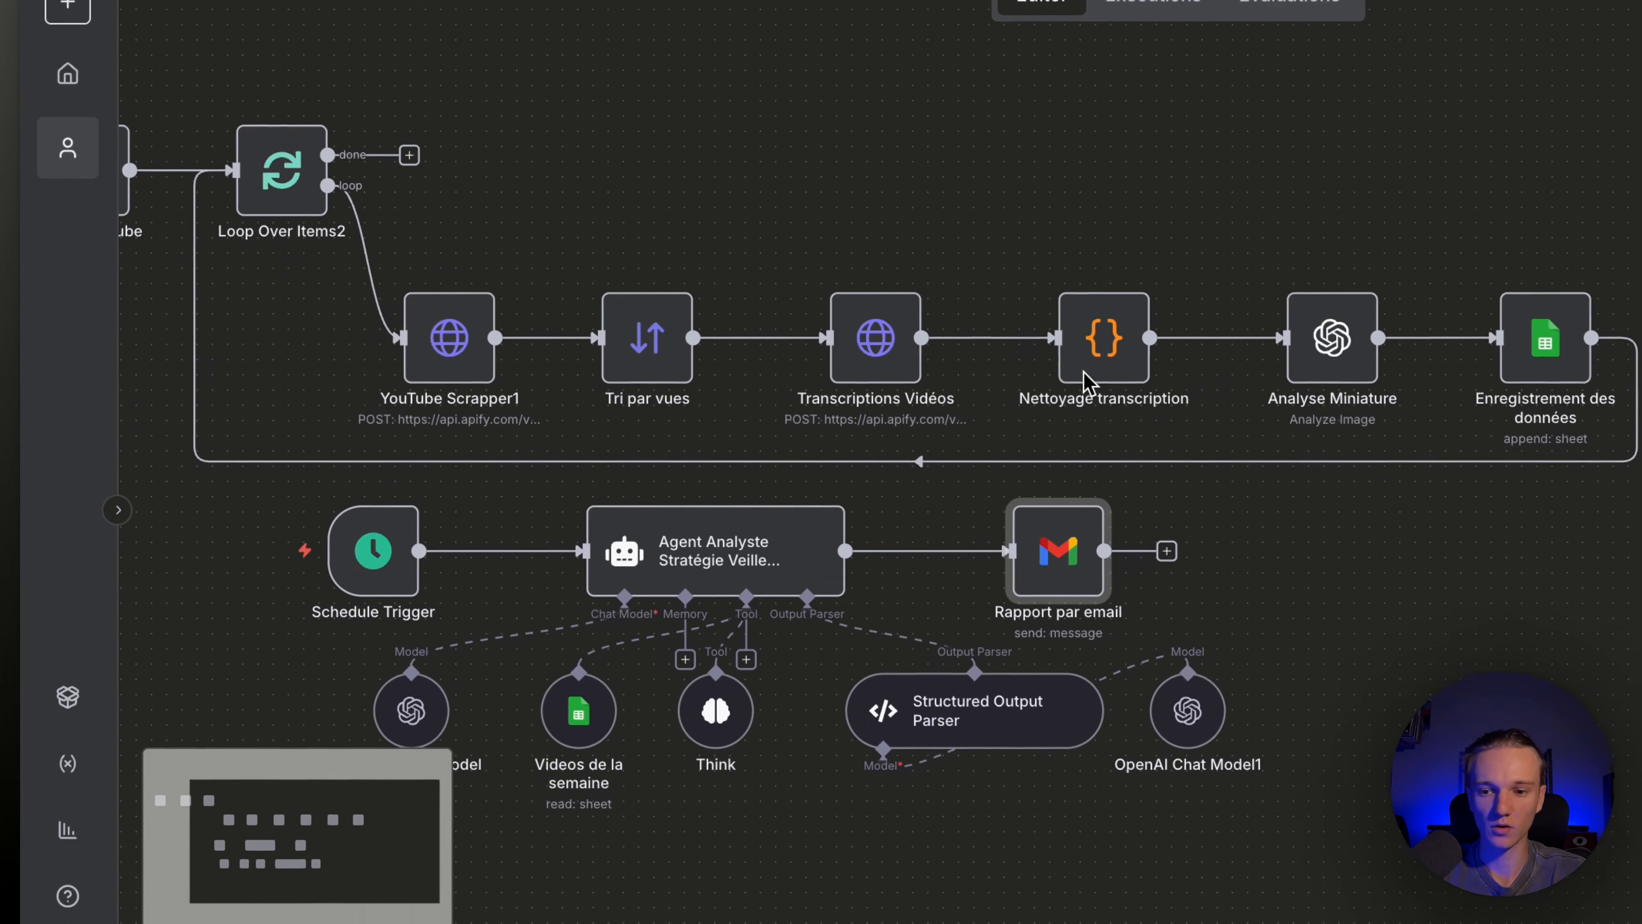
scroll(284, 288, left, 2)
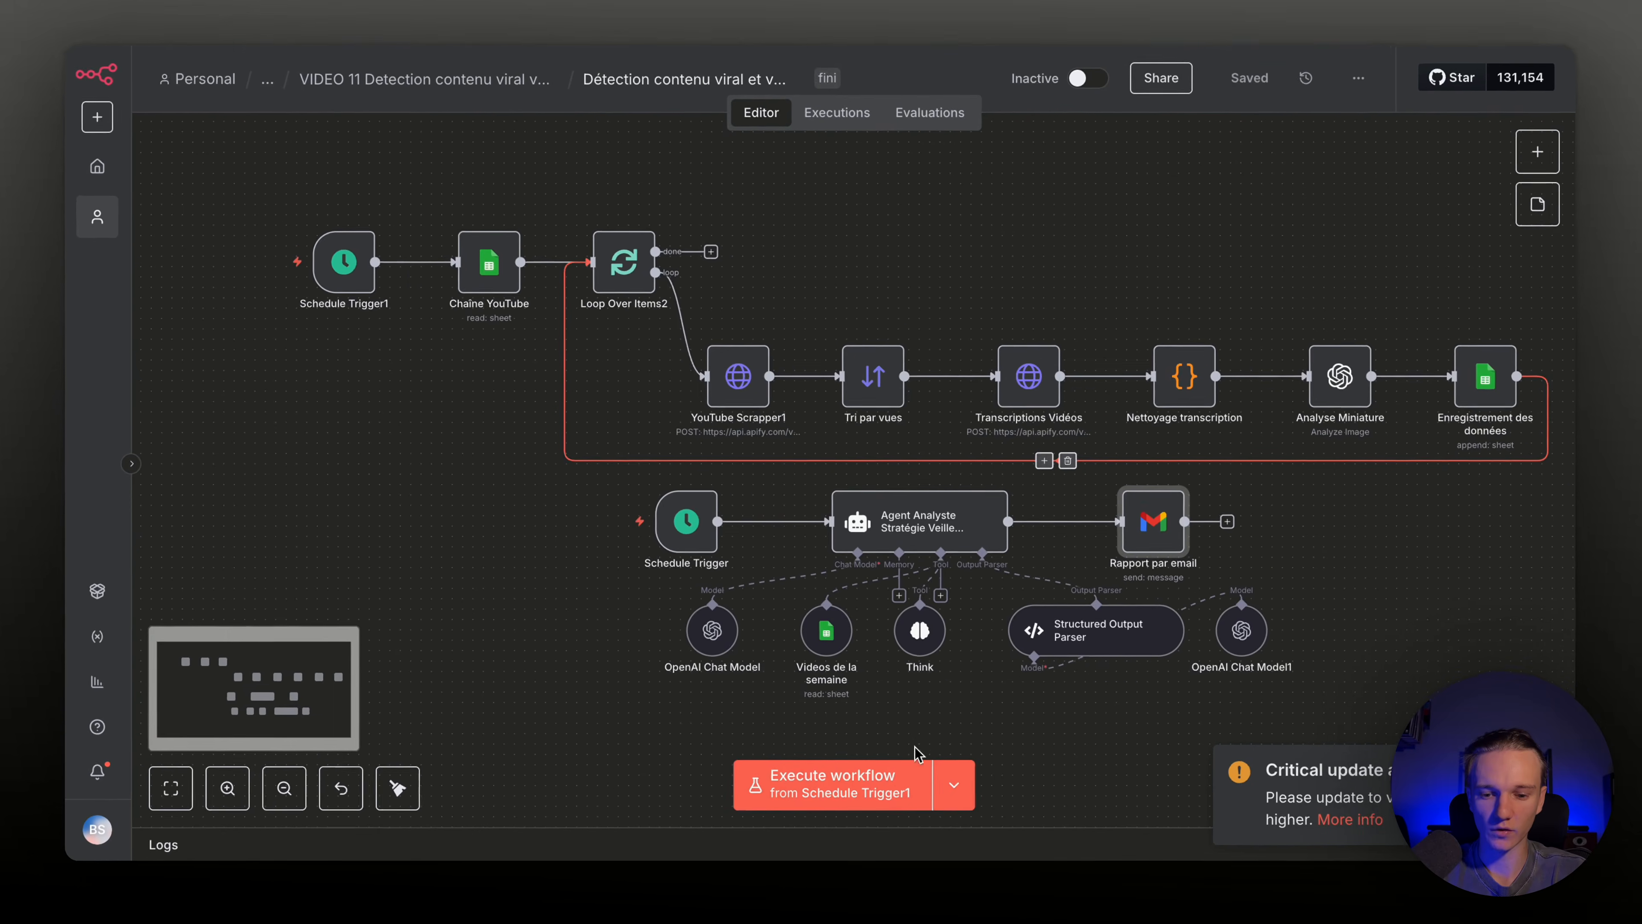
click(996, 770)
drag(994, 721, 993, 716)
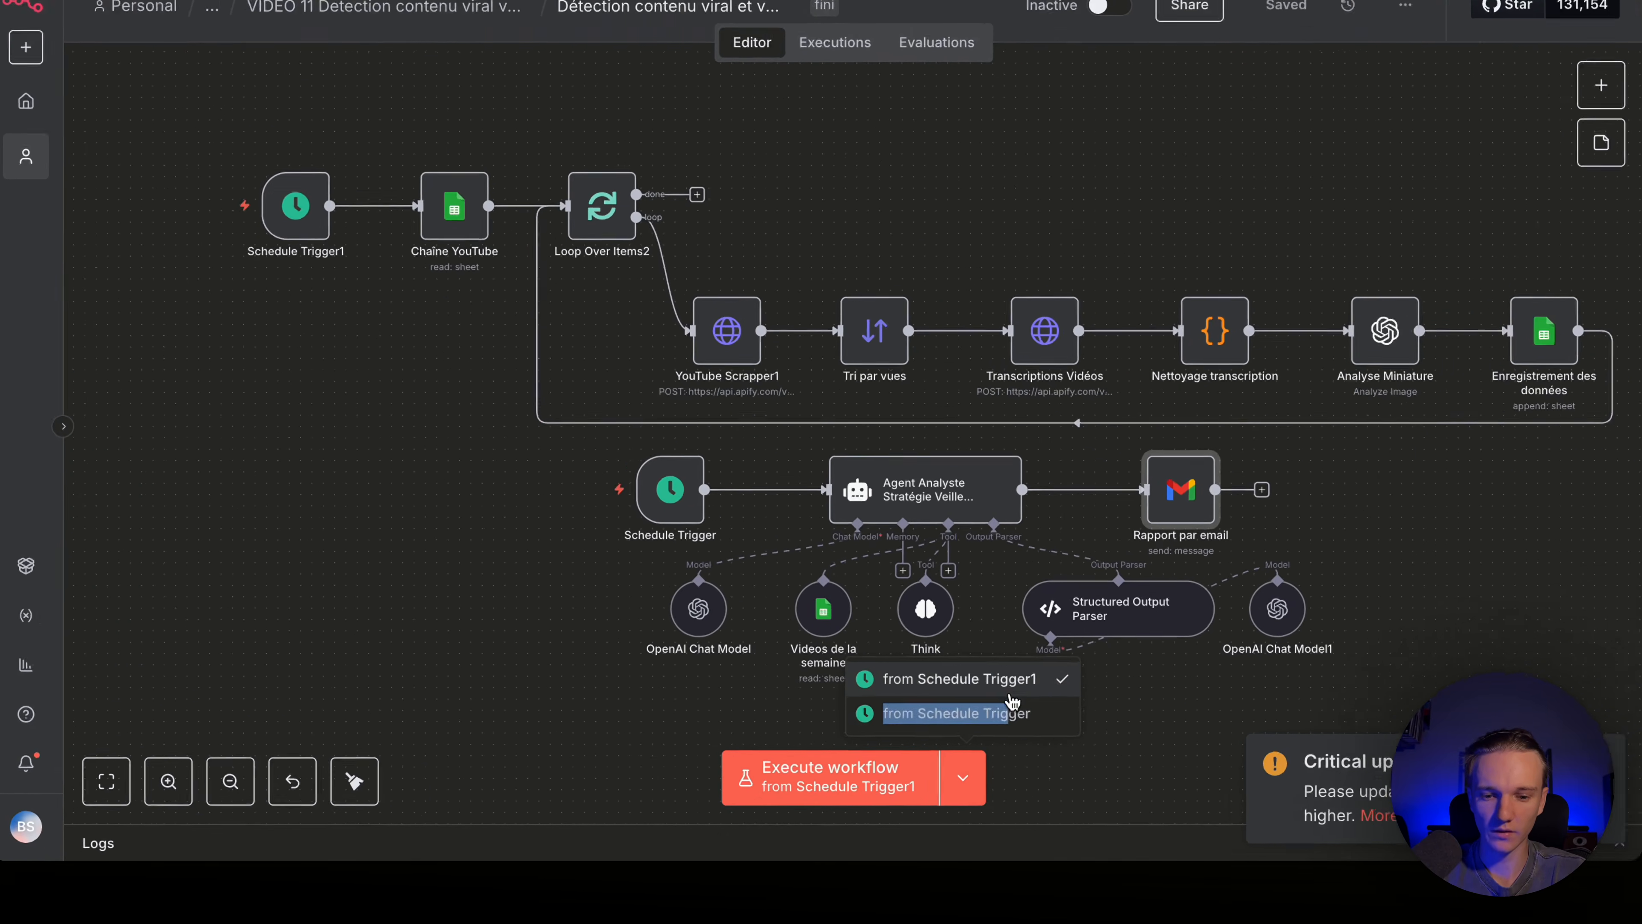
click(996, 699)
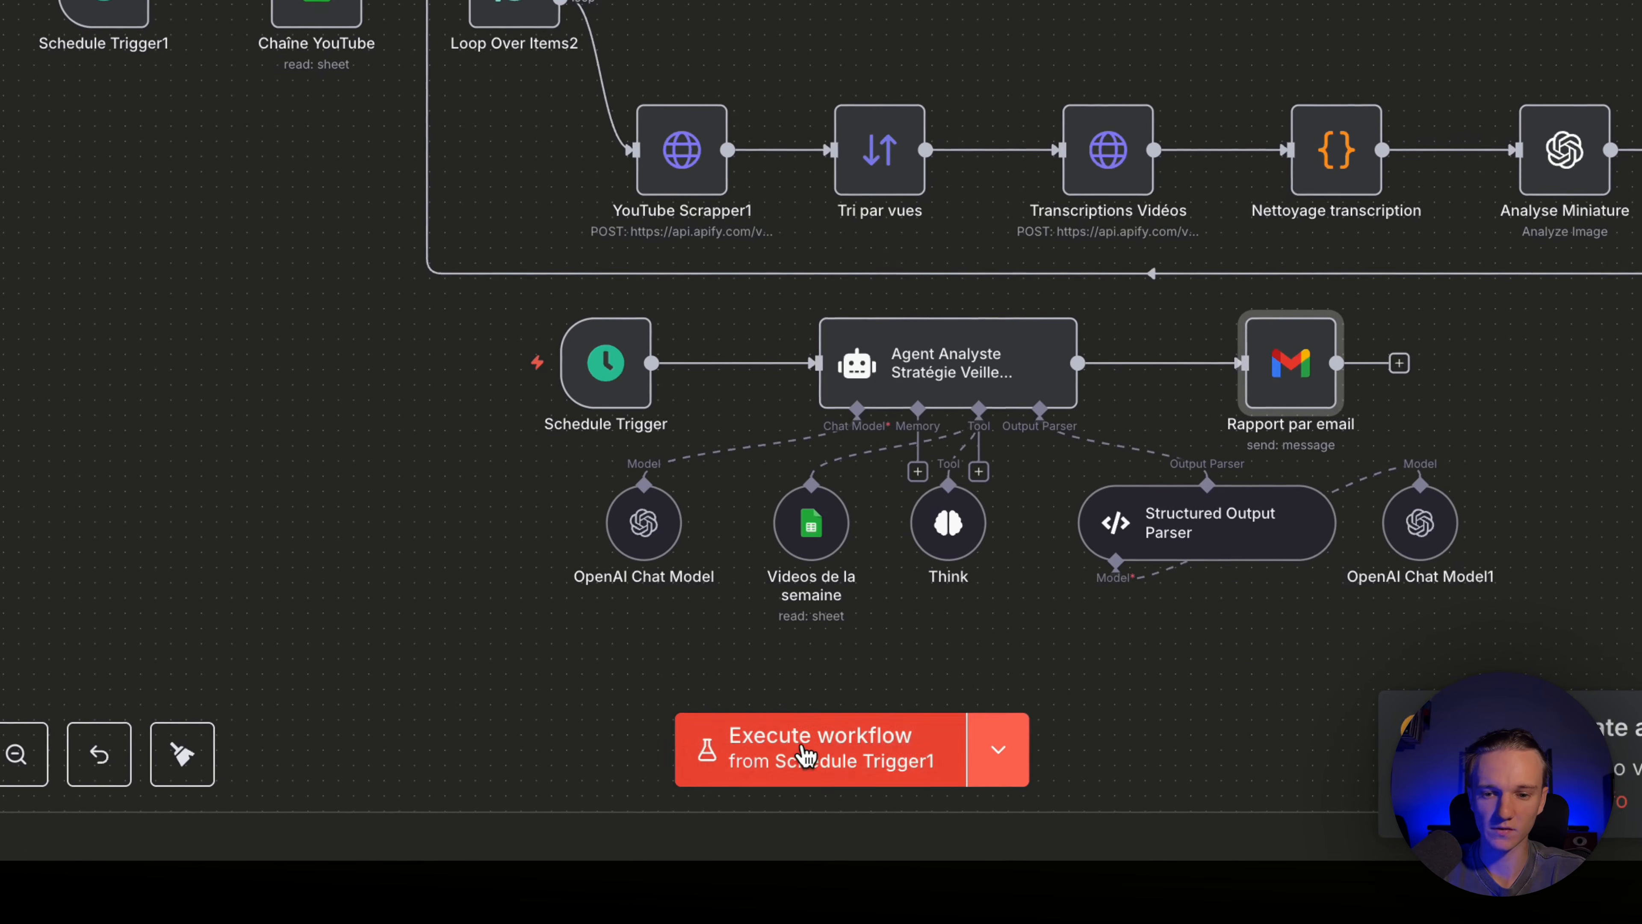
click(804, 753)
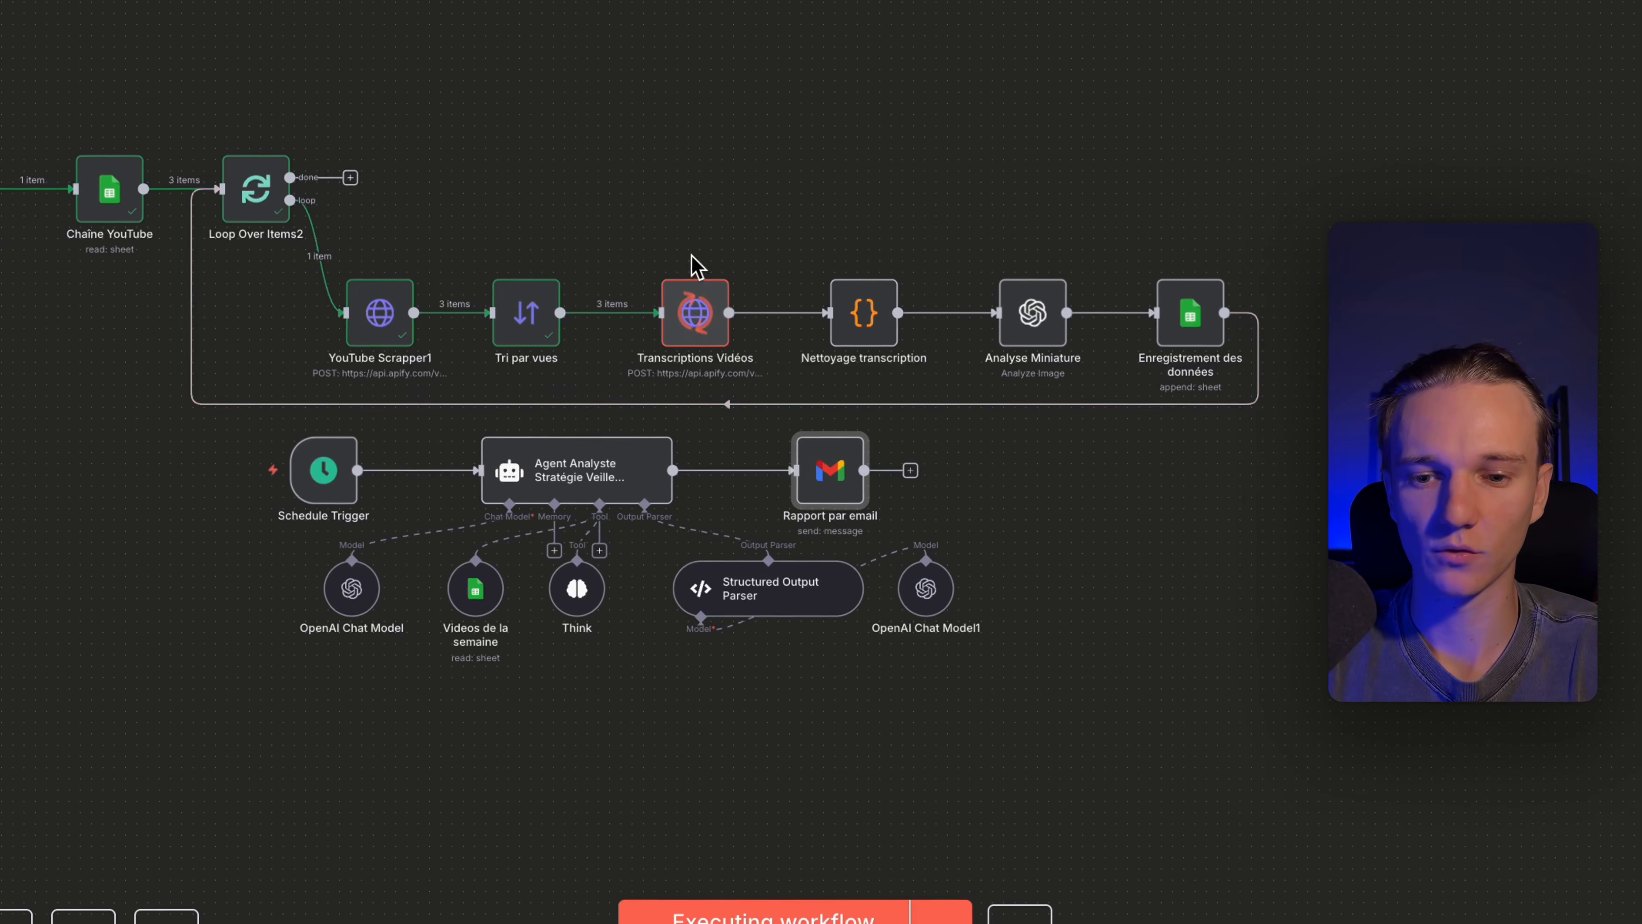
scroll(691, 333, up, 4)
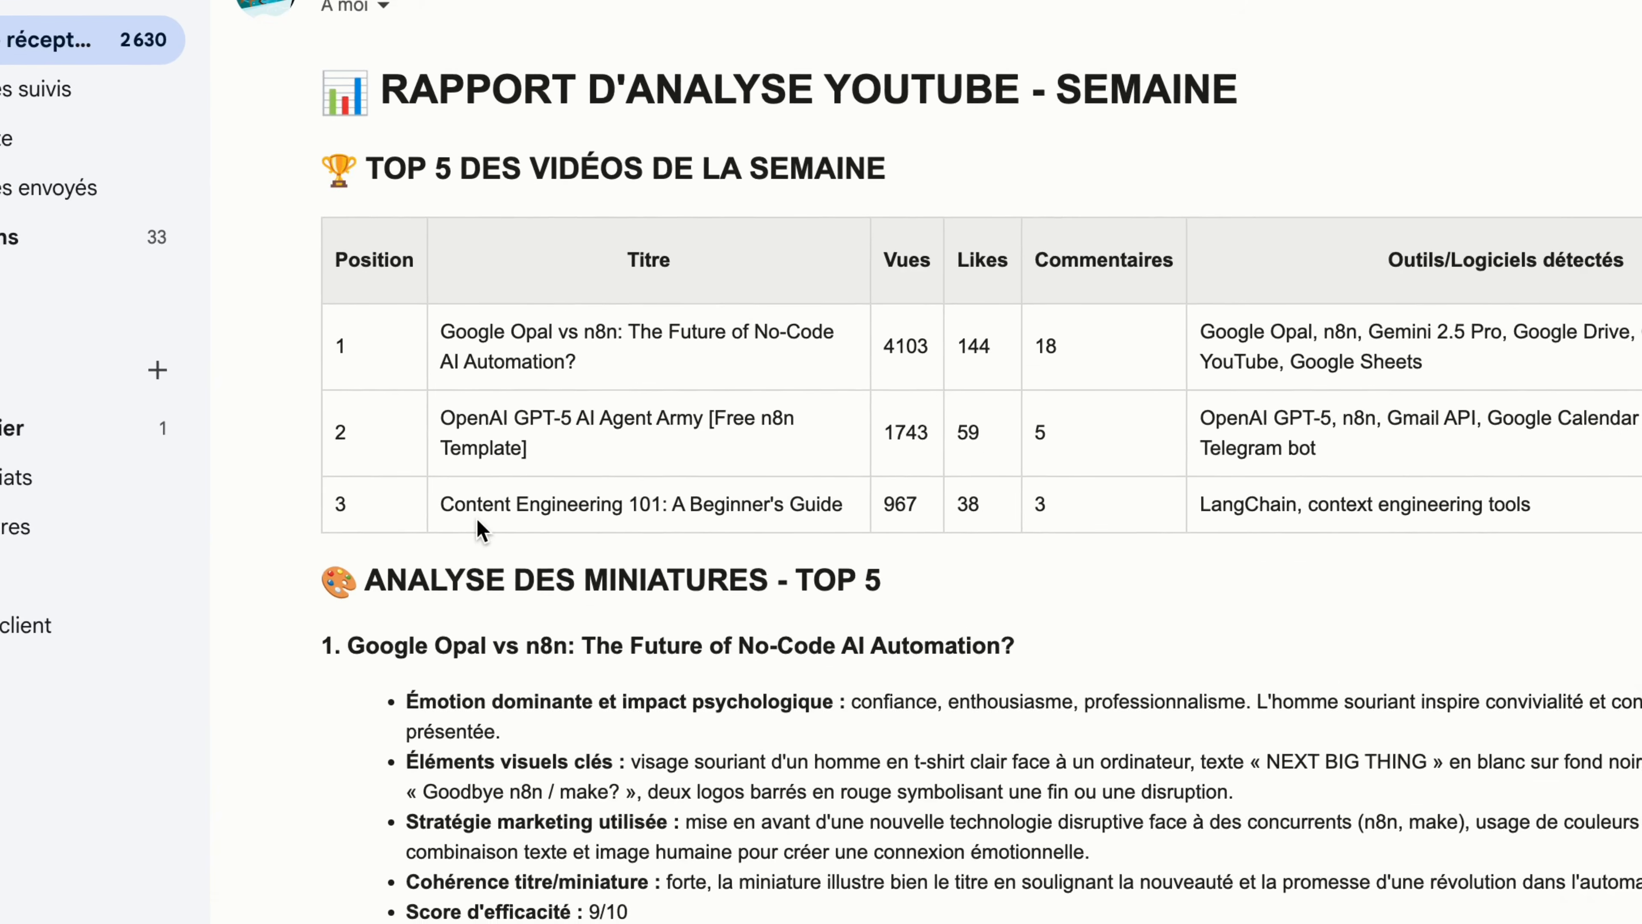
Examine the weekly YouTube analysis report email, from the top videos table through thumbnails, trends and content ideas to recommendations and detected tools
scroll(481, 520, down, 3)
scroll(627, 407, up, 2)
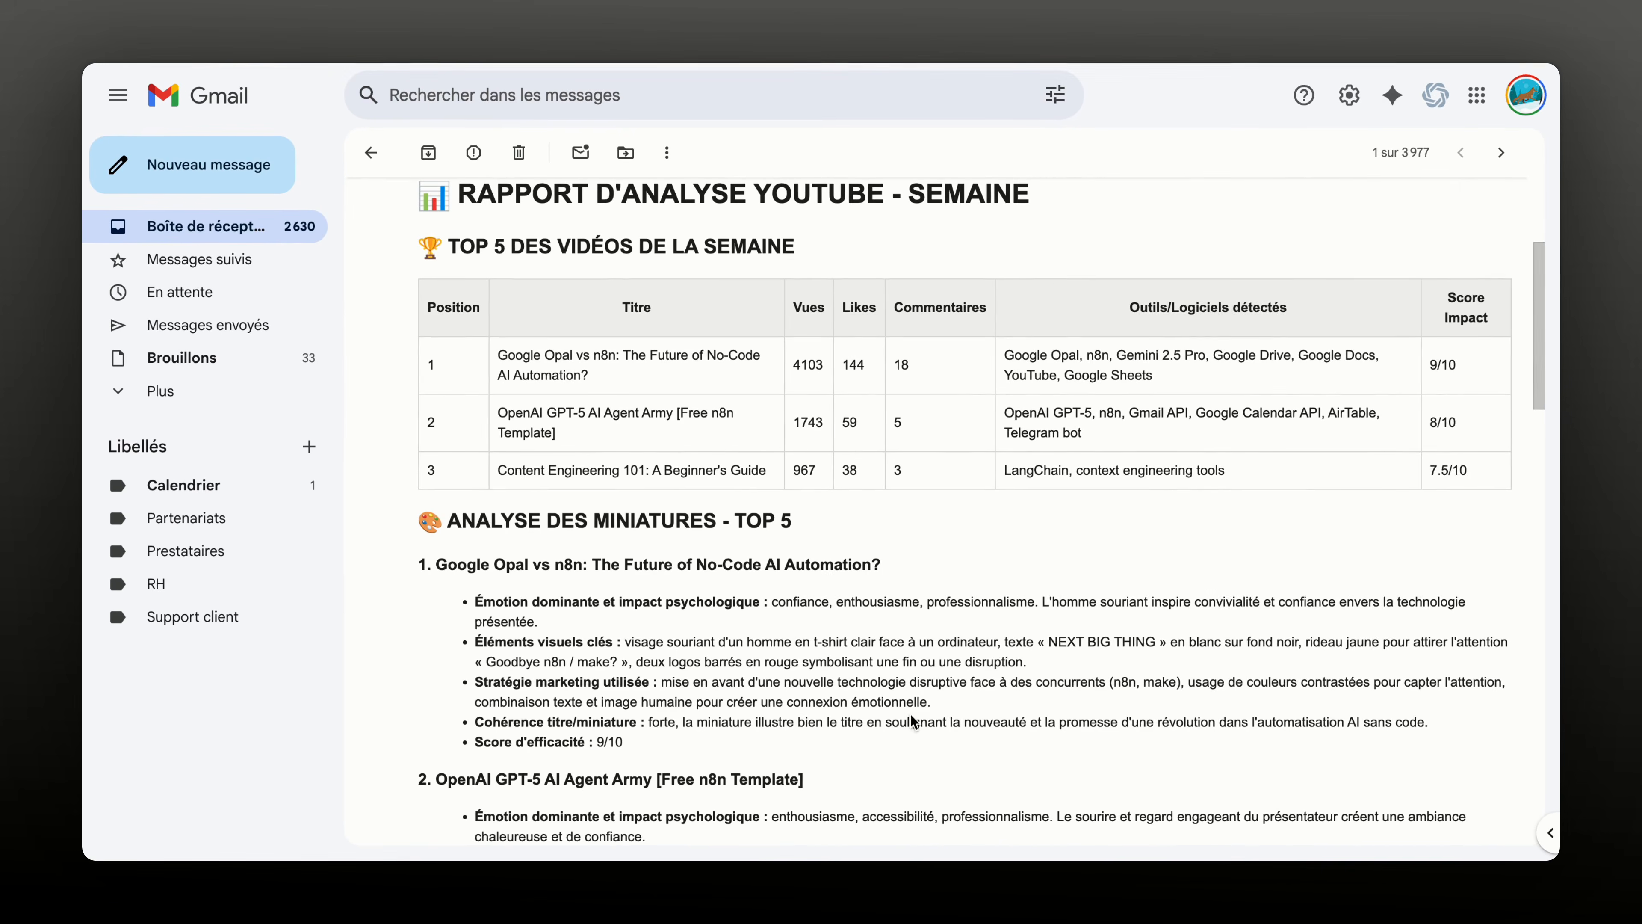
scroll(916, 628, down, 15)
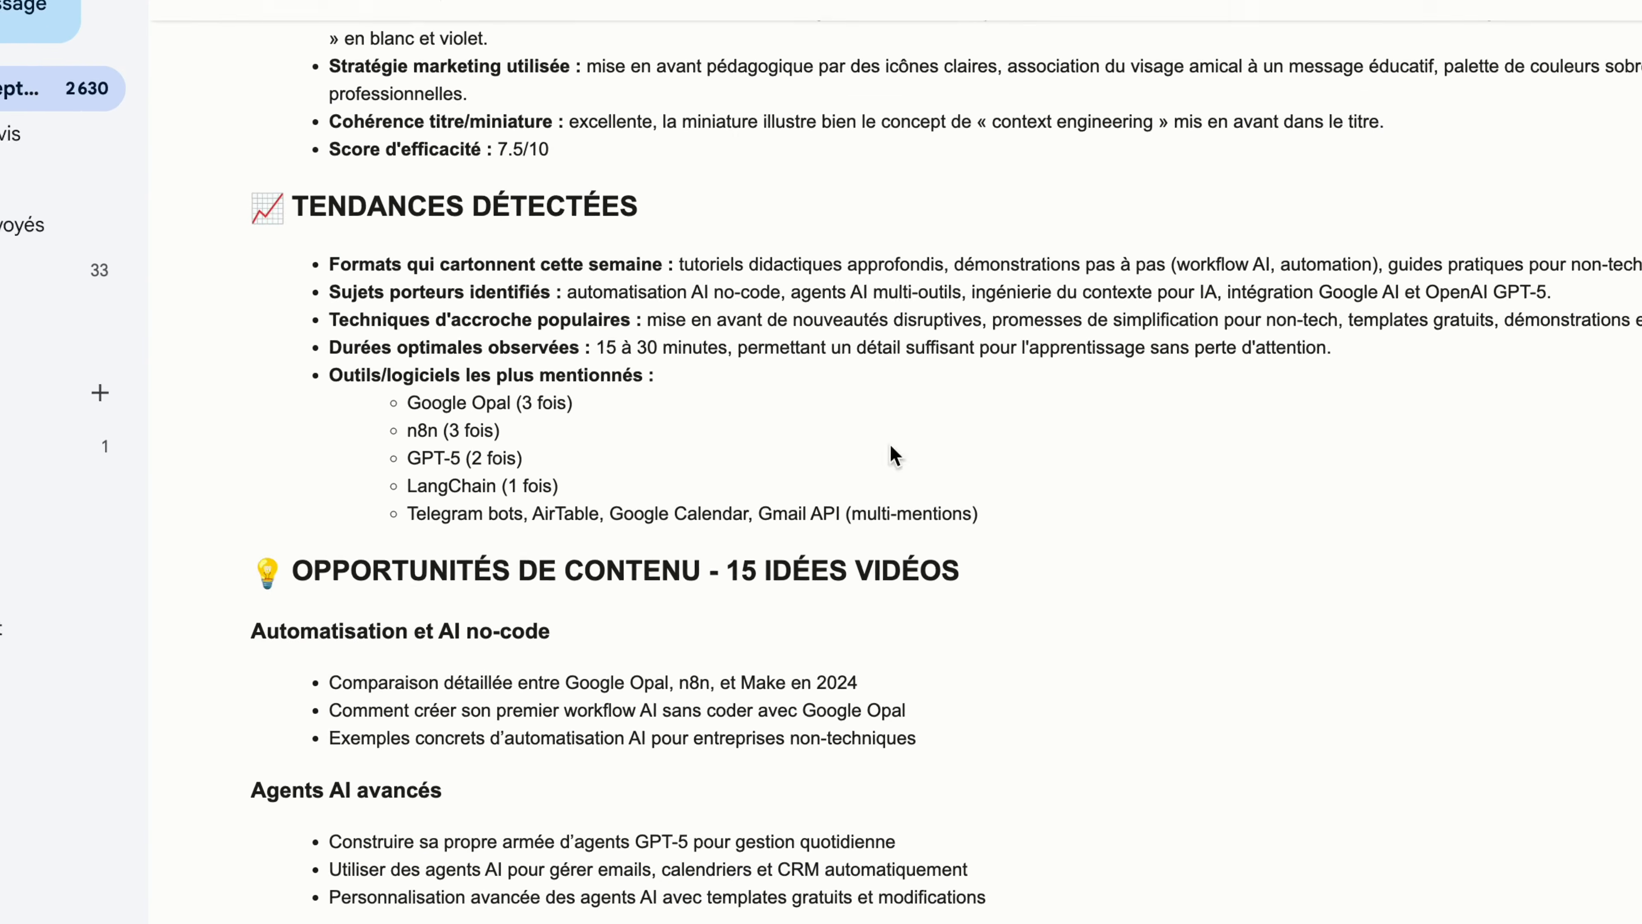
scroll(916, 622, down, 2)
scroll(916, 623, up, 10)
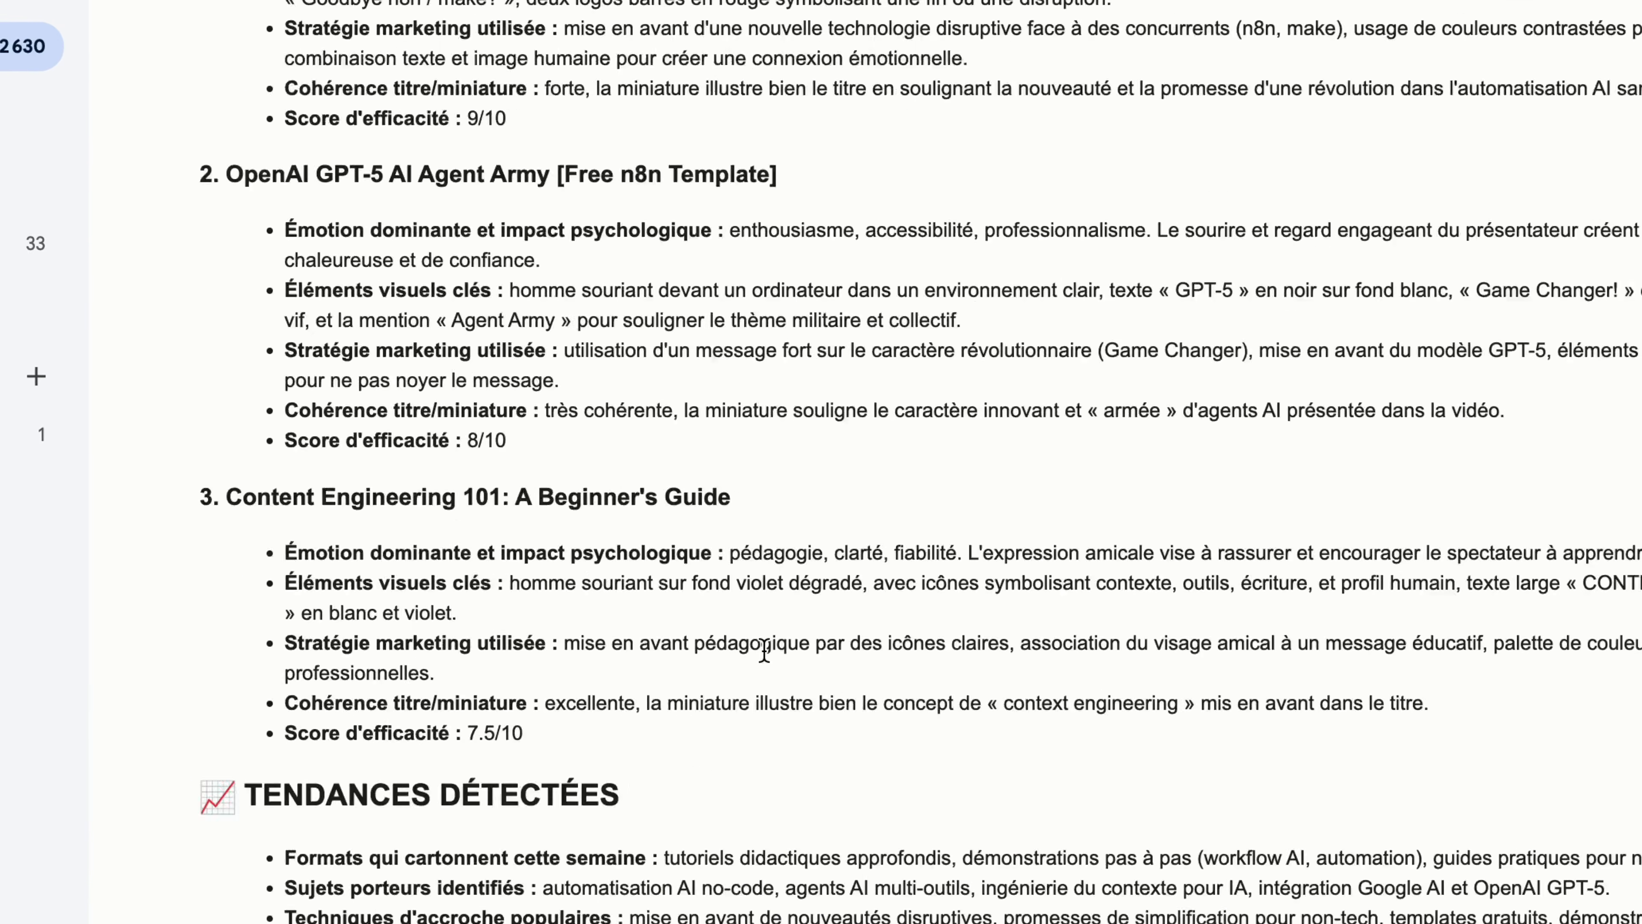
scroll(790, 659, up, 2)
scroll(532, 304, down, 10)
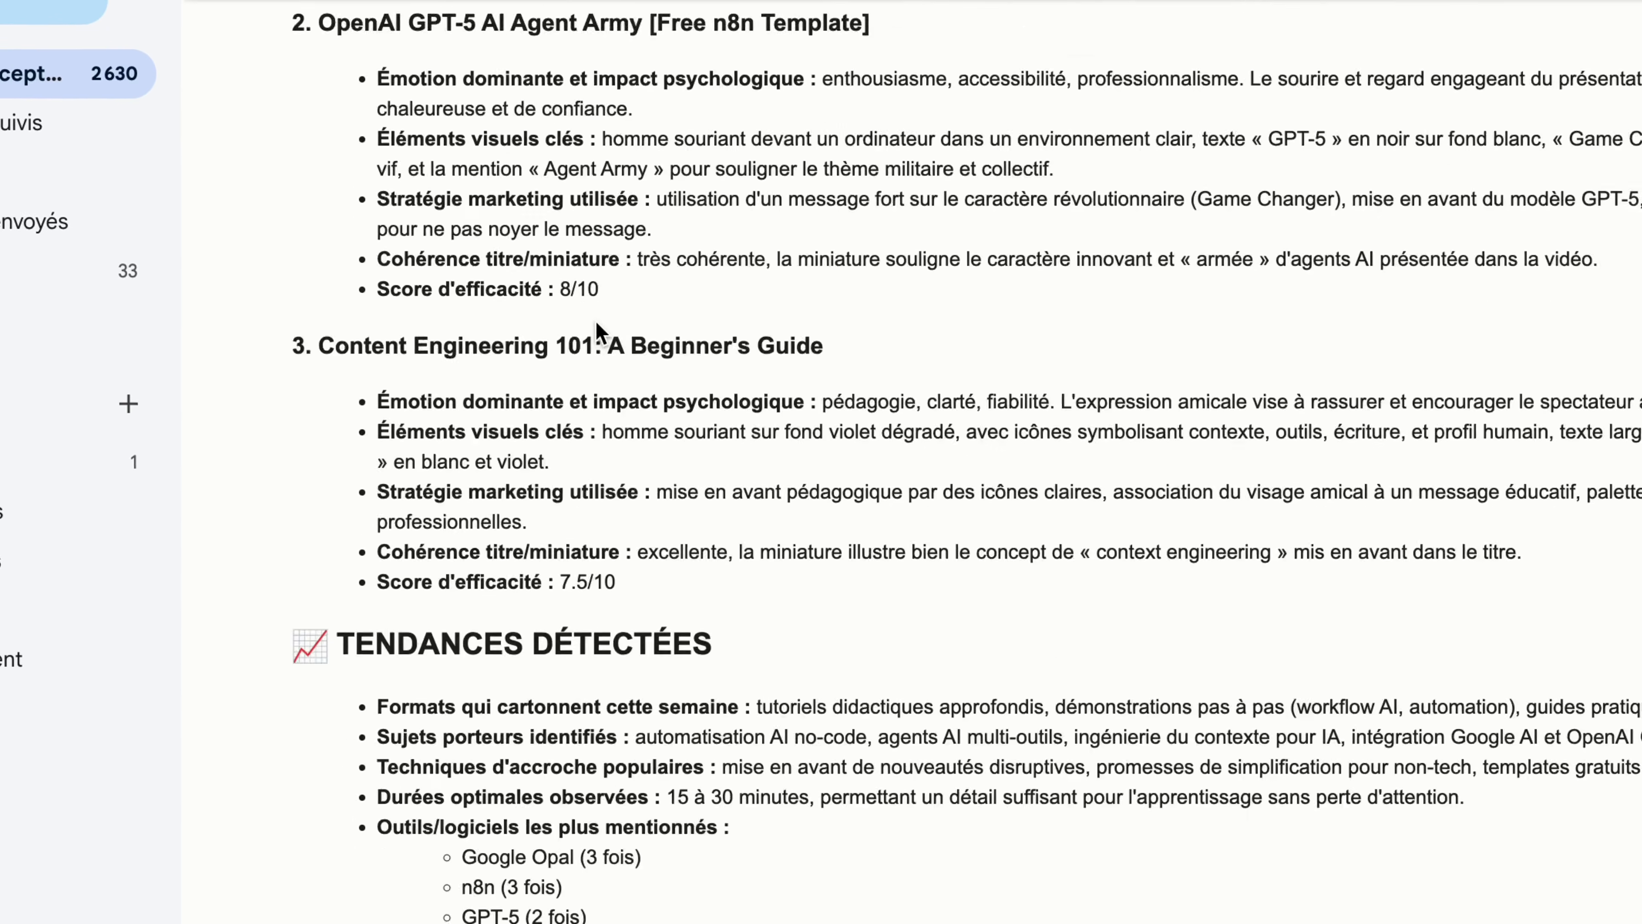
scroll(626, 314, down, 12)
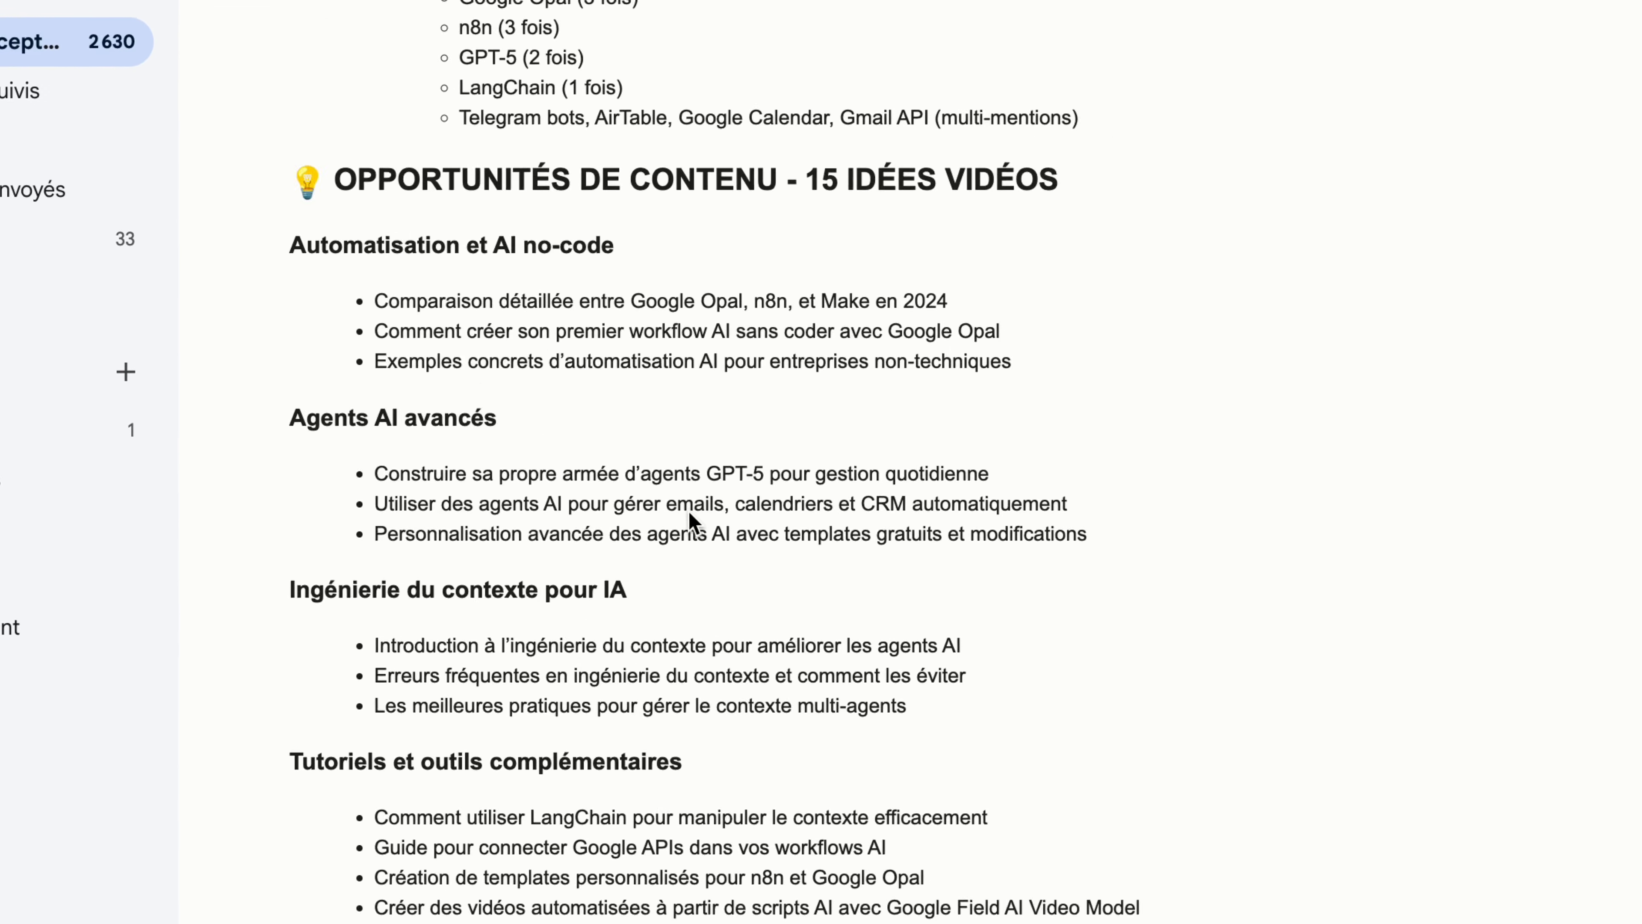
scroll(694, 521, down, 10)
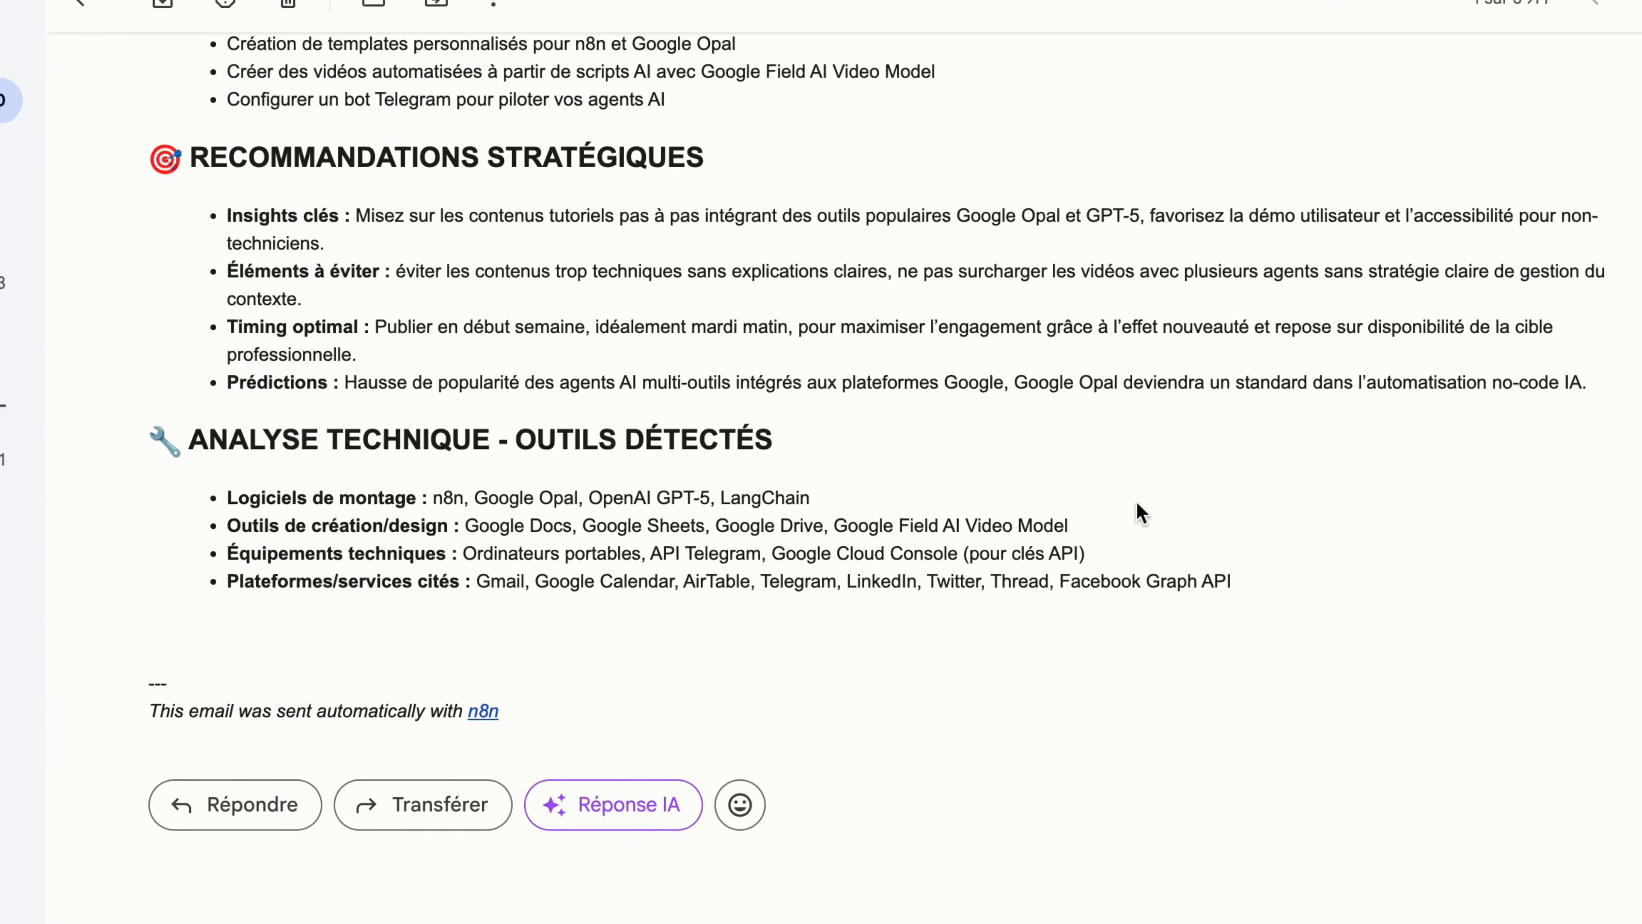
scroll(985, 203, up, 20)
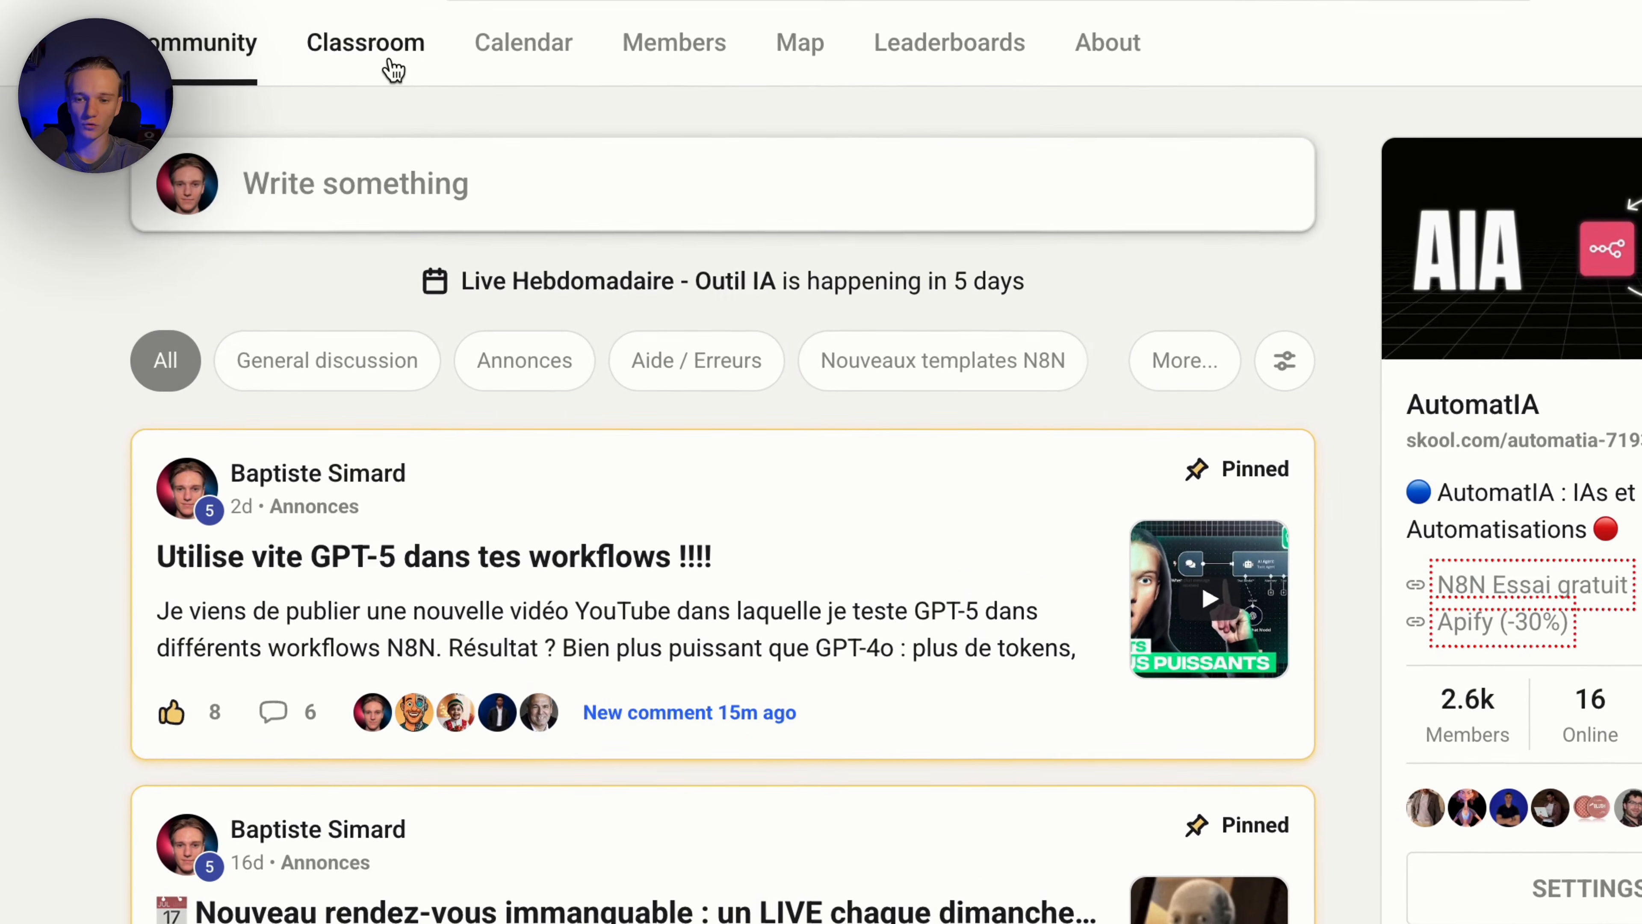
View the Classroom modules of the AutomatIA Skool group, and return to its Community feed
click(391, 62)
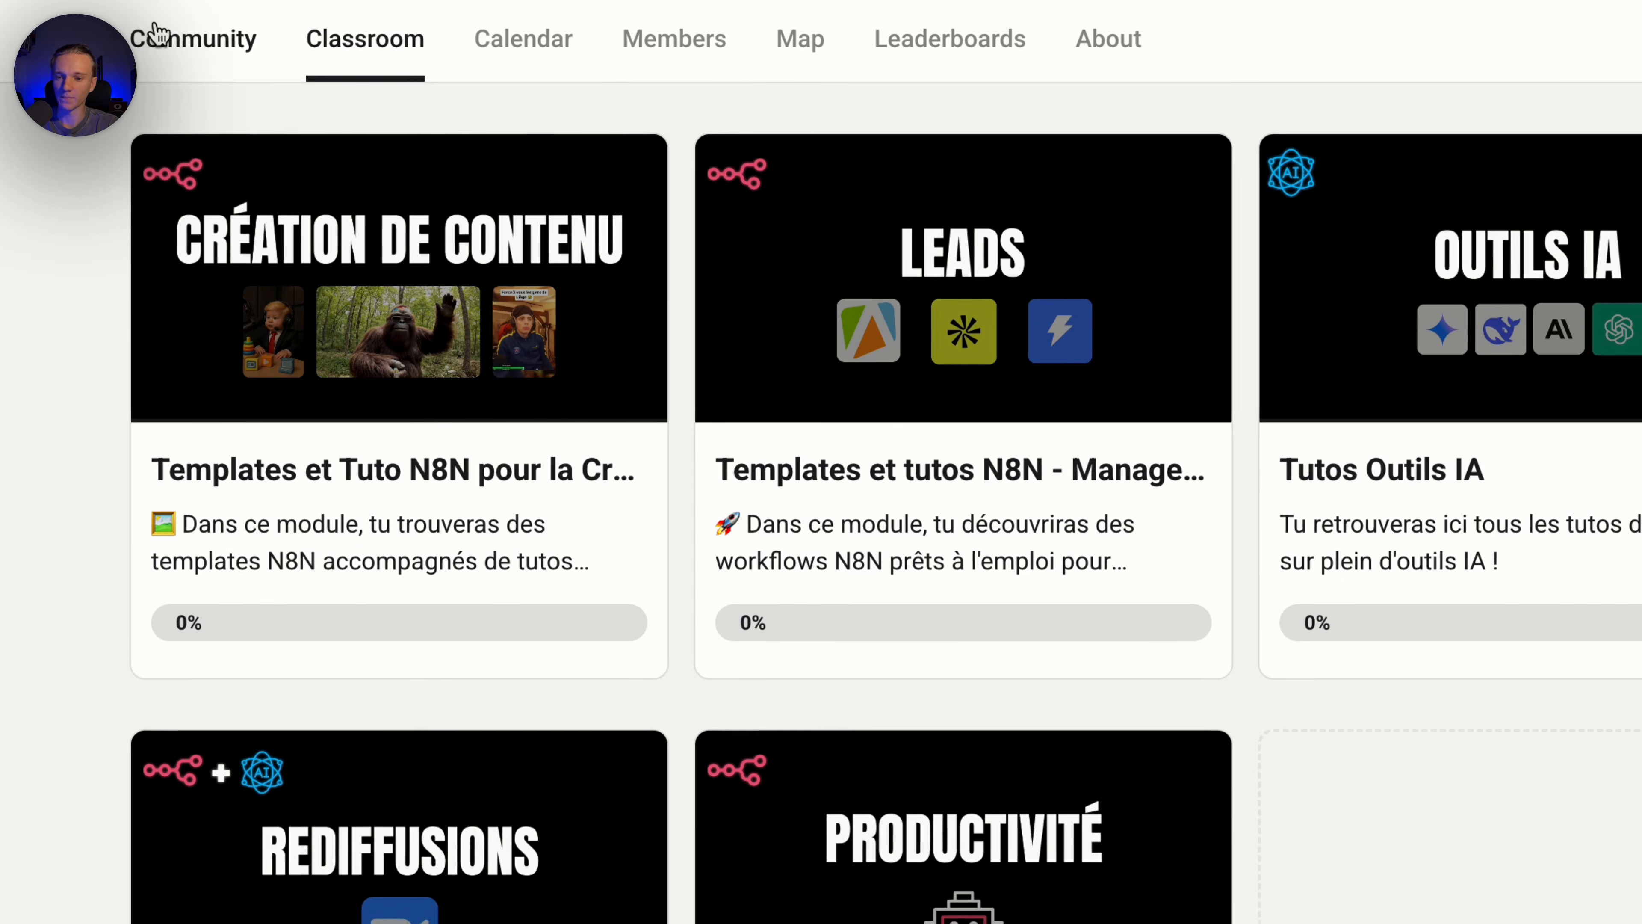
click(155, 39)
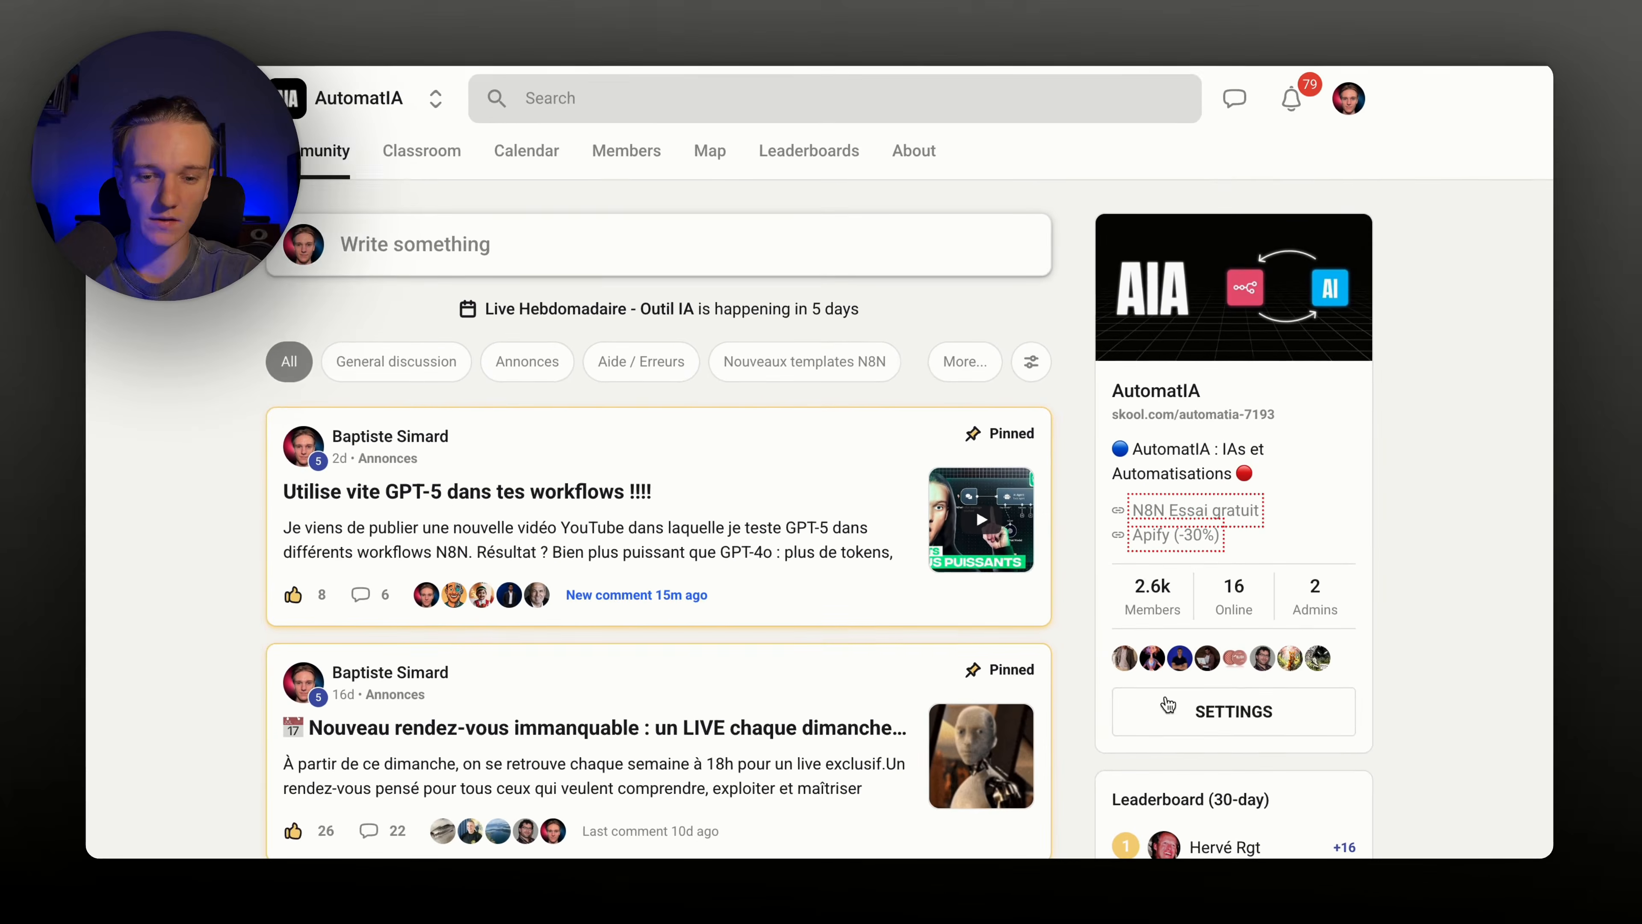
click(640, 334)
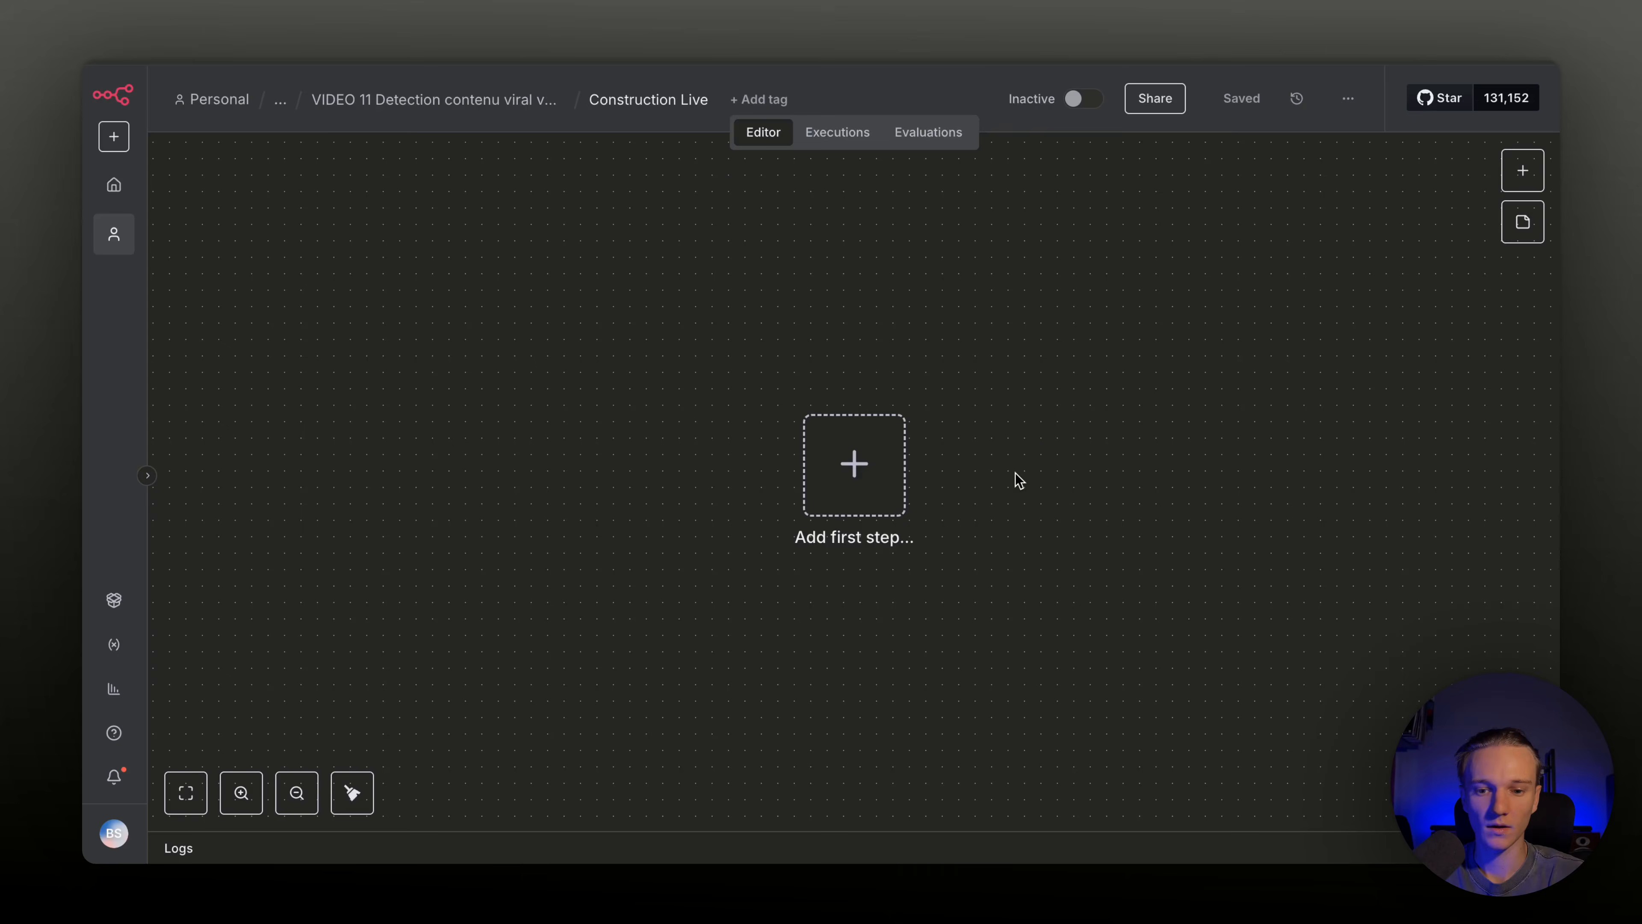
Add a Schedule Trigger as the first node of the empty Construction Live workflow
click(868, 476)
text(sch)
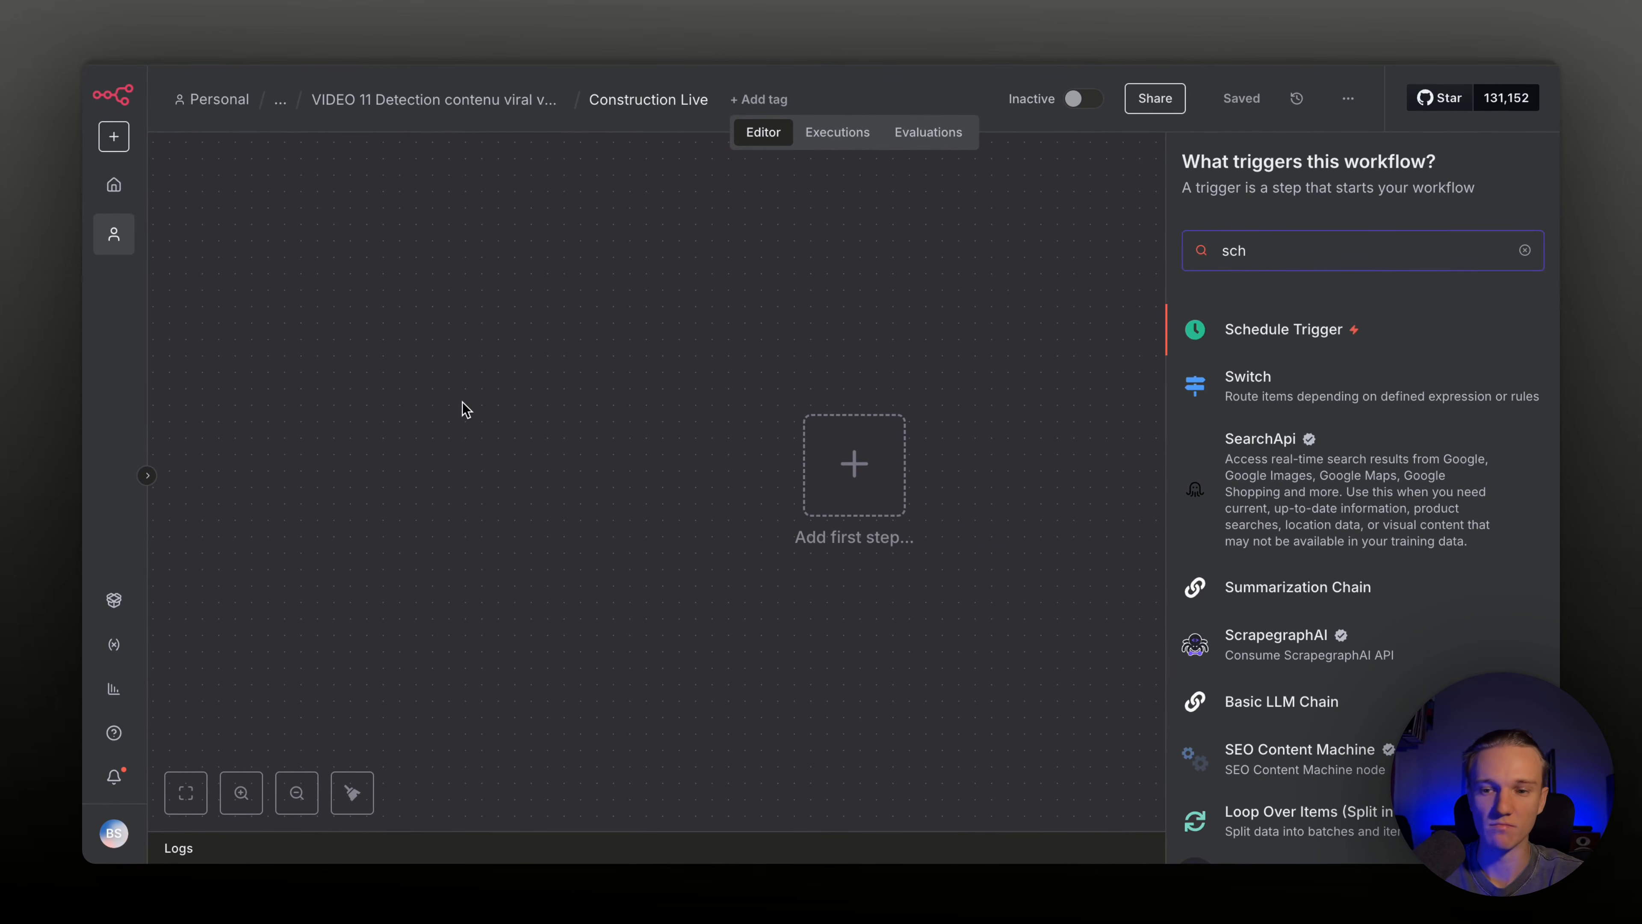
click(1285, 329)
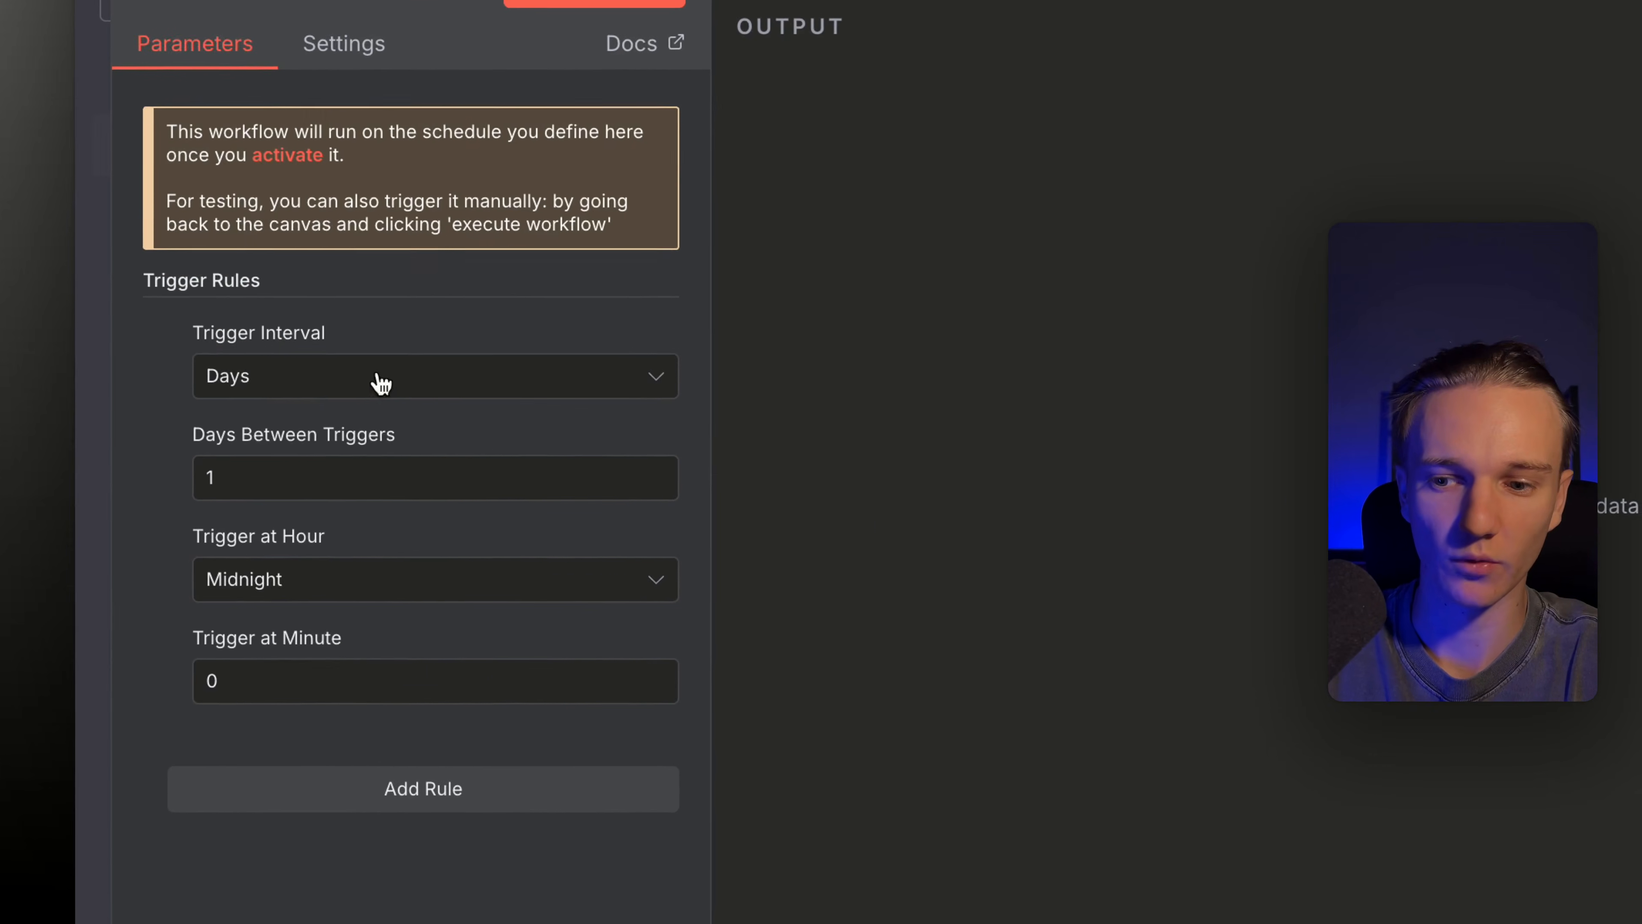
Set the Schedule Trigger's interval to Weeks, running on Monday, and return to the canvas
click(399, 379)
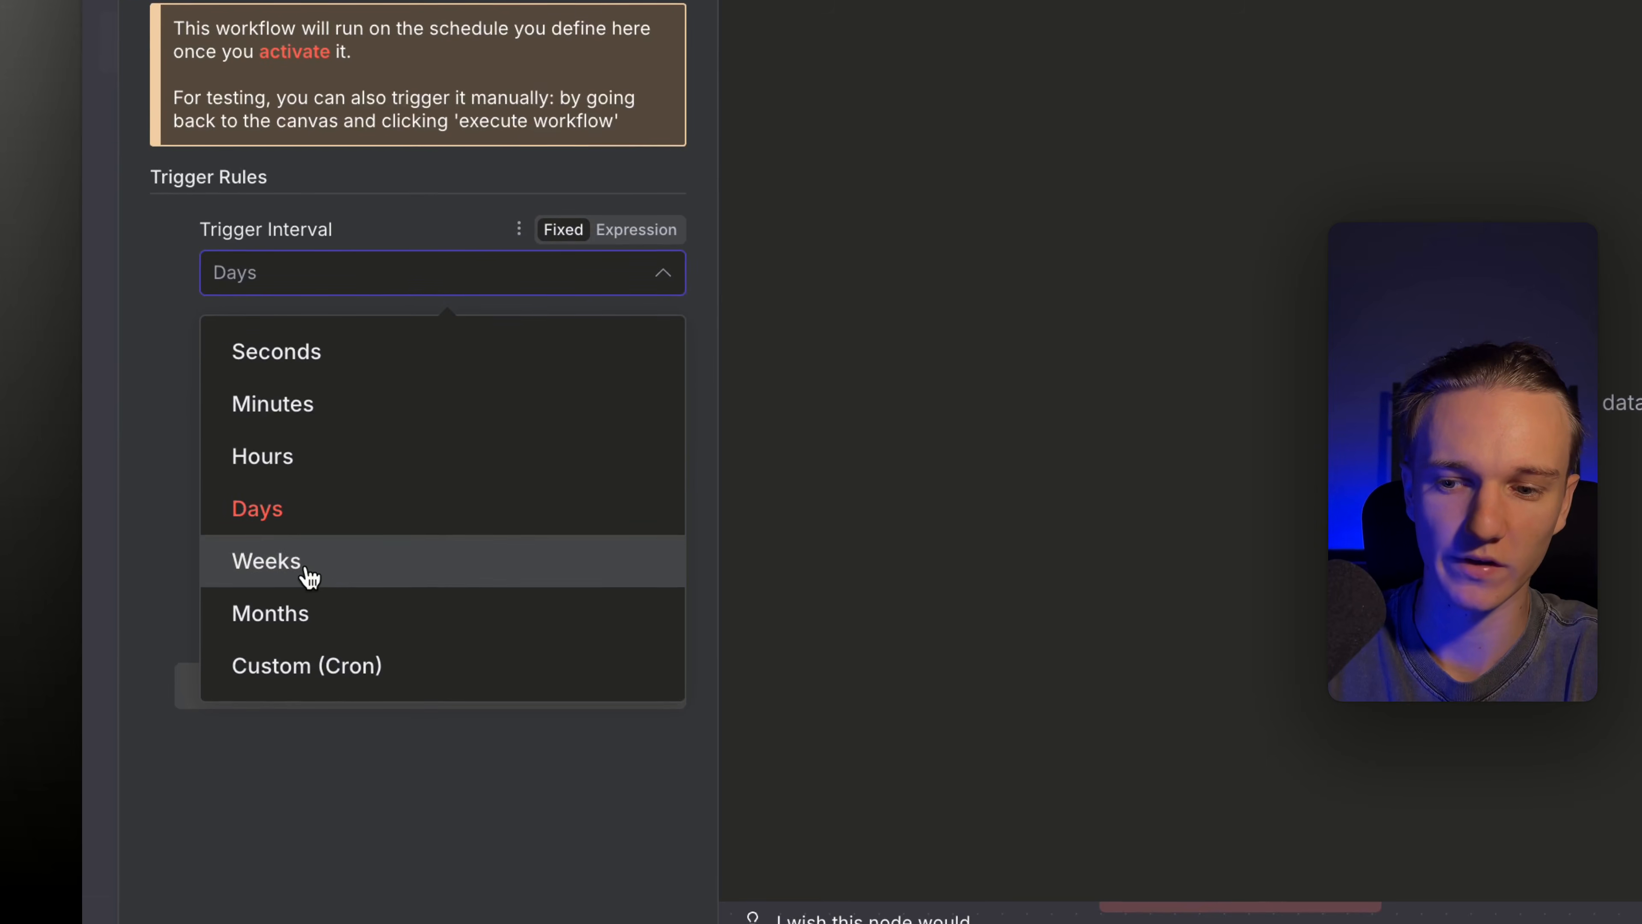
click(309, 576)
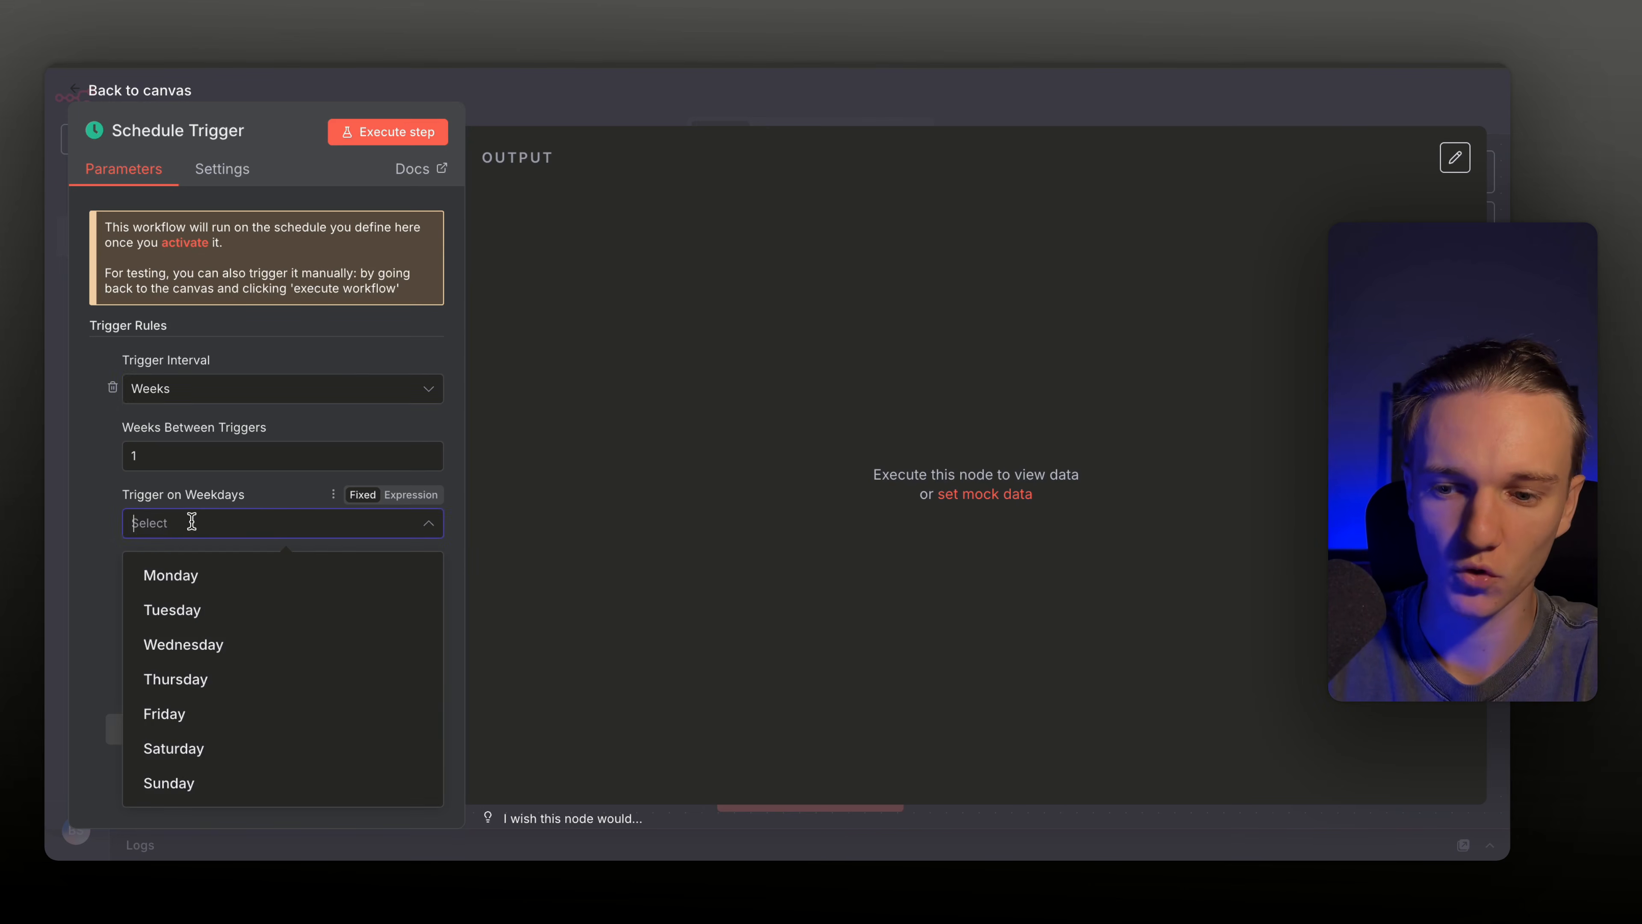
click(193, 574)
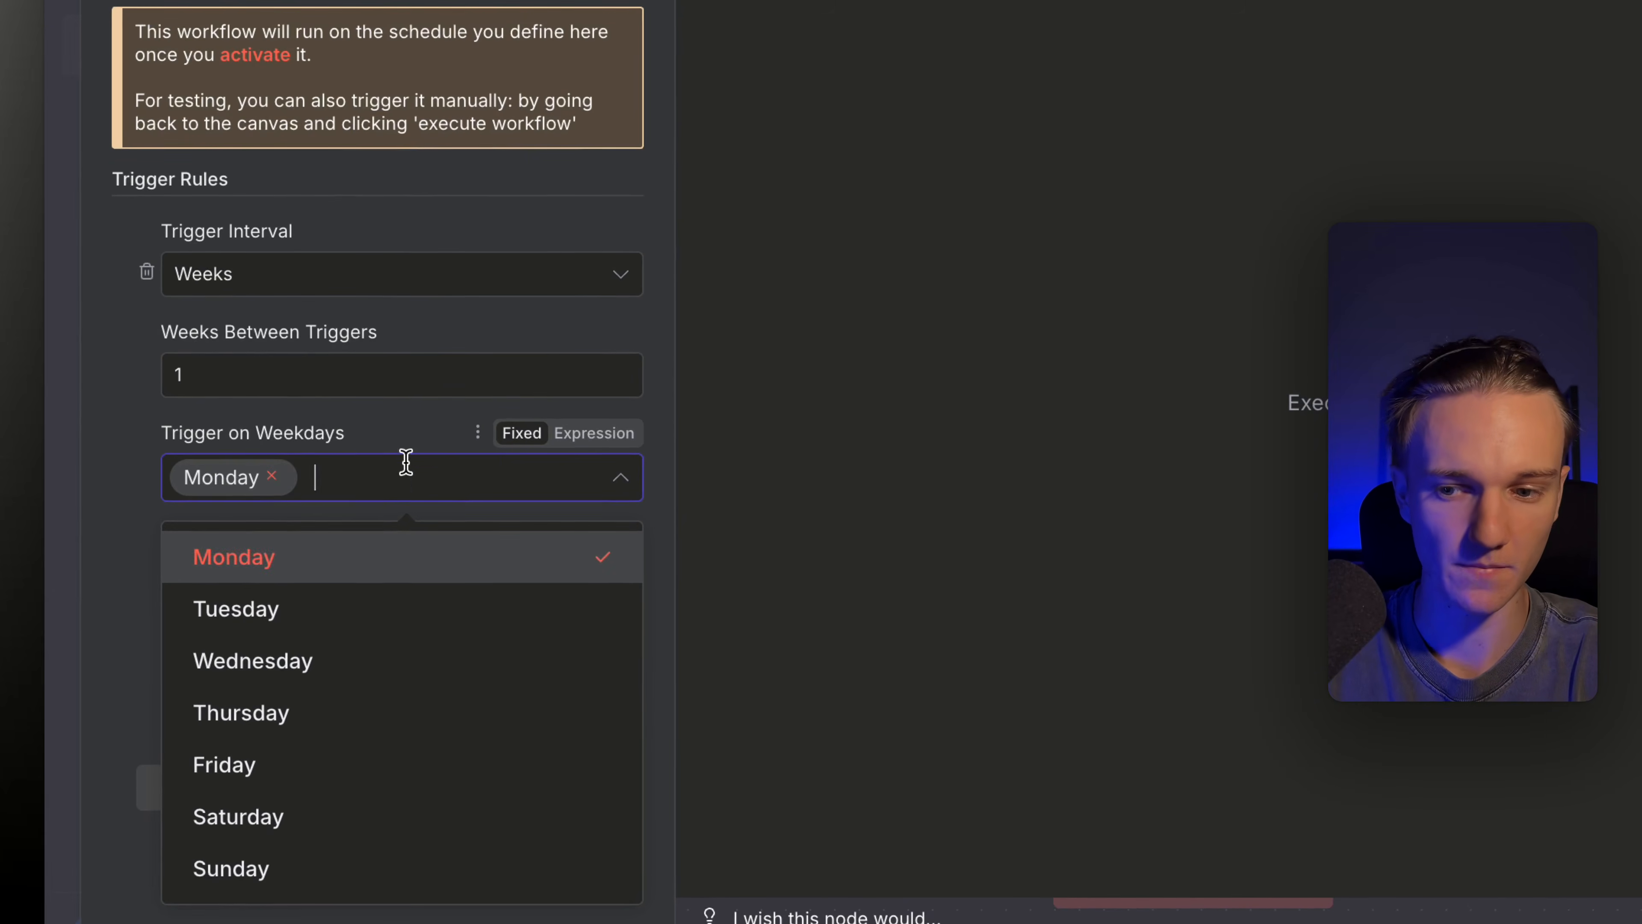
click(283, 598)
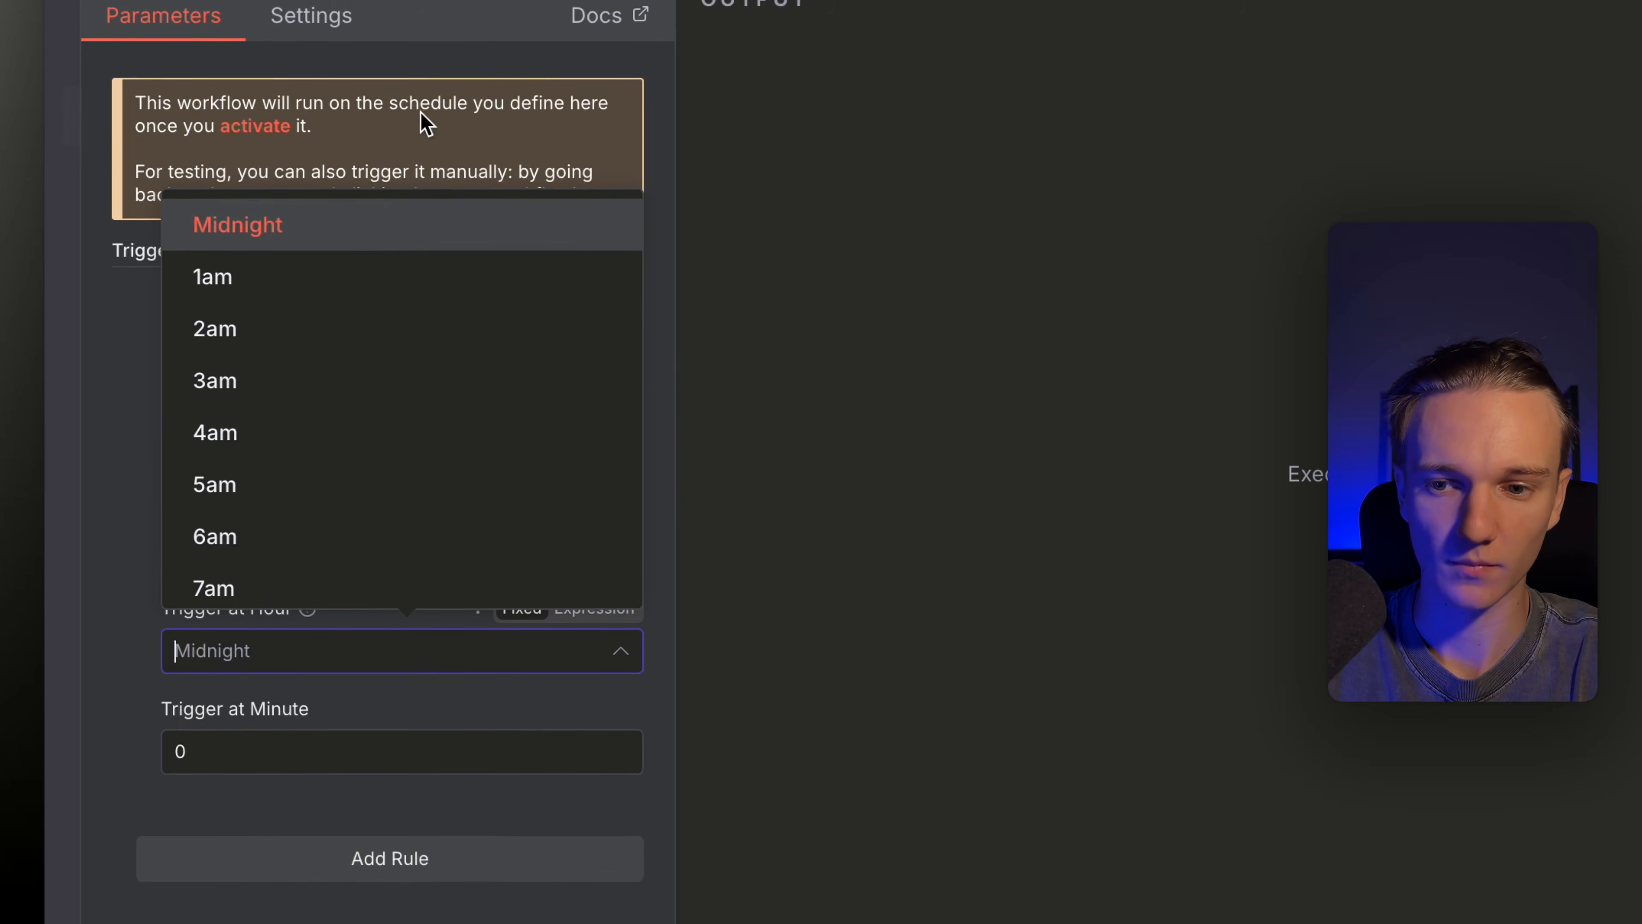
click(422, 178)
click(393, 2)
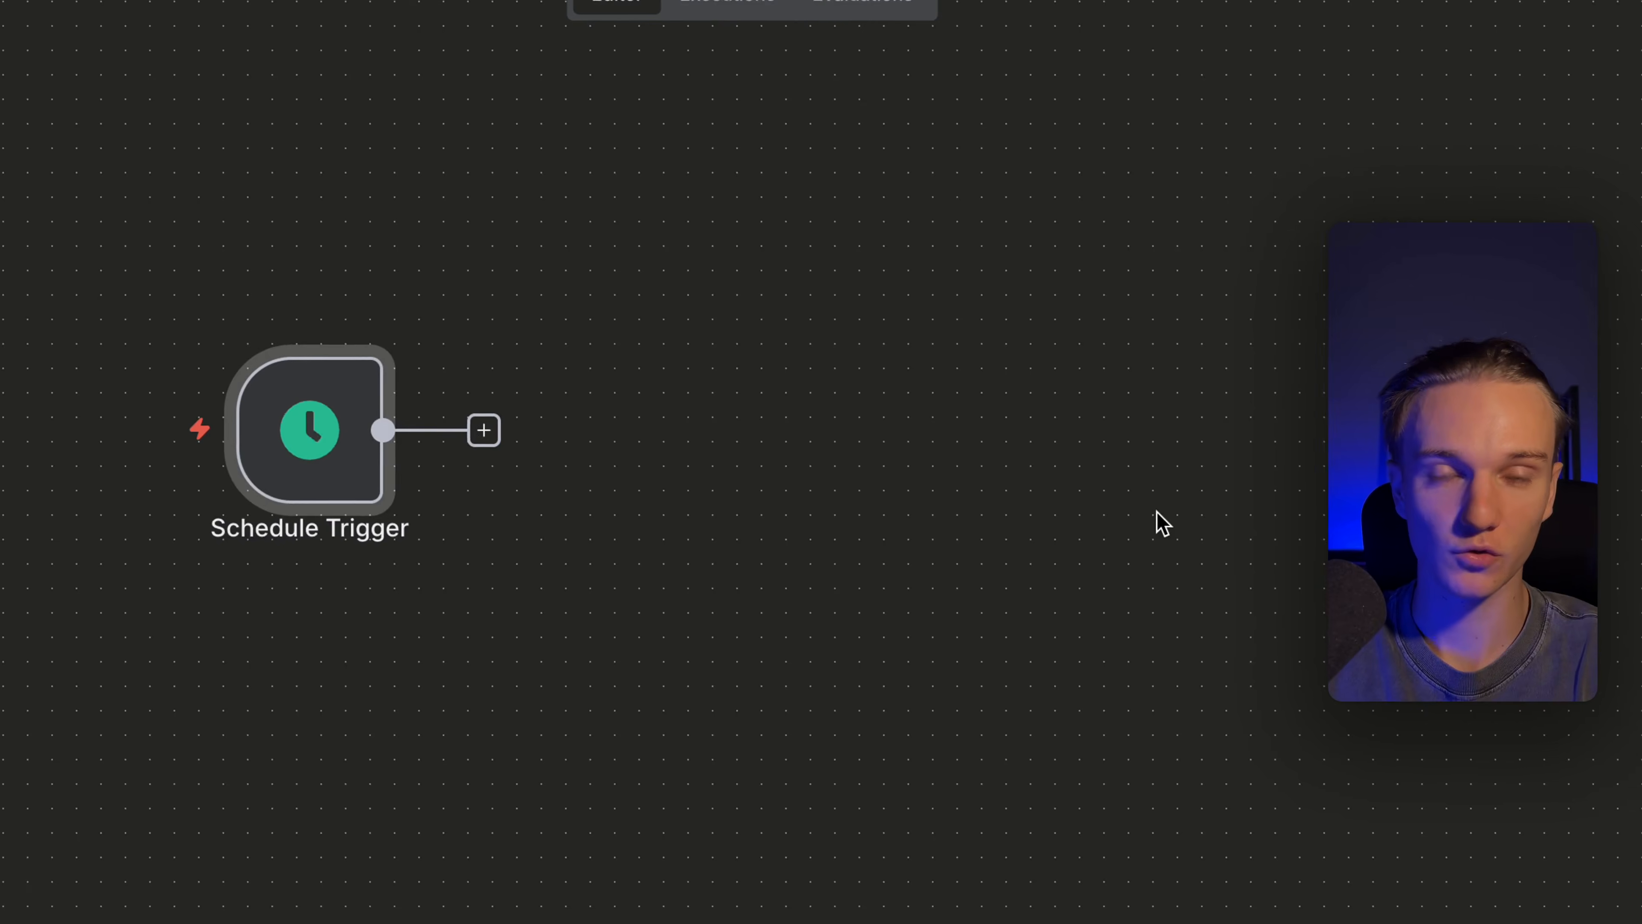
Add a Google Sheets Get Row(s) node after the Schedule Trigger and open its document choices
click(601, 406)
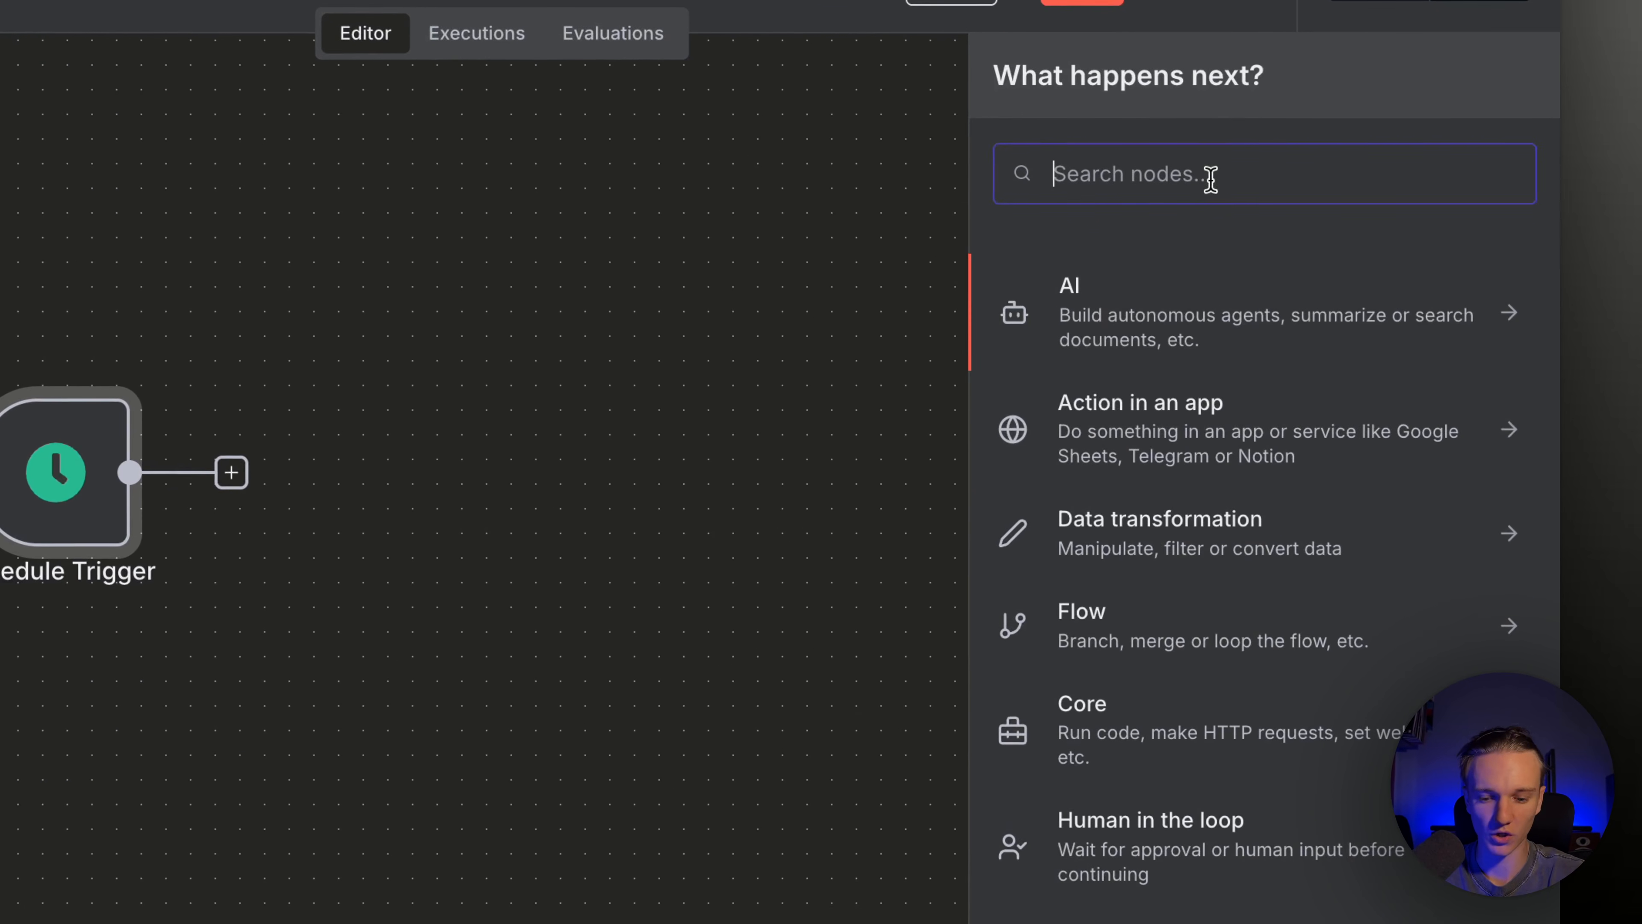
text(she)
click(1332, 372)
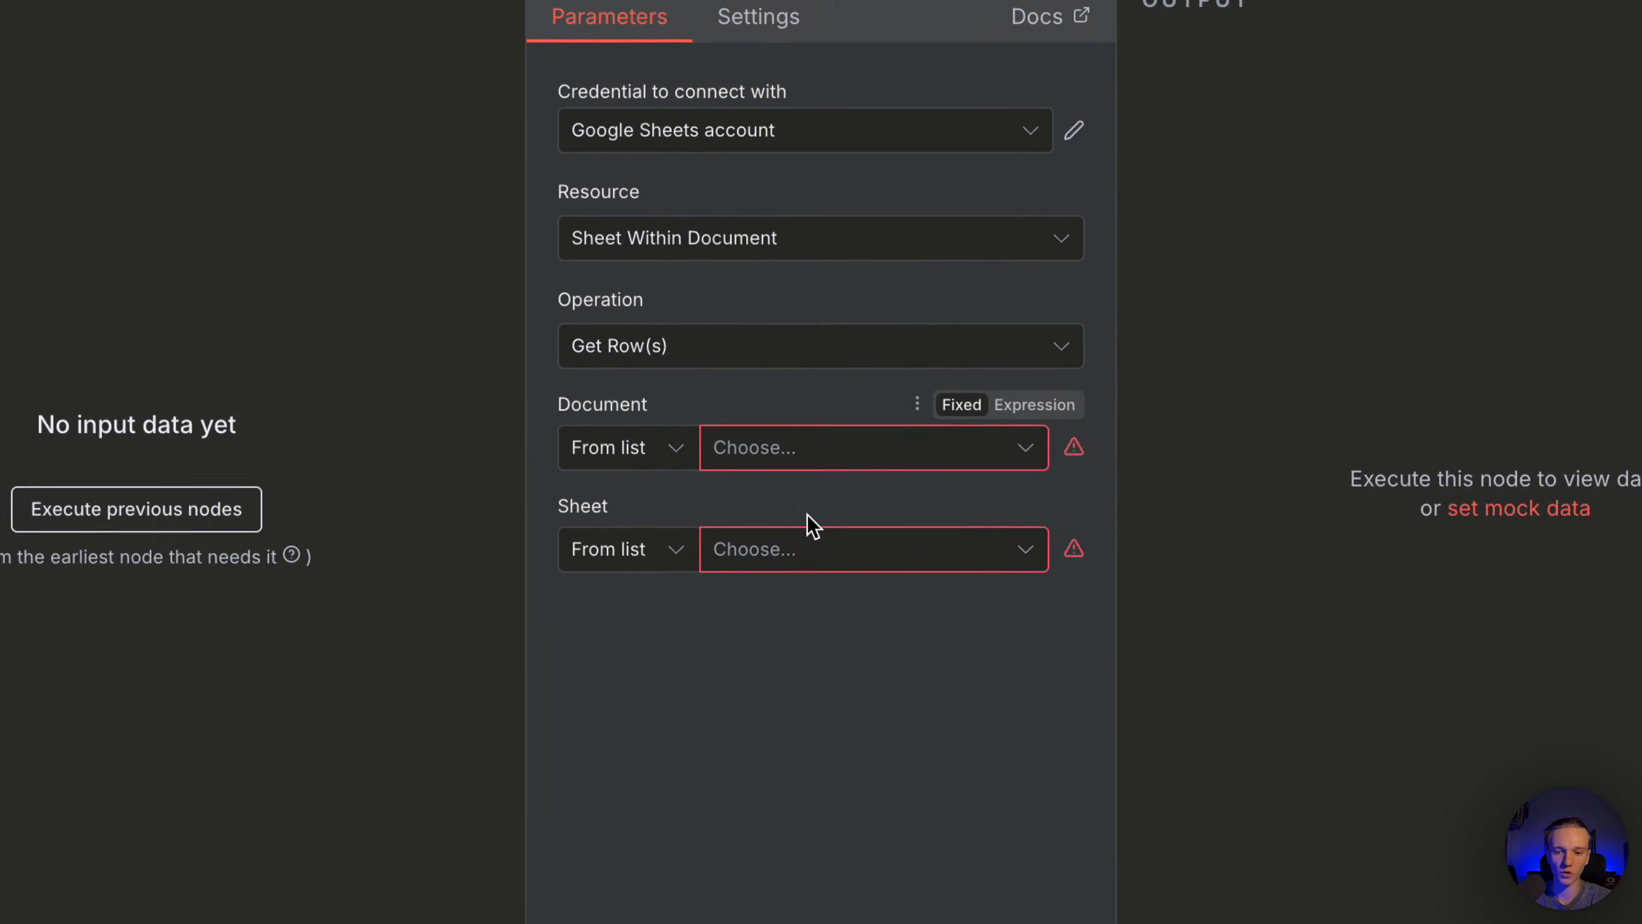
click(988, 453)
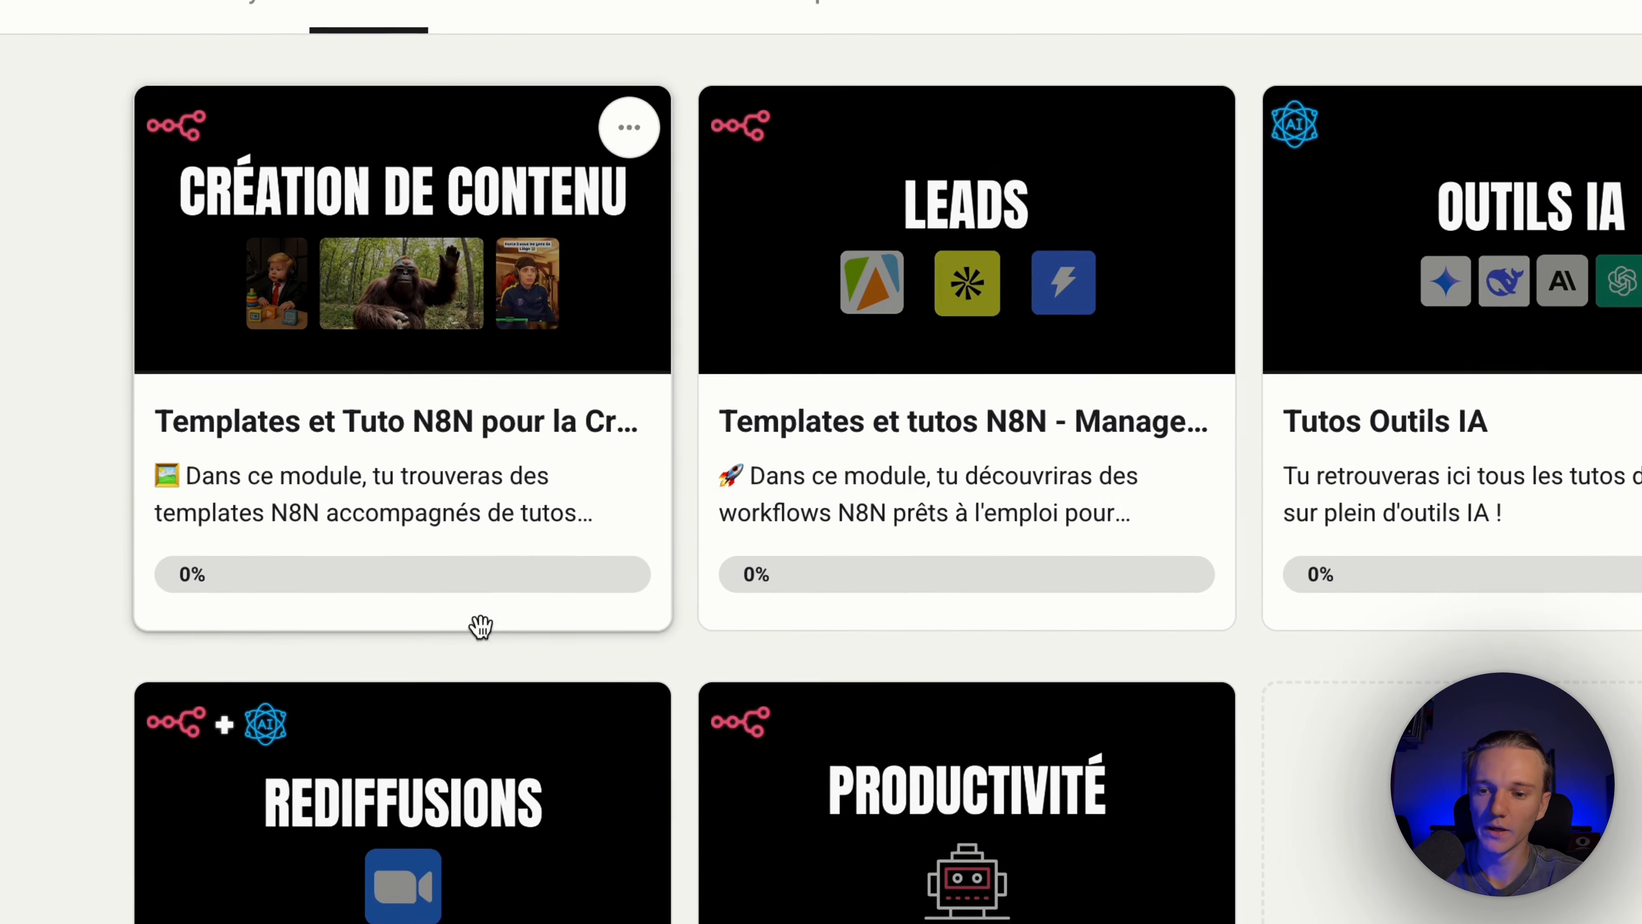
In the Skool Classroom, open the N8N content creation templates module and look through the lessons under Réseaux sociaux
click(590, 587)
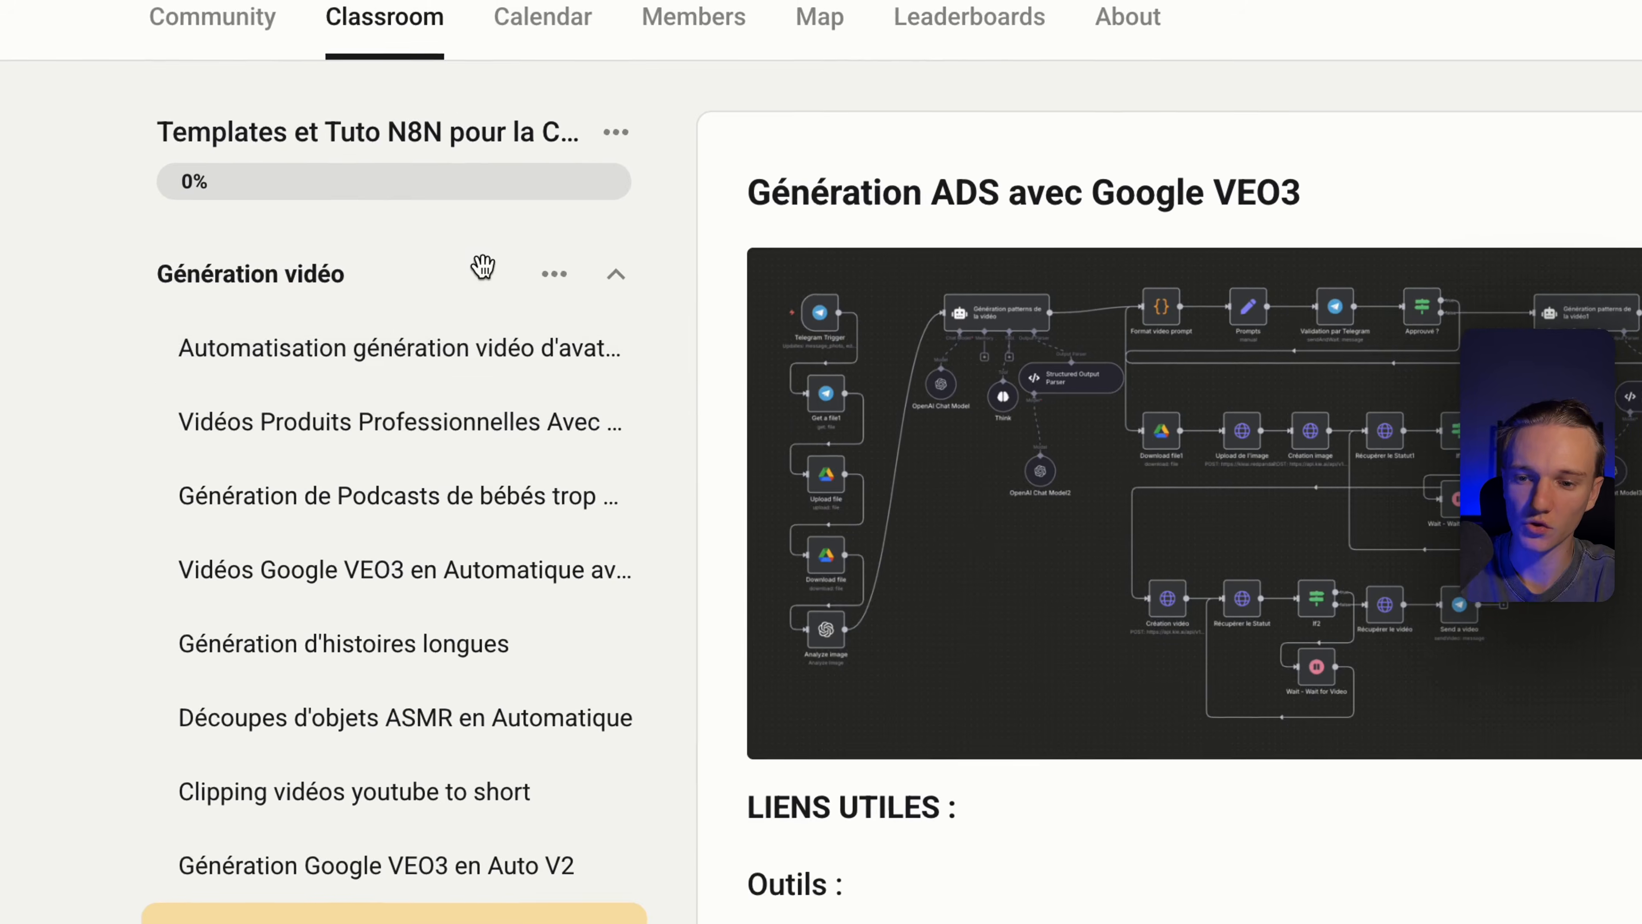
click(386, 246)
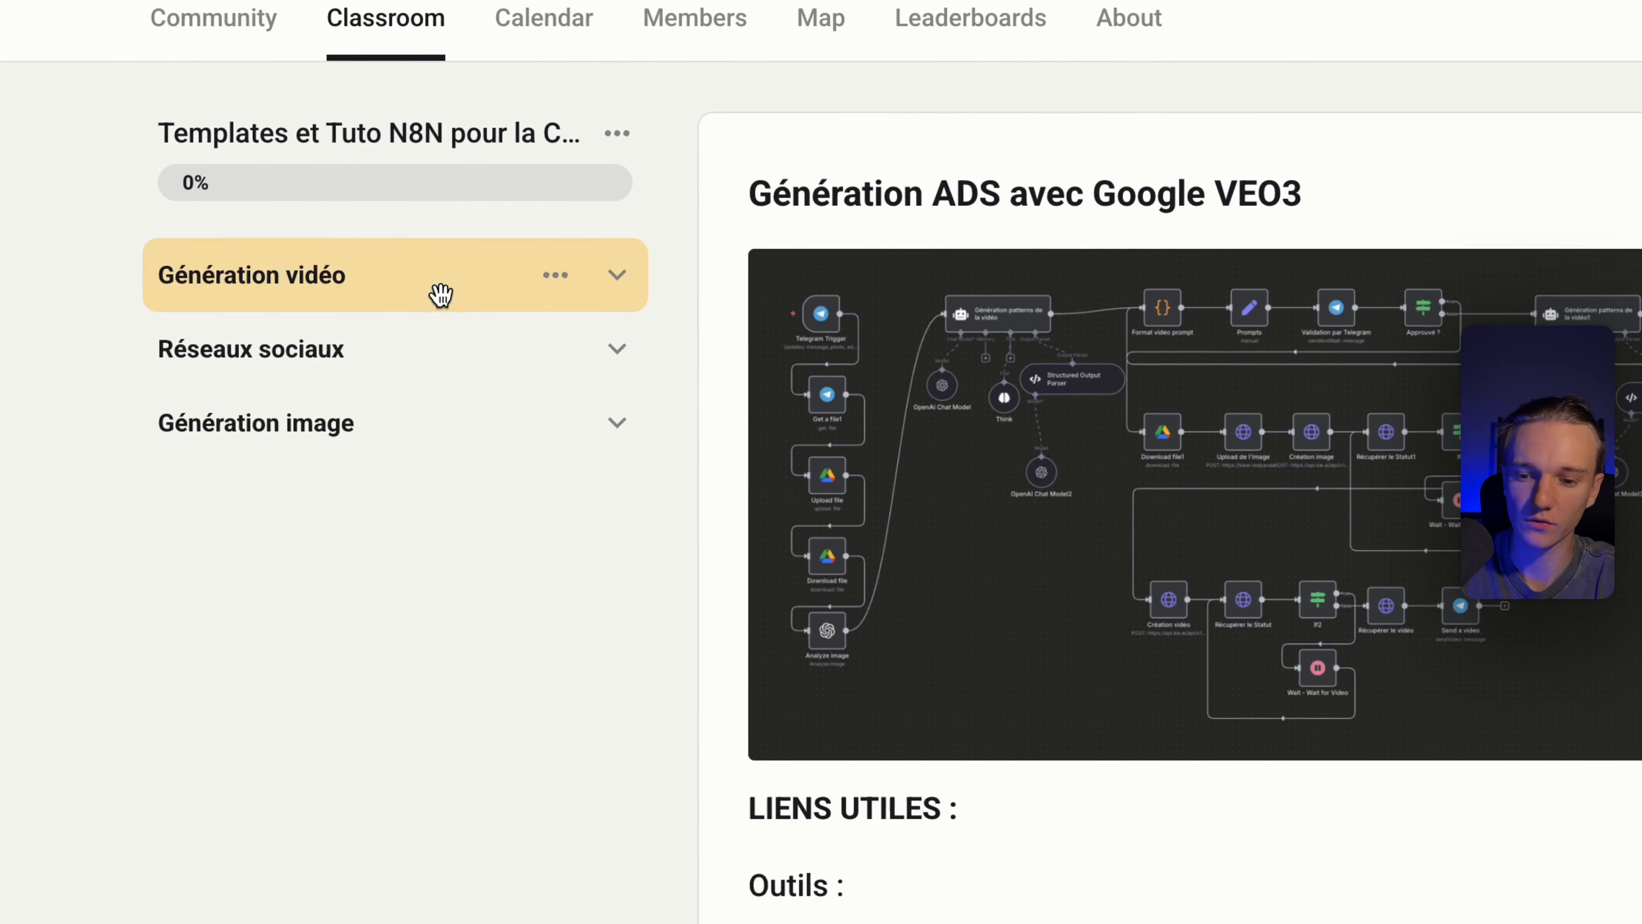
scroll(372, 366, down, 5)
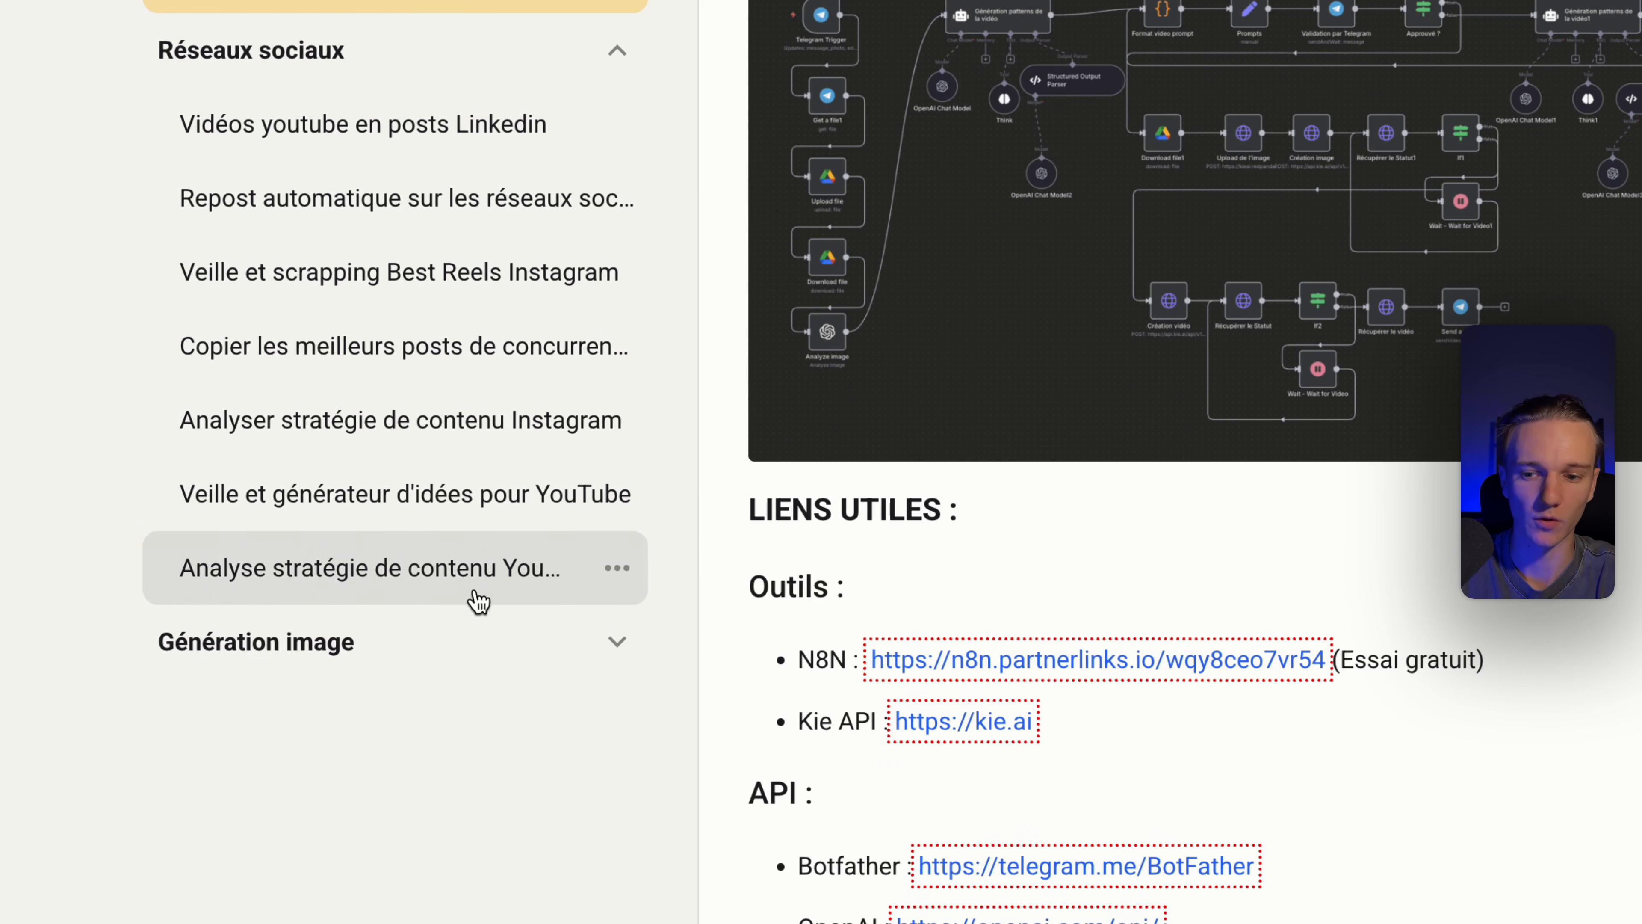
scroll(381, 605, up, 5)
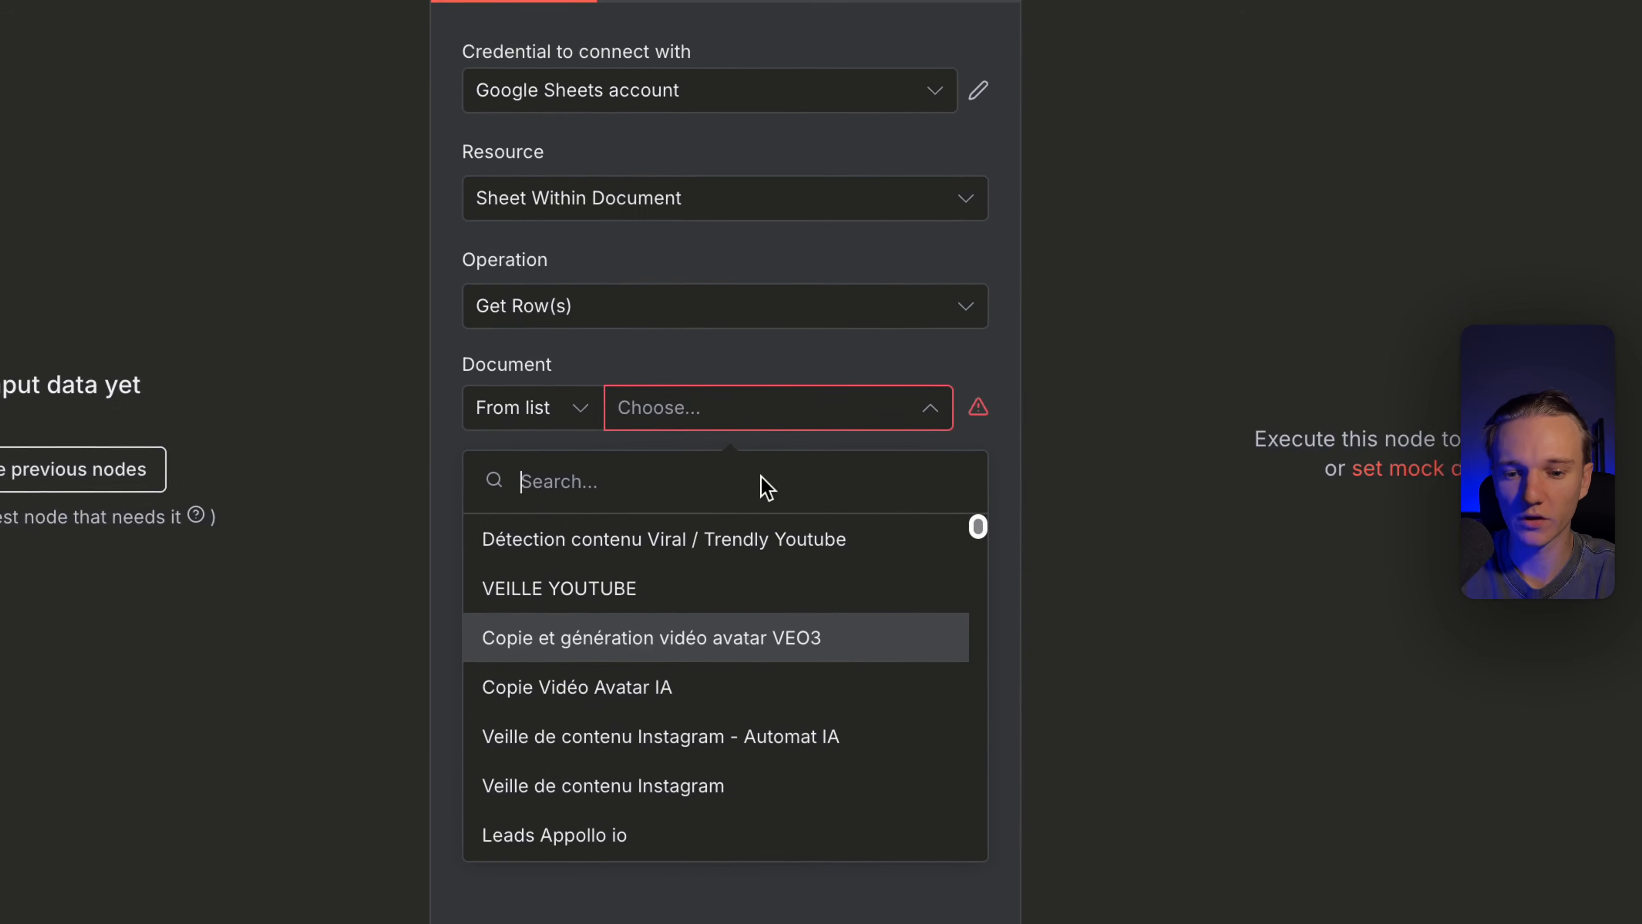
Set the Google Sheets node to read the Chaines Youtube sheet of the Détection contenu Viral / Trendly Youtube document, and return to the canvas
click(646, 541)
click(672, 522)
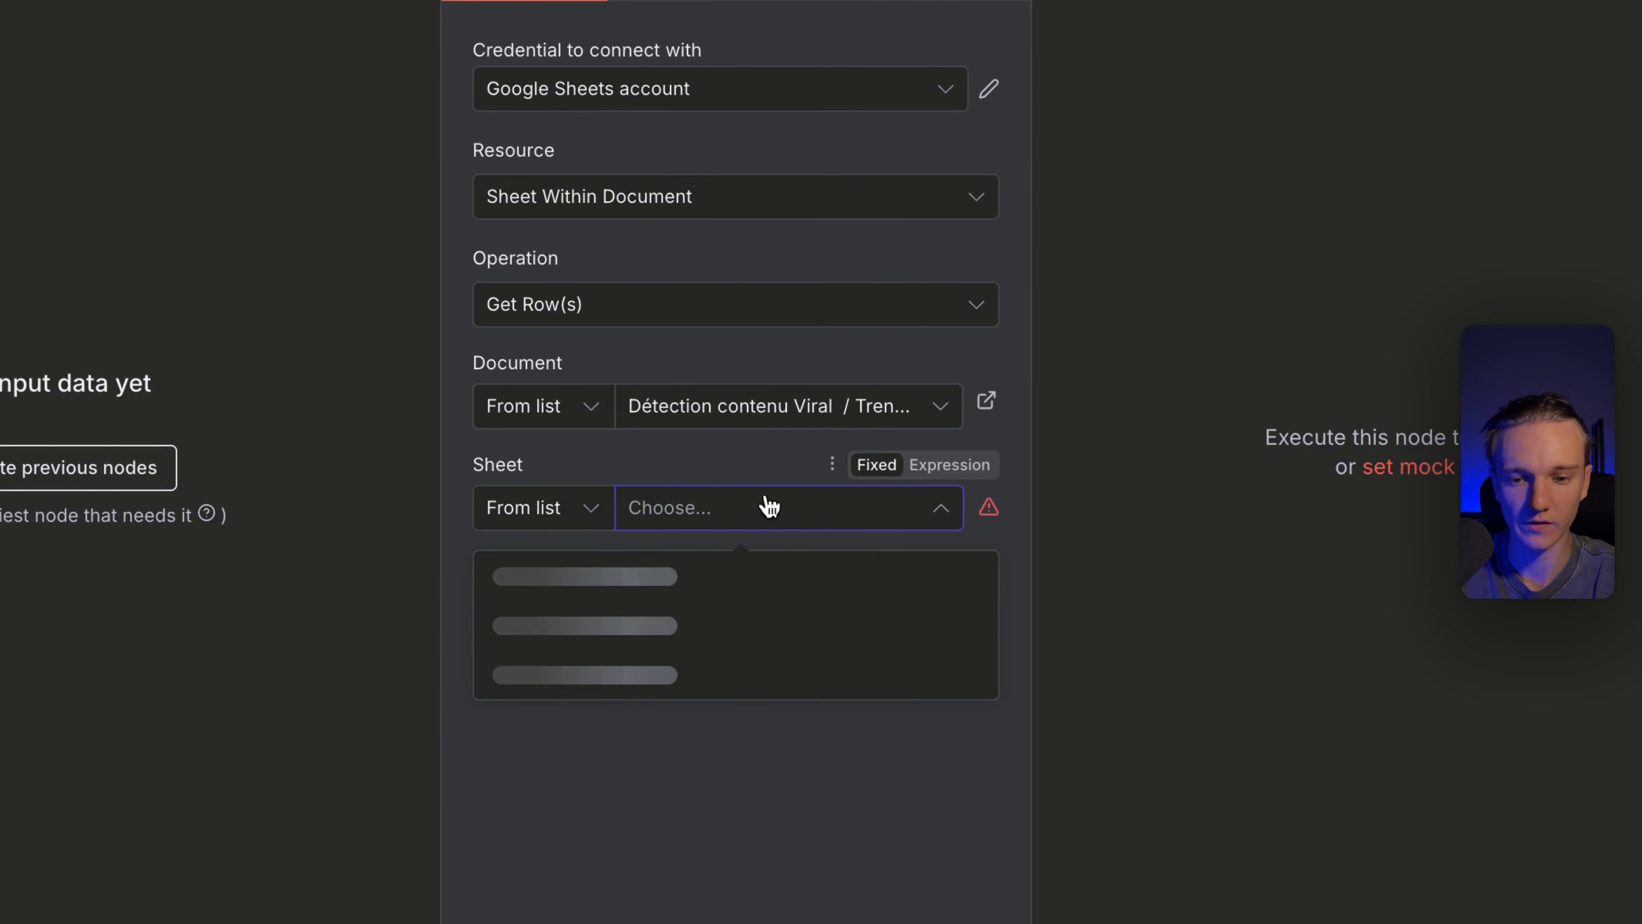
click(569, 581)
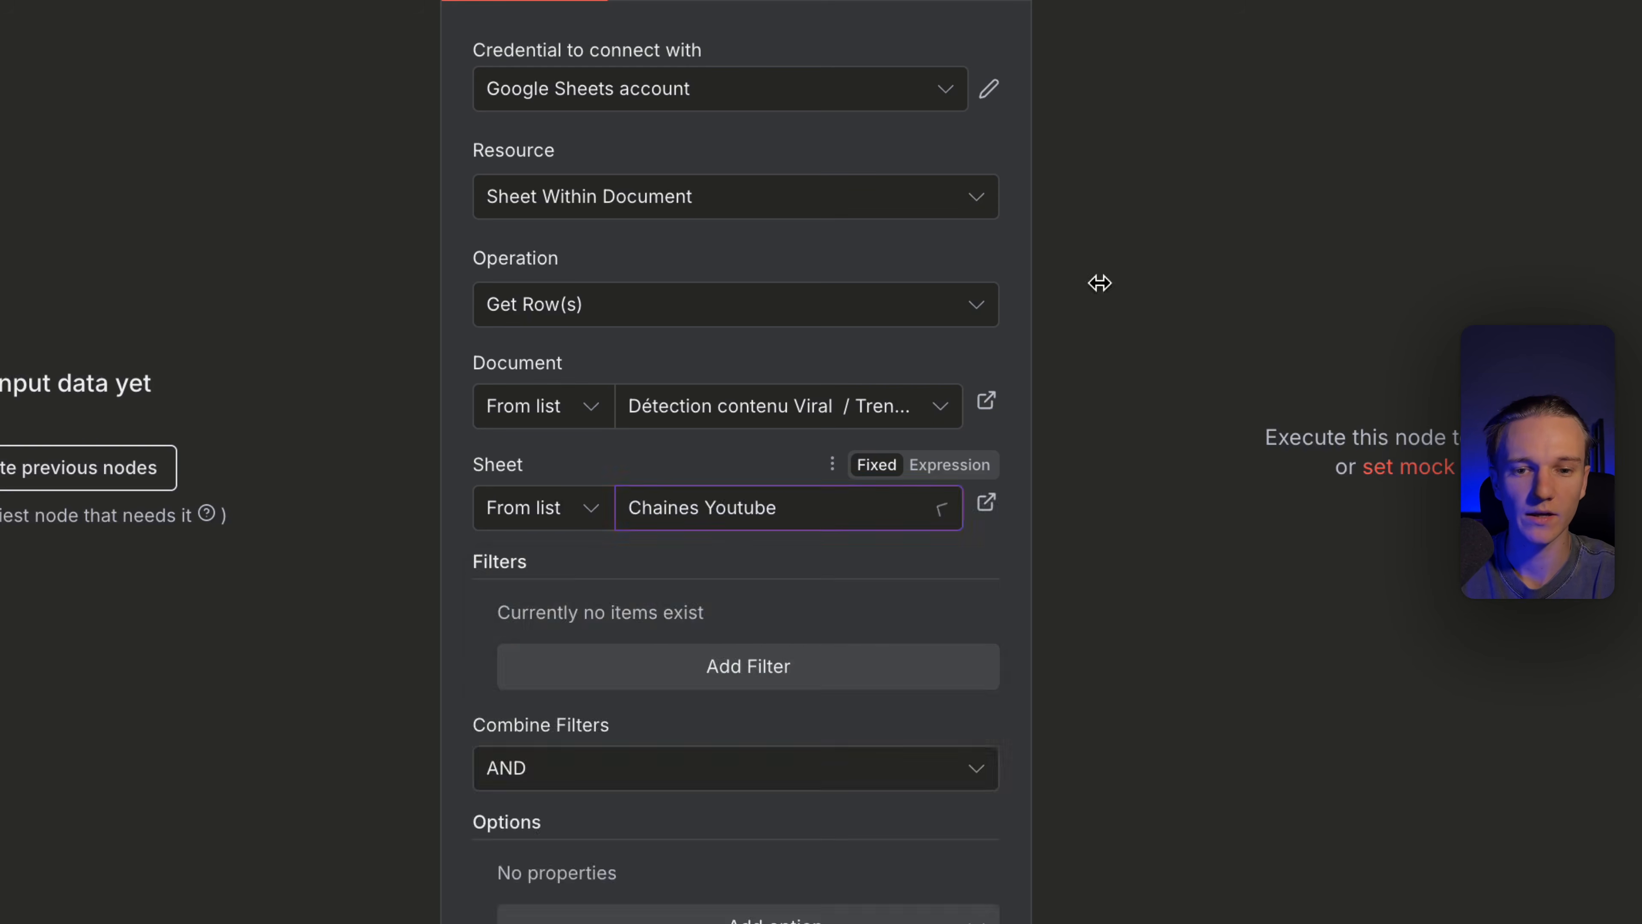
click(1225, 42)
scroll(1347, 396, right, 1)
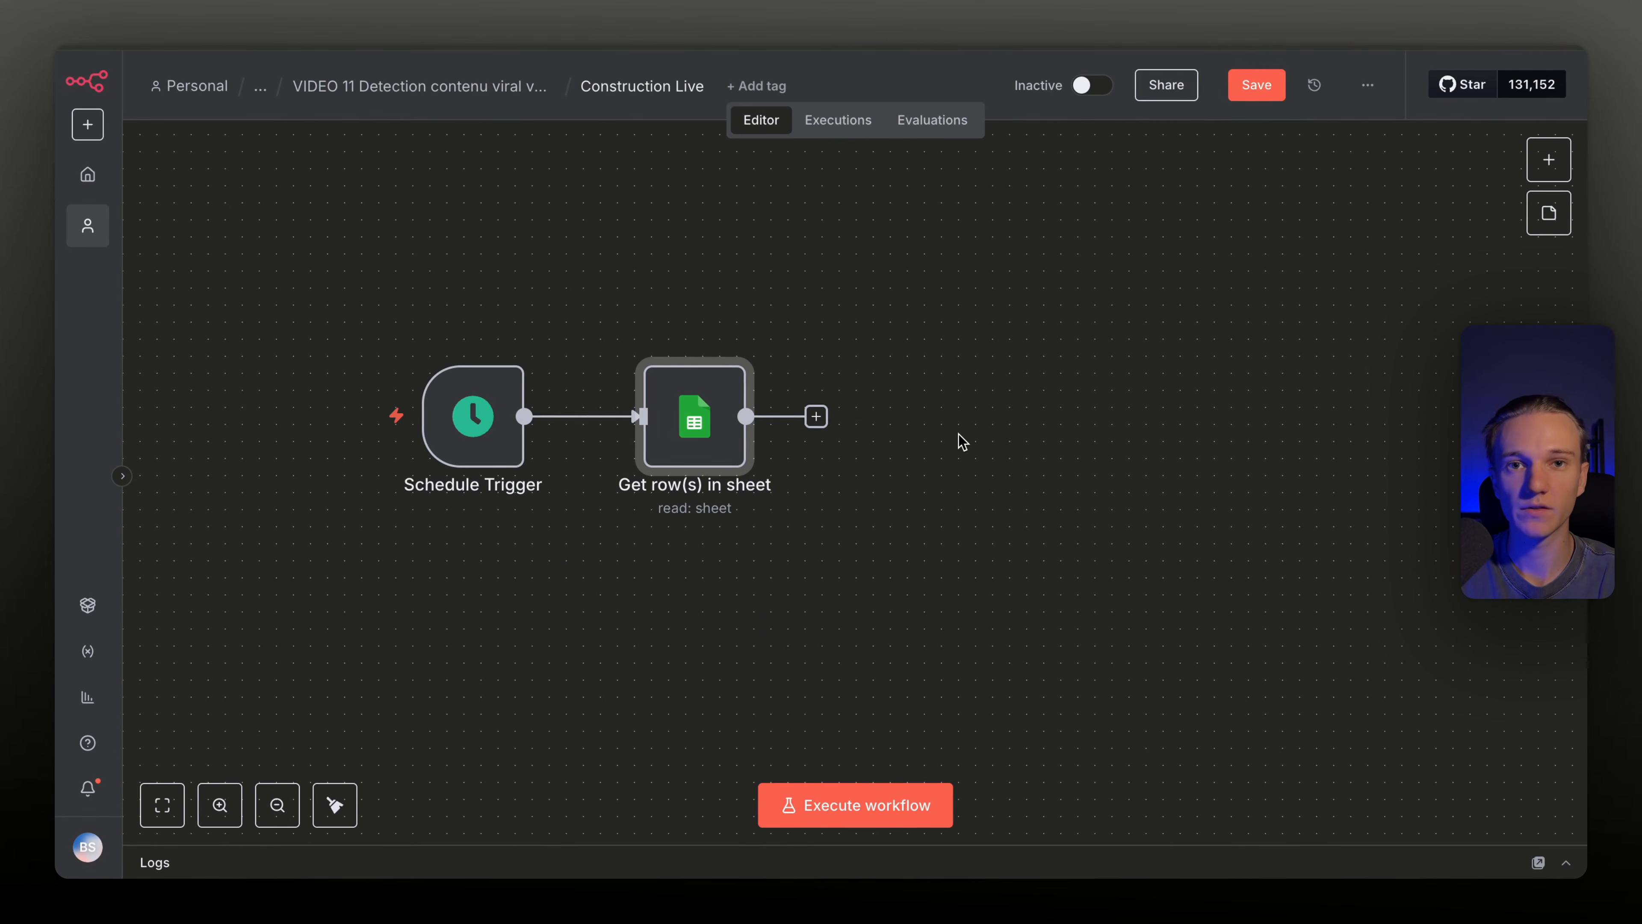
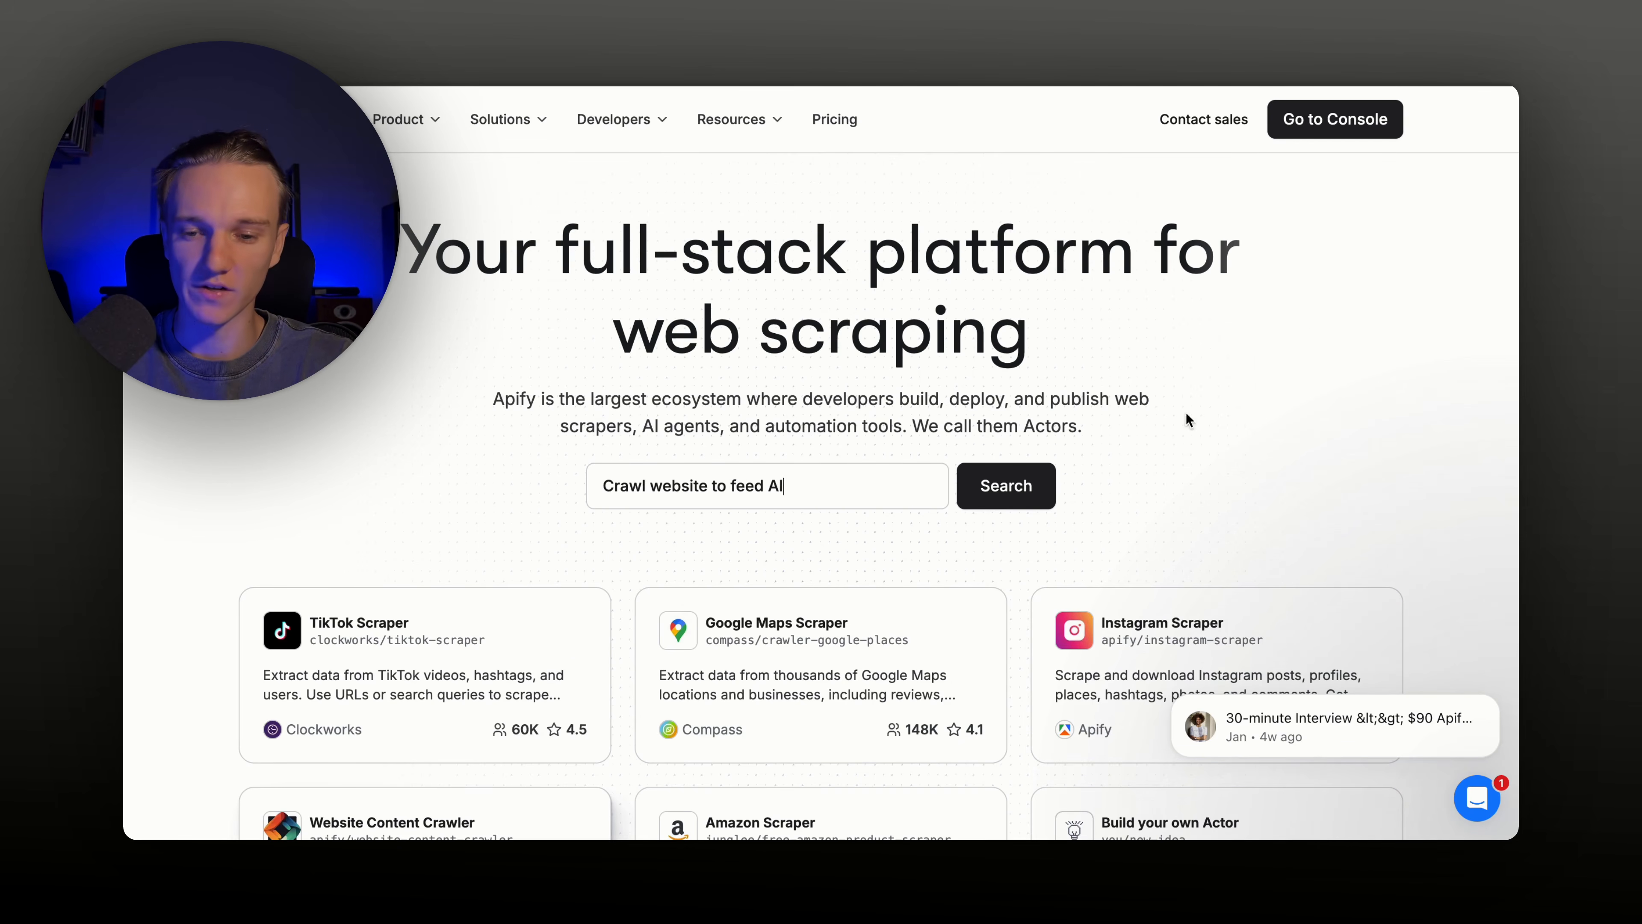
key(BackSpace)
key(BackSpace)
key(BackSpace)
key(BackSpace)
key(BackSpace)
key(BackSpace)
key(BackSpace)
key(BackSpace)
key(BackSpace)
key(BackSpace)
key(BackSpace)
key(BackSpace)
key(BackSpace)
key(BackSpace)
key(BackSpace)
key(BackSpace)
key(BackSpace)
key(BackSpace)
key(BackSpace)
key(BackSpace)
text(Extract products from Amazon)
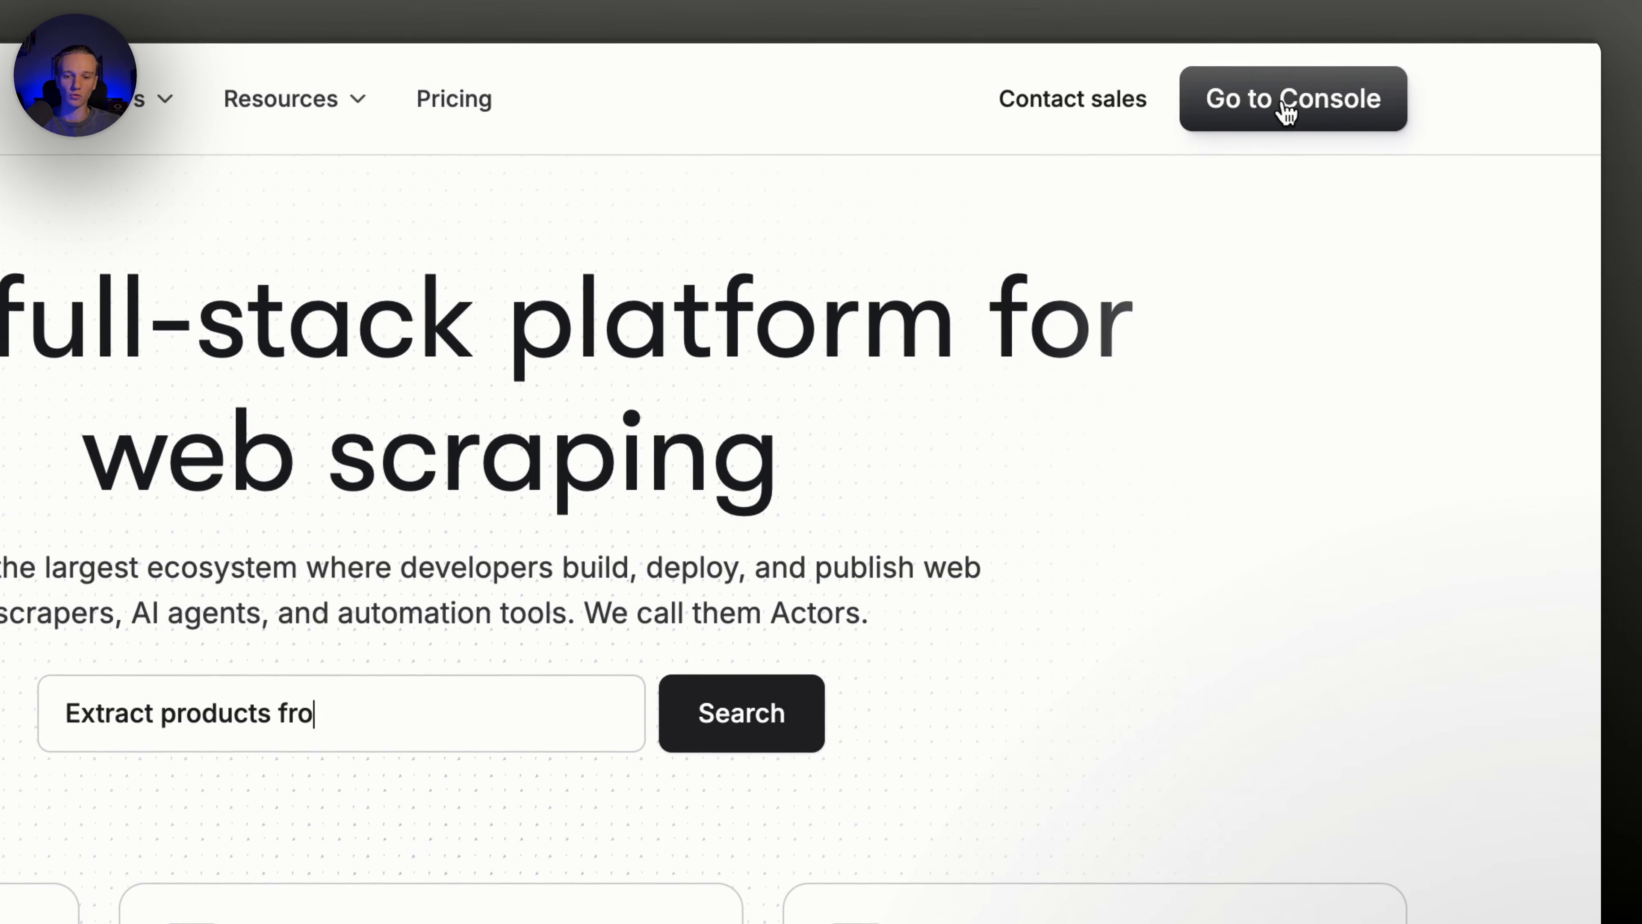
Search the Apify Store for "youtube scrapper" and look through the listed Actors
click(305, 731)
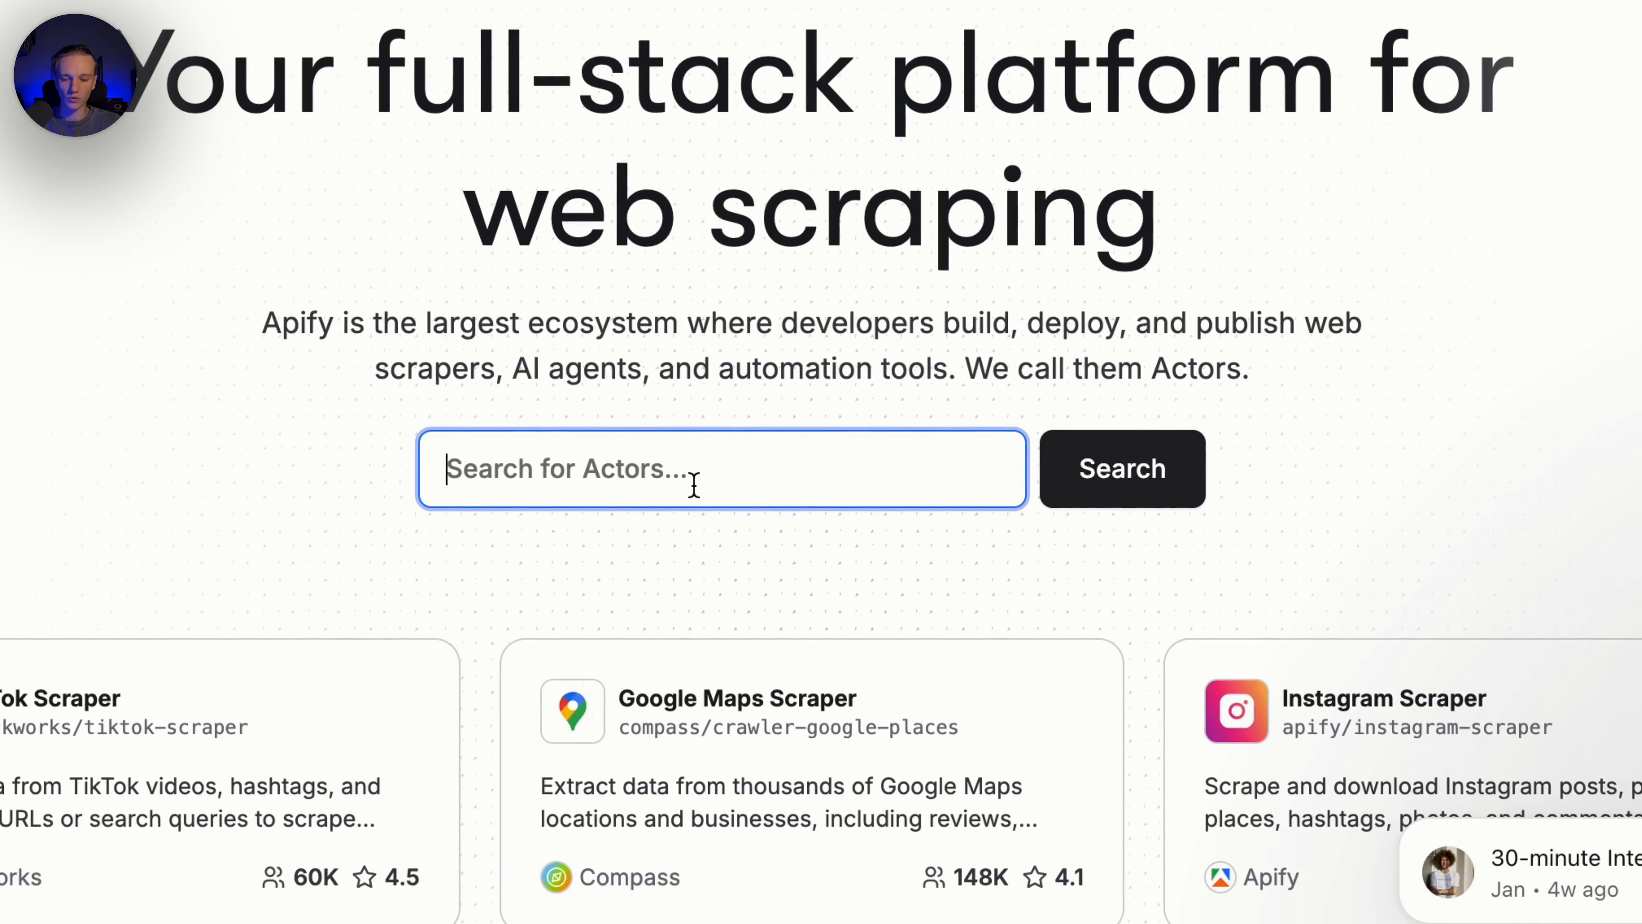
text(youtube sc)
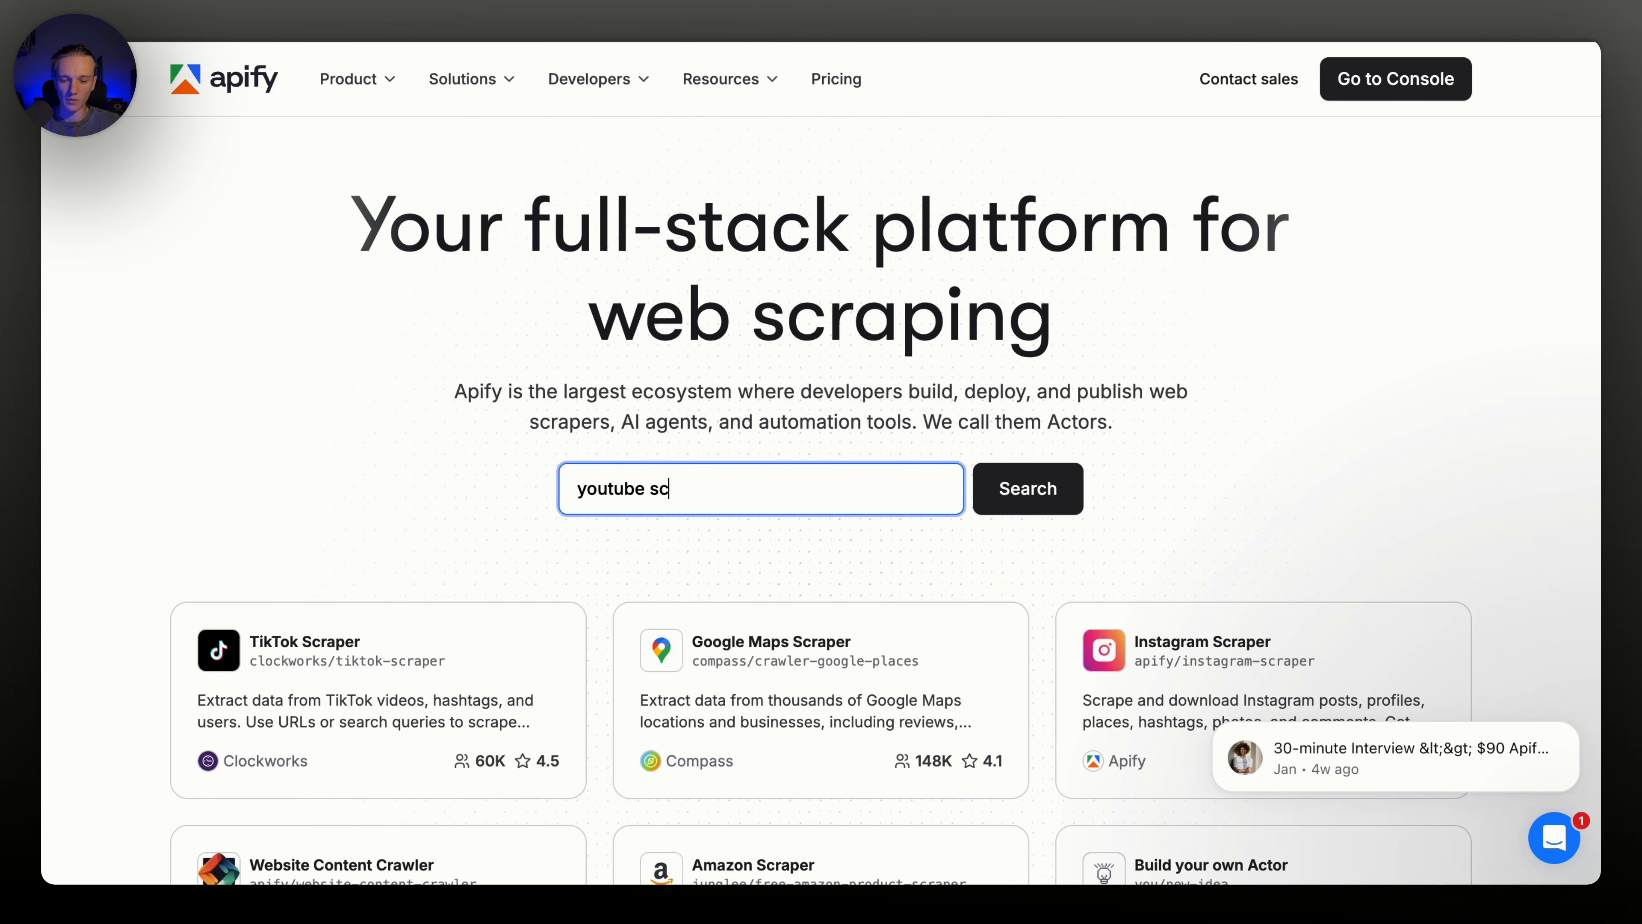
text(rapper)
key(Return)
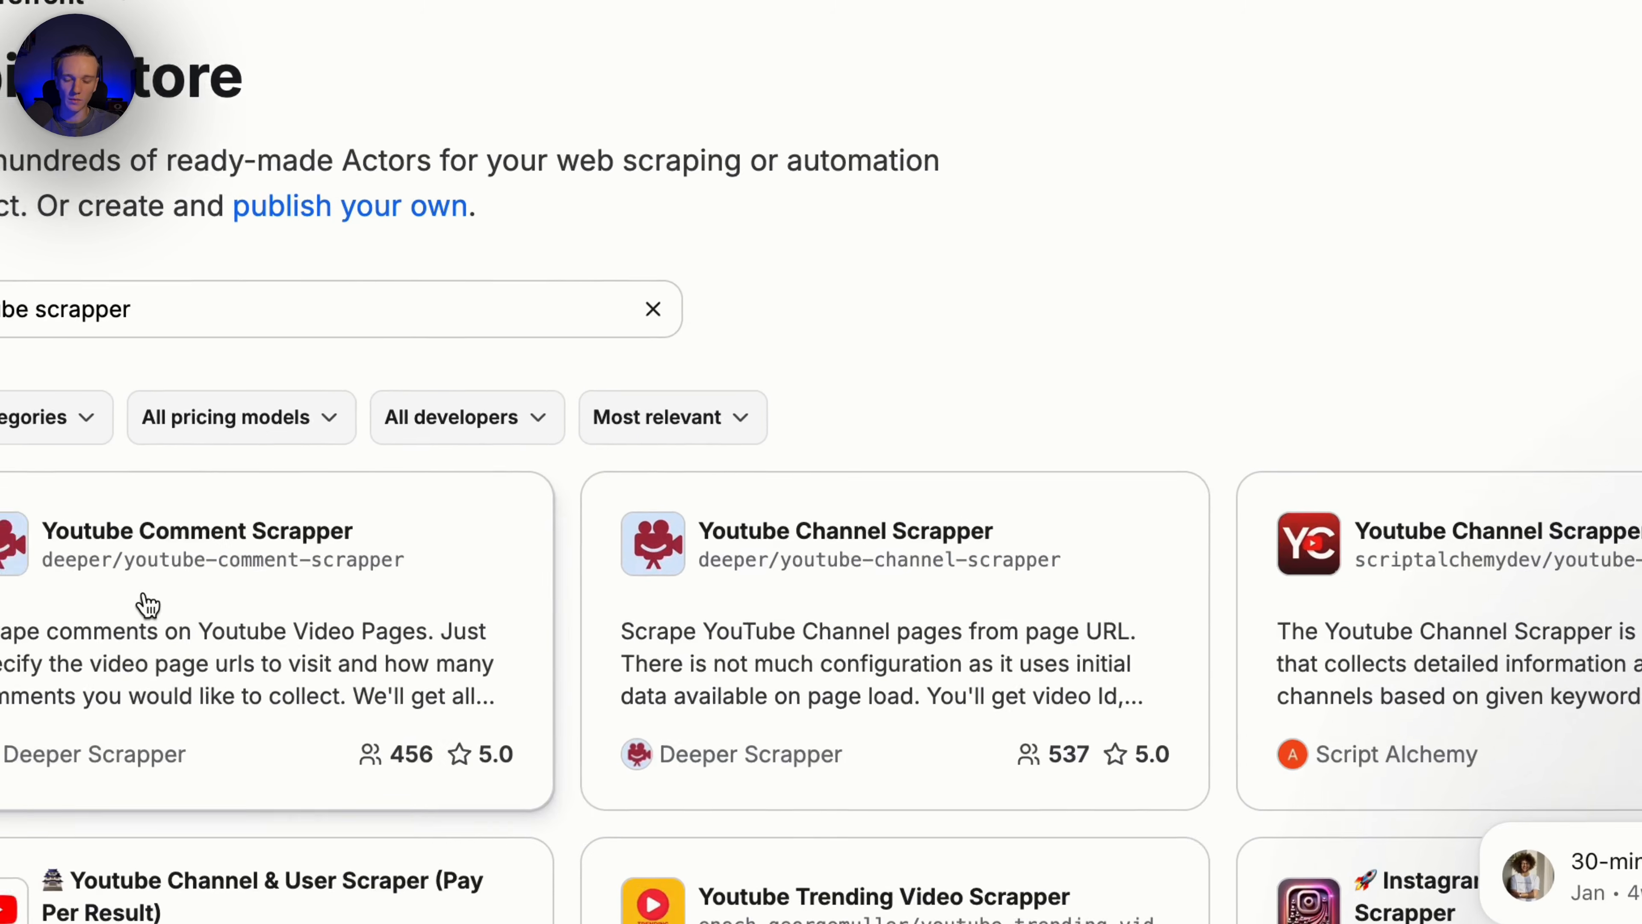
scroll(591, 415, down, 1)
scroll(591, 415, up, 3)
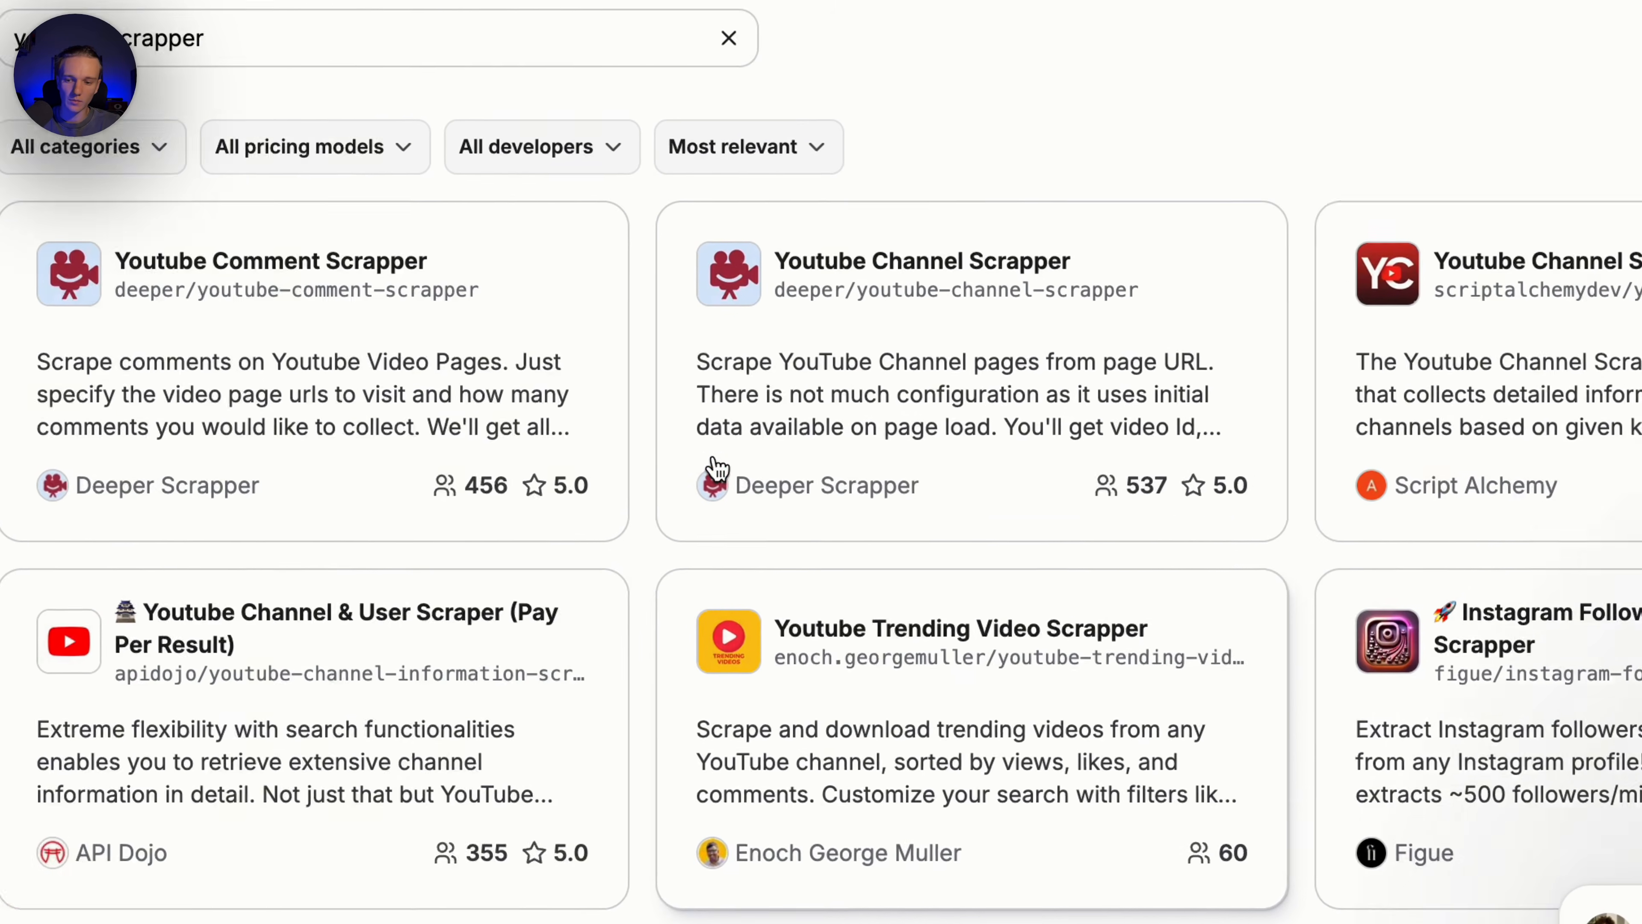
Change the Actor search to "youtube", open the YouTube Scraper by Streamers and start trying it for free
triple_click(311, 89)
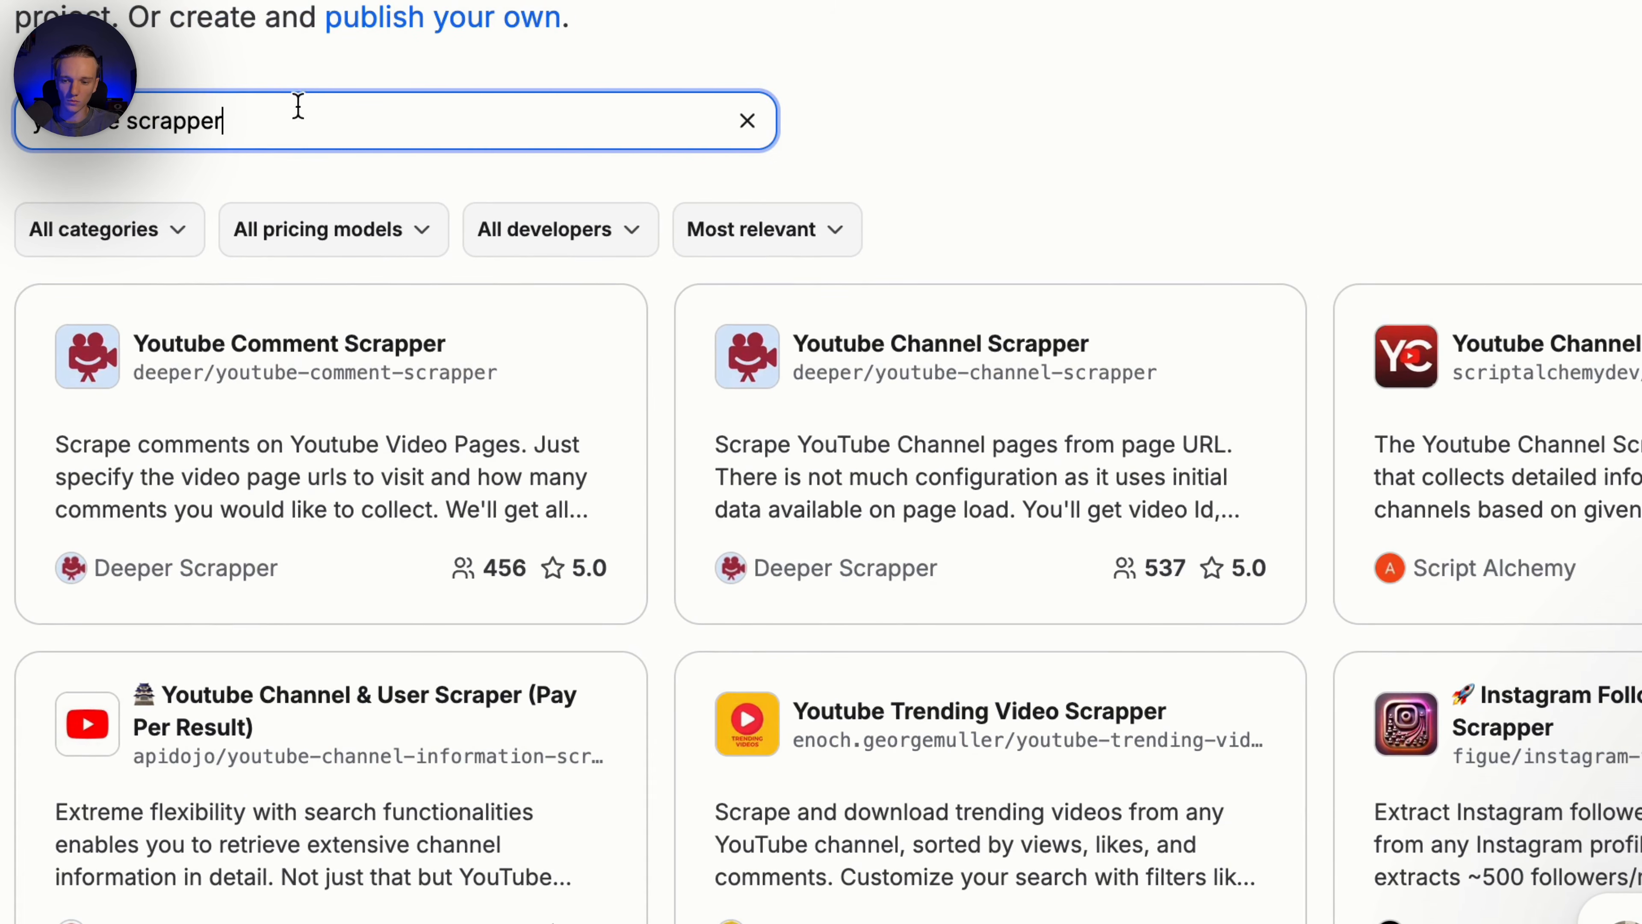
triple_click(298, 105)
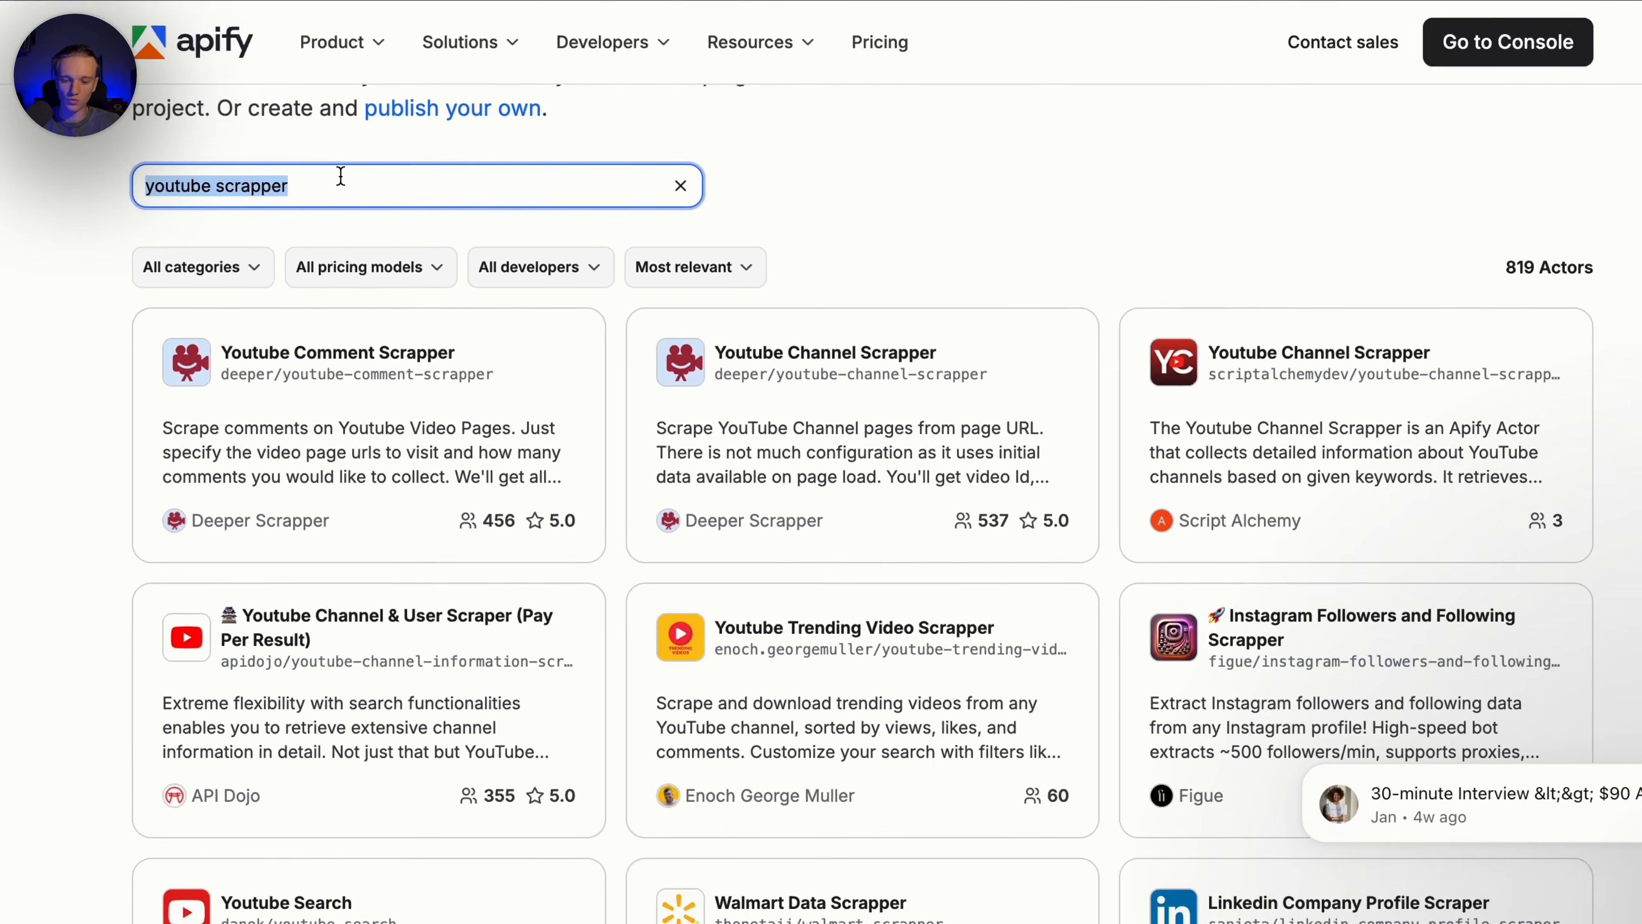
text(youtube)
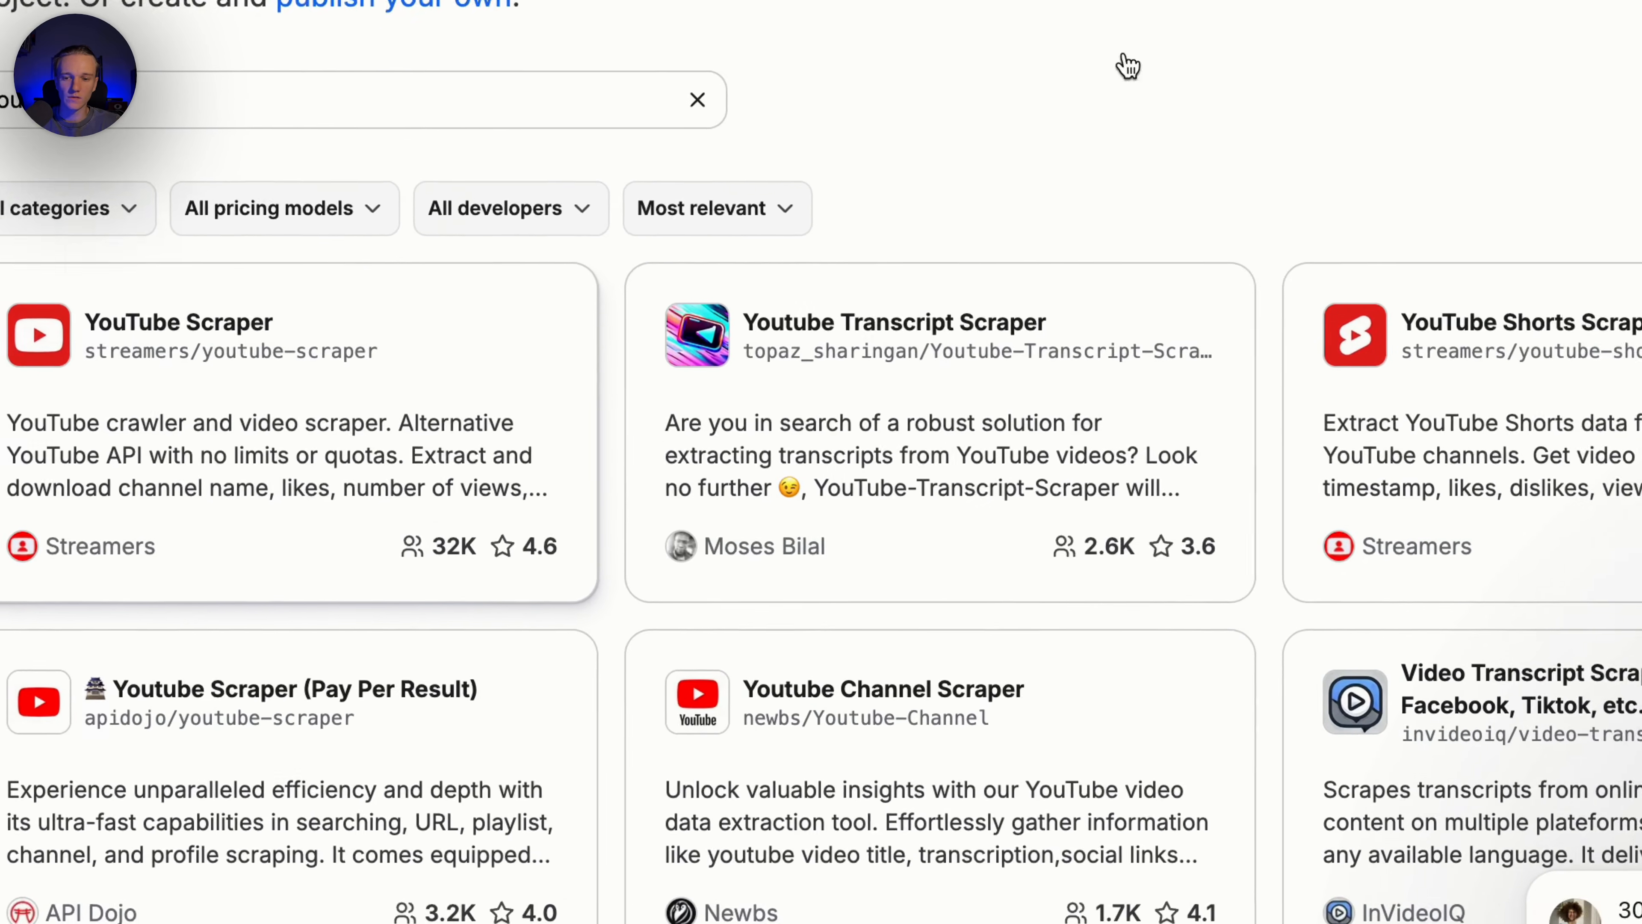
click(479, 330)
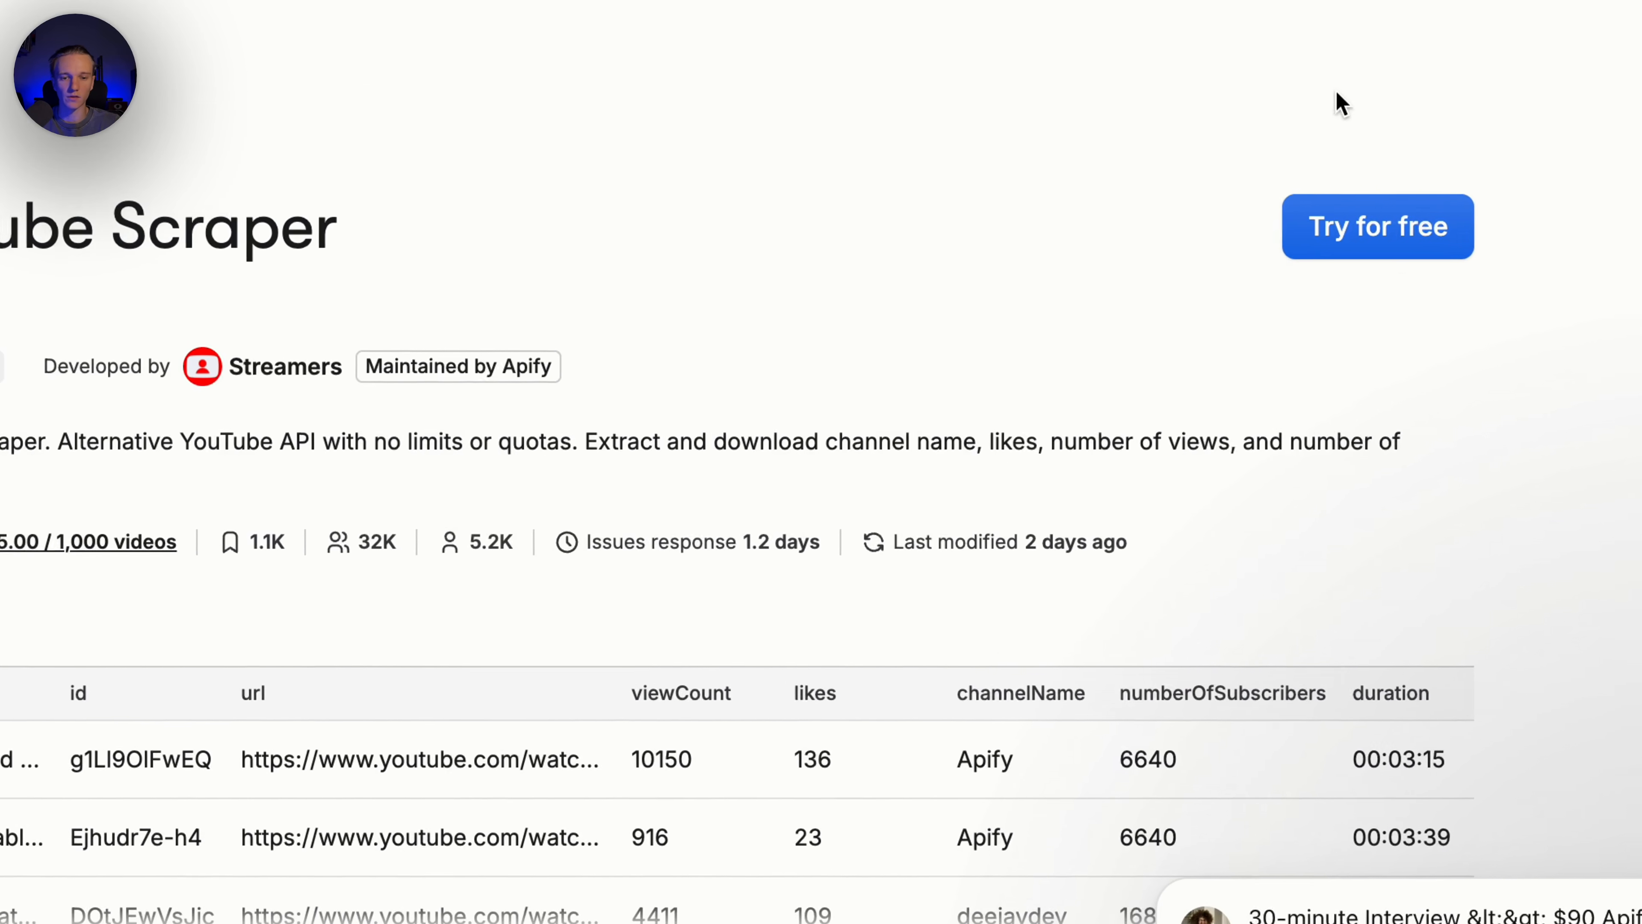
click(1455, 219)
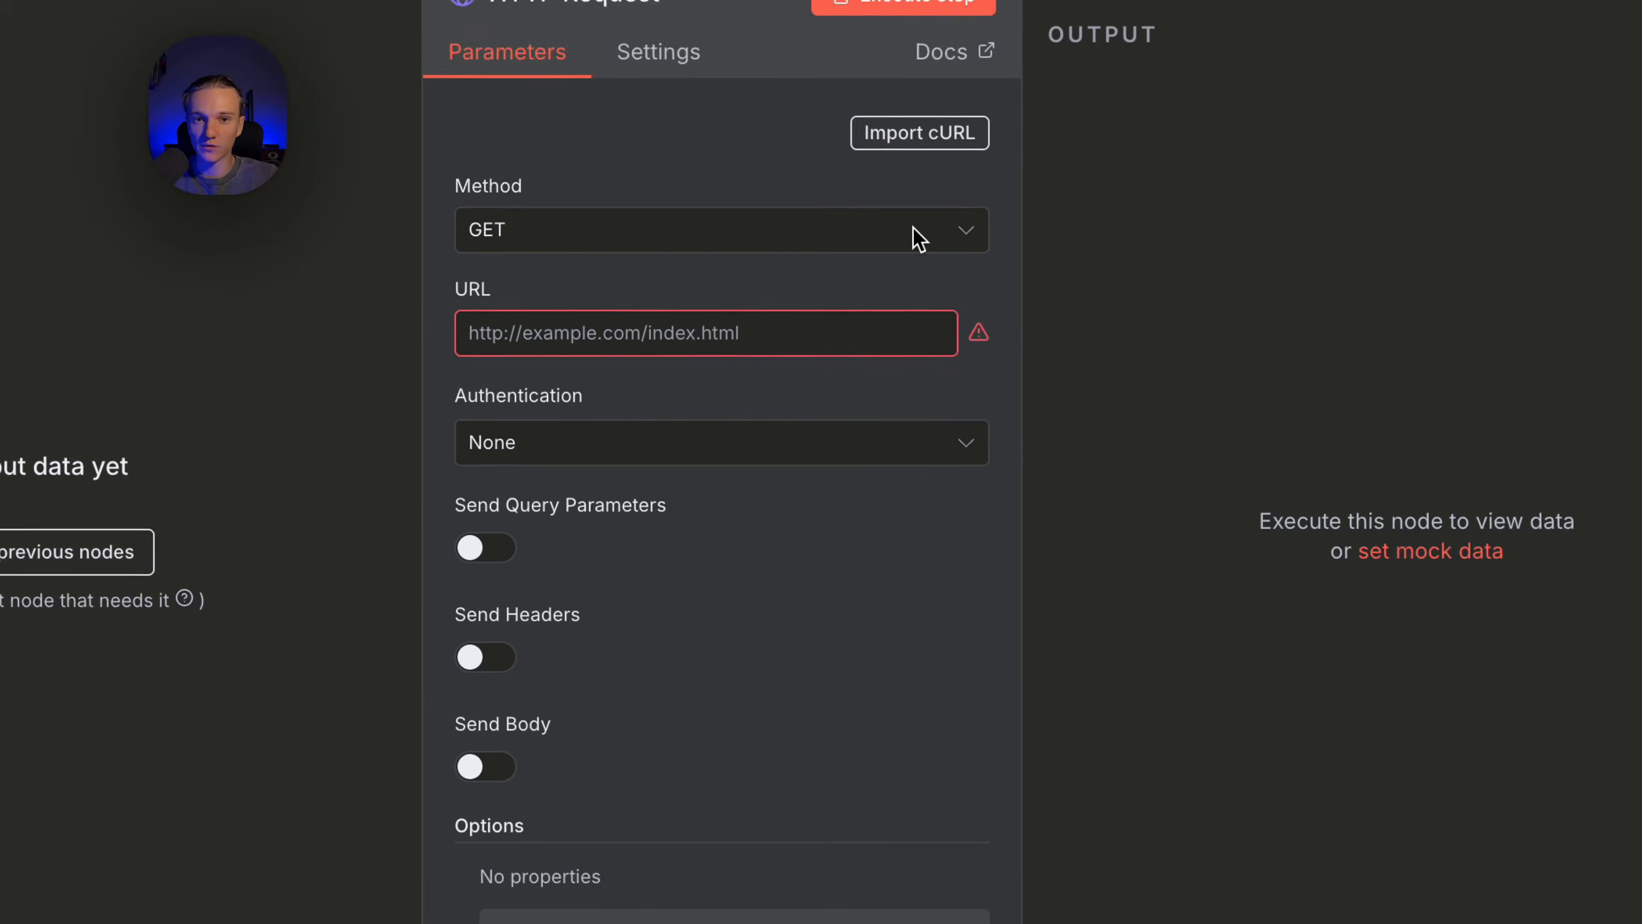
Set the HTTP Request node's method to POST
click(916, 233)
click(813, 240)
click(810, 232)
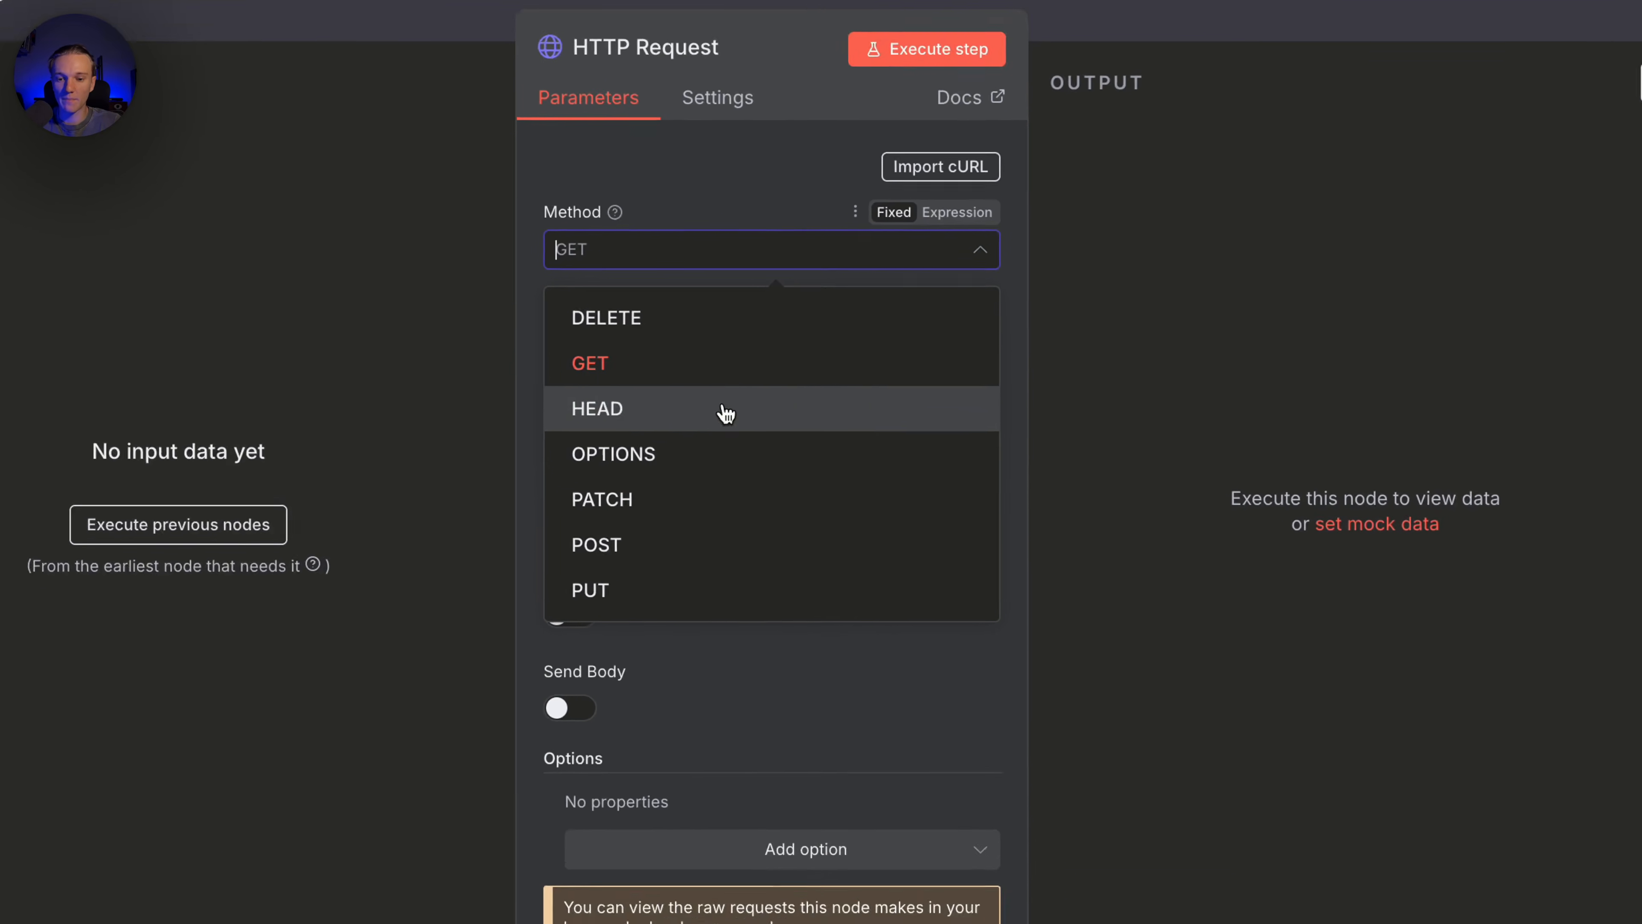
click(679, 583)
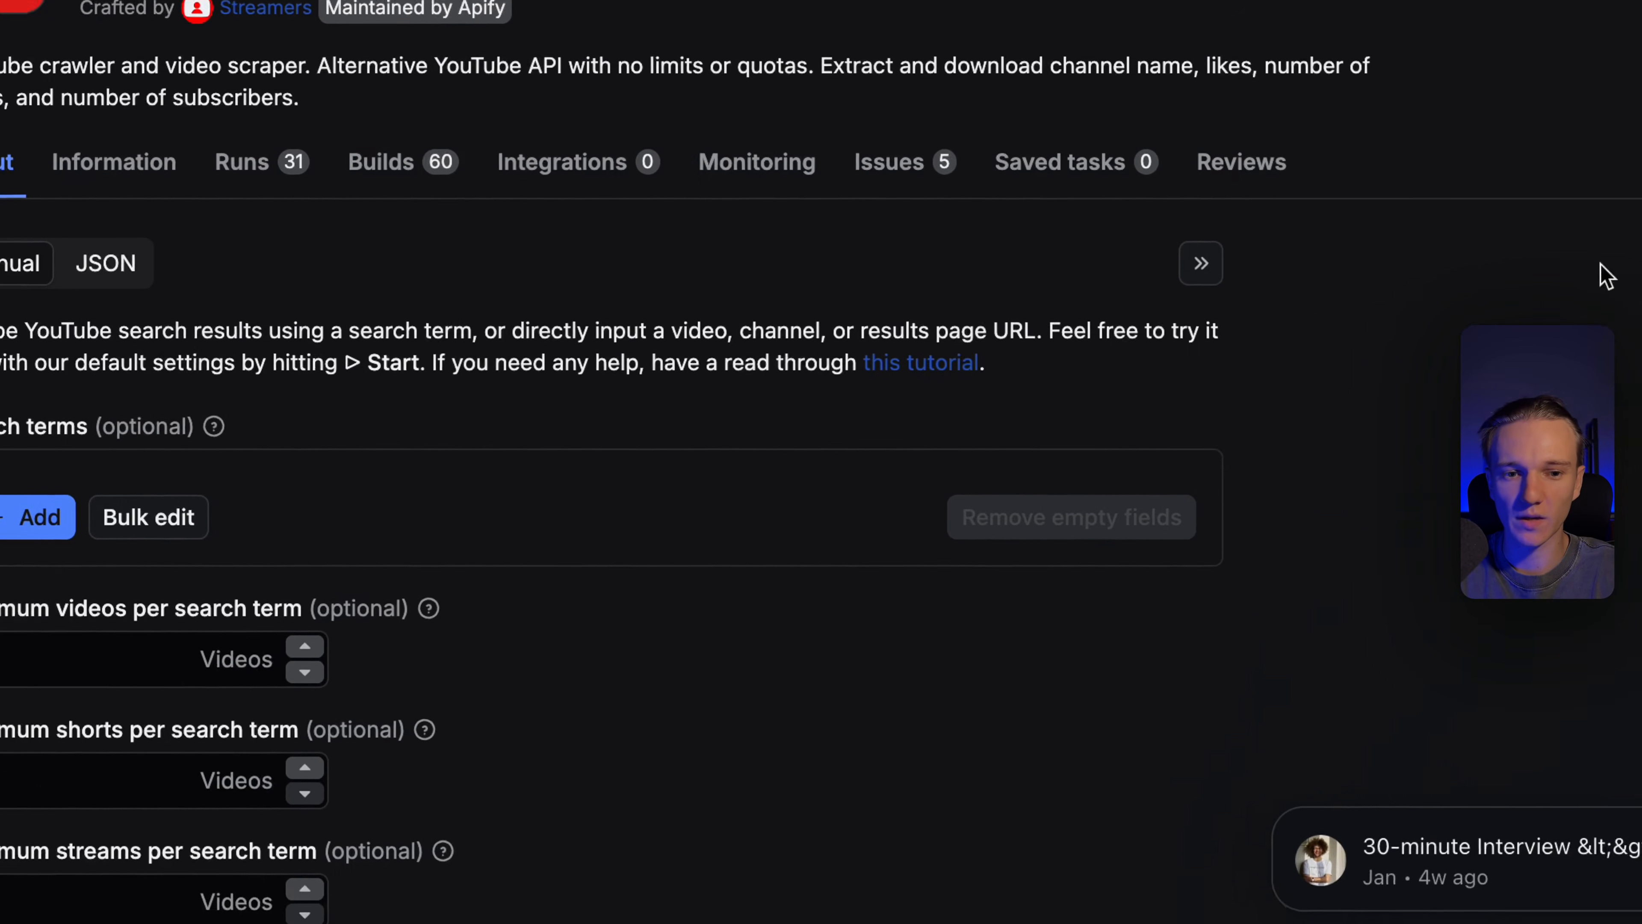
Find the YouTube Scraper's API endpoints and copy the POST URL for "Run Actor synchronously and get dataset items"
click(1423, 68)
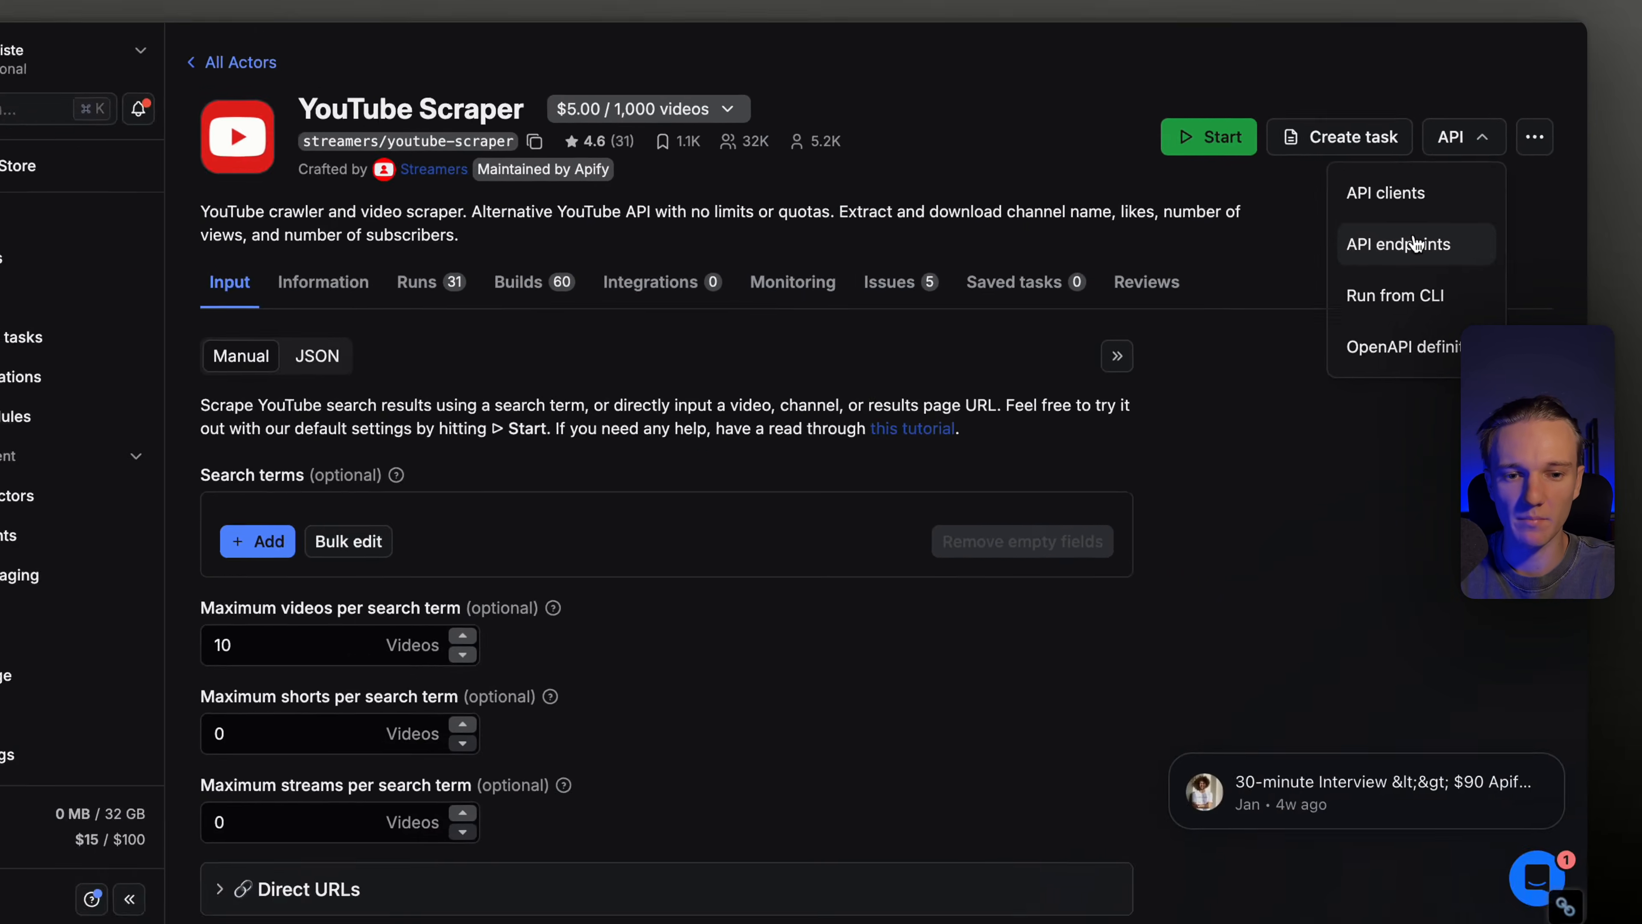
click(1412, 243)
scroll(869, 599, down, 10)
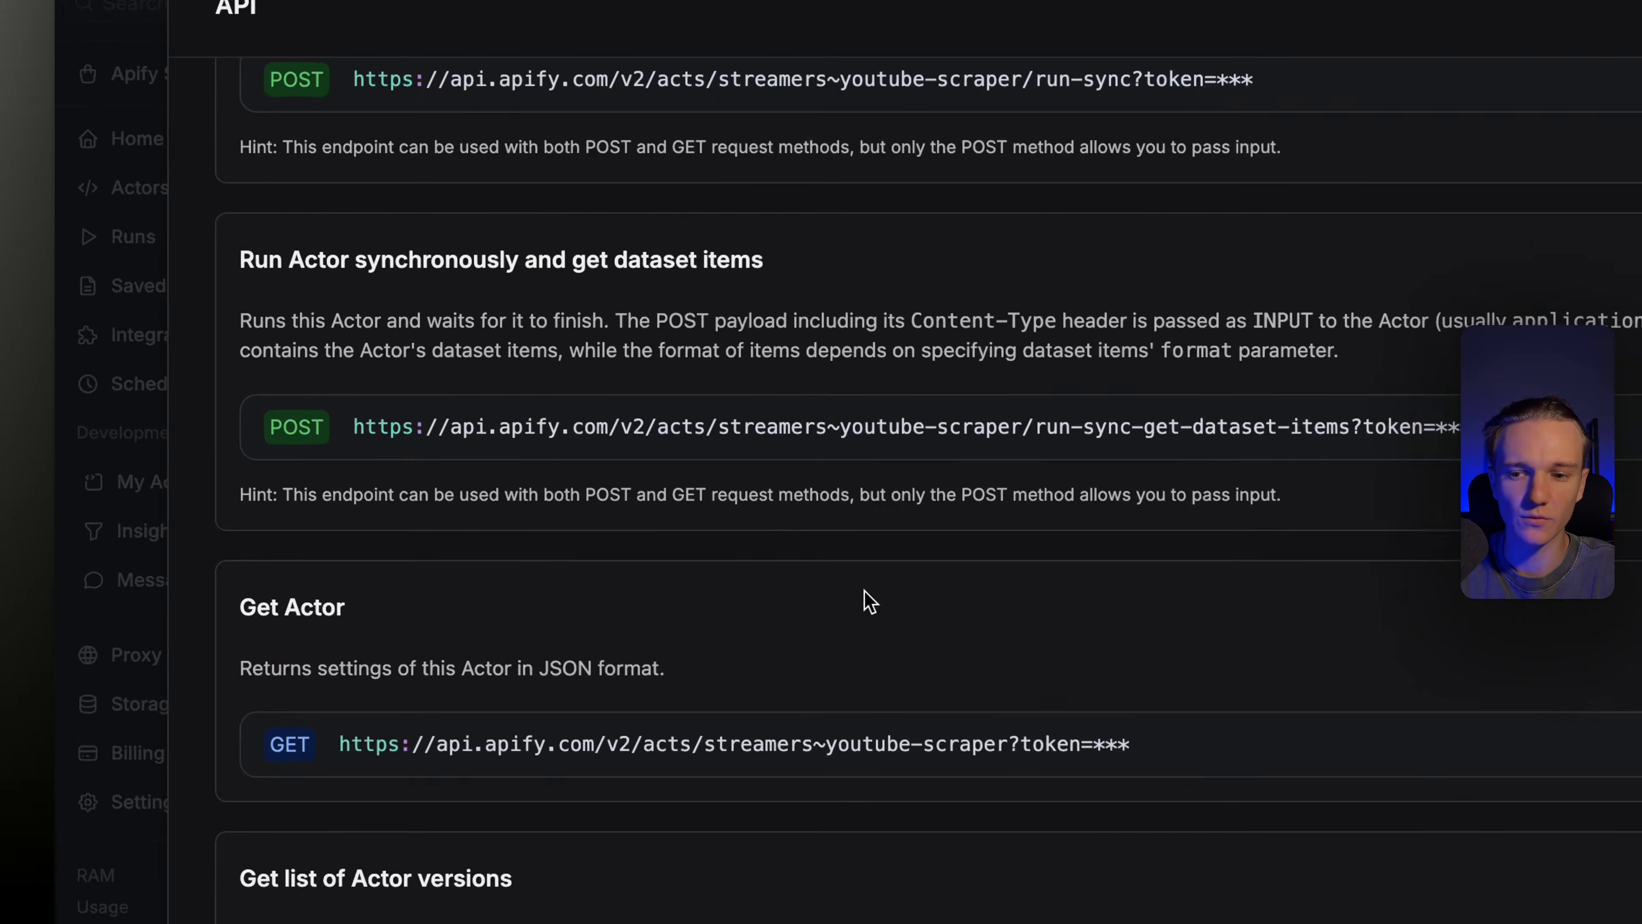
scroll(1393, 425, up, 4)
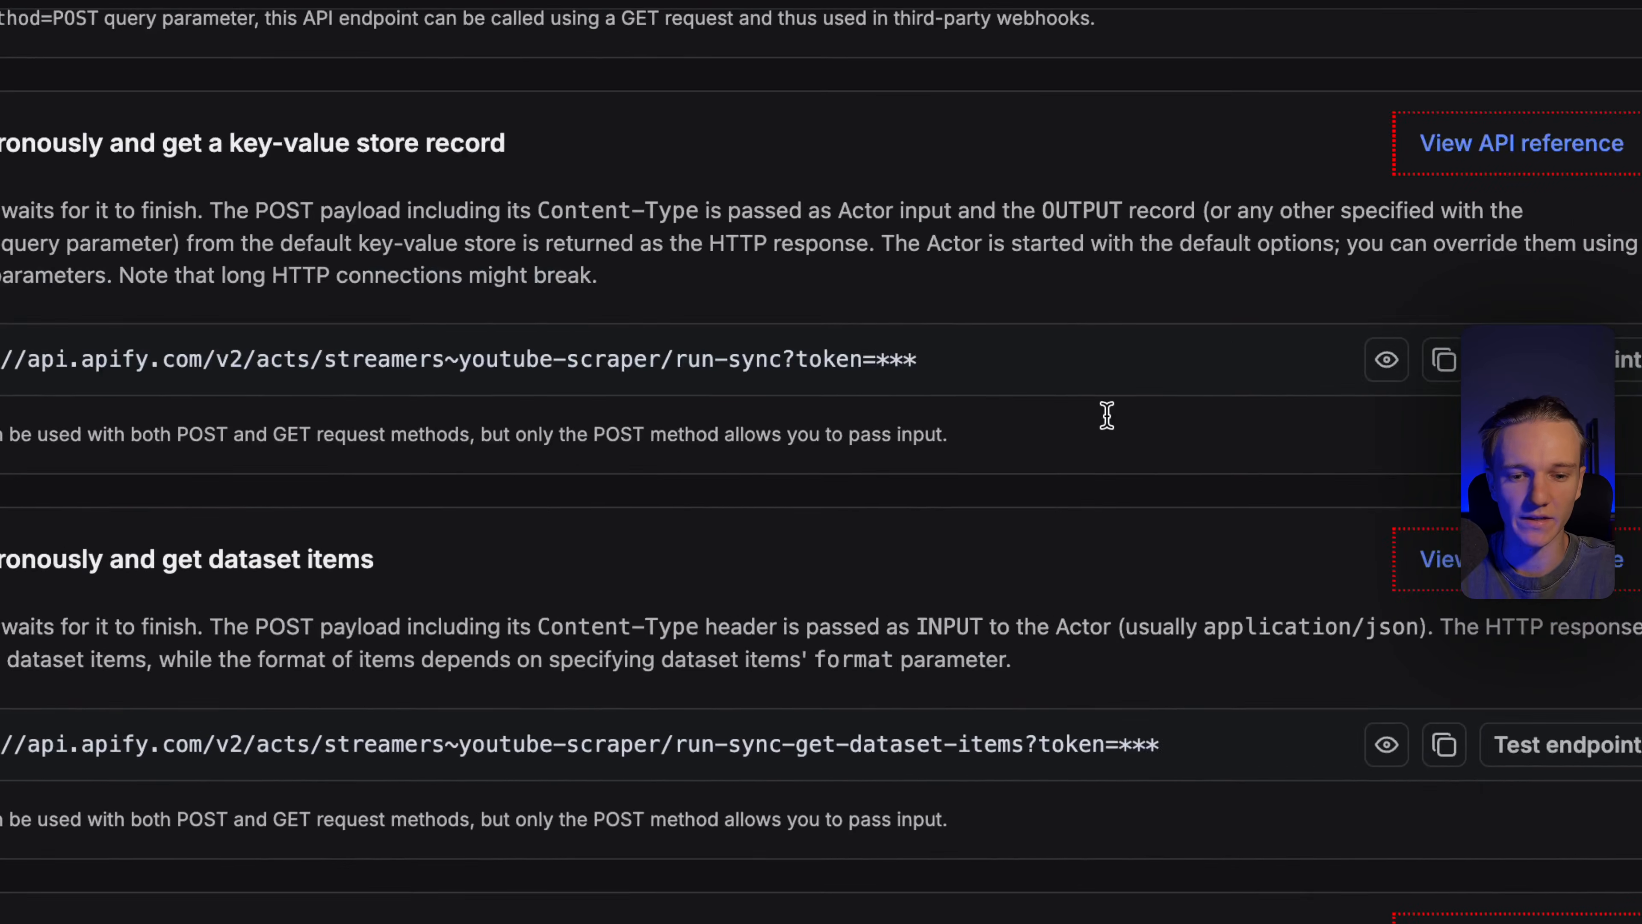
click(1445, 711)
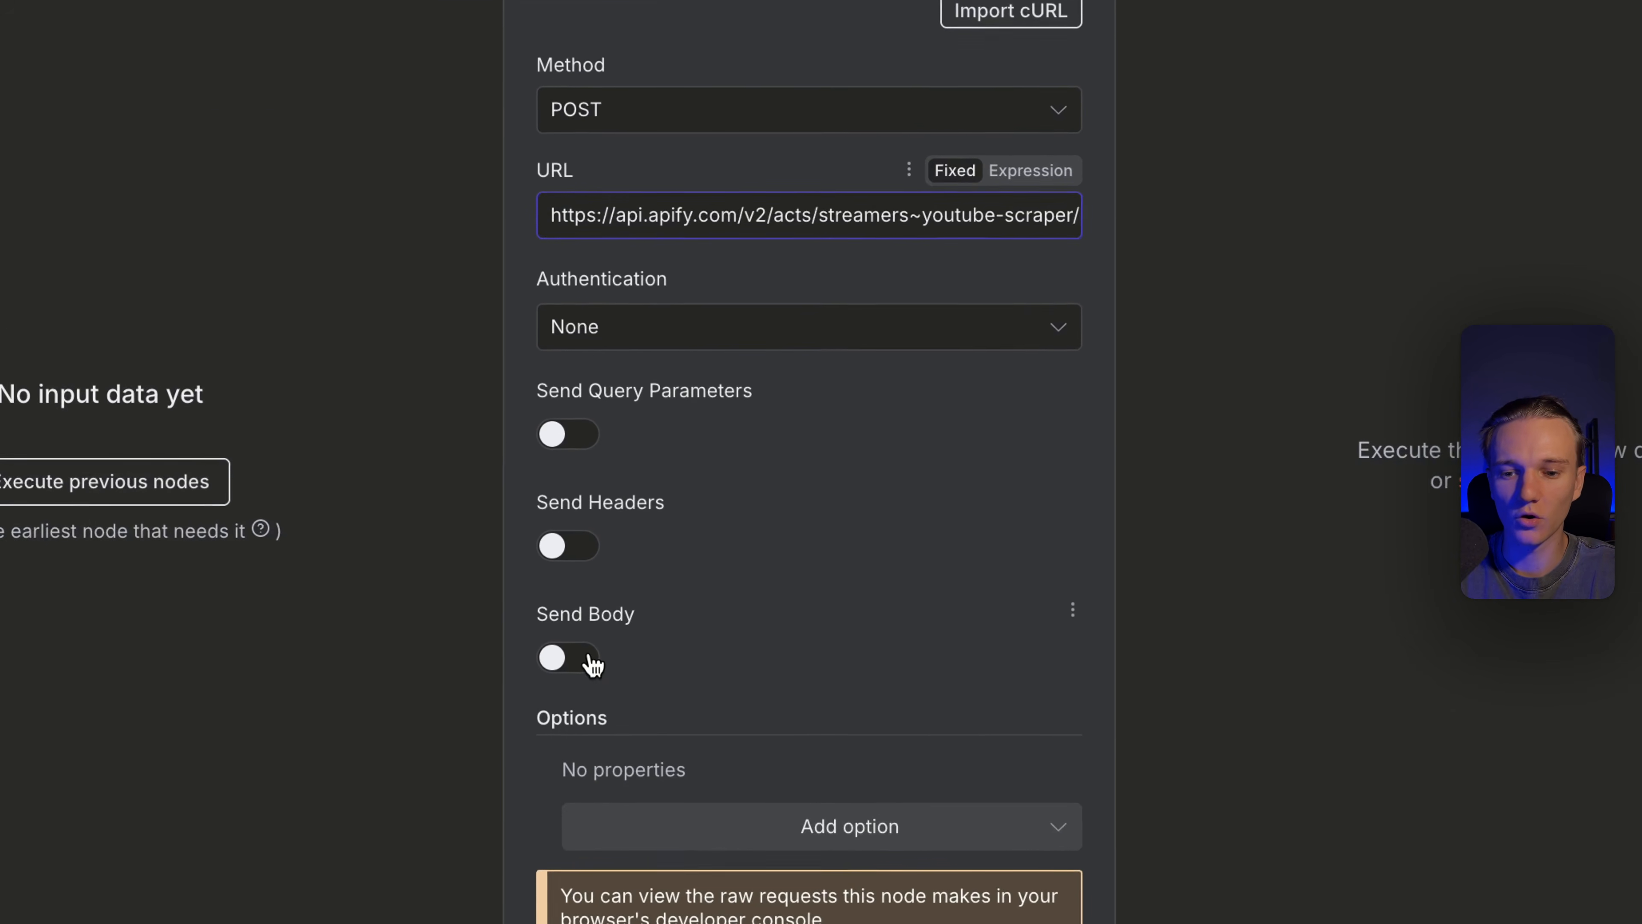
Enable Send Body in the HTTP Request node, check the endpoint URL and specify the body using JSON
click(592, 663)
scroll(916, 598, down, 4)
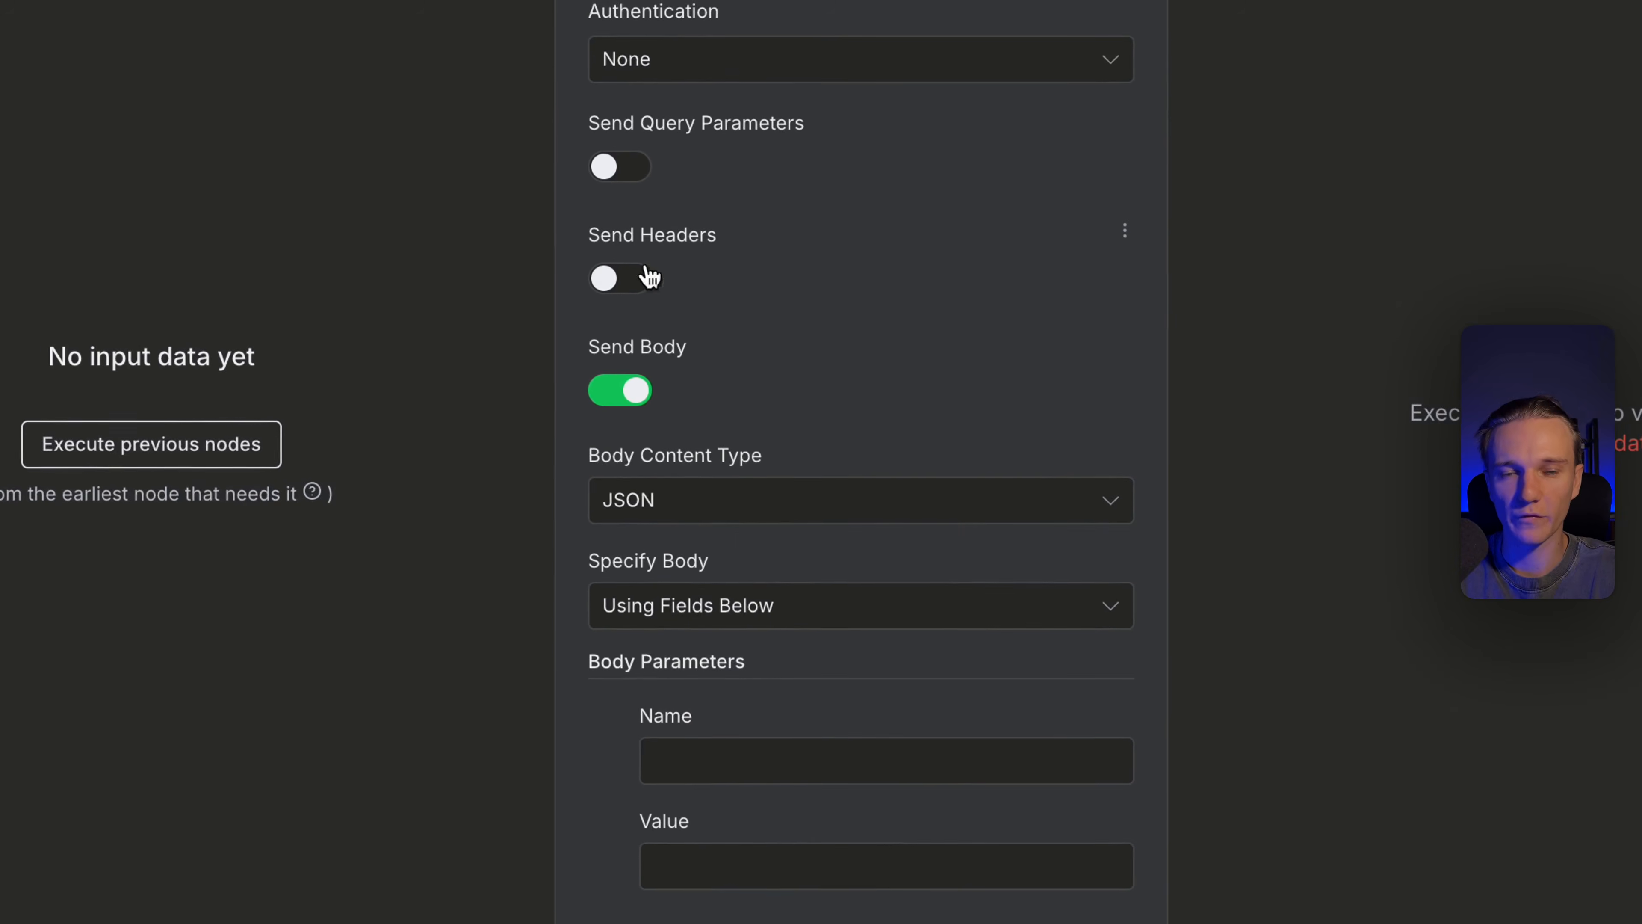
scroll(950, 388, up, 3)
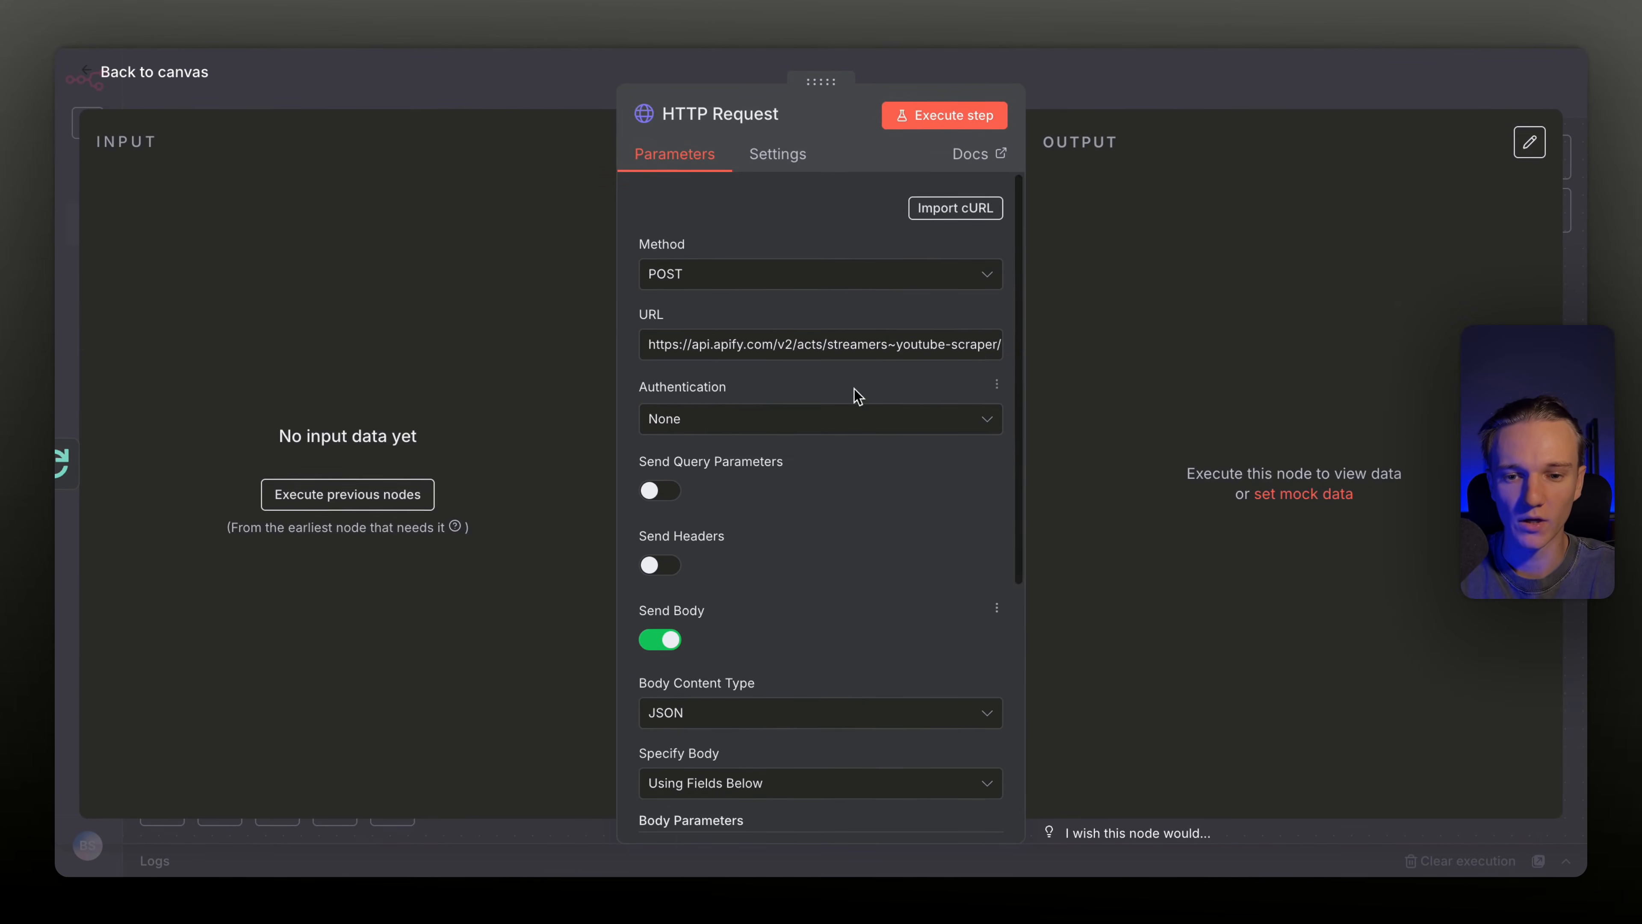
click(921, 361)
triple_click(961, 356)
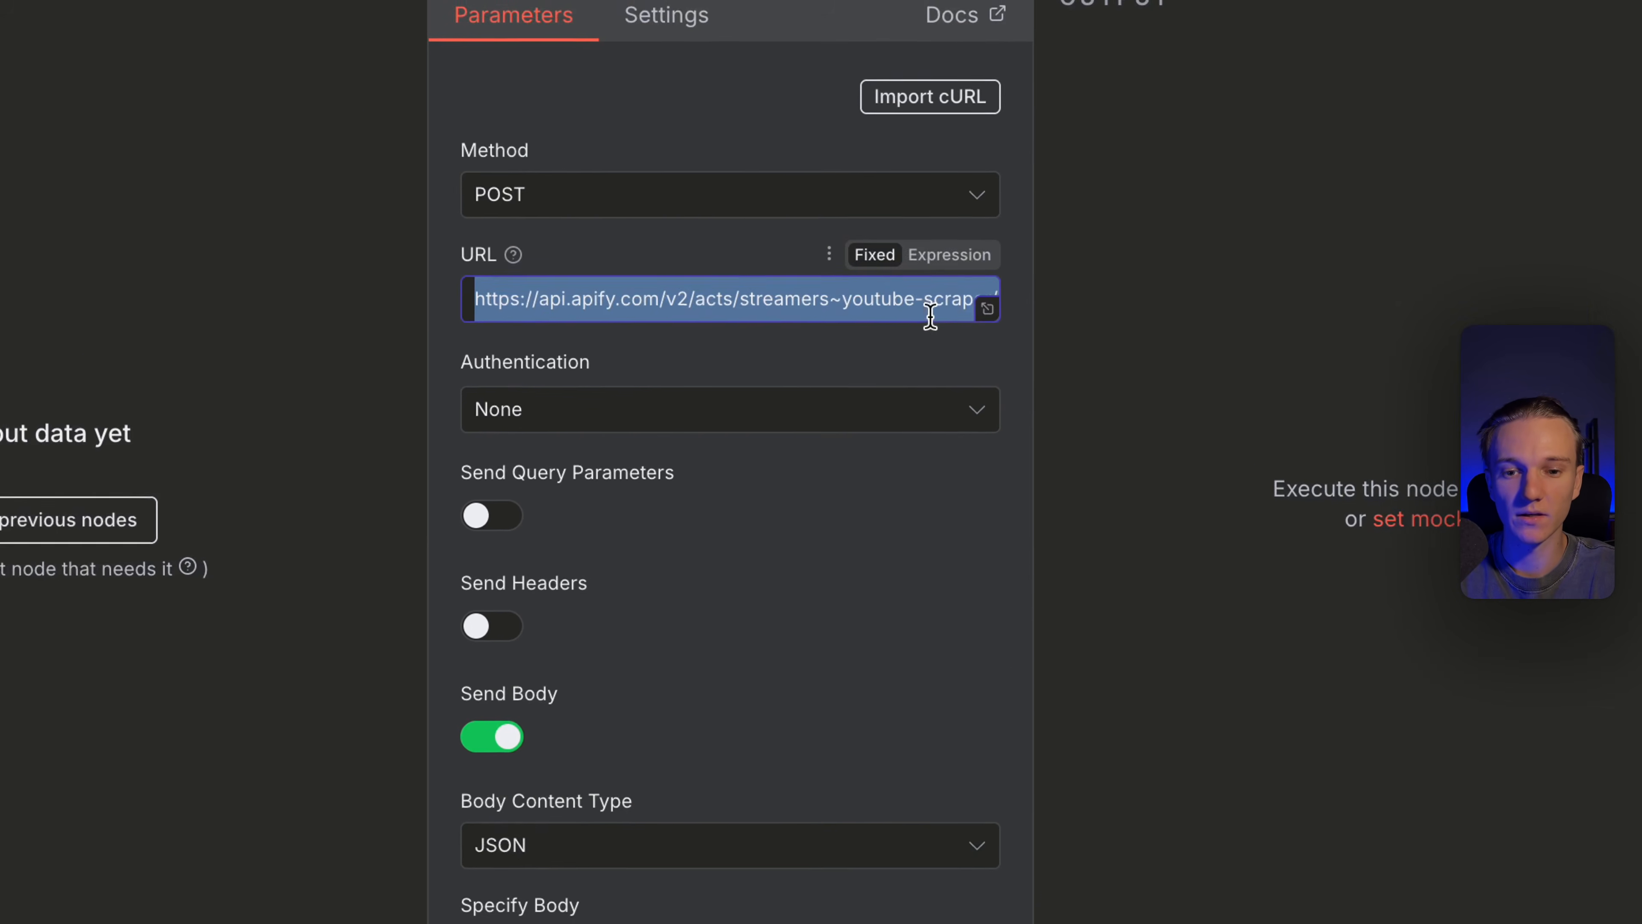
double_click(867, 336)
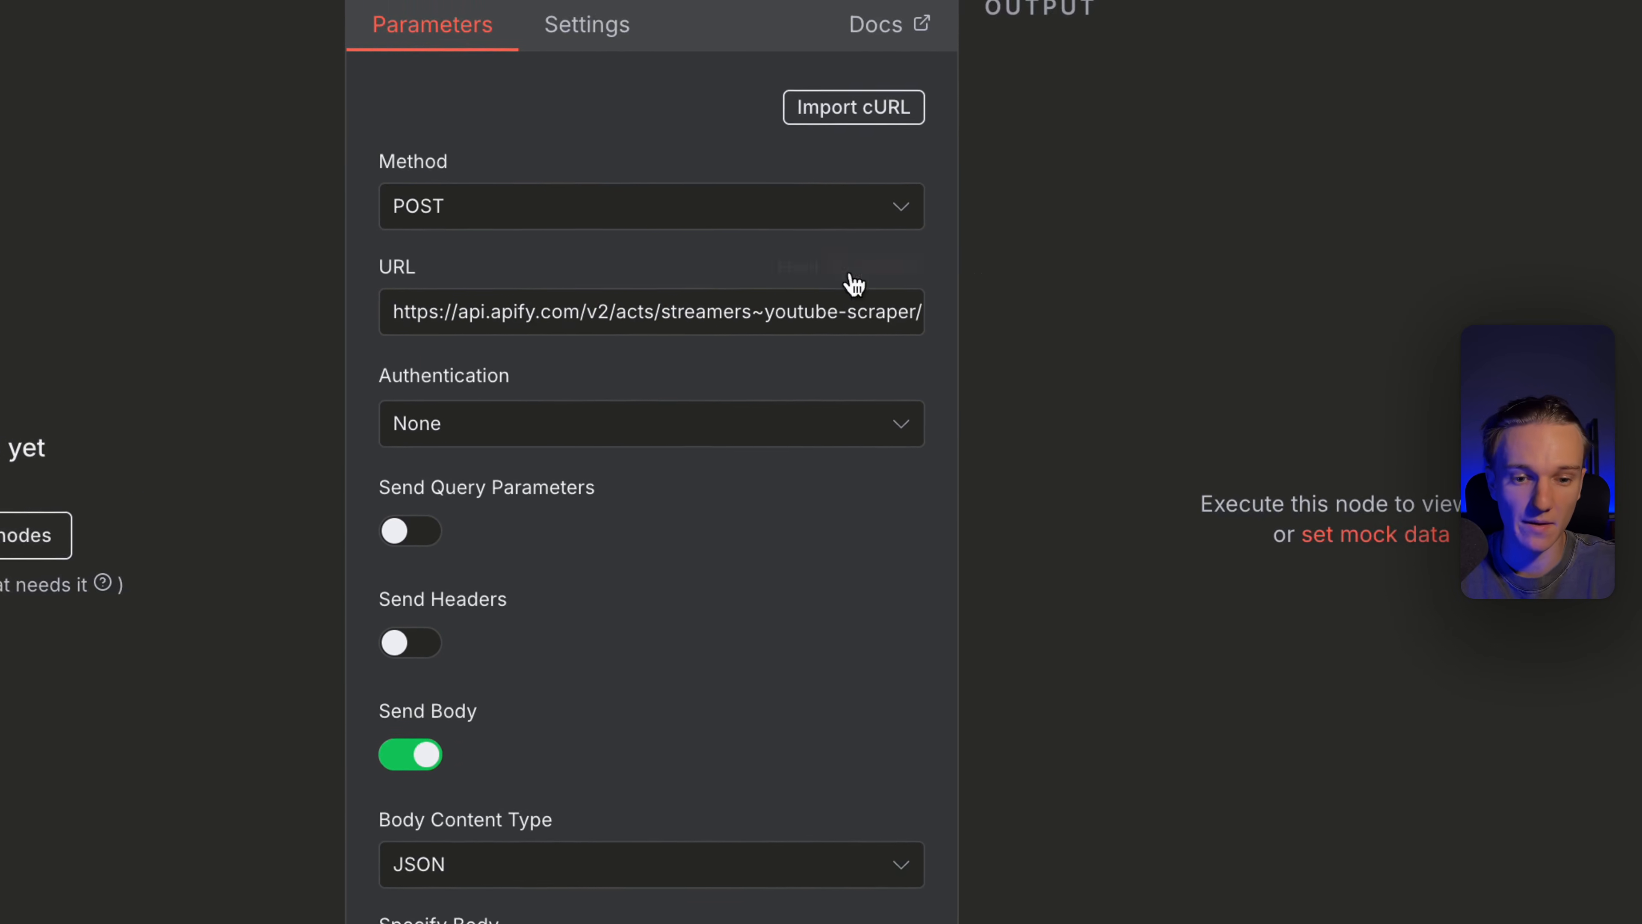
scroll(808, 259, down, 5)
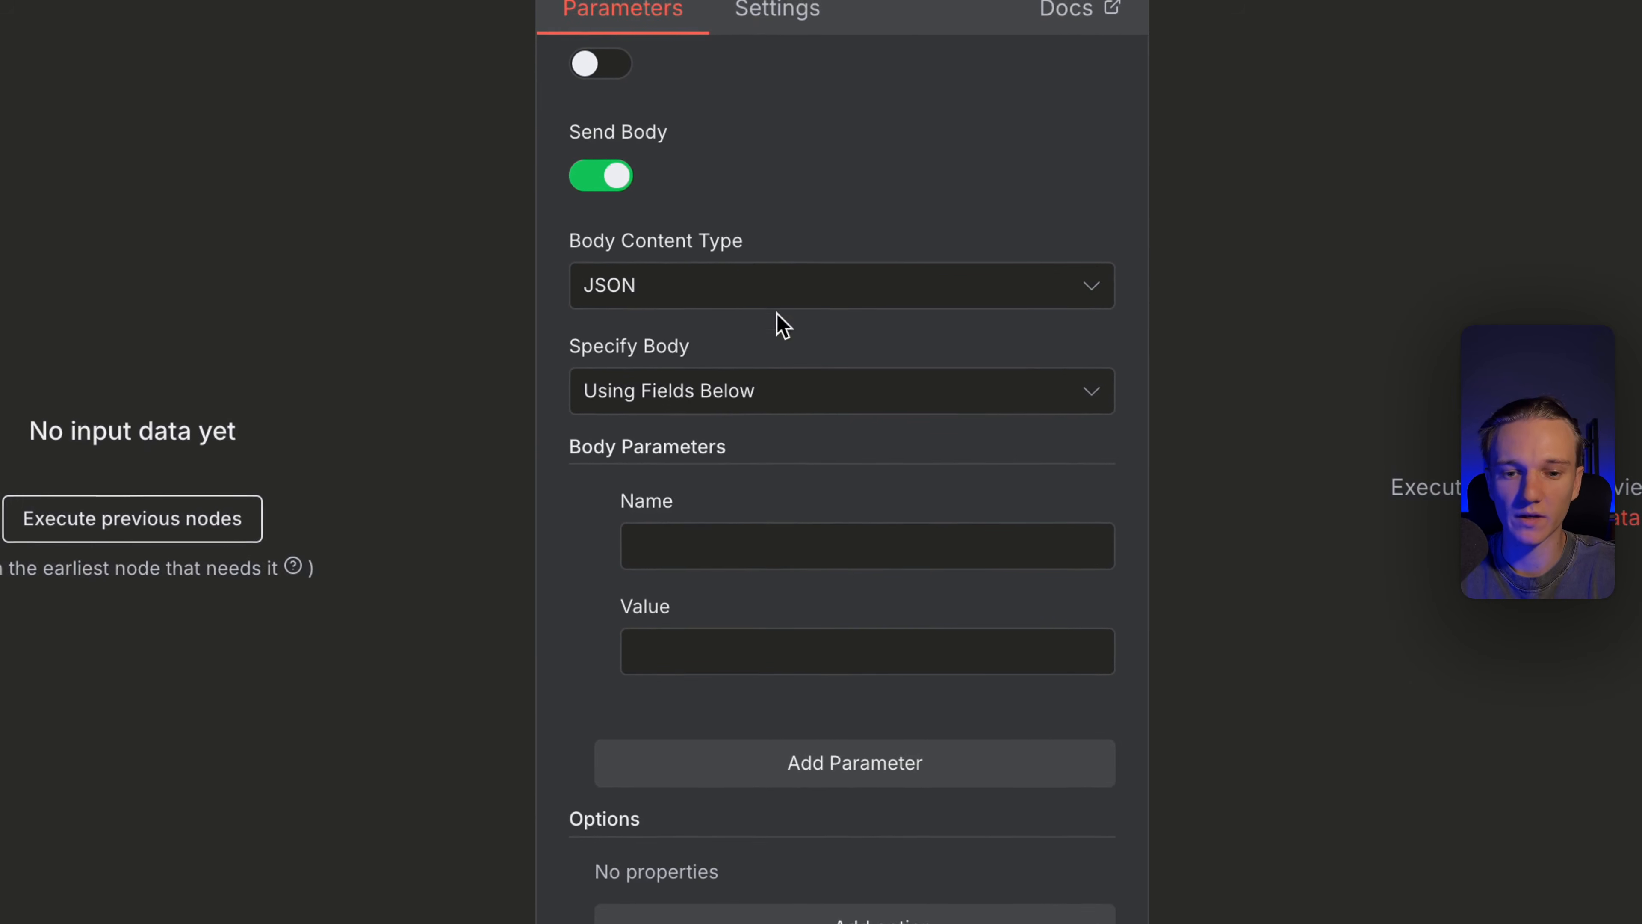
click(749, 395)
click(736, 538)
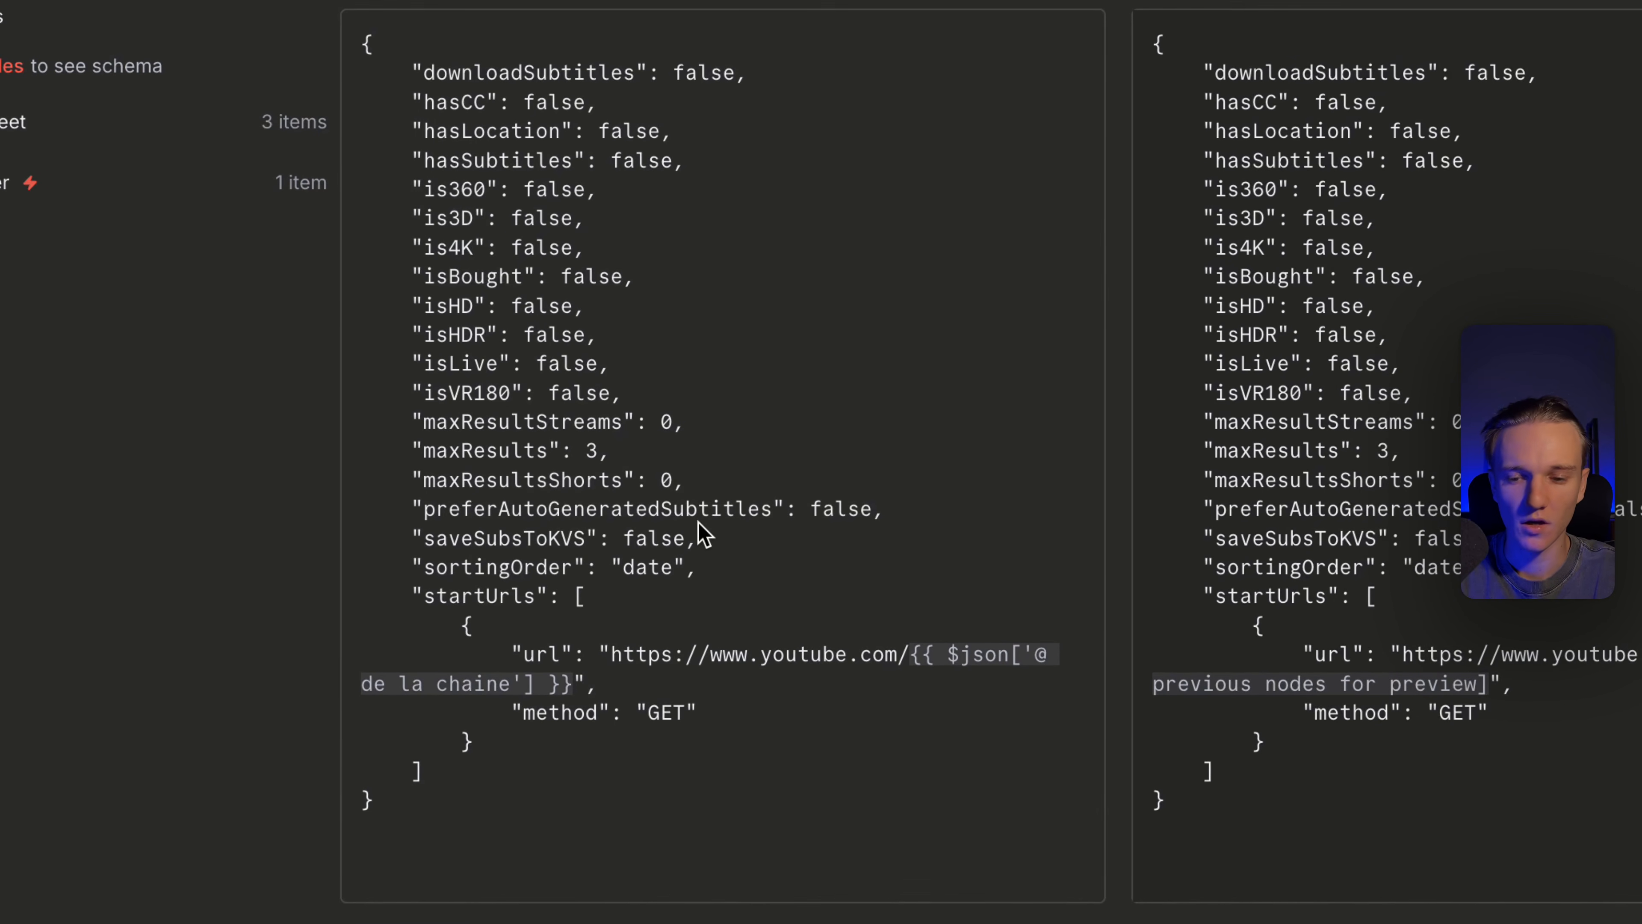
Review the JSON body's maxResults, sortingOrder and startUrls entries, including the channel handle expression
double_click(491, 421)
double_click(471, 447)
triple_click(551, 461)
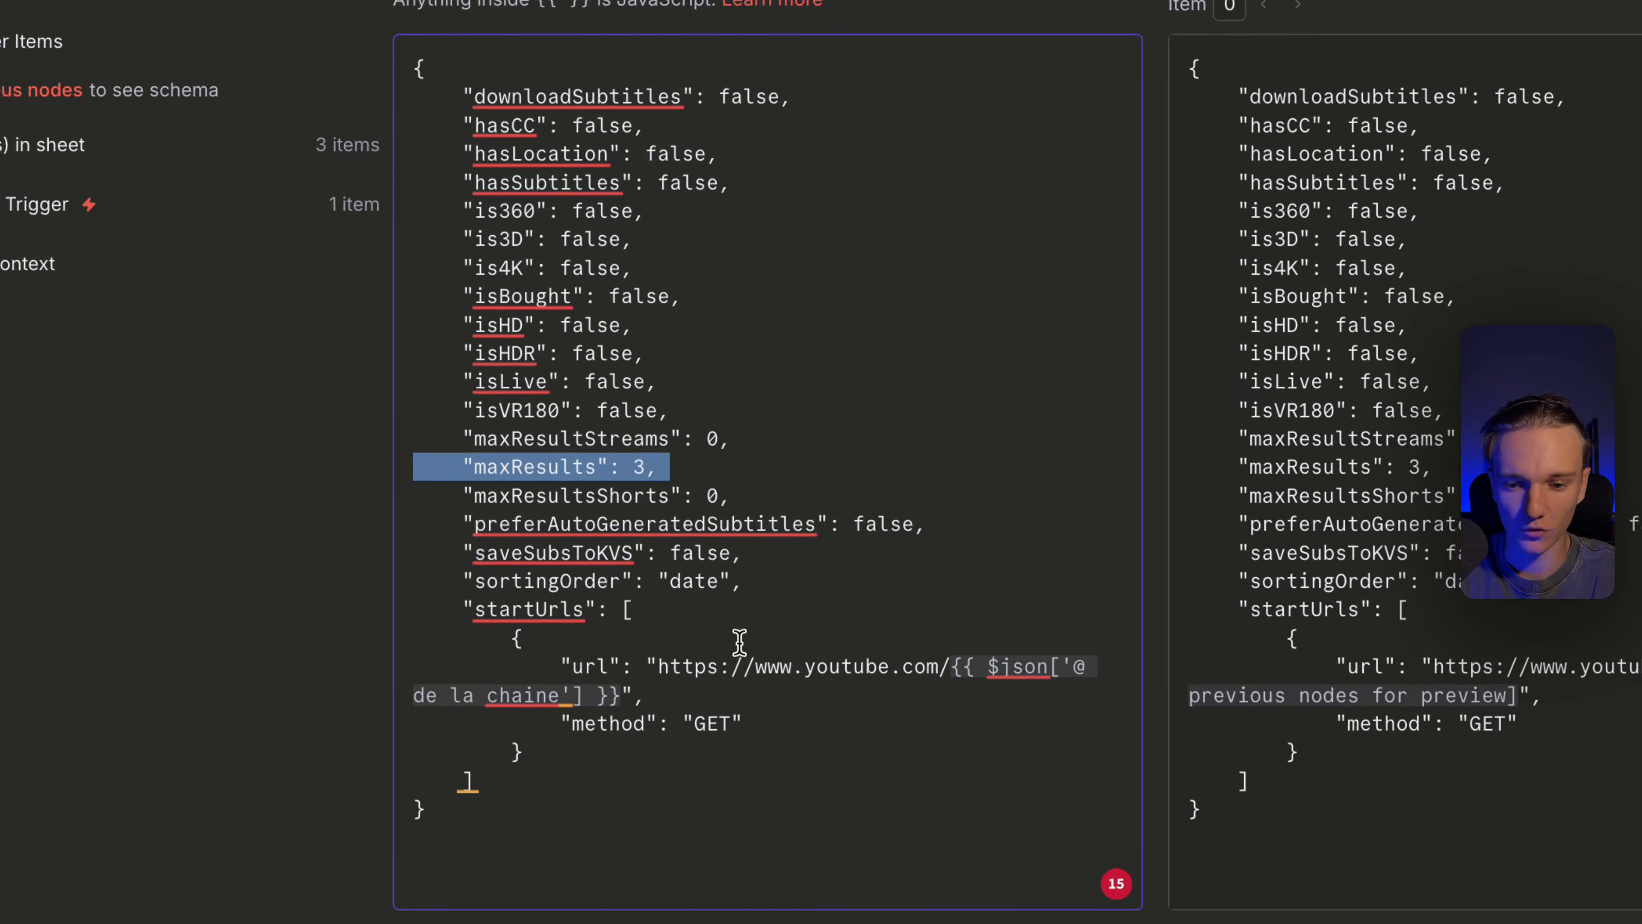
click(687, 628)
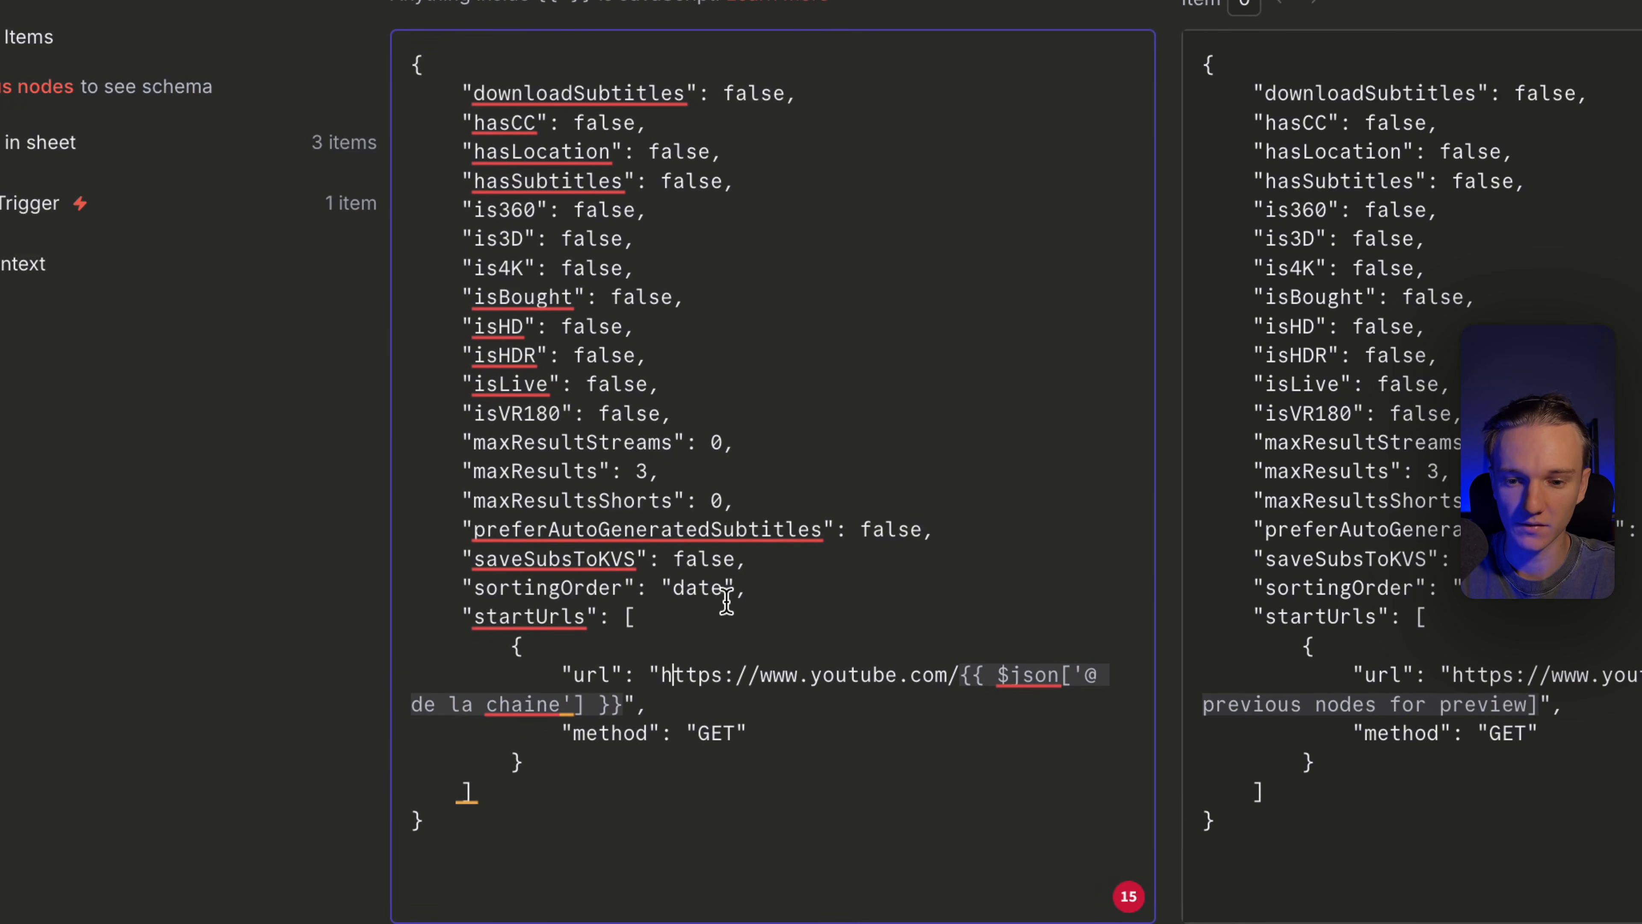
drag(573, 675, 710, 696)
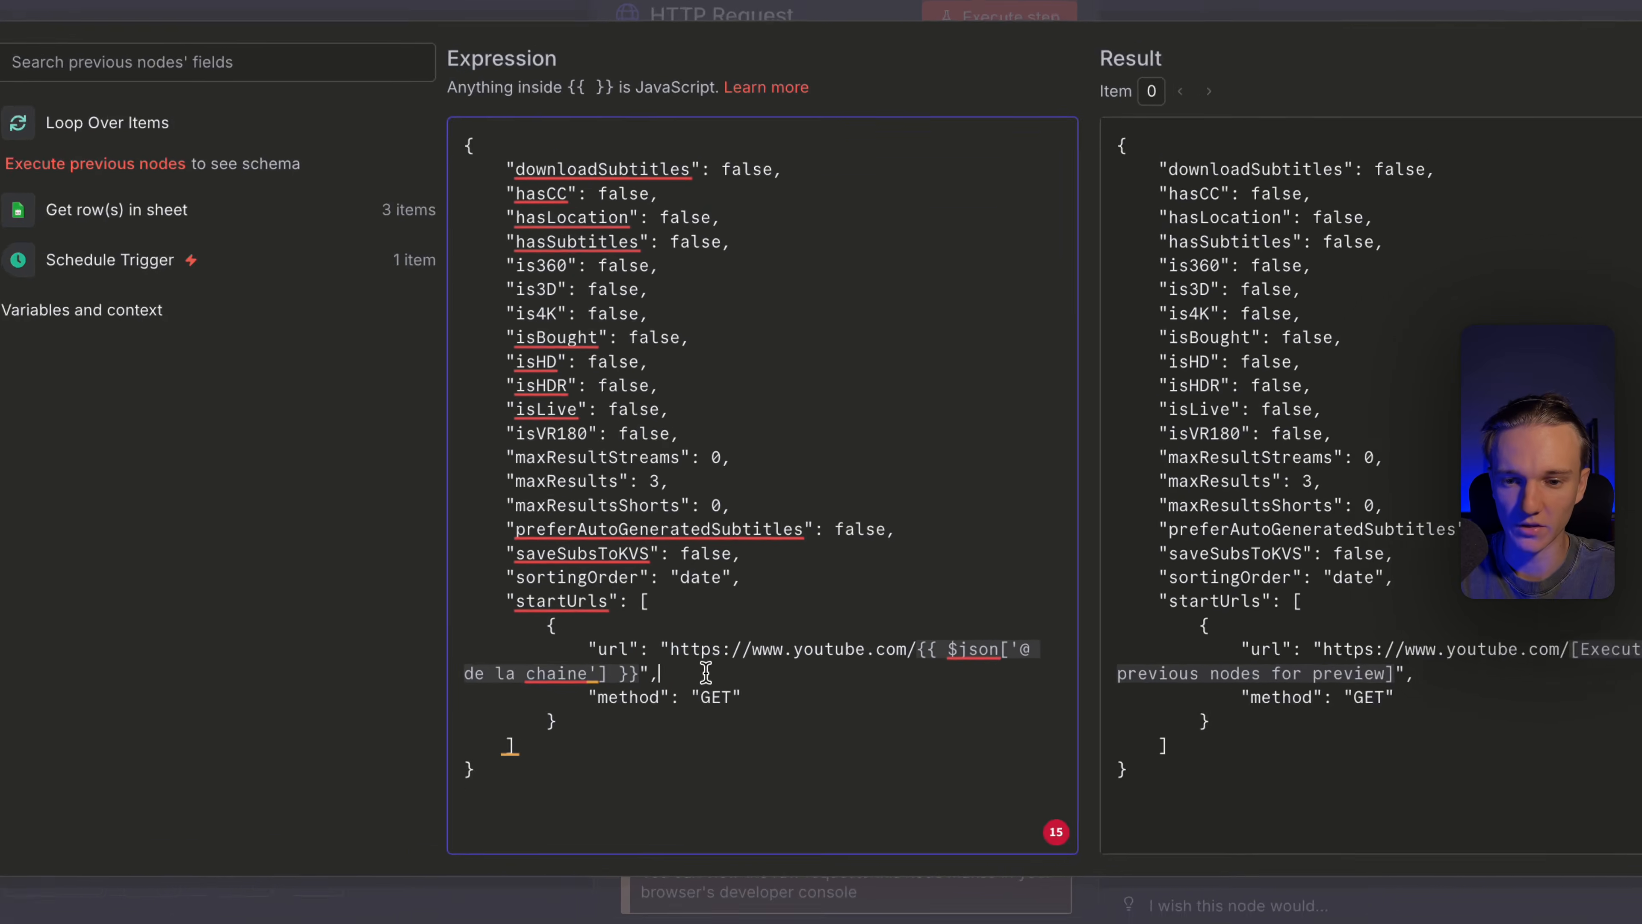
drag(711, 644, 637, 574)
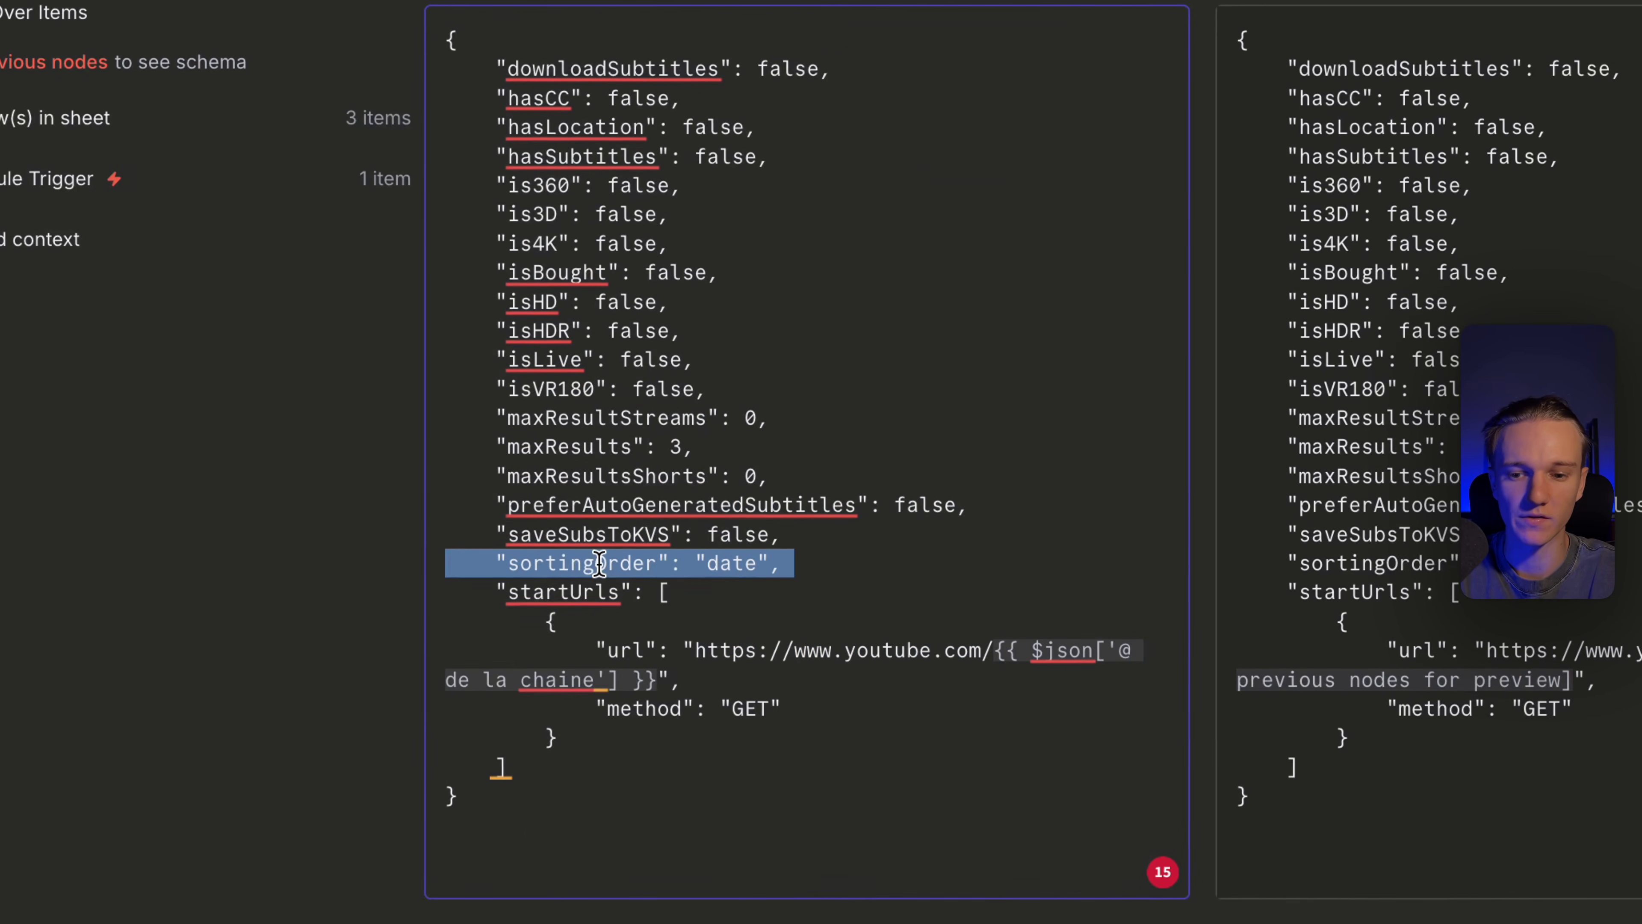
click(690, 665)
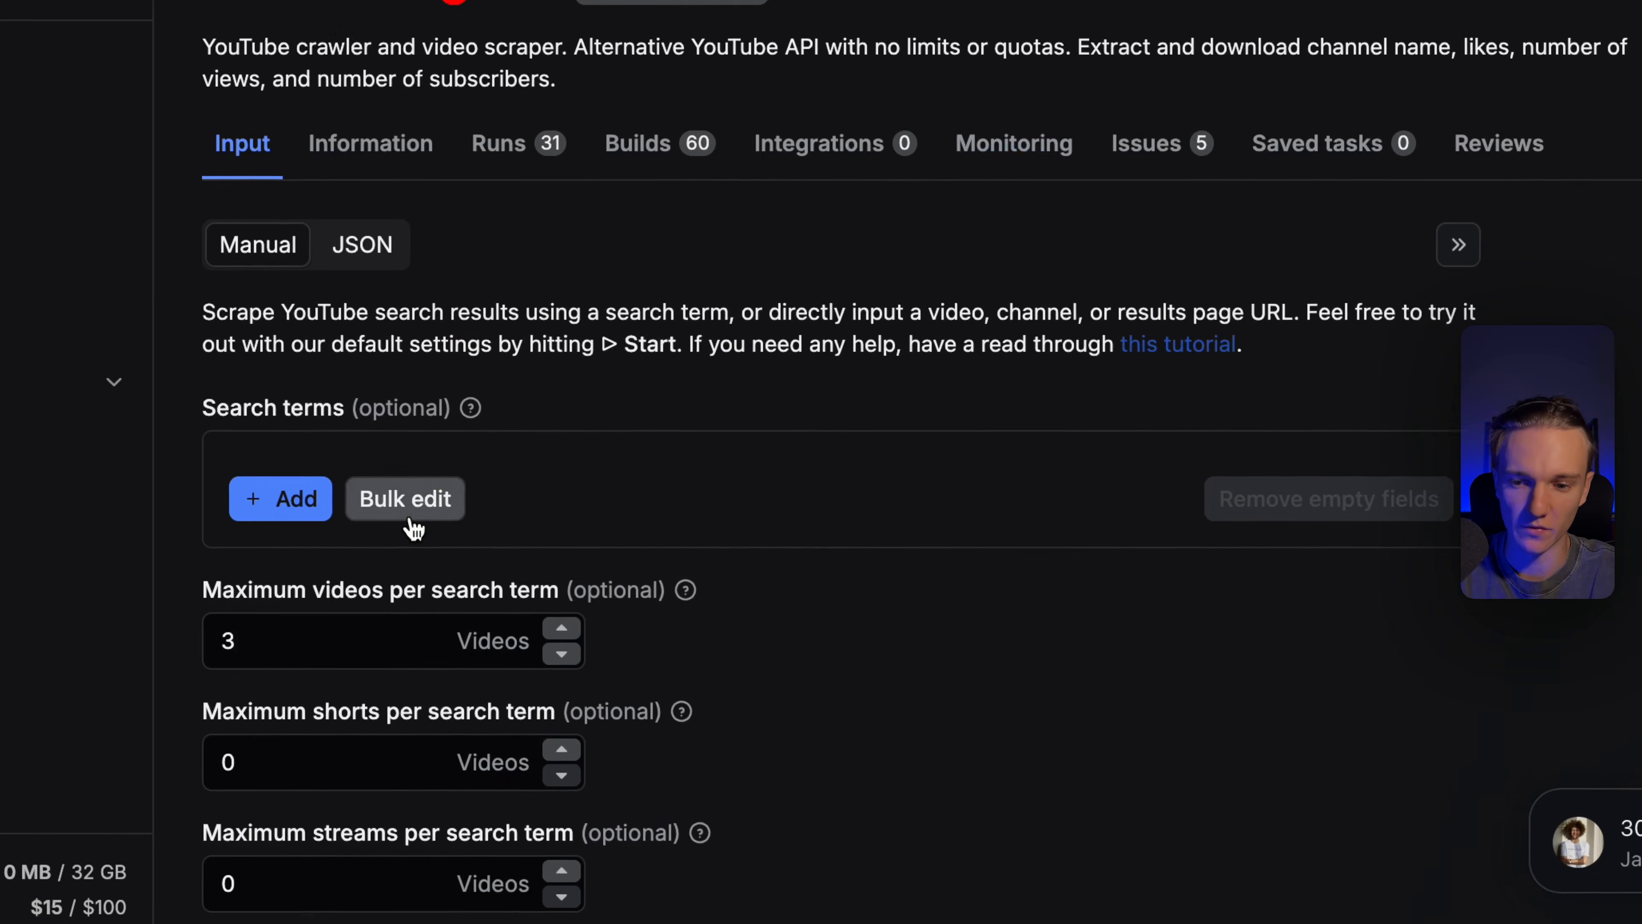
Examine the matching YouTube Scraper inputs in Apify: maximum videos per search term, filters and Direct URLs
click(387, 620)
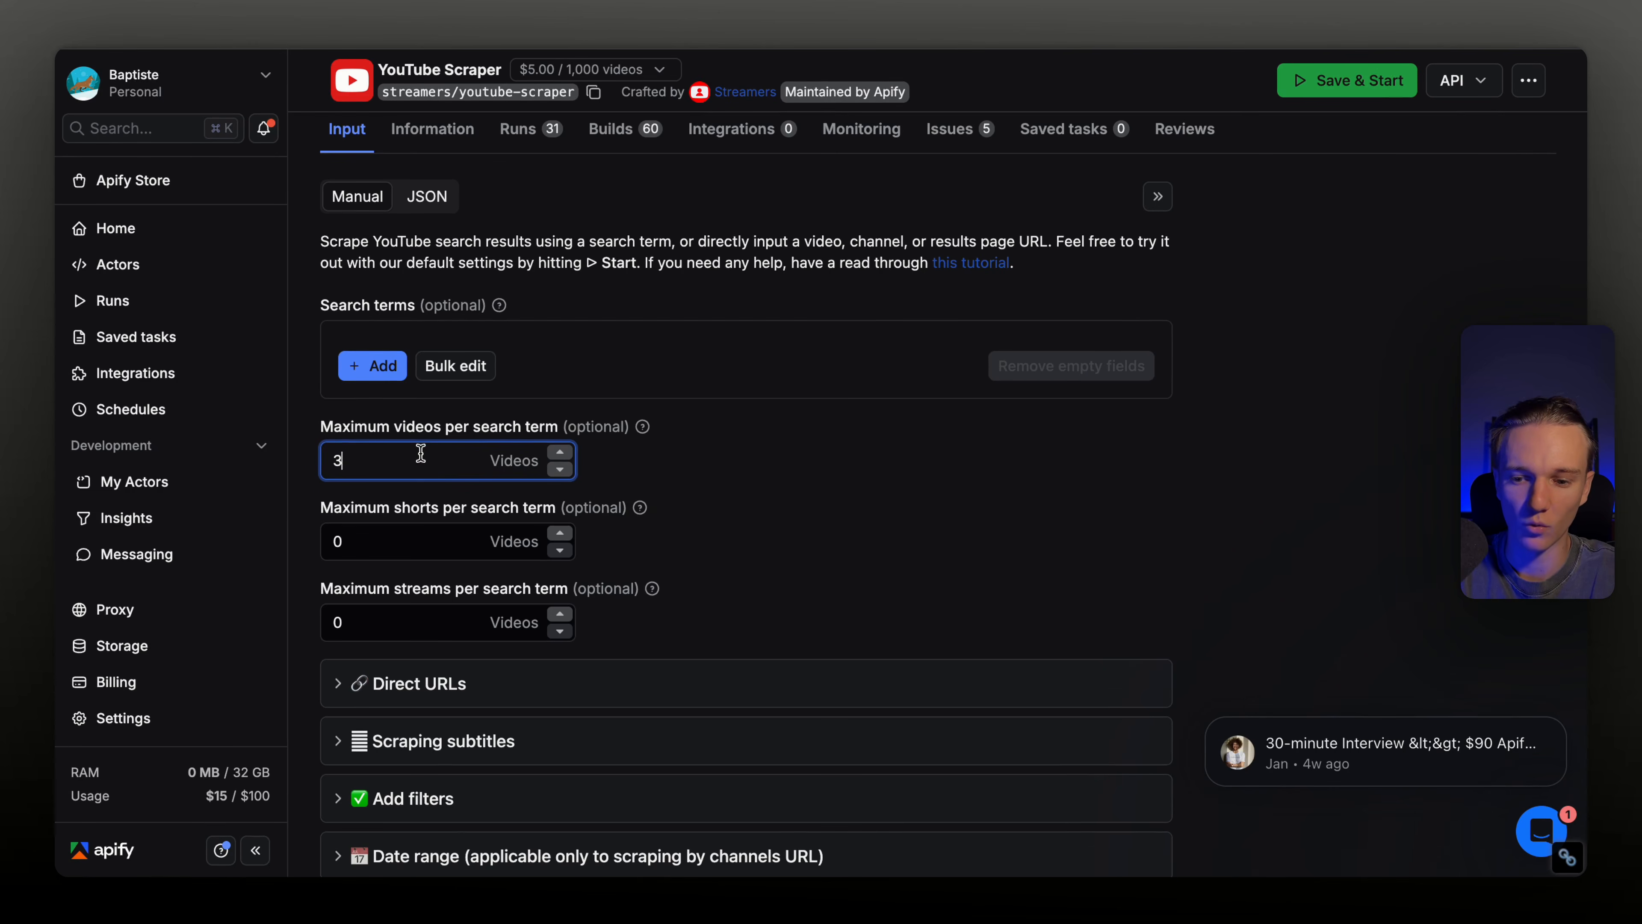
scroll(421, 492, down, 4)
click(420, 569)
scroll(414, 559, down, 3)
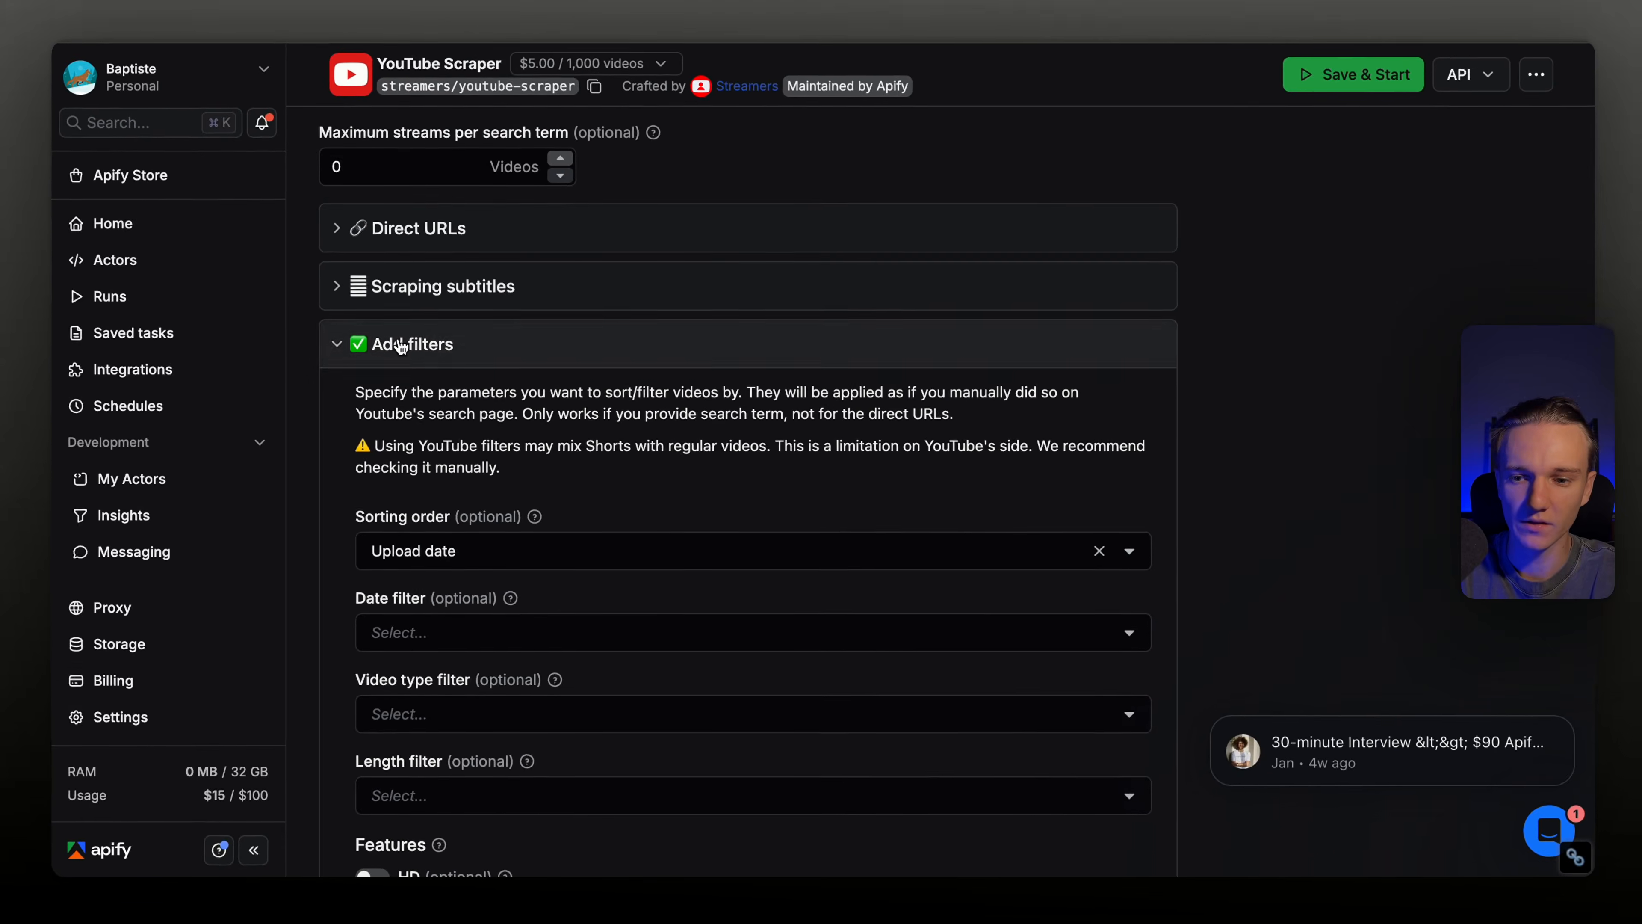
click(350, 87)
click(435, 445)
scroll(433, 453, down, 3)
click(596, 293)
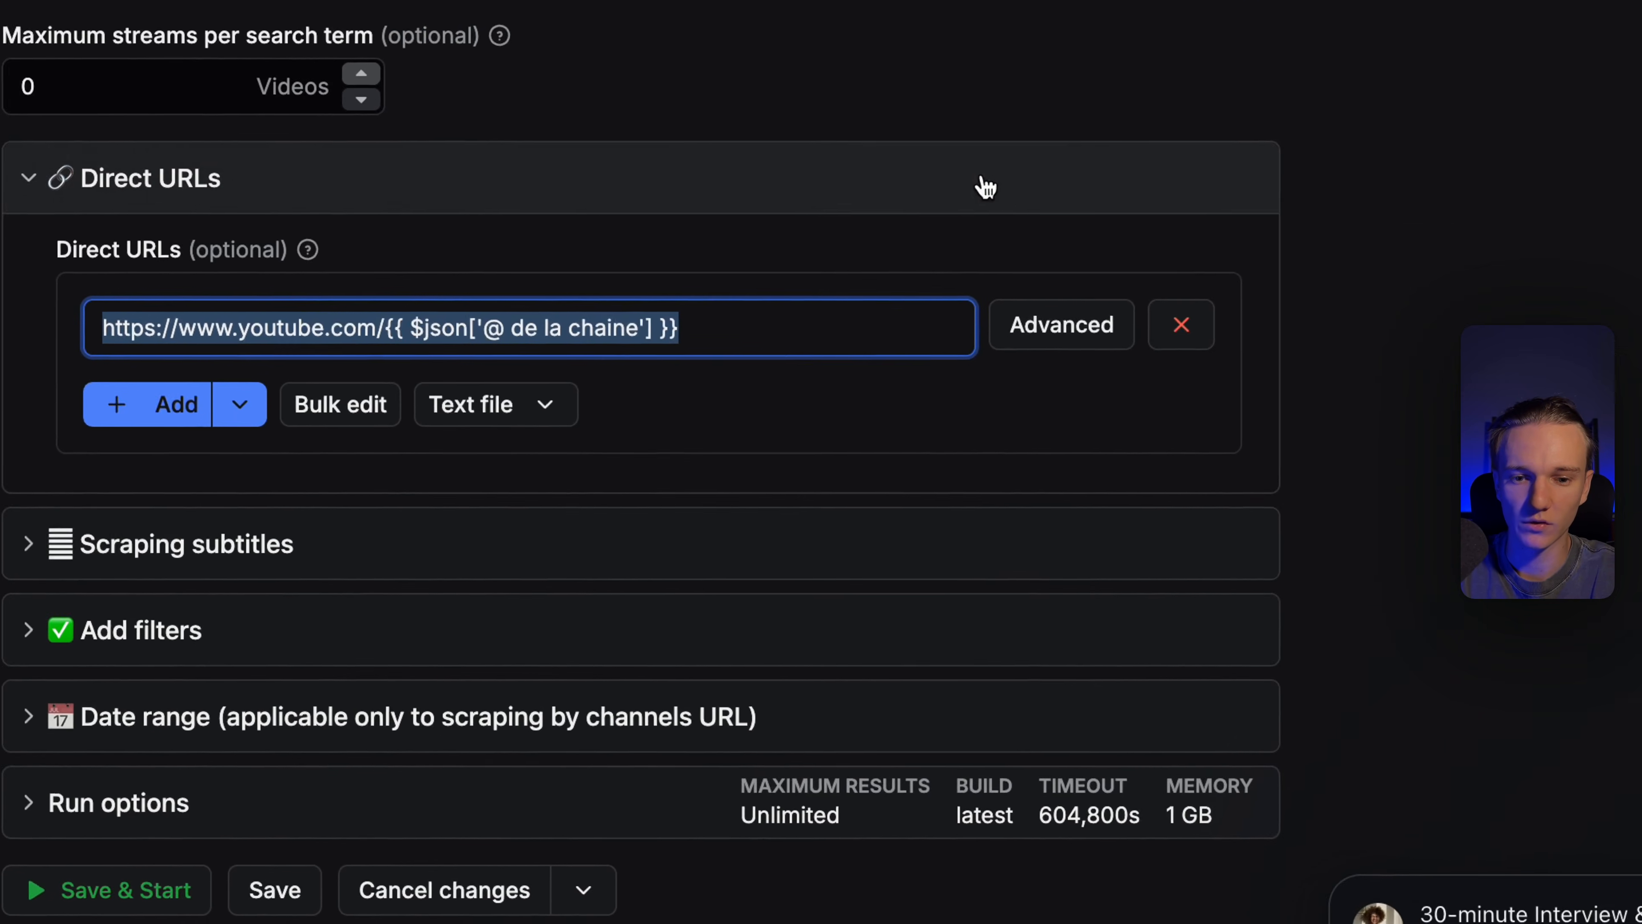
click(1089, 196)
scroll(1089, 196, up, 6)
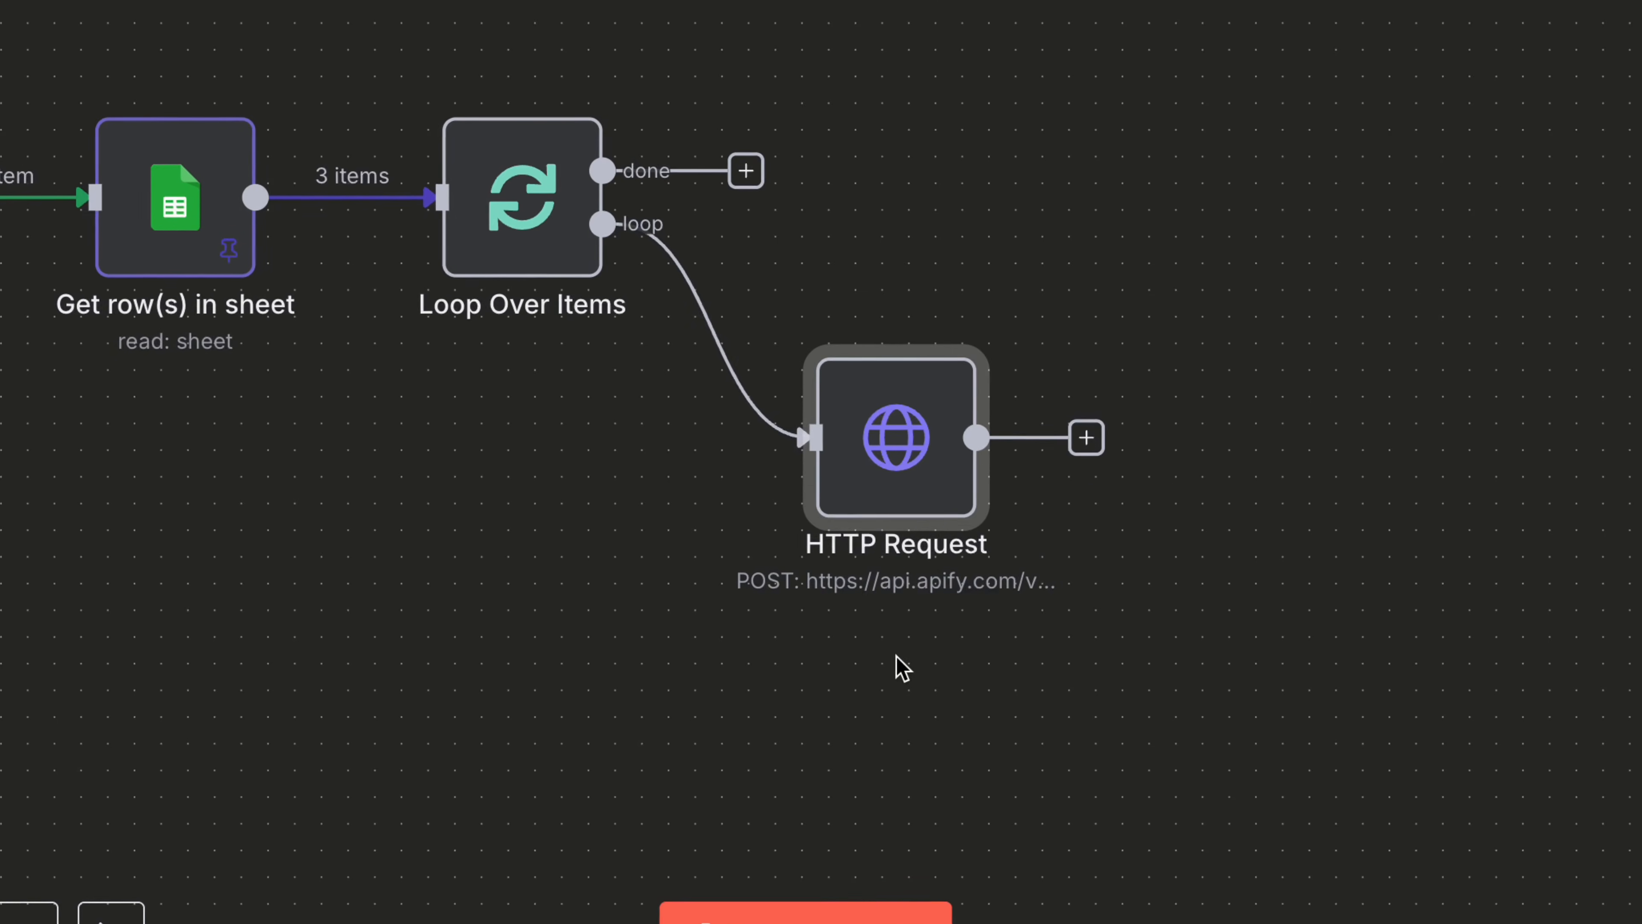
Save the workflow, add a Sort node after the HTTP Request node and return to the canvas
scroll(1216, 480, right, 4)
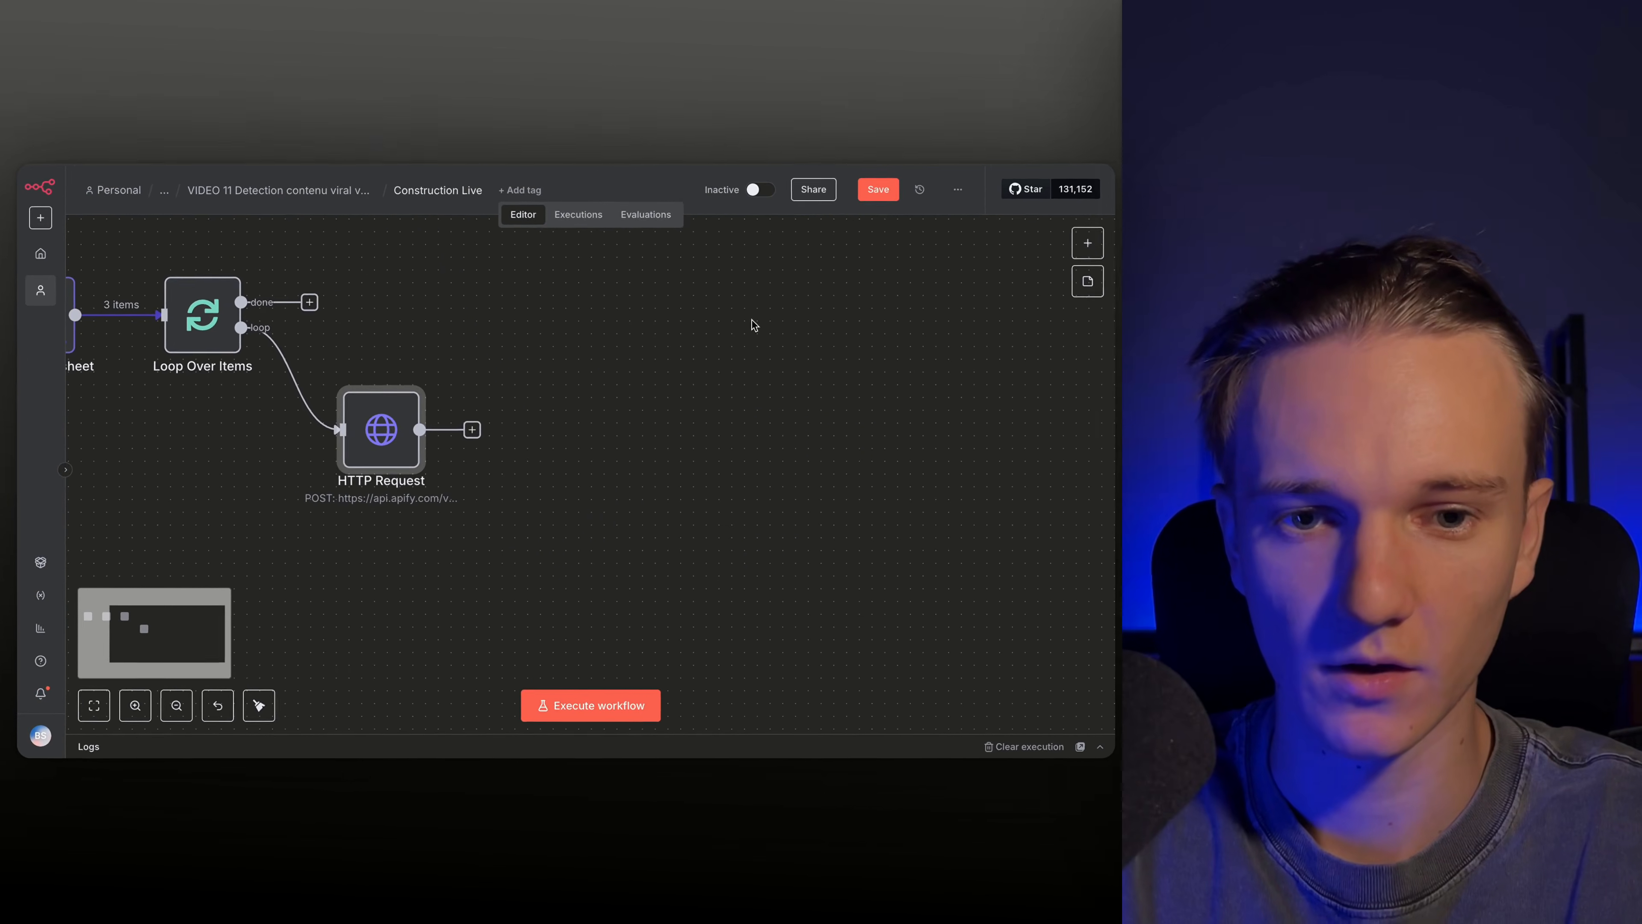
click(878, 189)
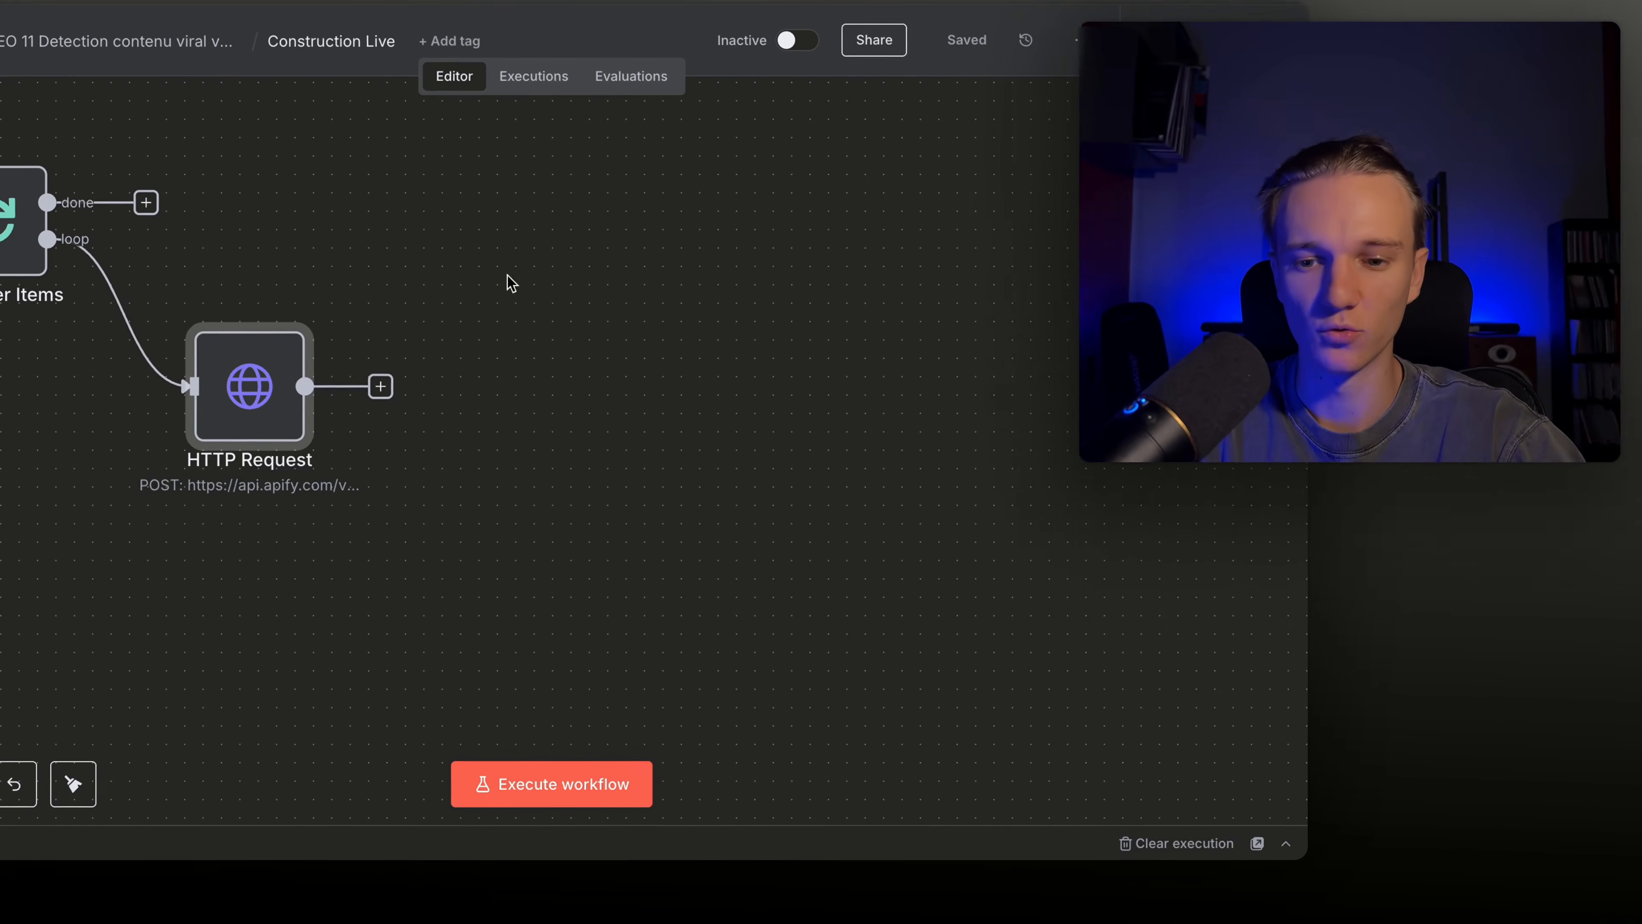
click(380, 386)
text(sort)
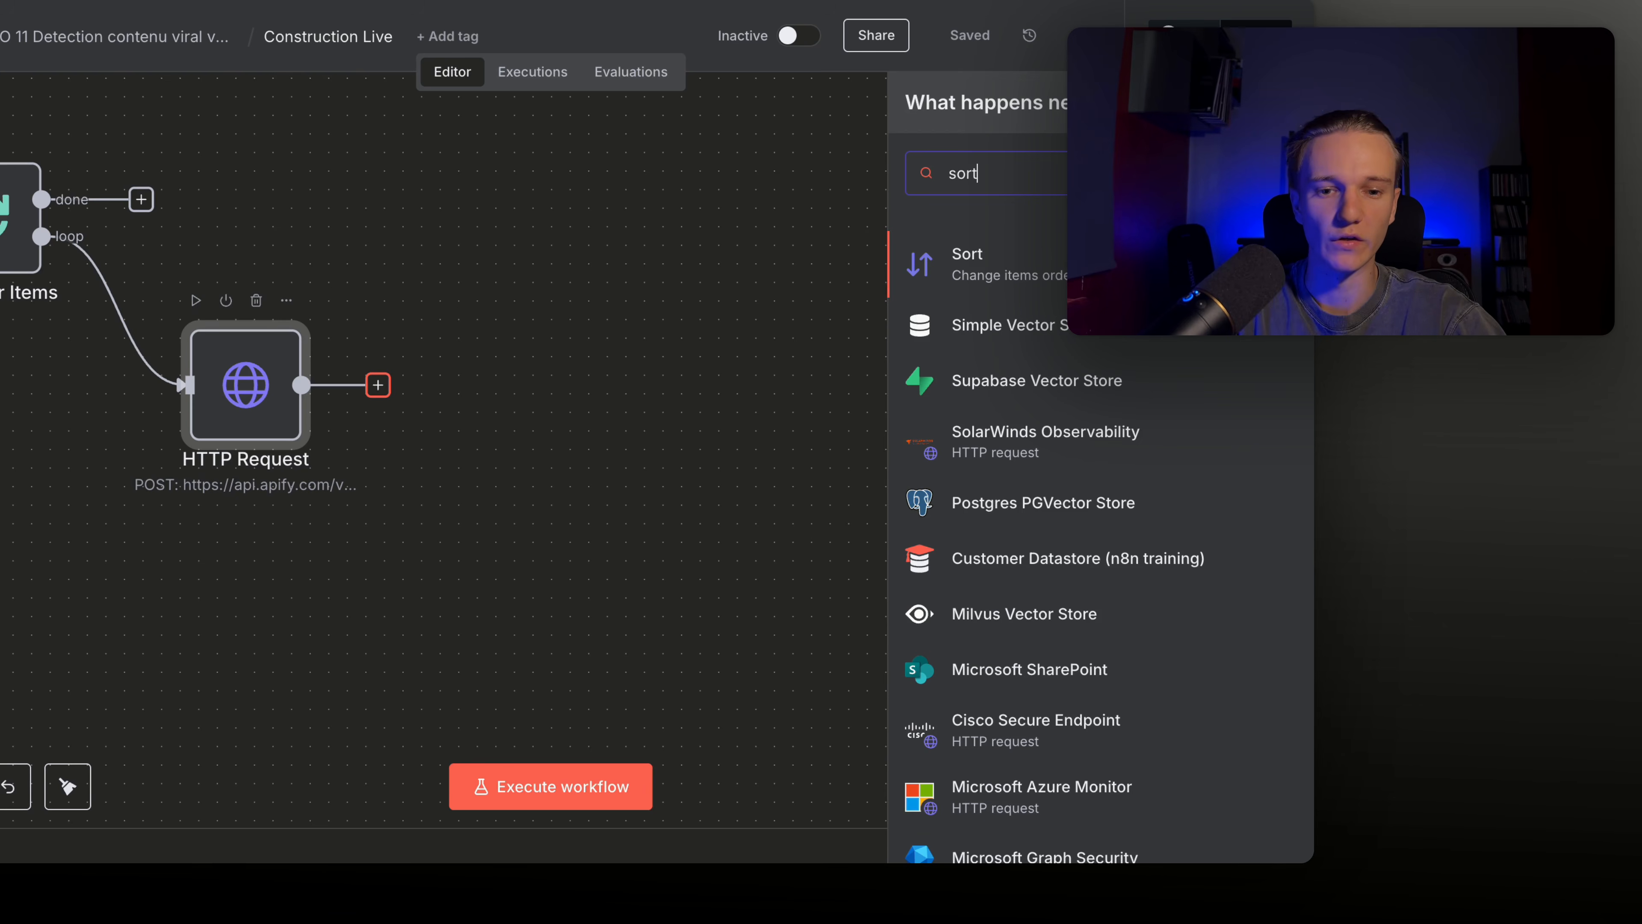
click(1036, 264)
key(Escape)
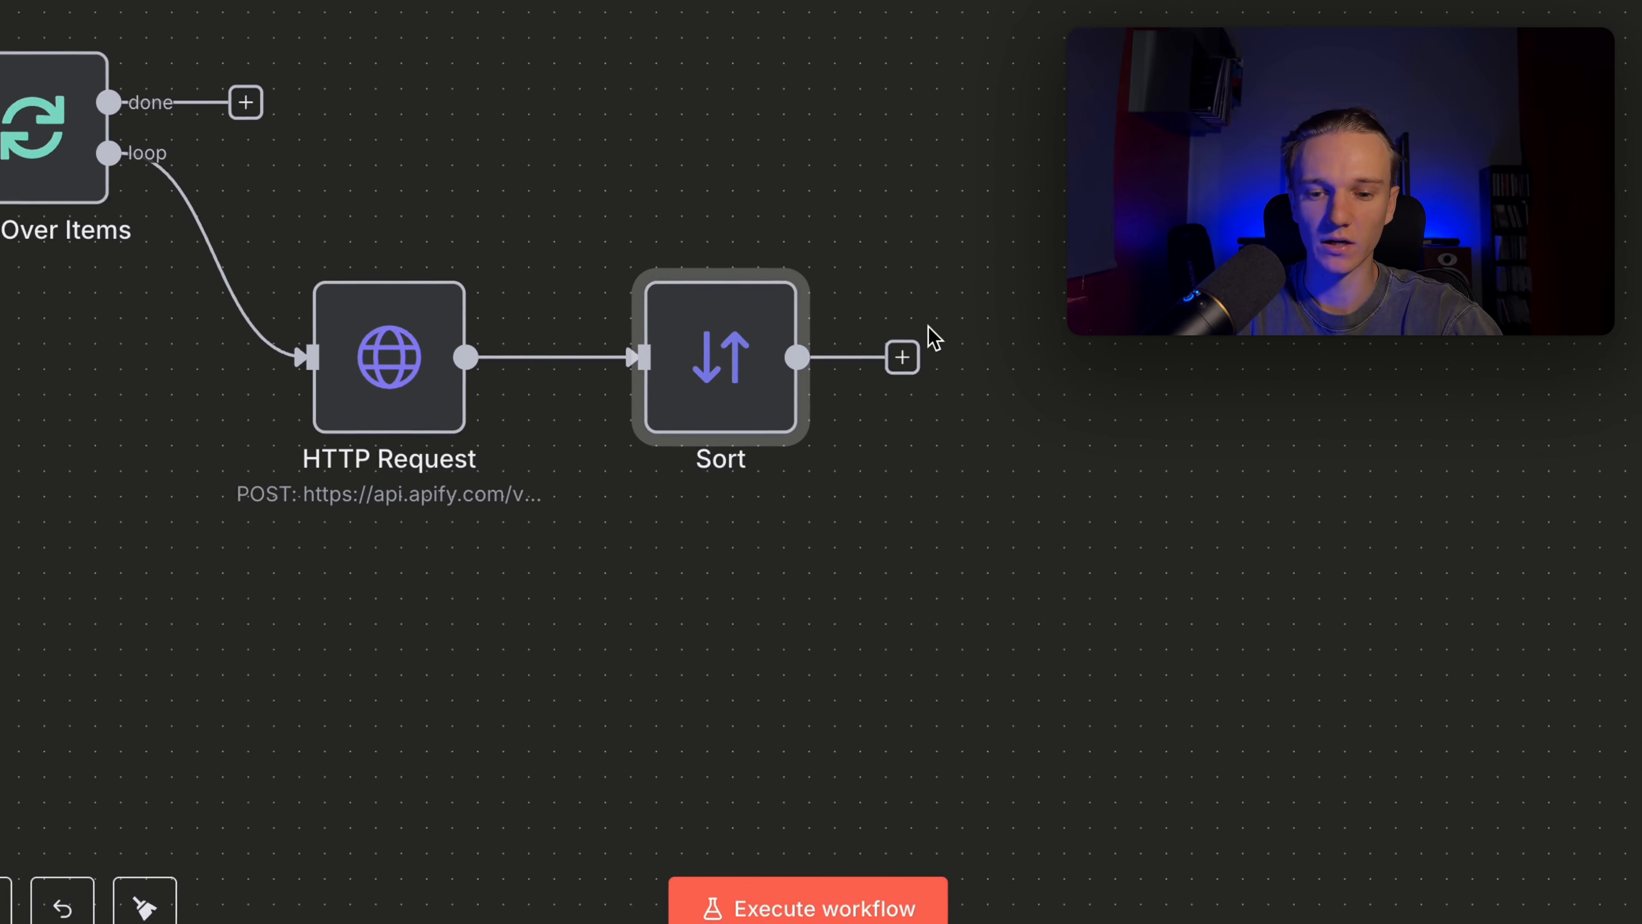
double_click(796, 420)
key(Escape)
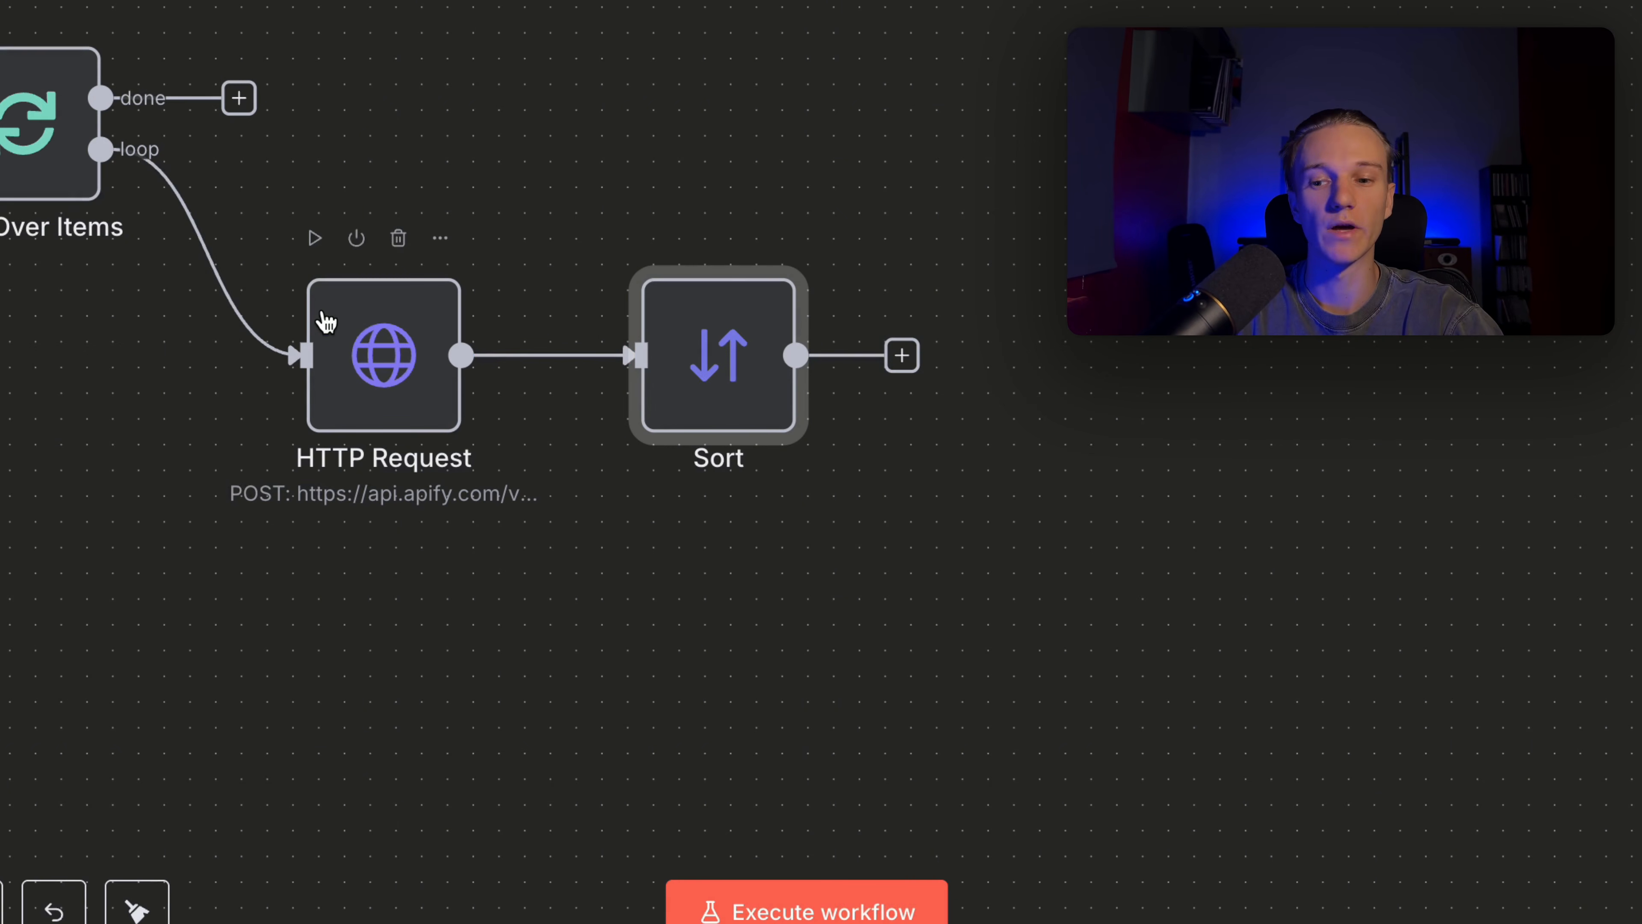
Execute the workflow up to the Sort node and open that node's settings
scroll(322, 314, left, 5)
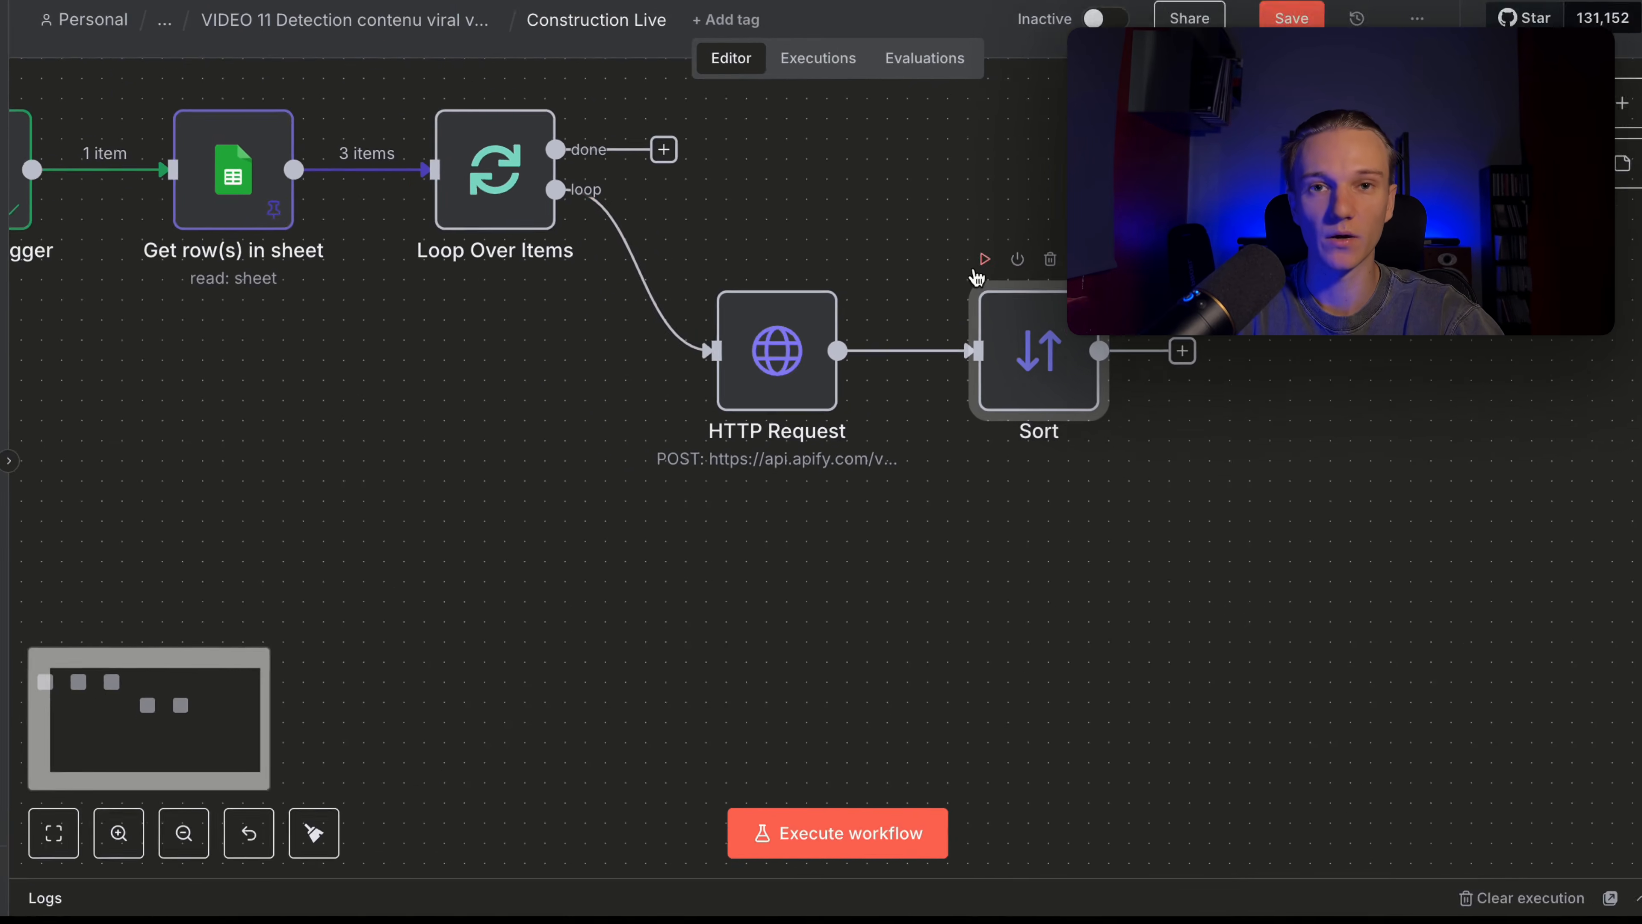
click(995, 178)
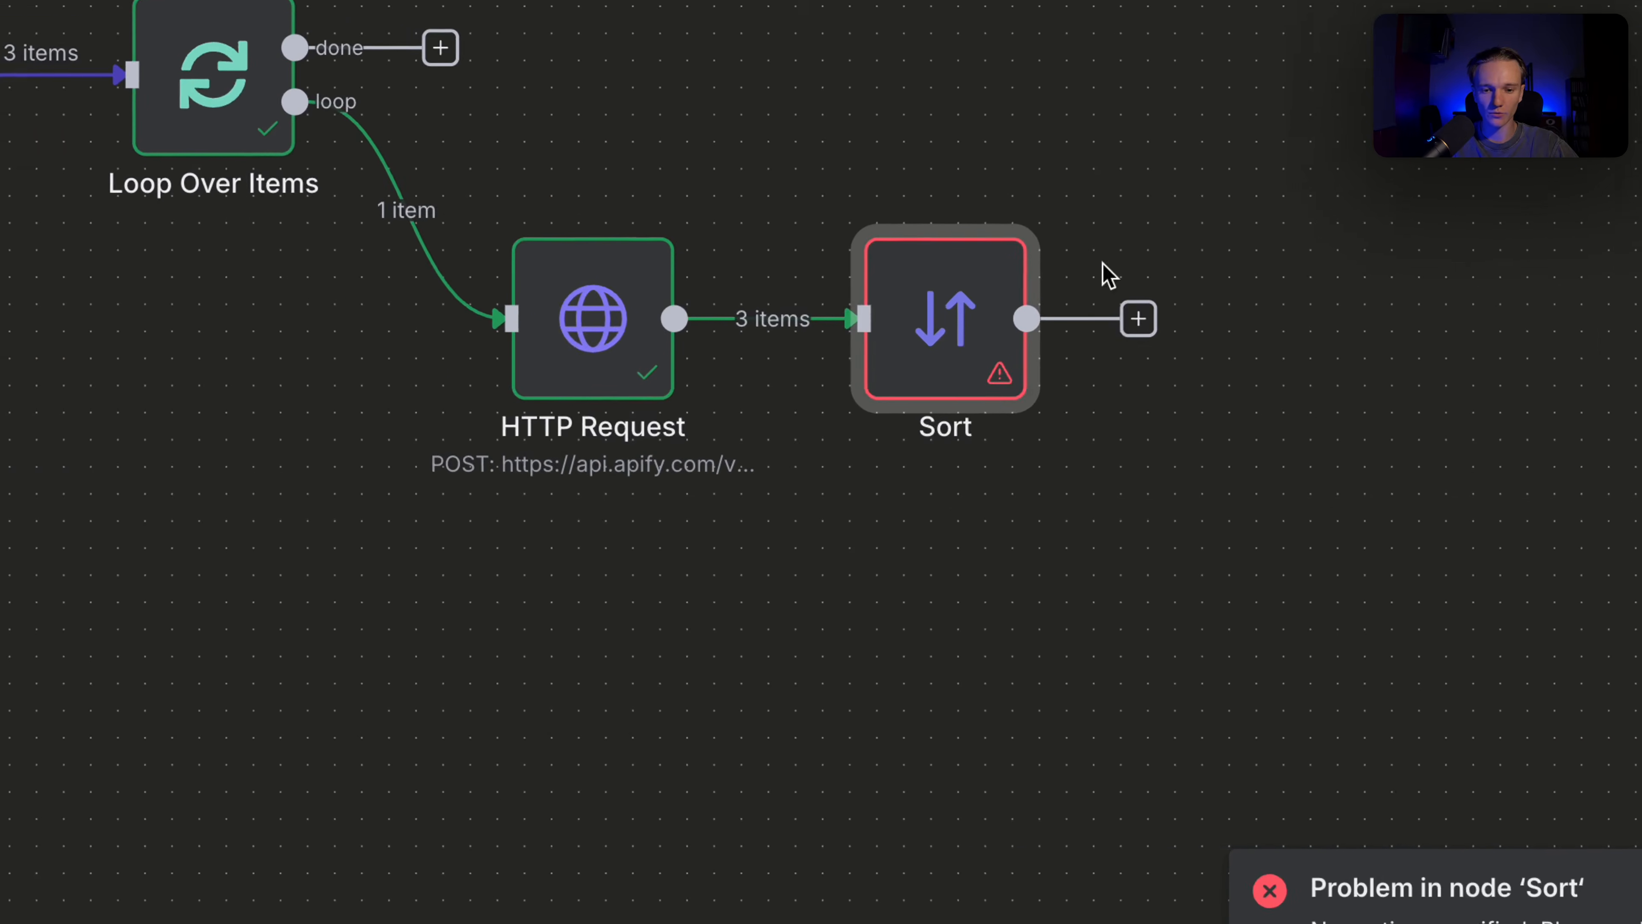
double_click(990, 310)
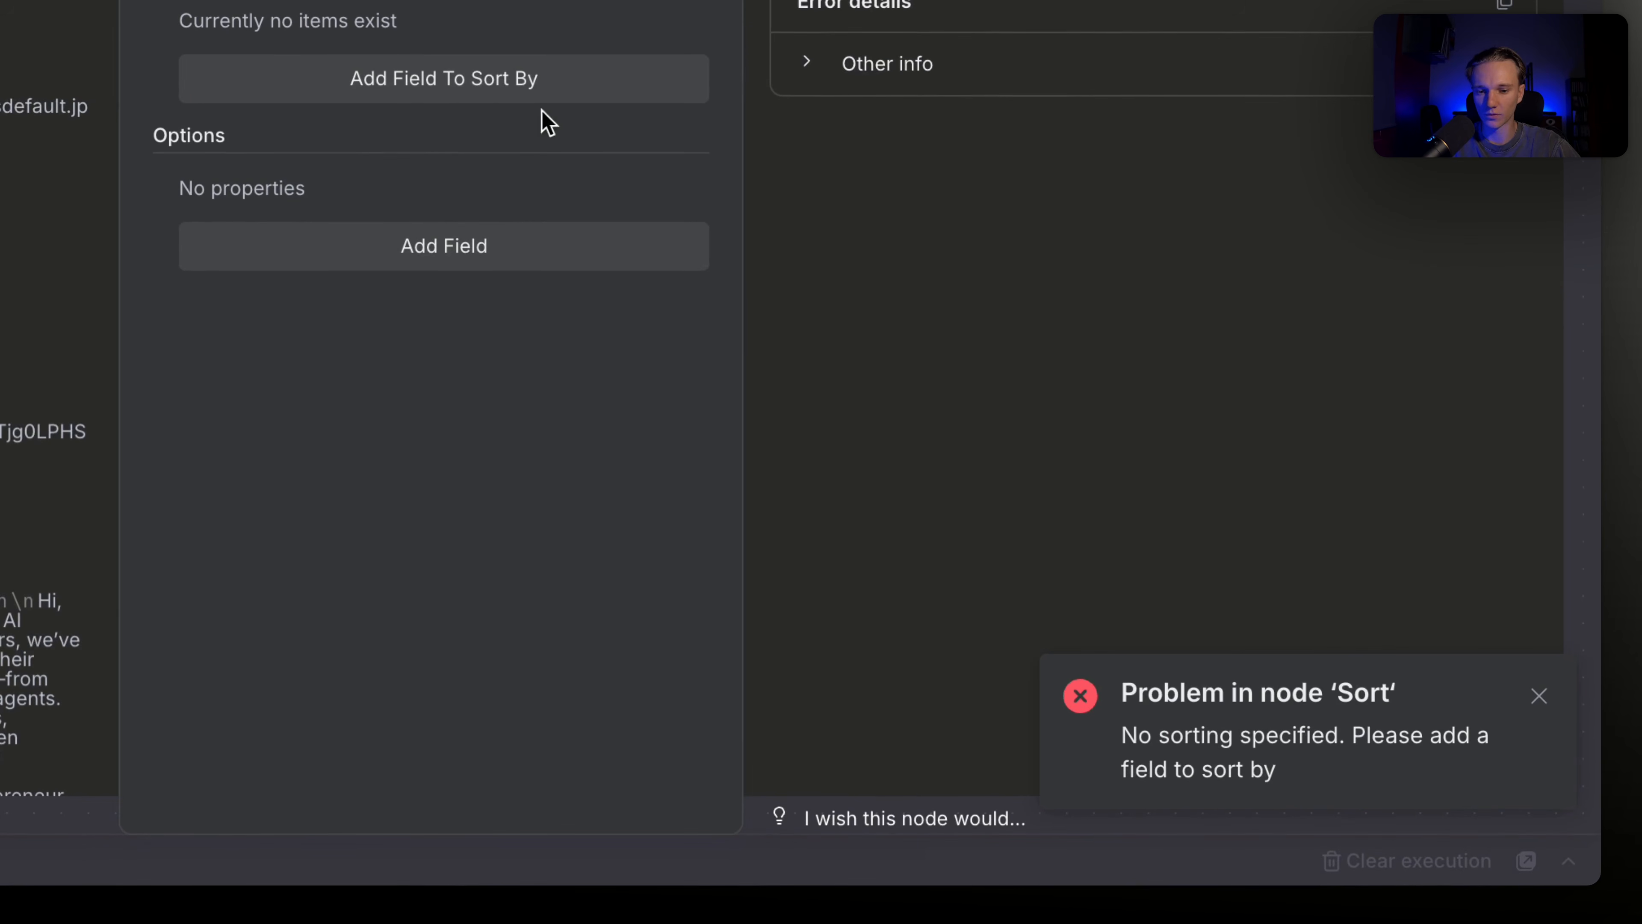
Add a field to sort by in the Sort node and map viewCount from the HTTP Request output to it
click(455, 68)
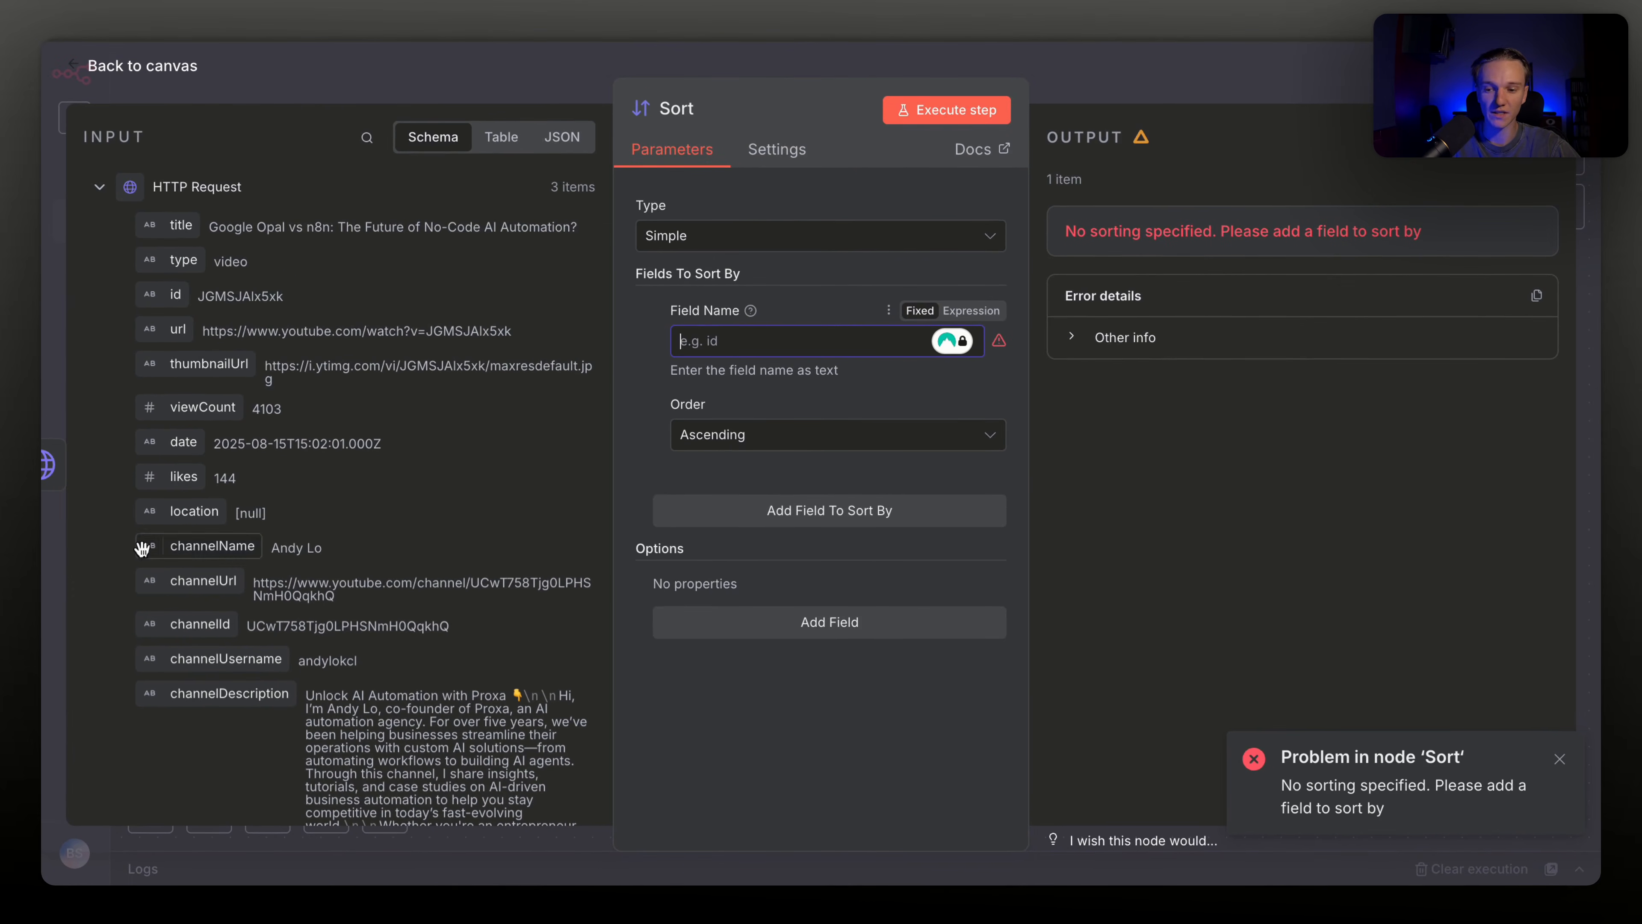
scroll(165, 462, down, 5)
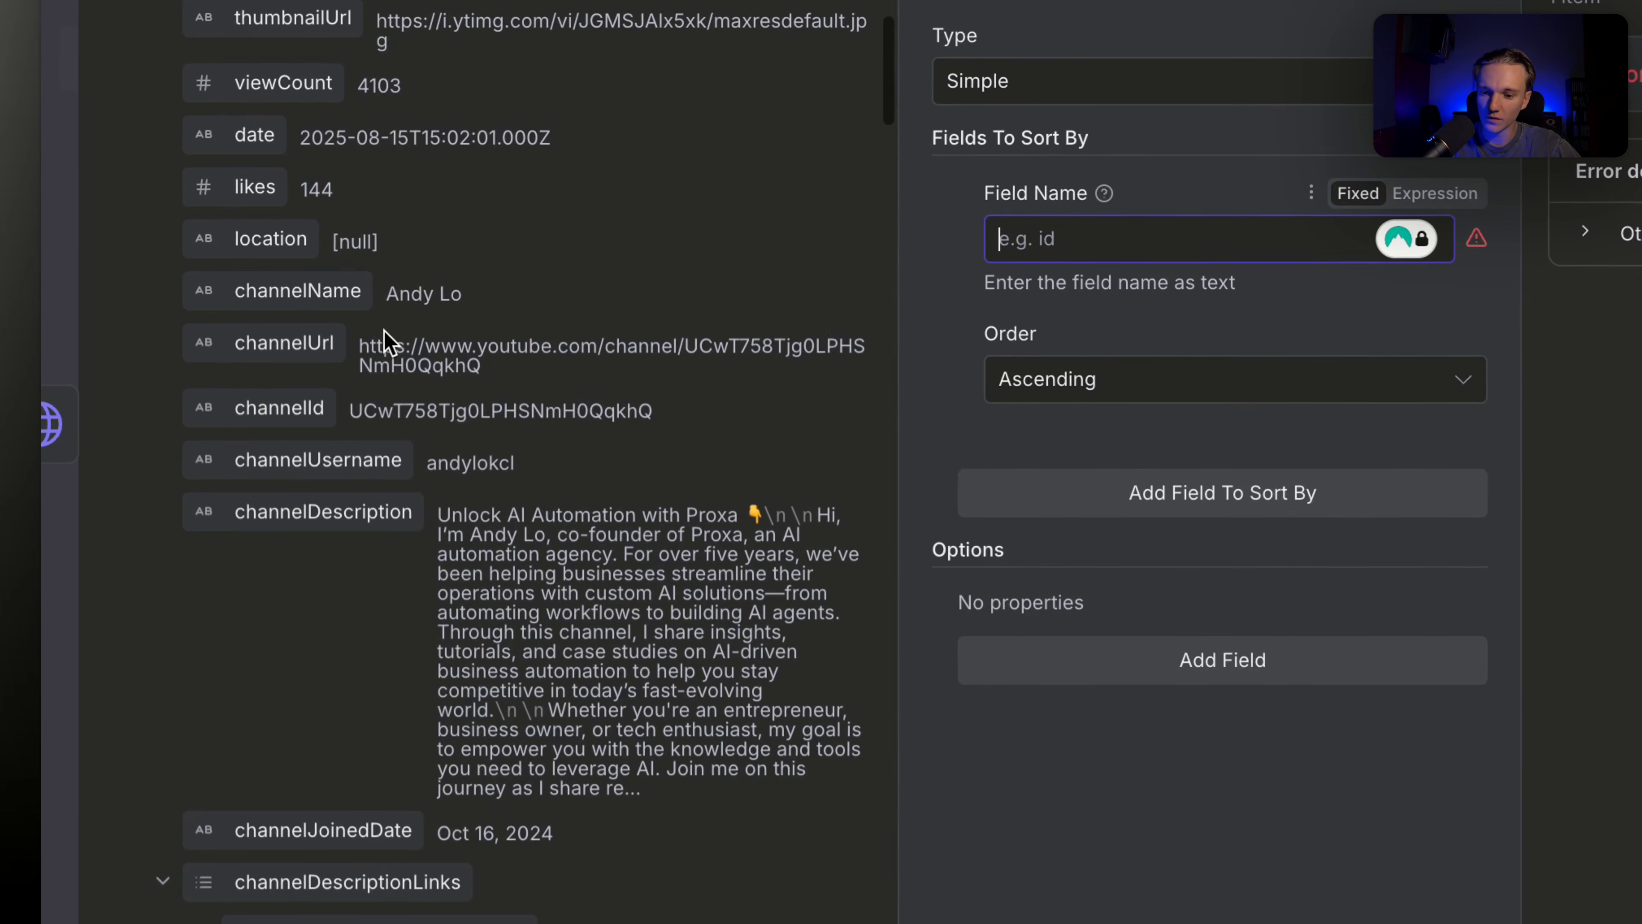
scroll(386, 356, up, 5)
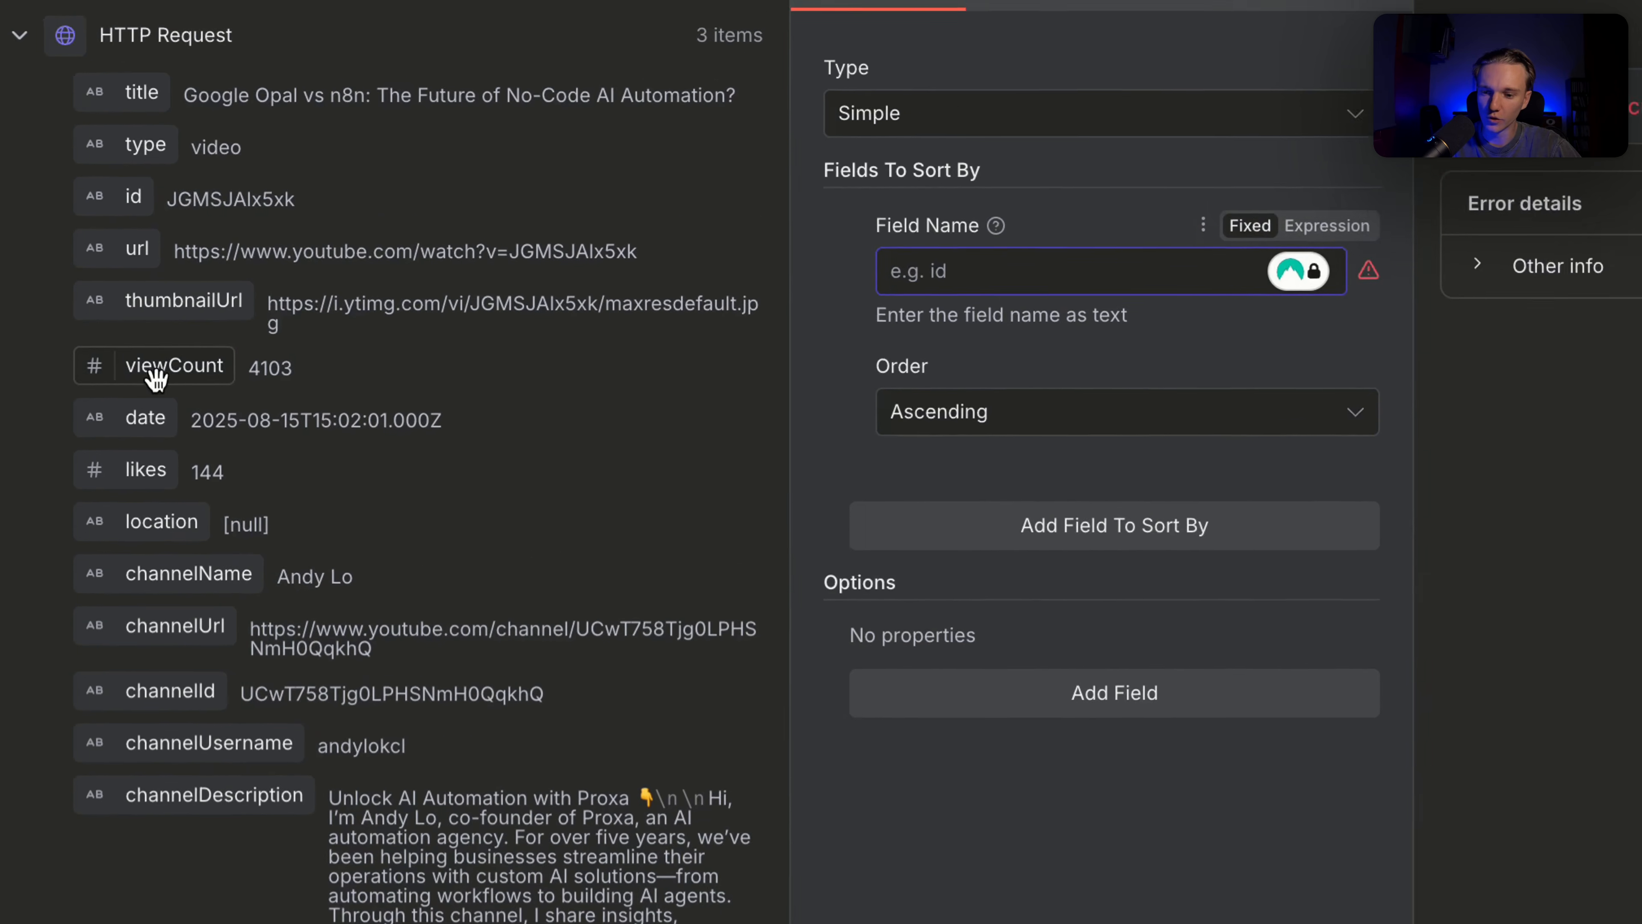
drag(304, 332, 801, 311)
drag(554, 359, 773, 292)
click(1102, 52)
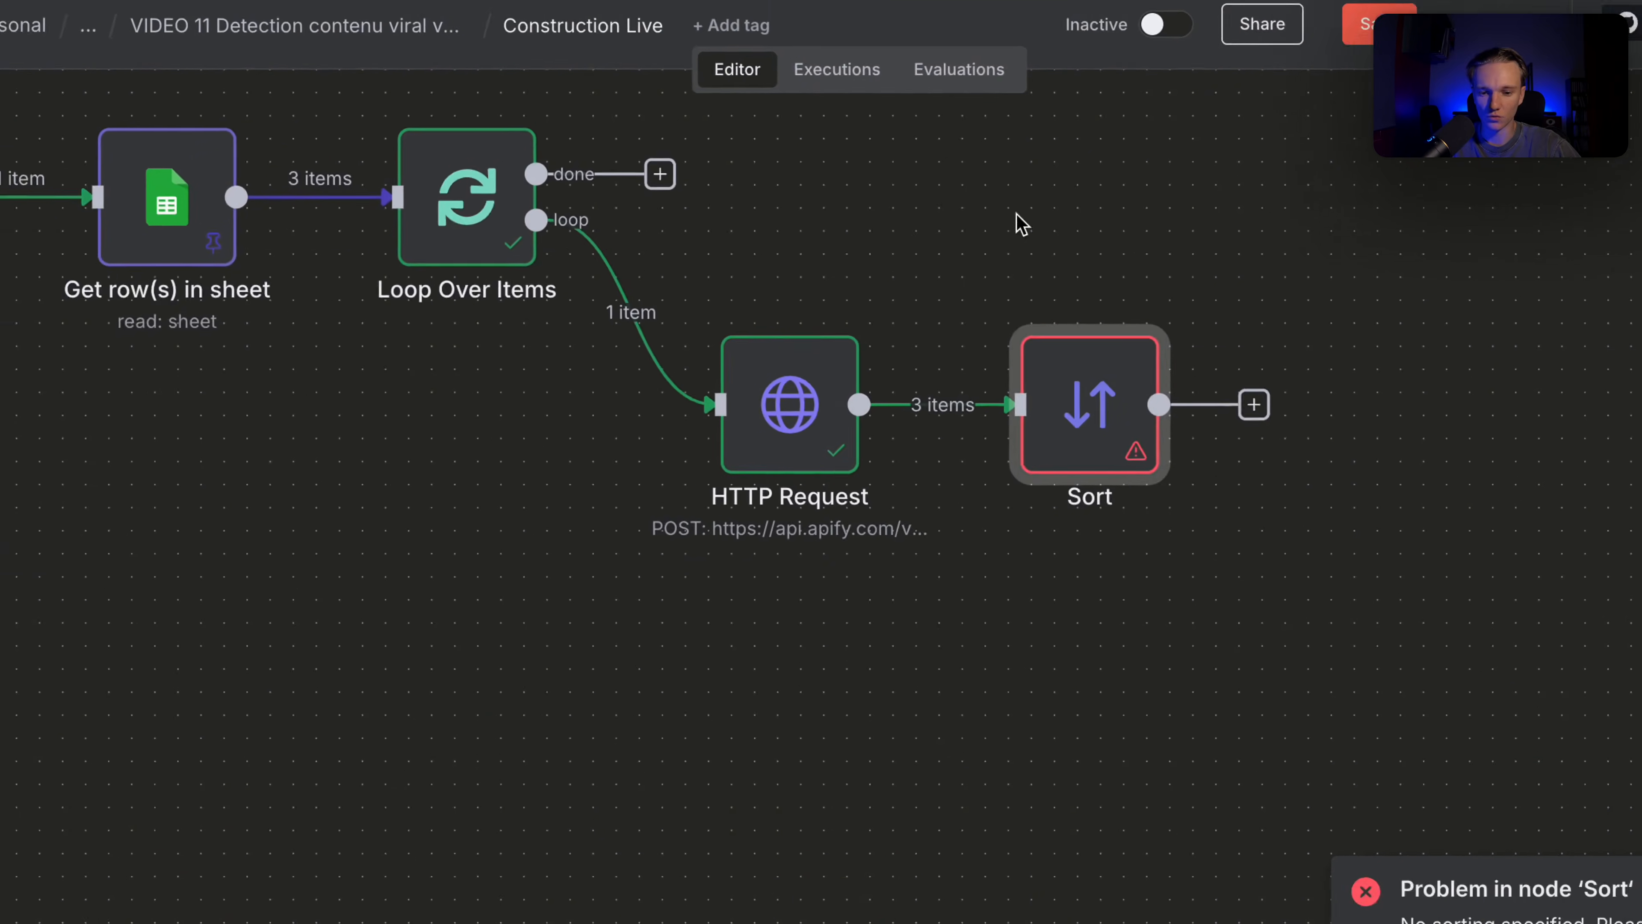
Pin the HTTP Request node's output and rerun the Sort node, opening its details
click(810, 379)
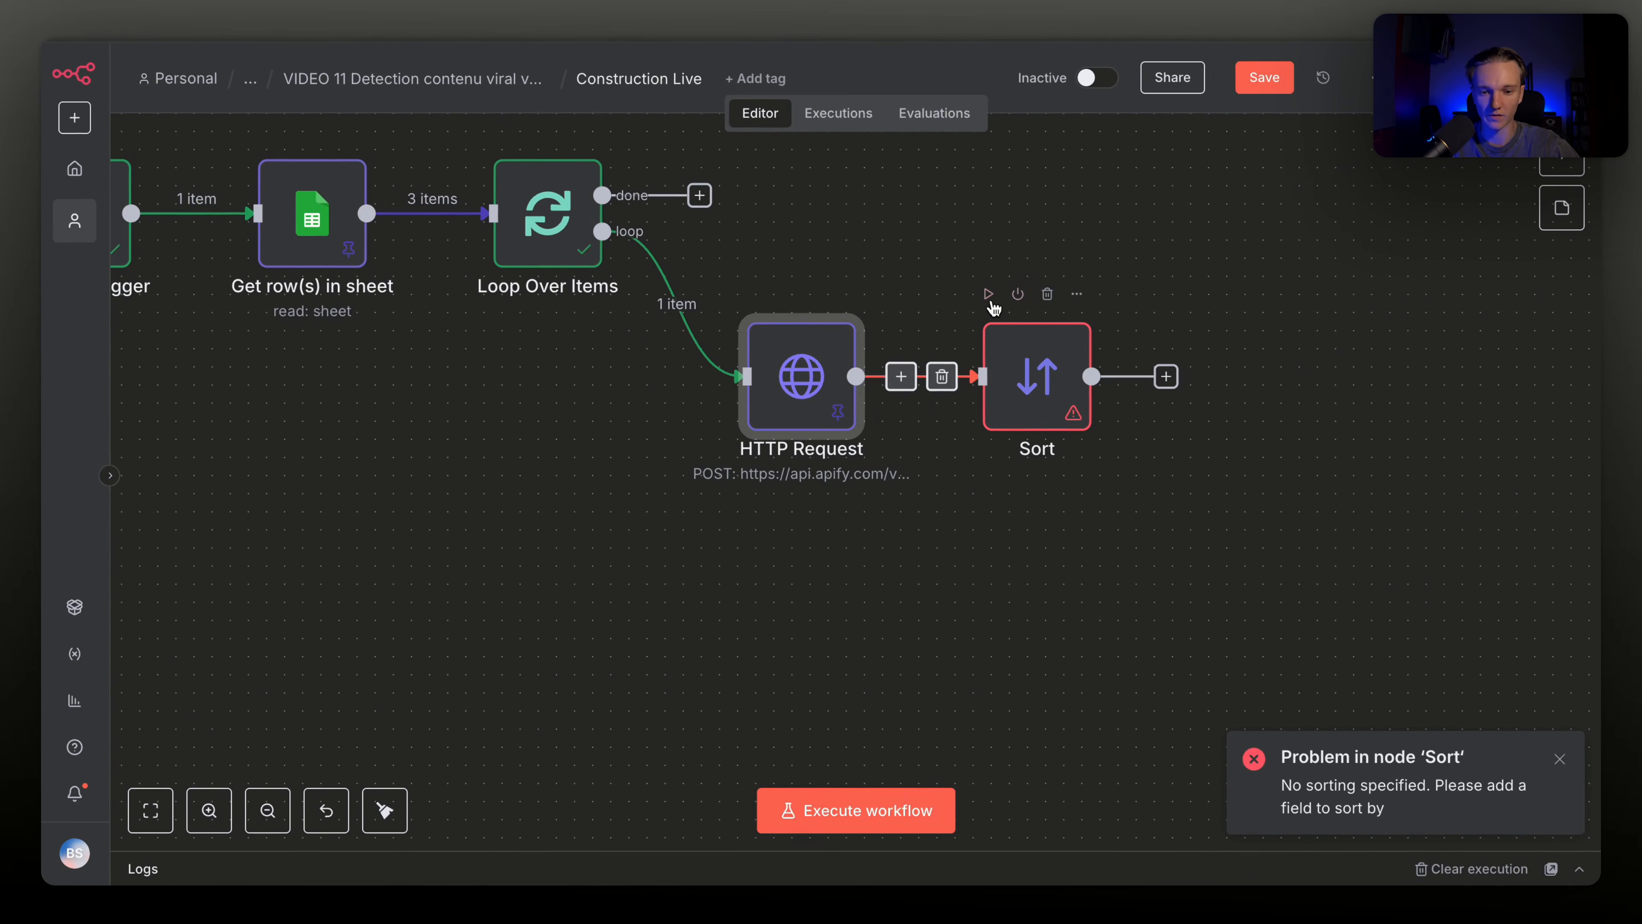
click(991, 298)
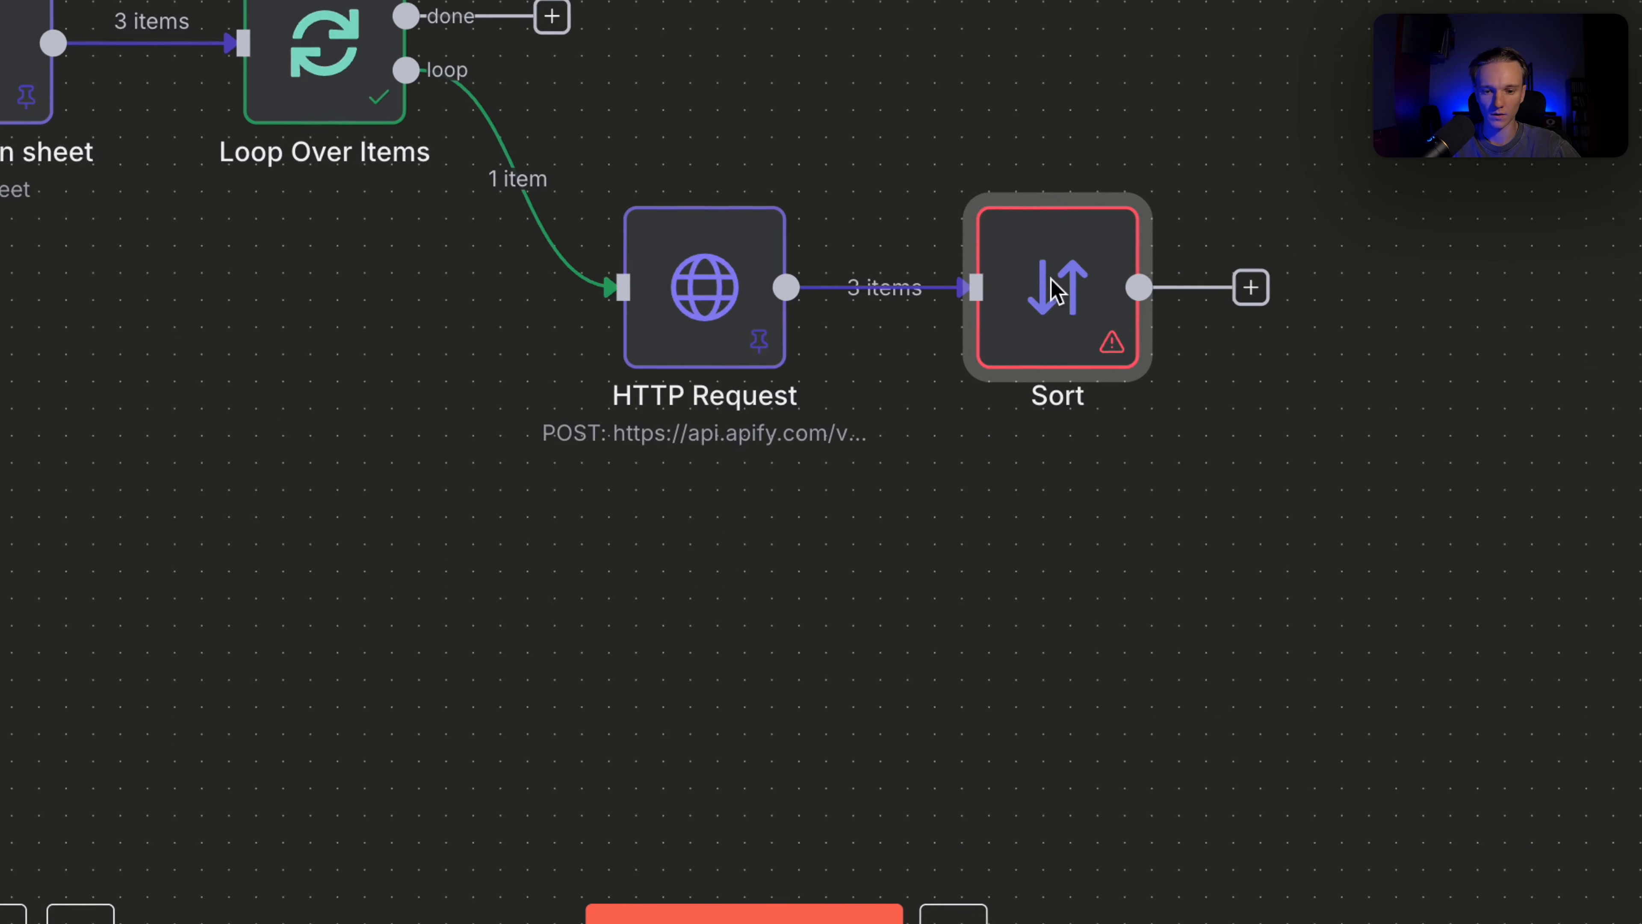
scroll(1076, 505, down, 3)
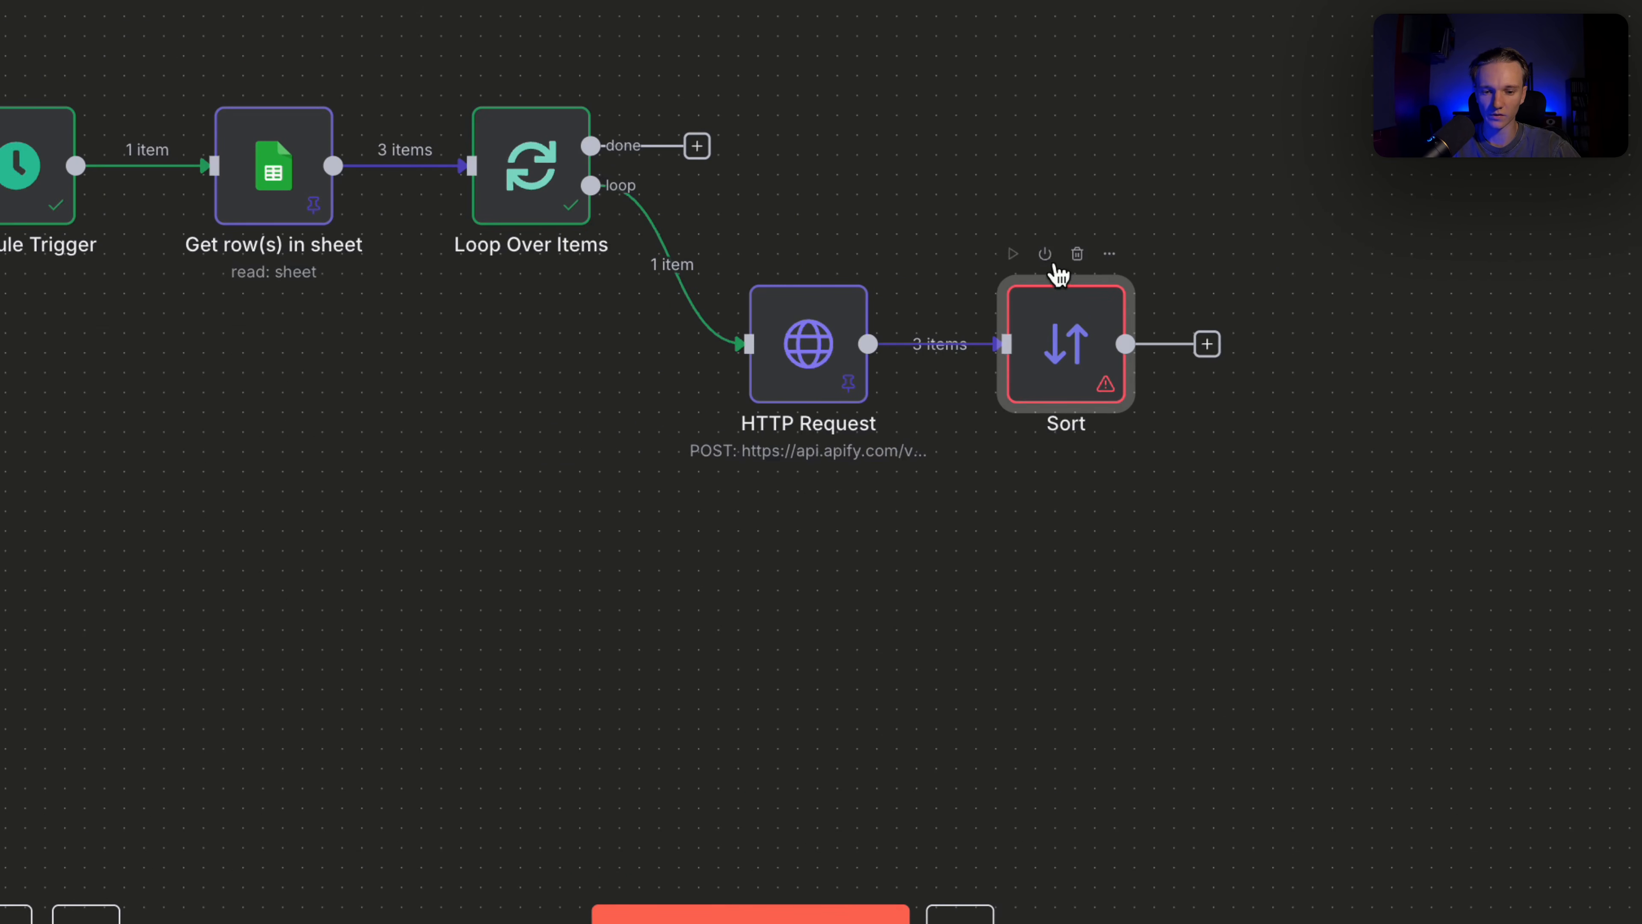
mouse_move(933, 346)
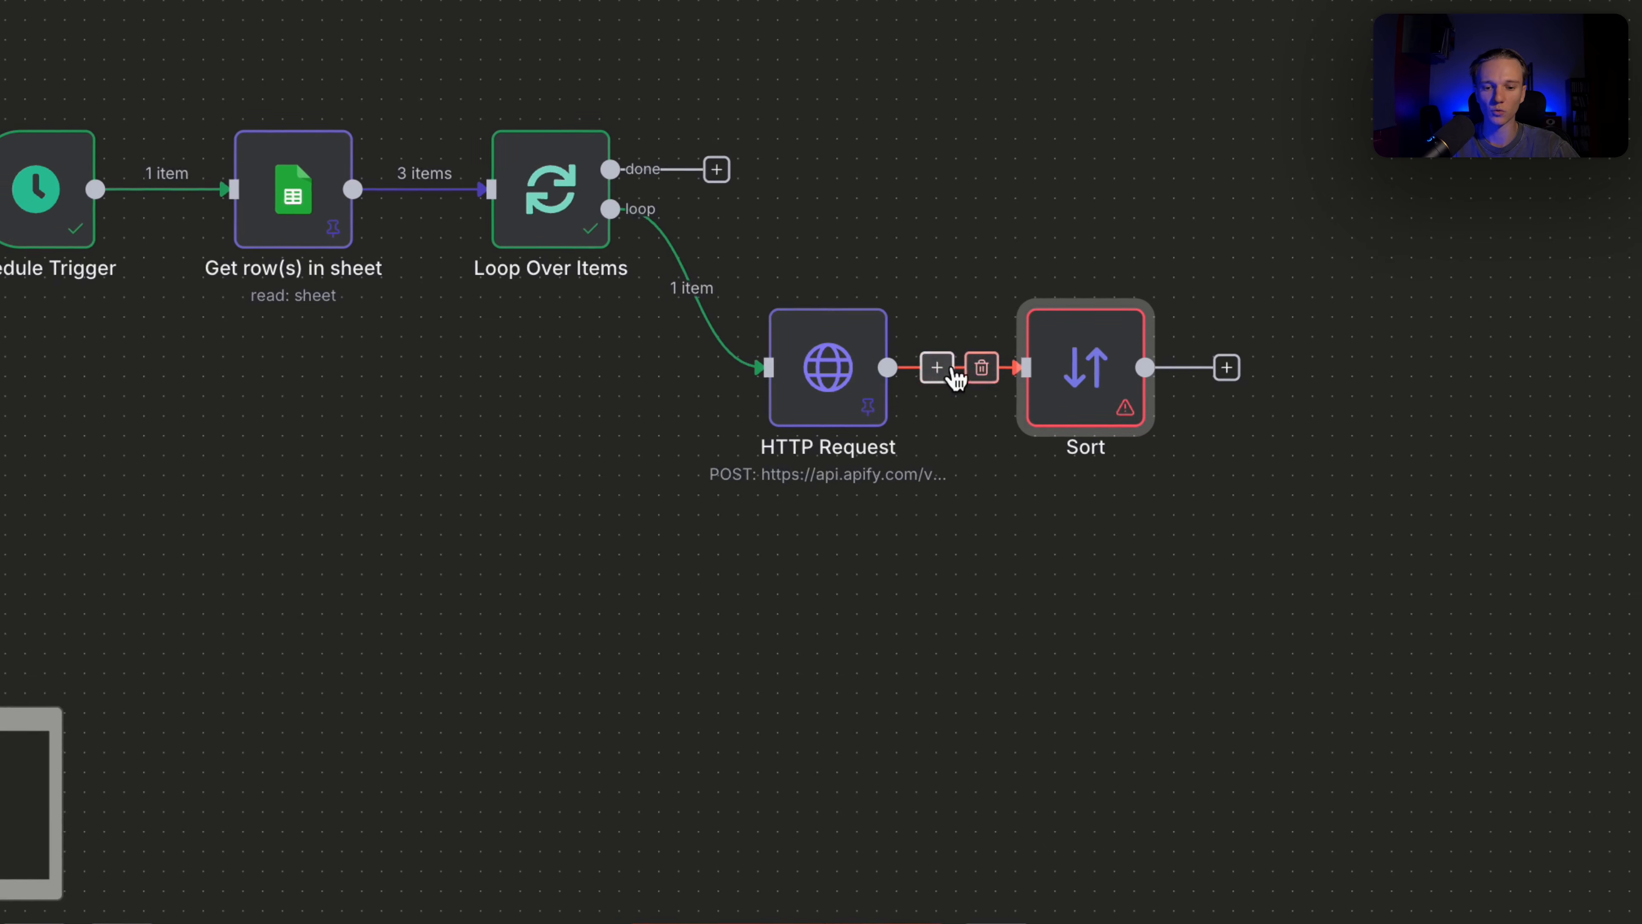
double_click(1060, 398)
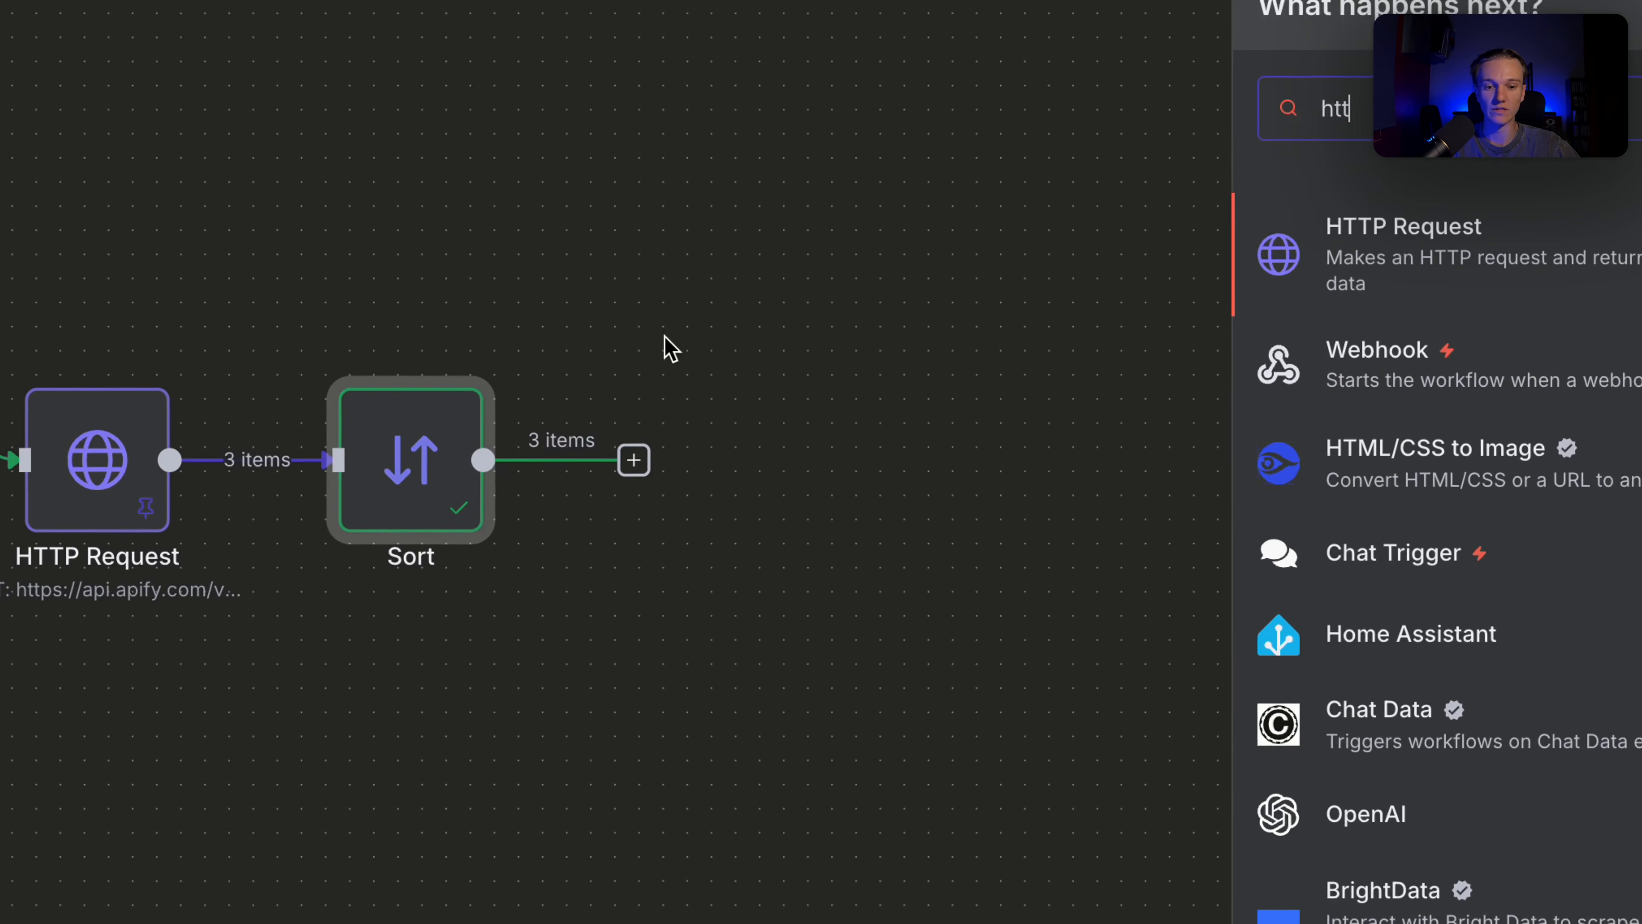
Add a second HTTP Request node after the Sort node and set its method to POST
click(1323, 267)
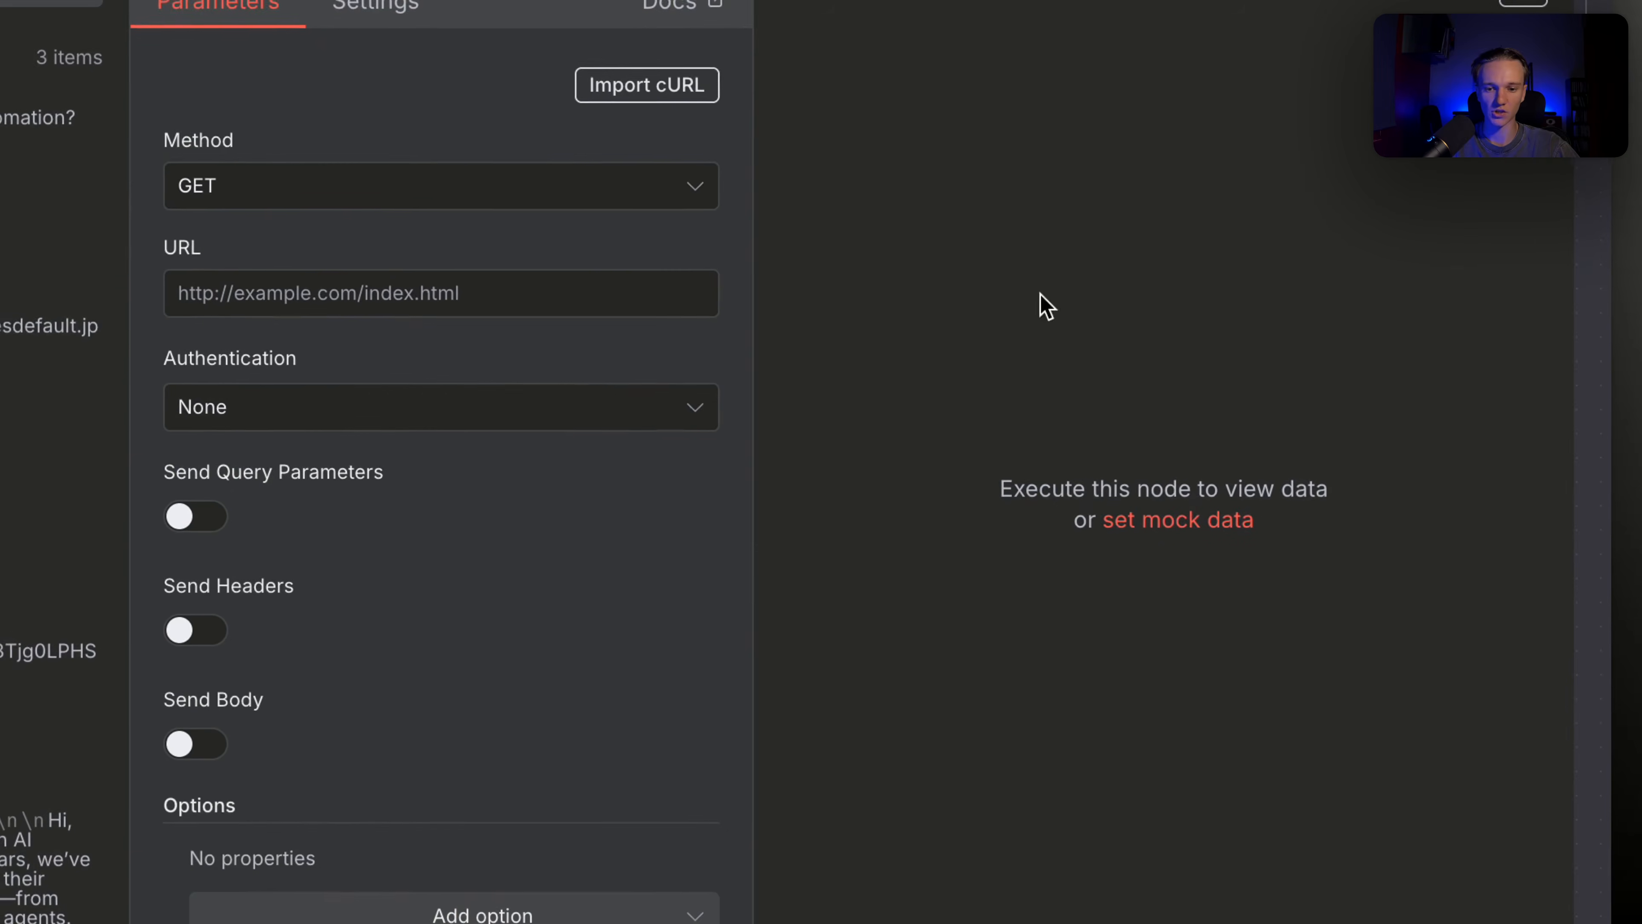
click(847, 242)
click(586, 591)
click(1111, 25)
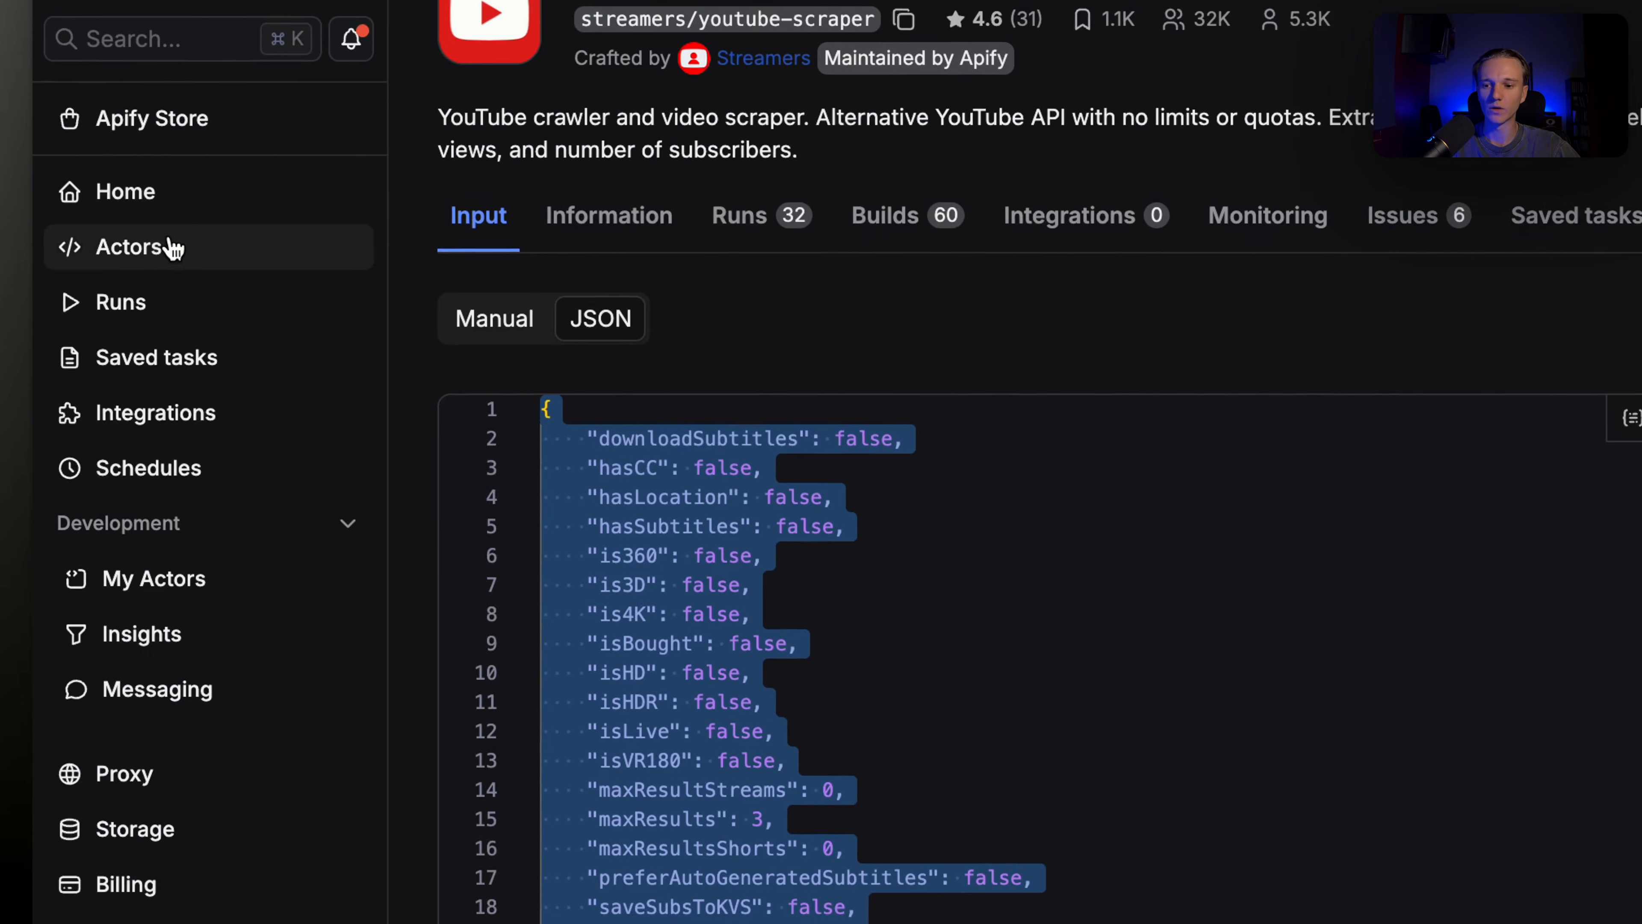
Switch to Apify and open the API endpoints of the YouTube Transcript Scraper actor
click(171, 248)
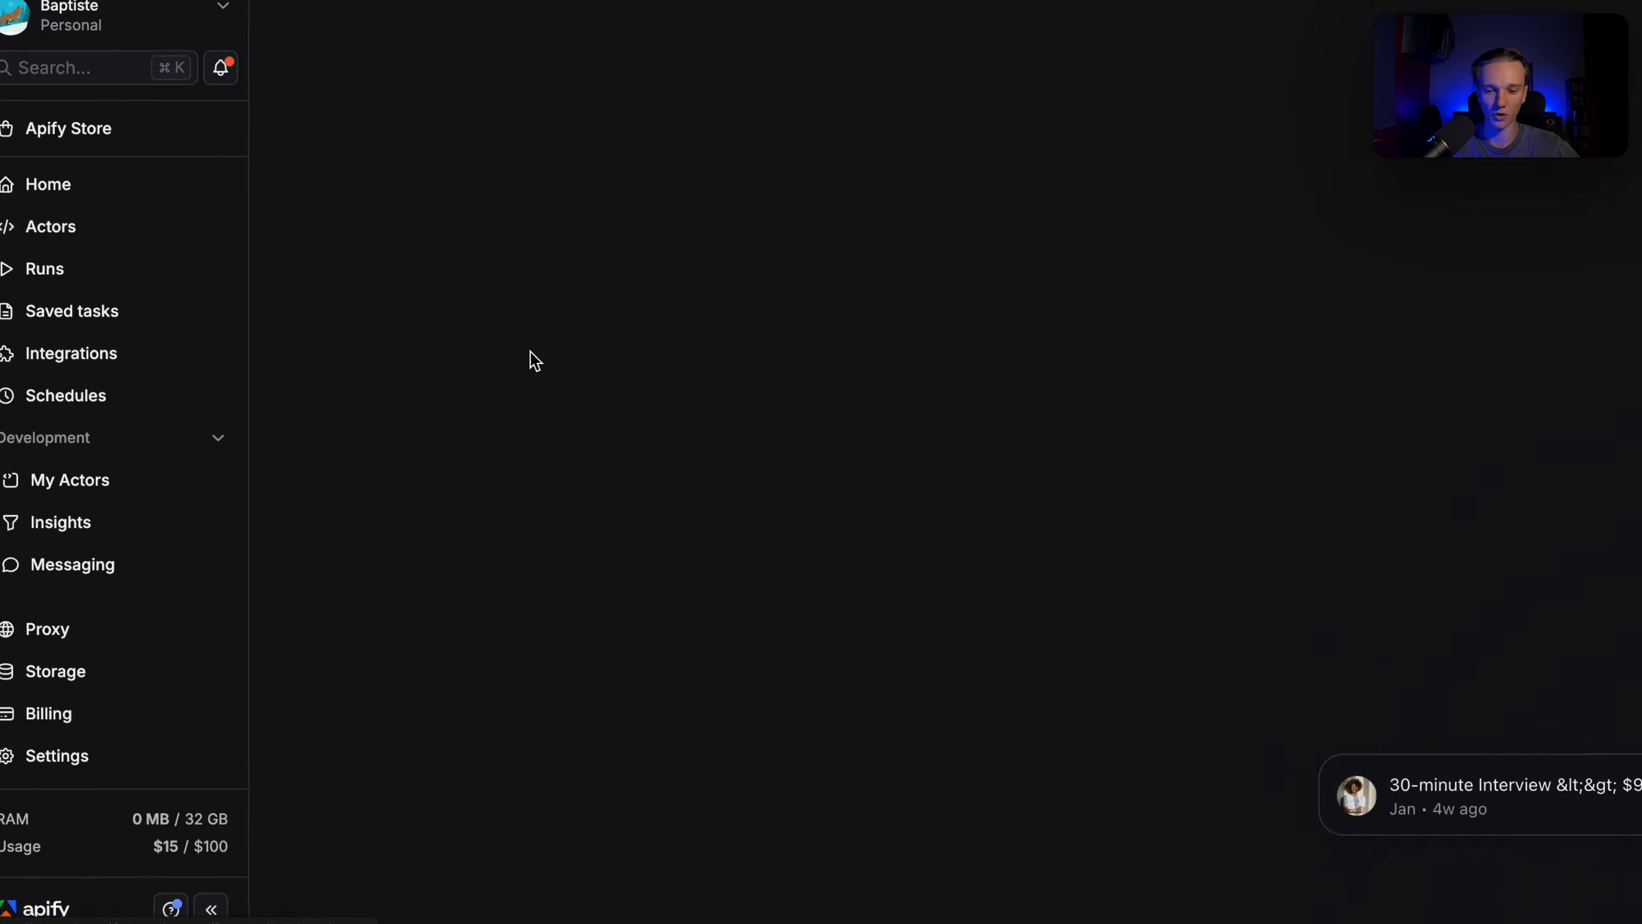
click(547, 309)
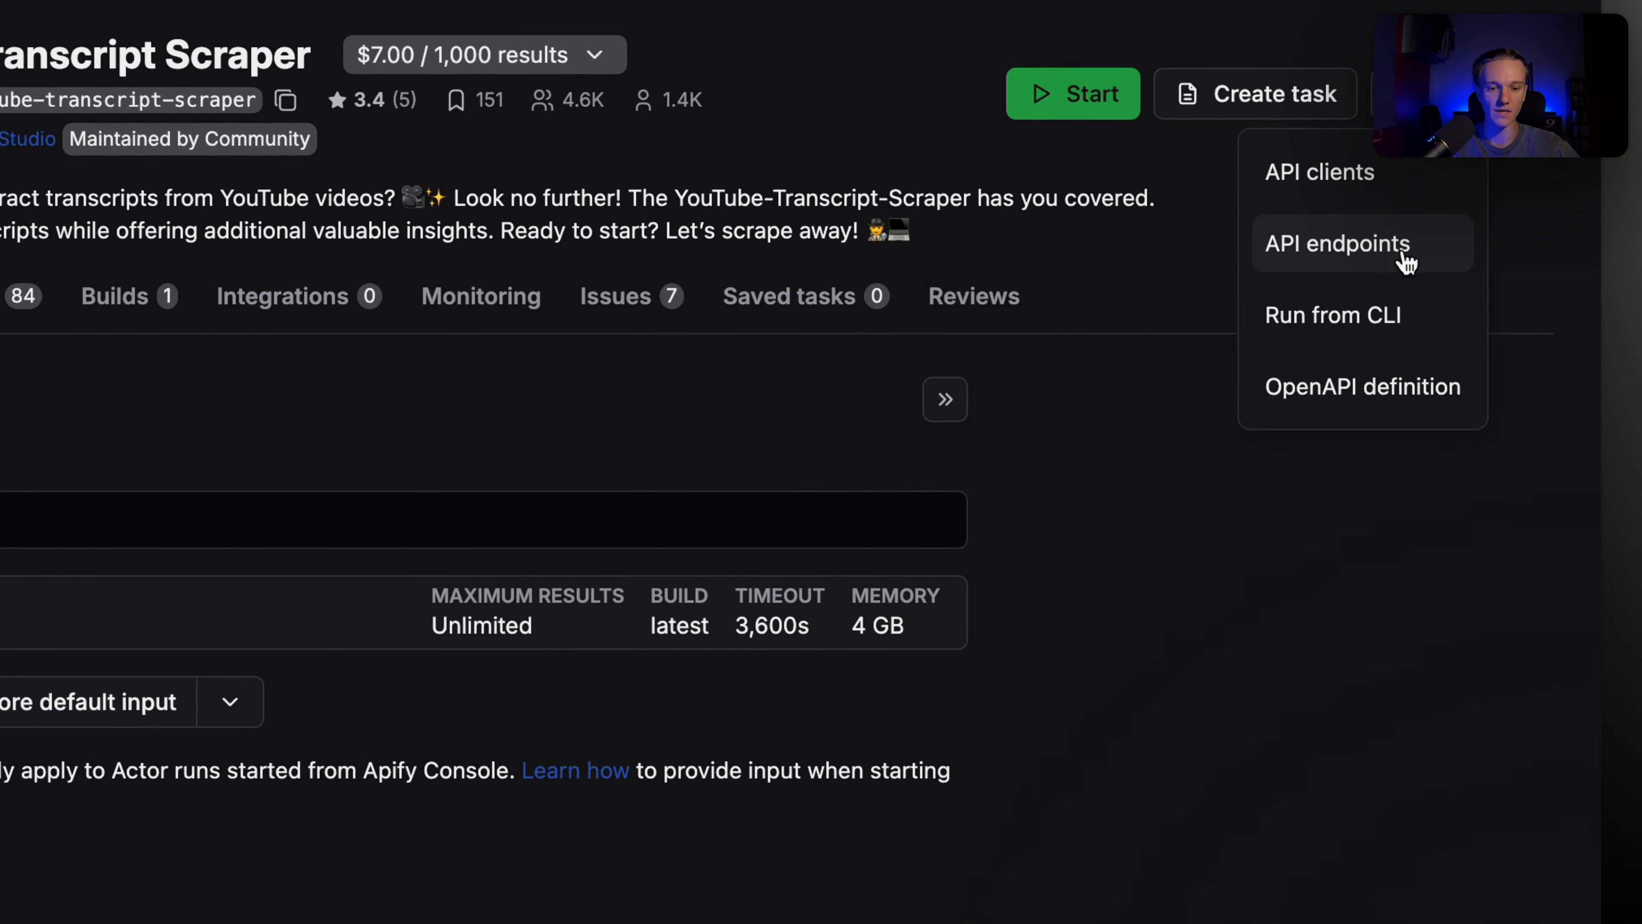
click(1405, 262)
scroll(795, 527, down, 10)
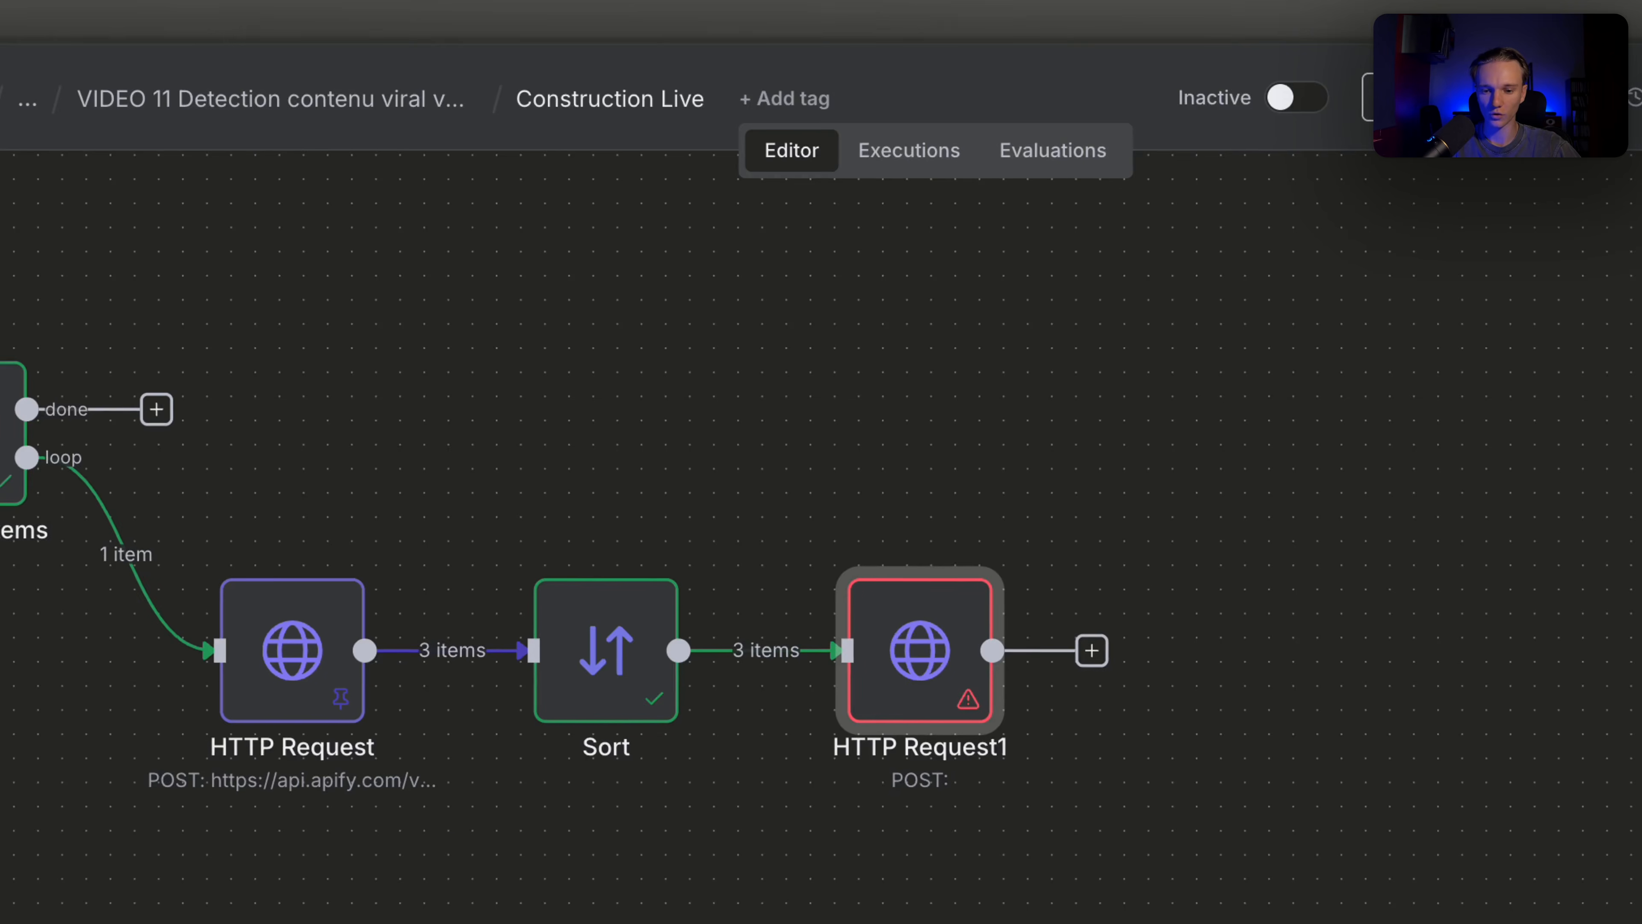
Enter the pintostudio YouTube transcript scraper endpoint as the URL of the second HTTP Request node and enable Send Body
double_click(918, 537)
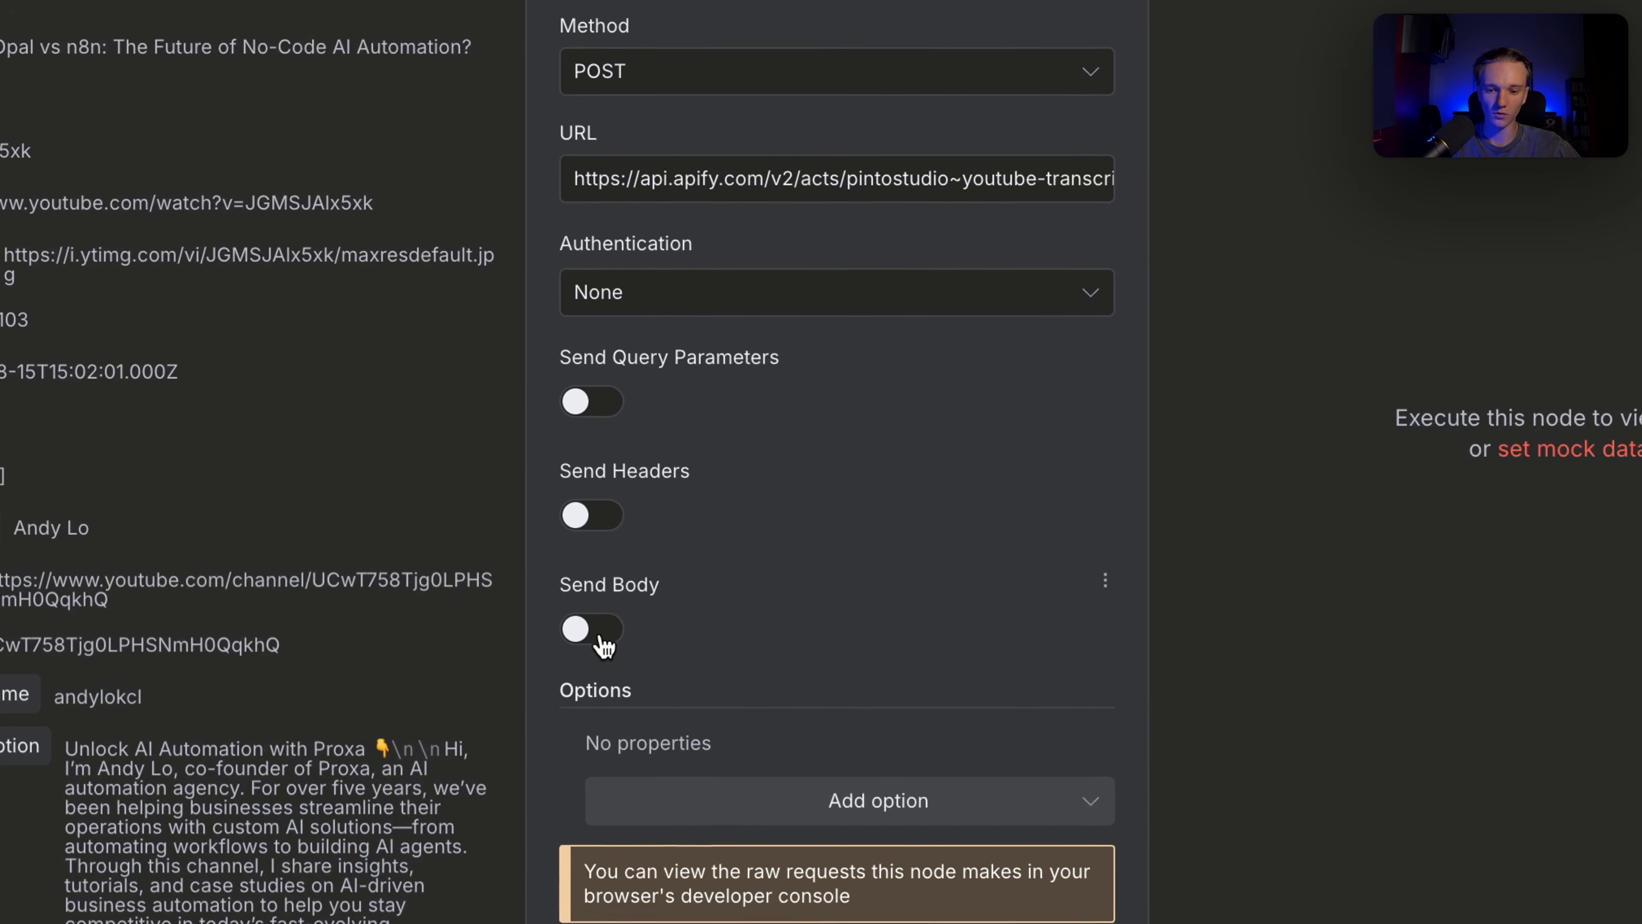
click(592, 631)
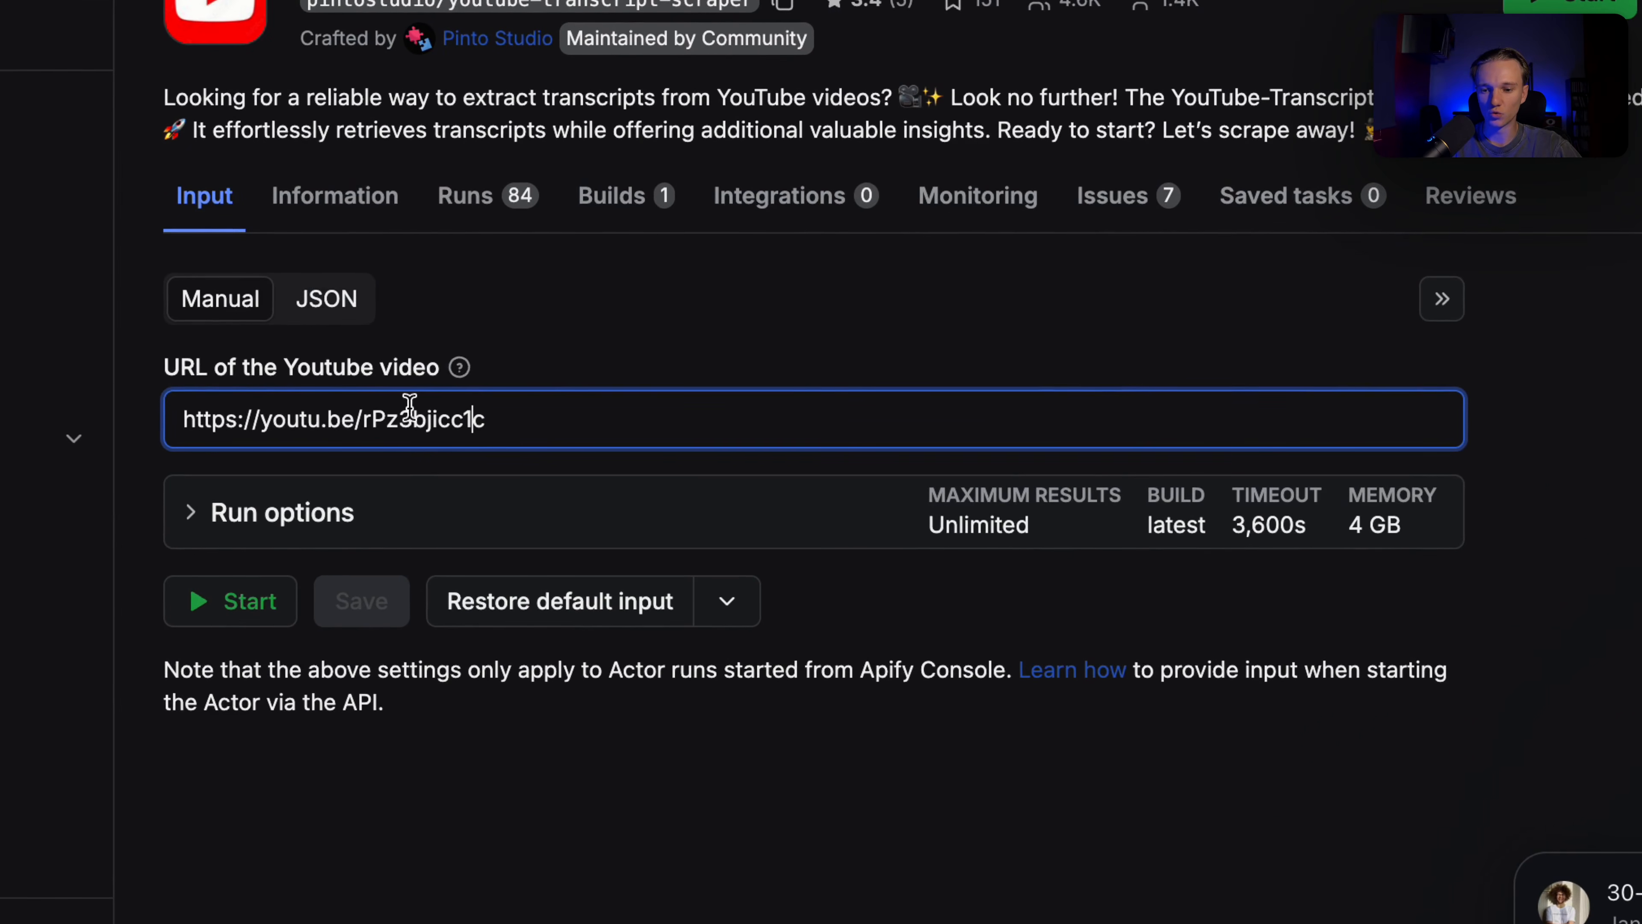
Show the Transcript Scraper's input as JSON in Apify and use its videoUrl snippet as the second HTTP Request node's body, specified using JSON
click(342, 303)
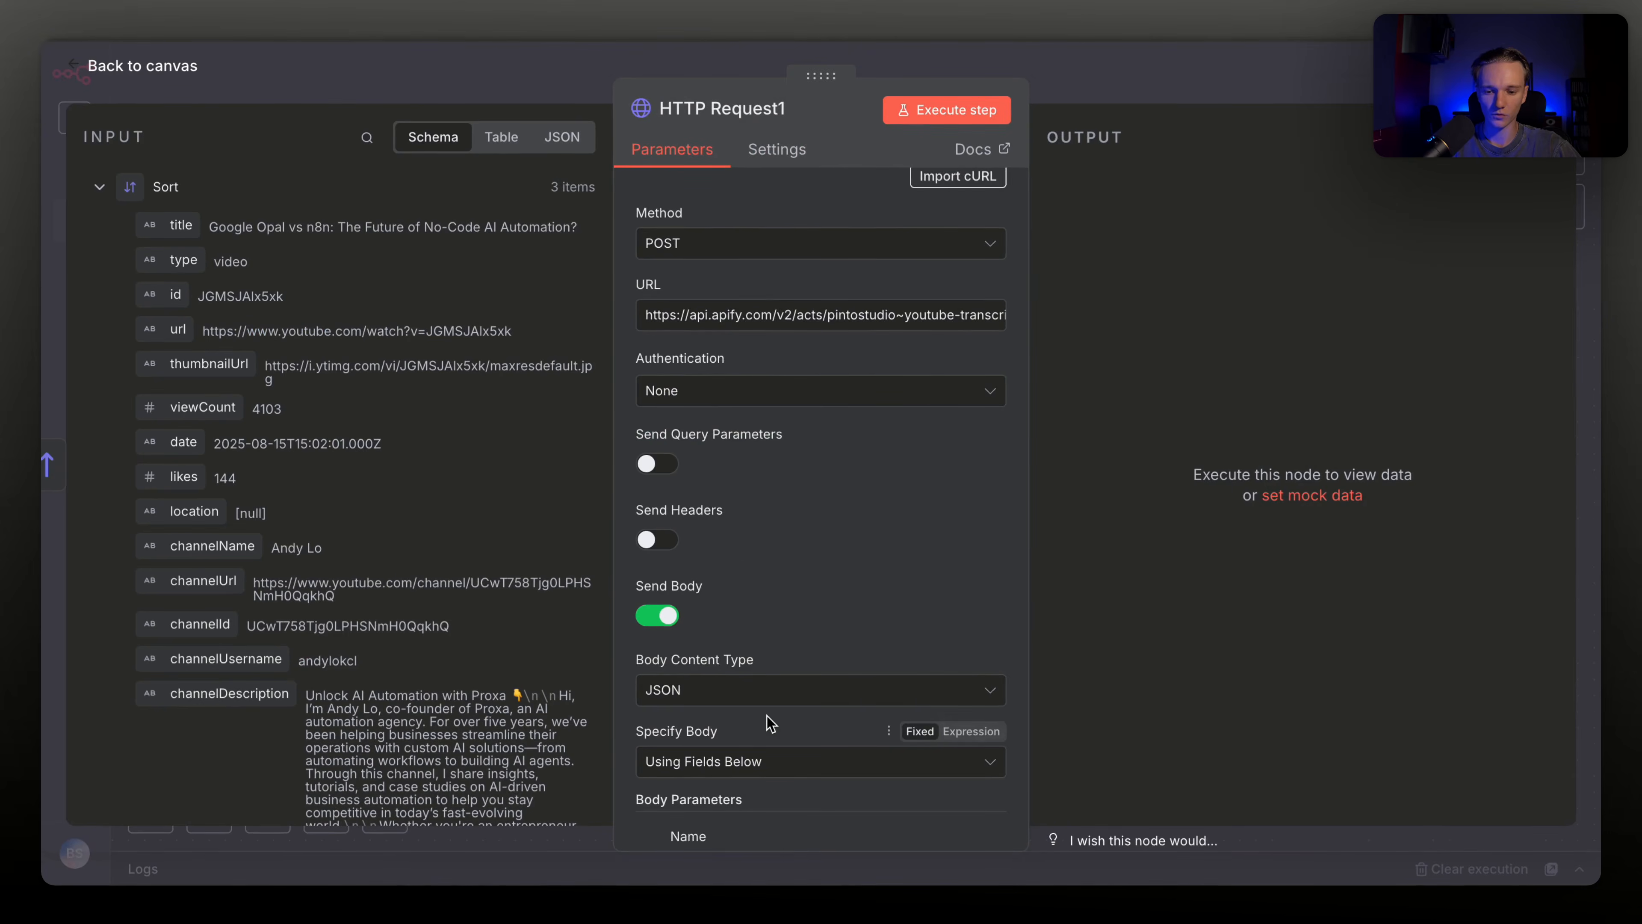
scroll(769, 723, down, 5)
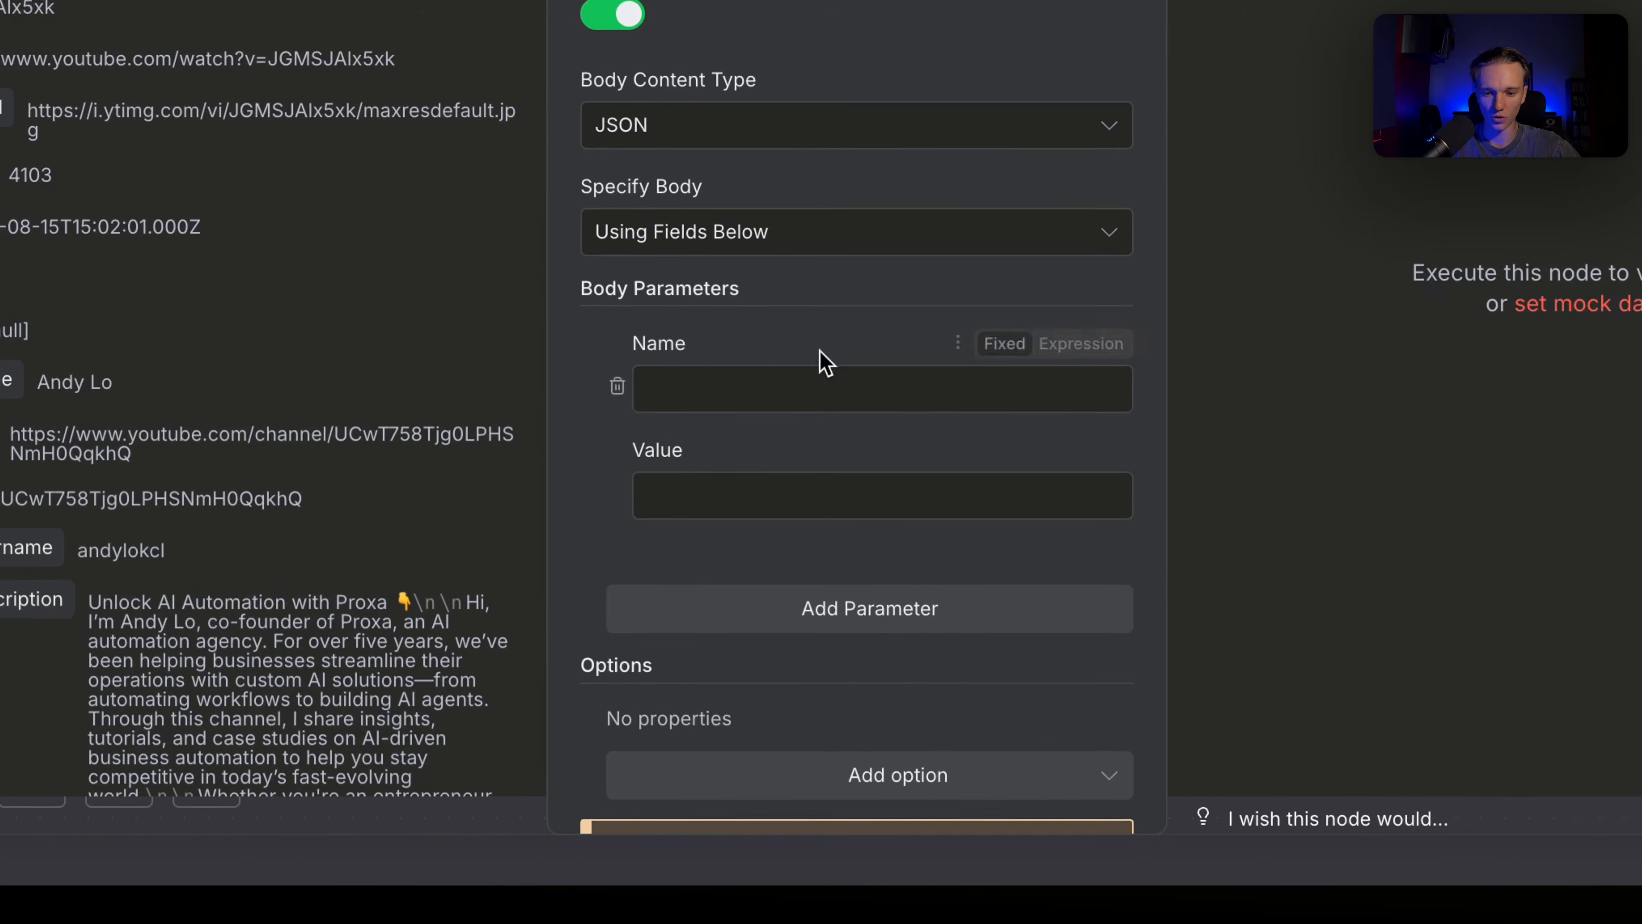
click(791, 447)
click(789, 587)
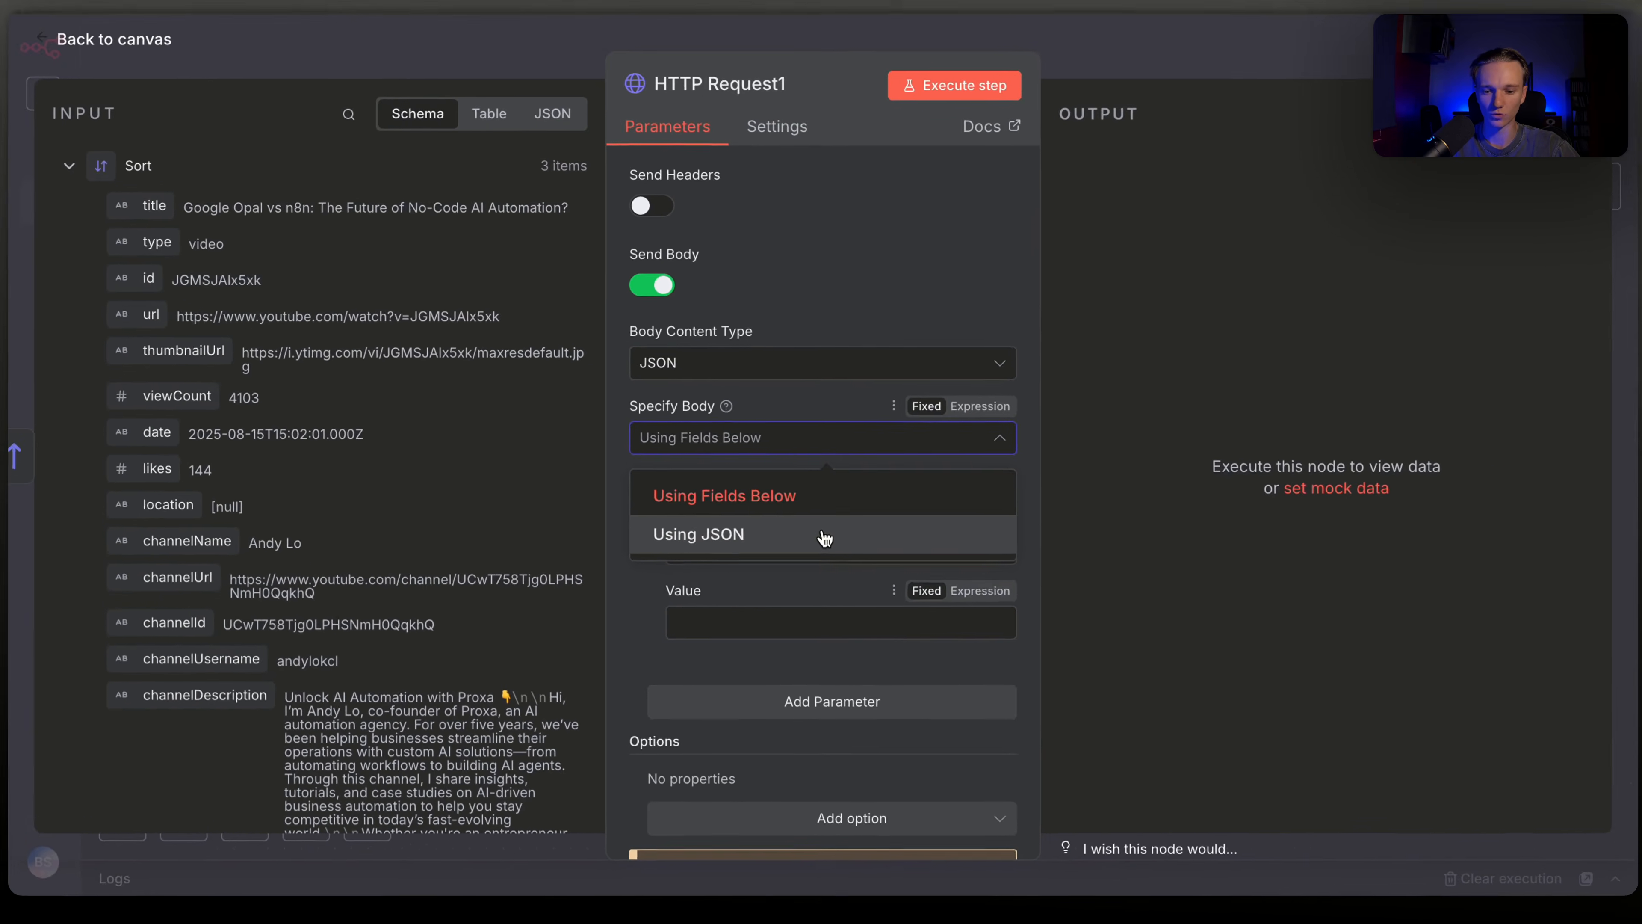
click(846, 484)
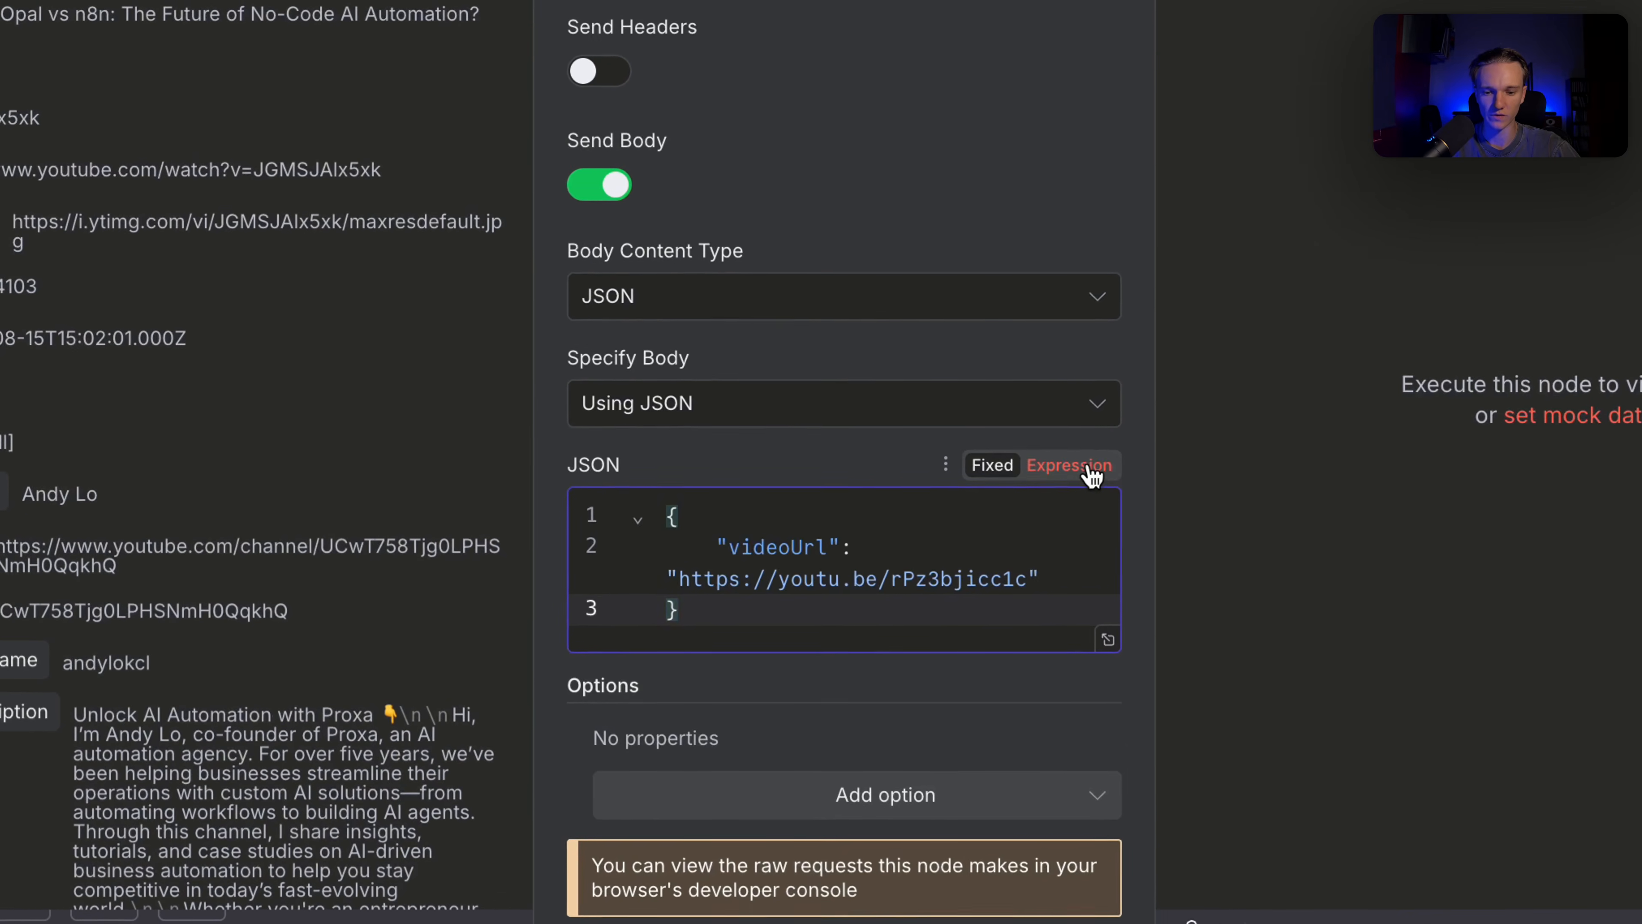
Make the JSON body an expression with videoUrl set to {{ $json.url }} and return to the canvas
click(972, 529)
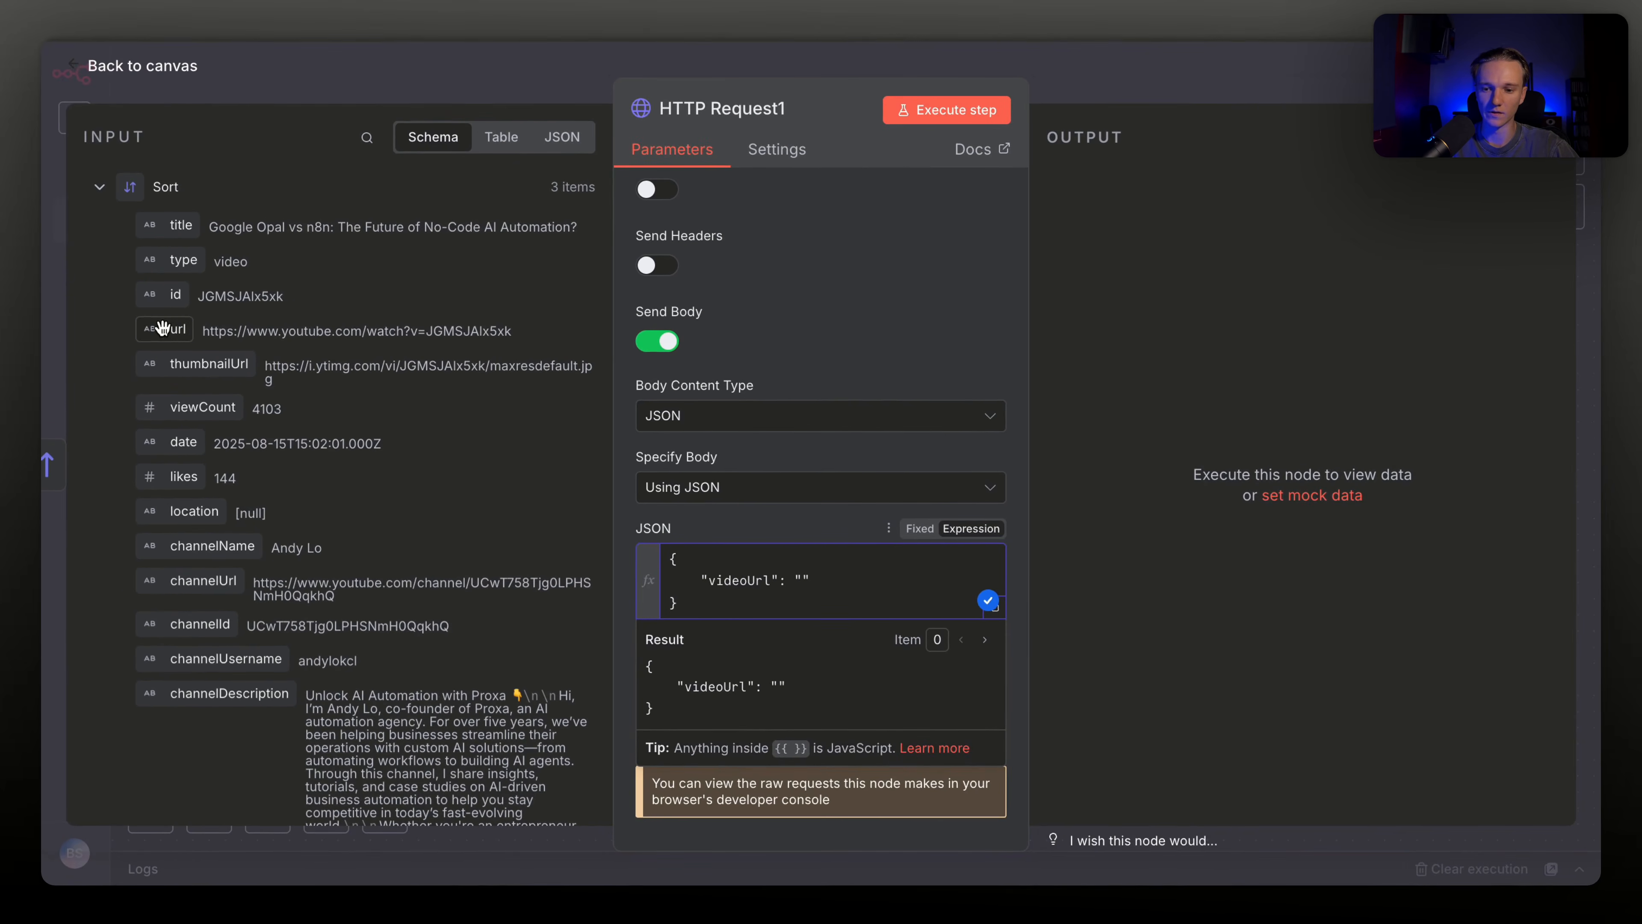
drag(162, 328, 802, 598)
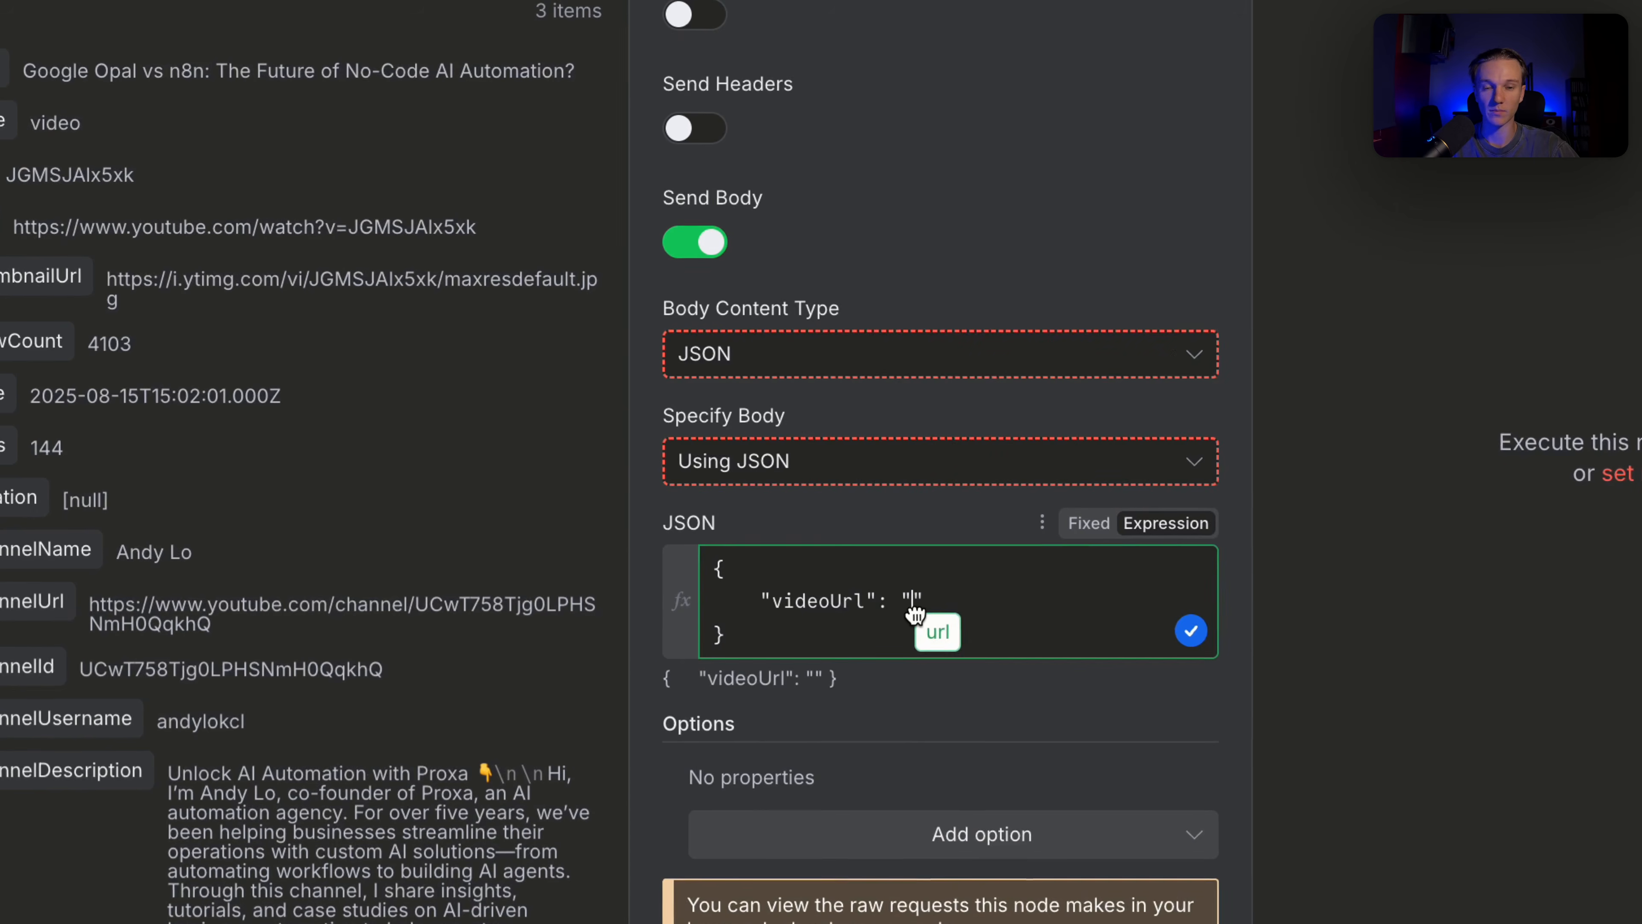
drag(915, 611, 915, 614)
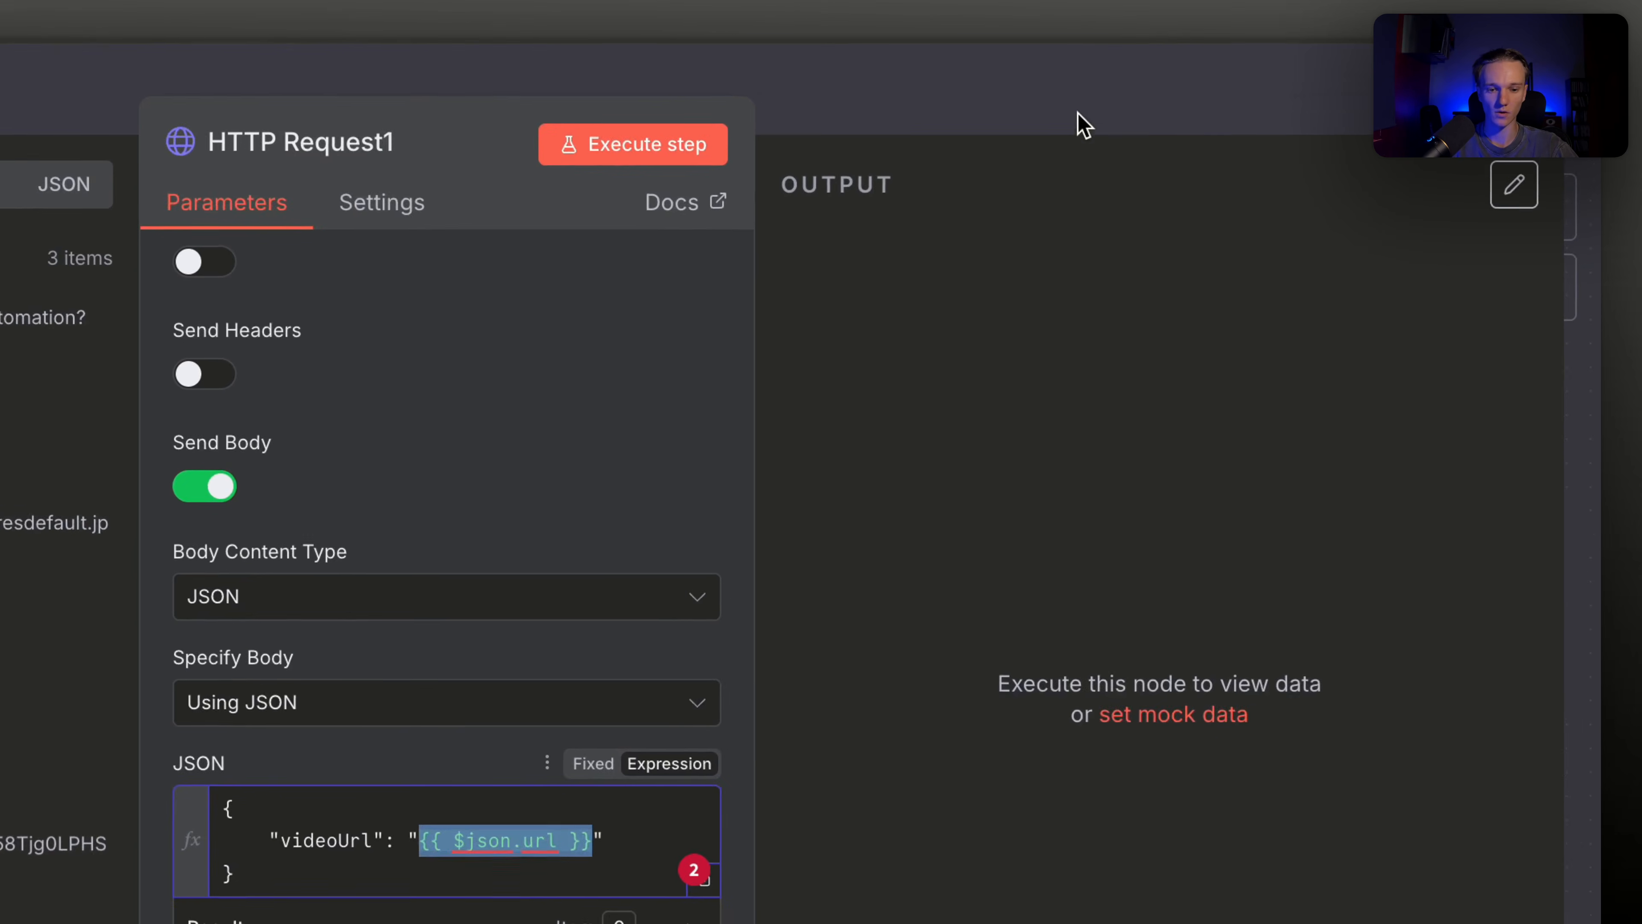
click(1245, 91)
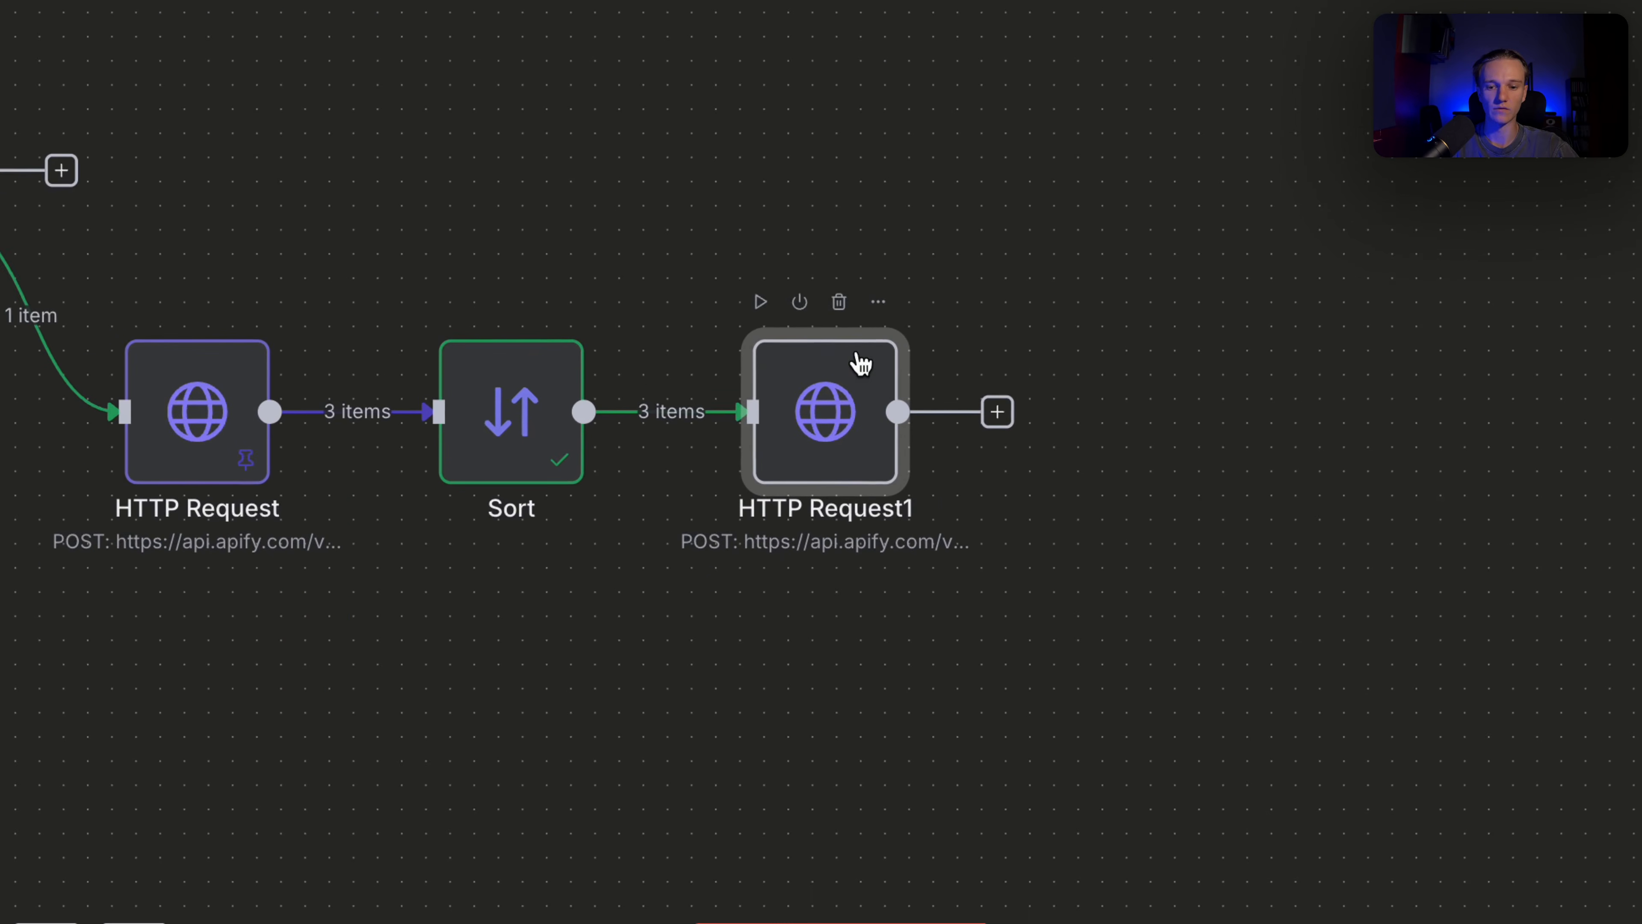
Execute the transcript HTTP Request node and review the transcript segments in its output
click(763, 300)
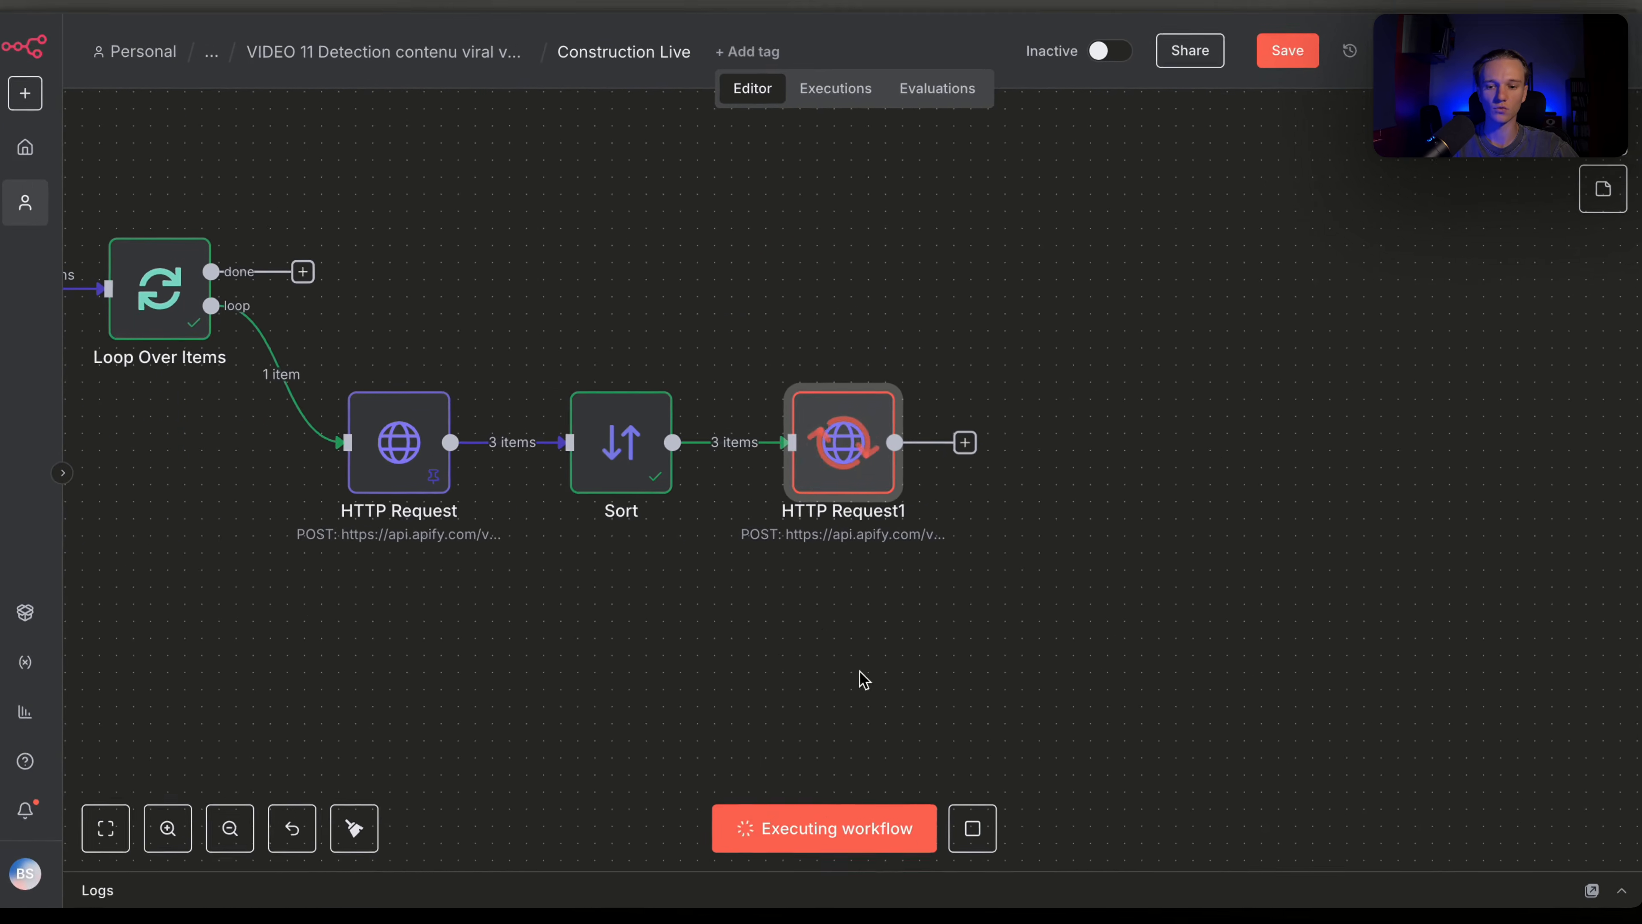
scroll(837, 537, right, 2)
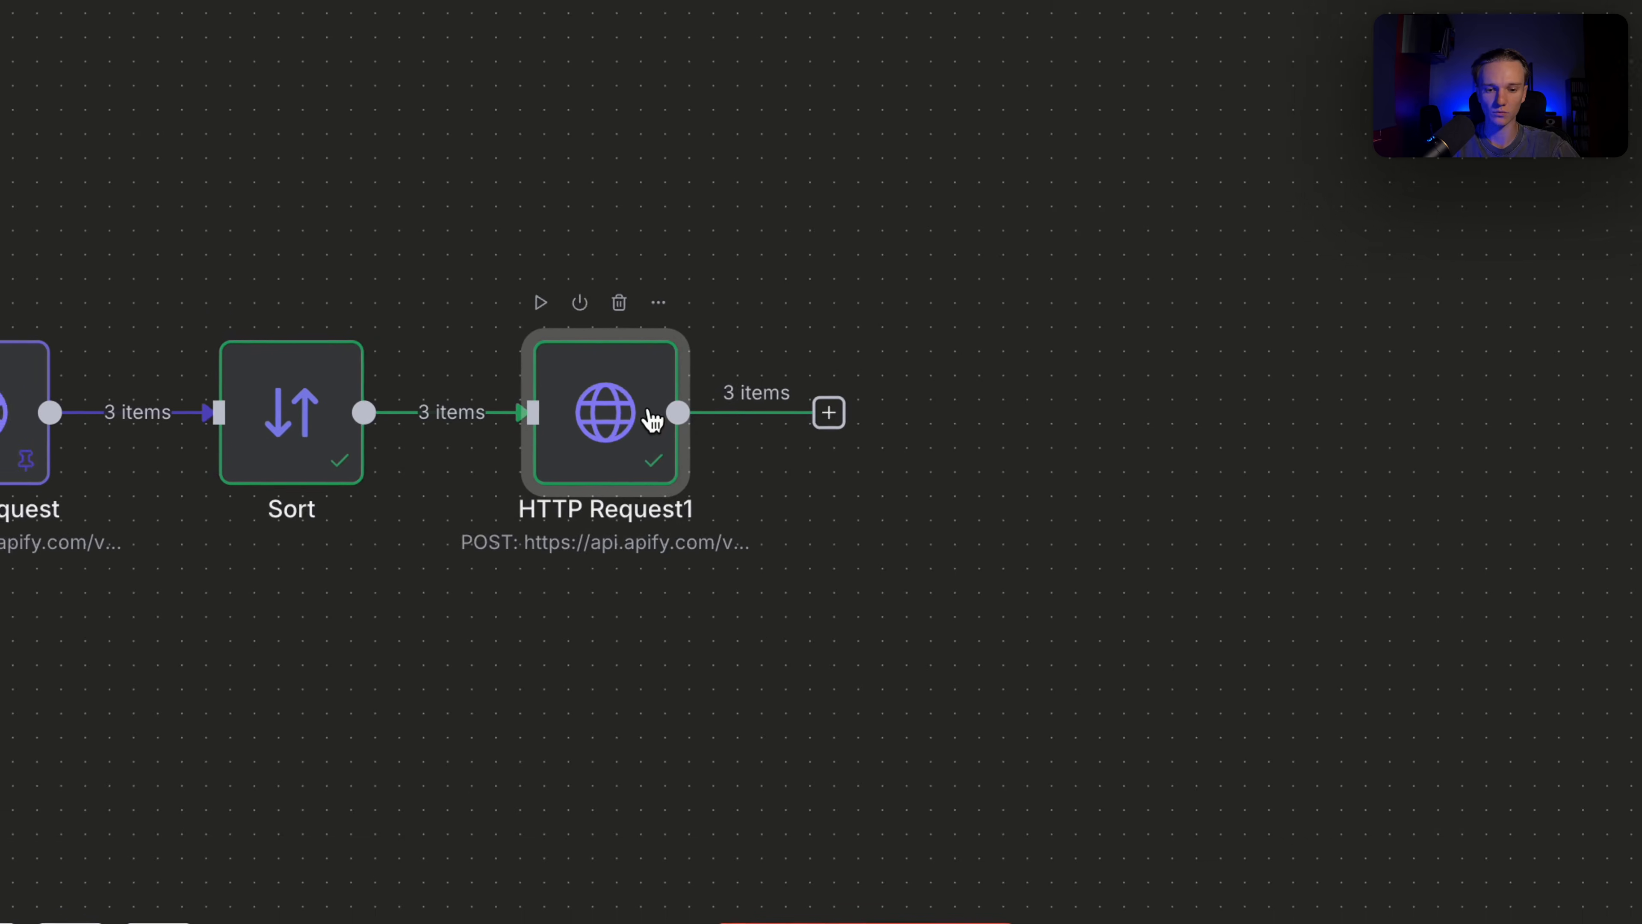
double_click(621, 404)
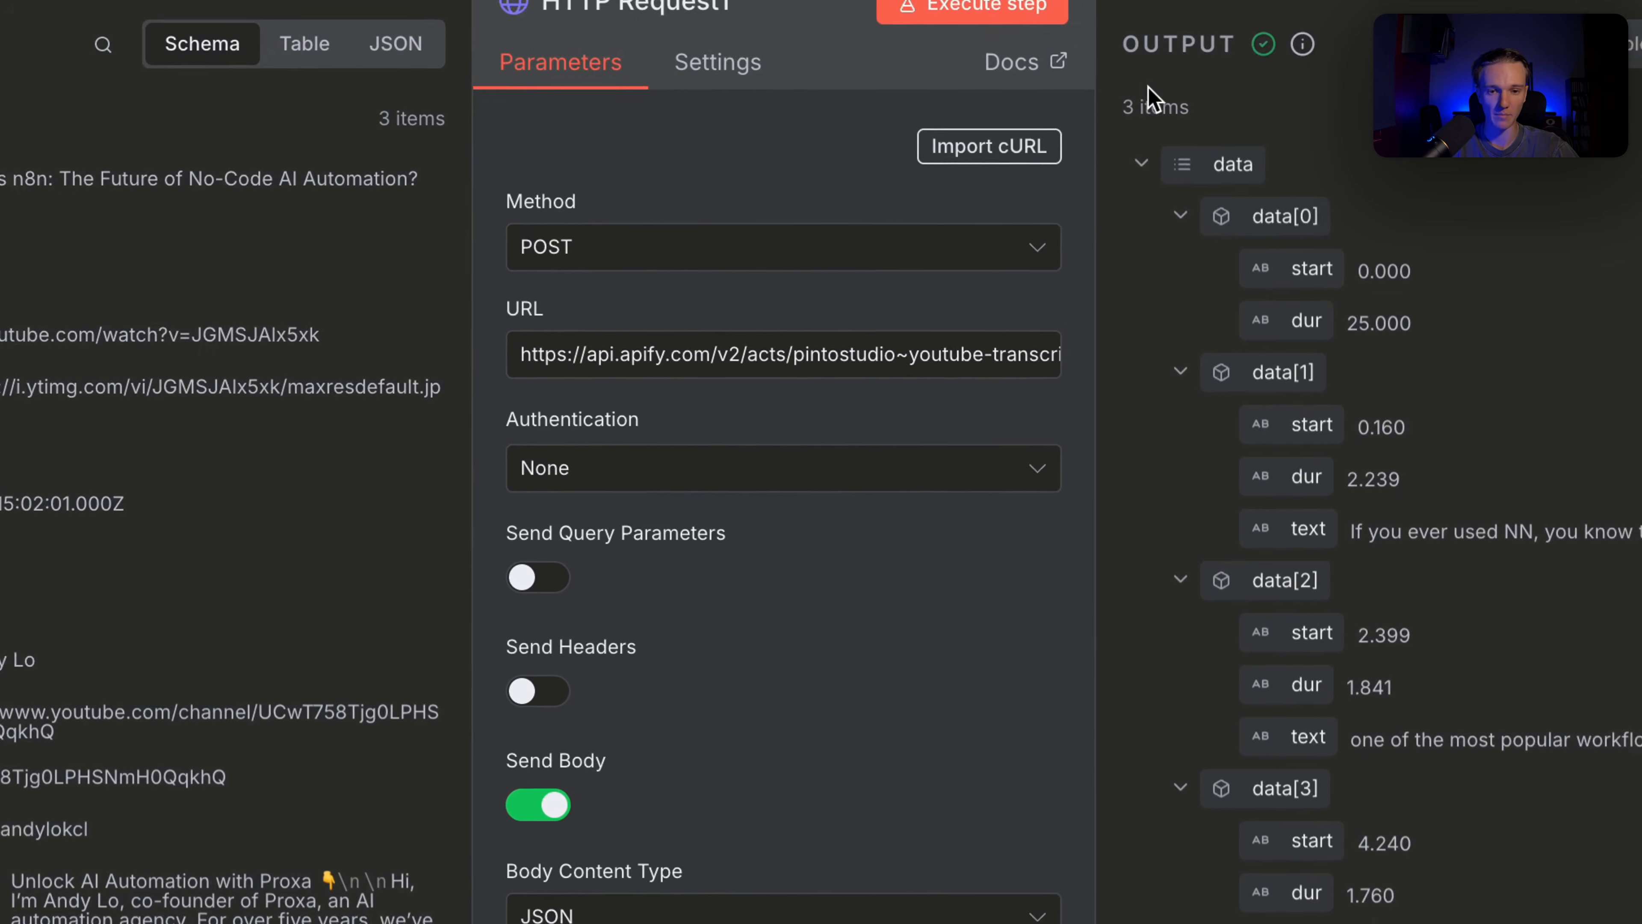
click(1092, 76)
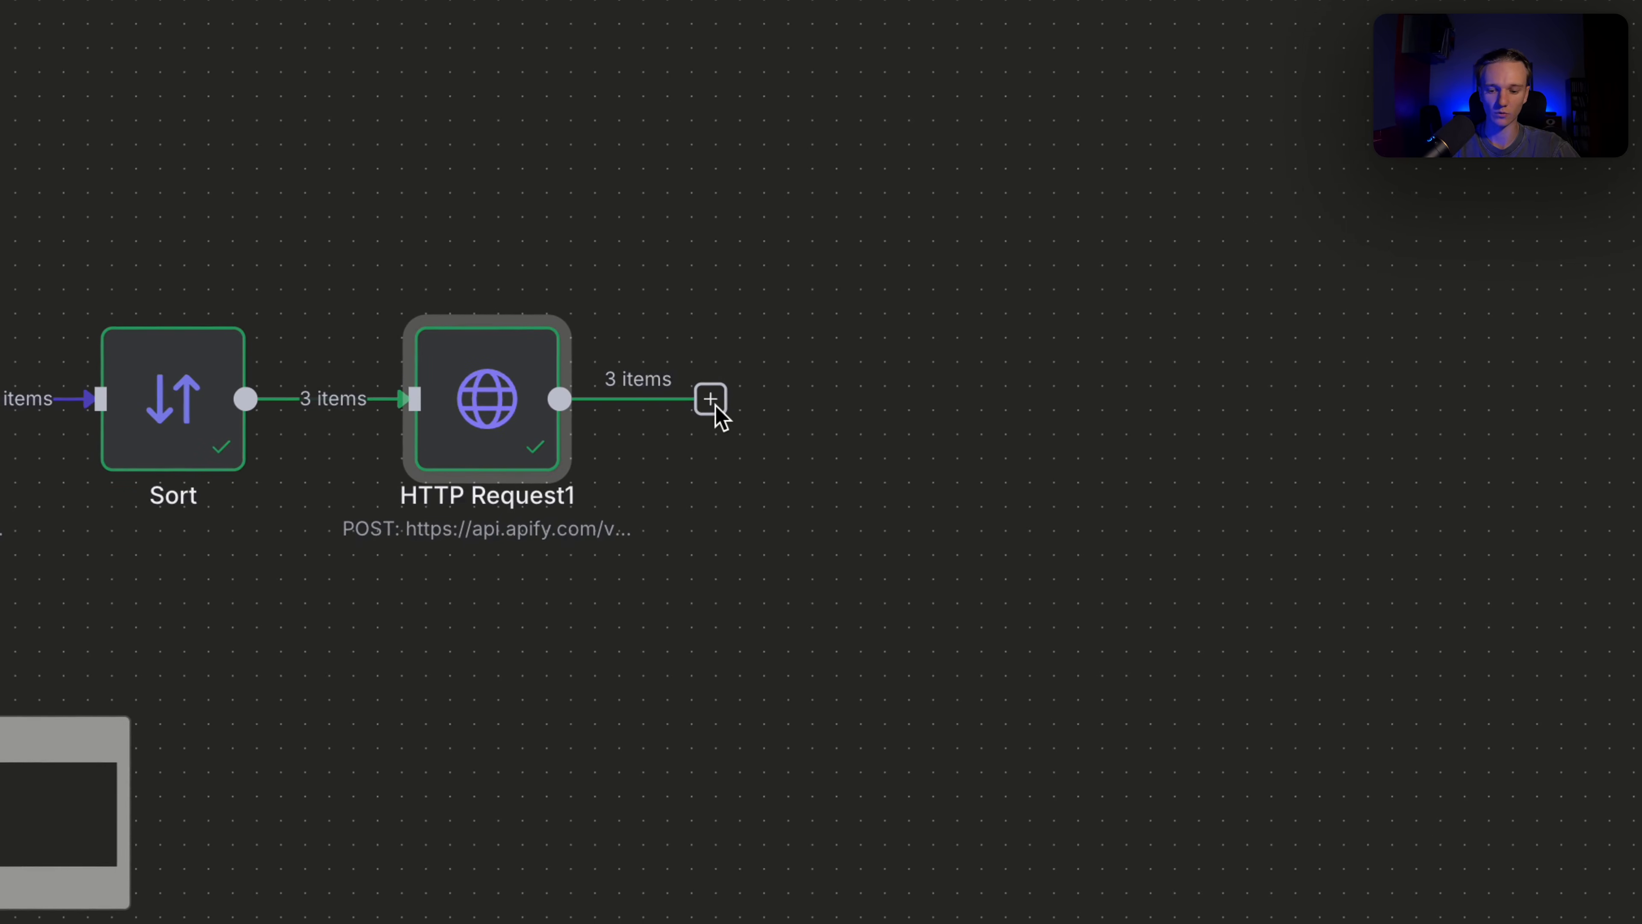
Add a Code node after the transcript HTTP Request node
click(716, 407)
text(code)
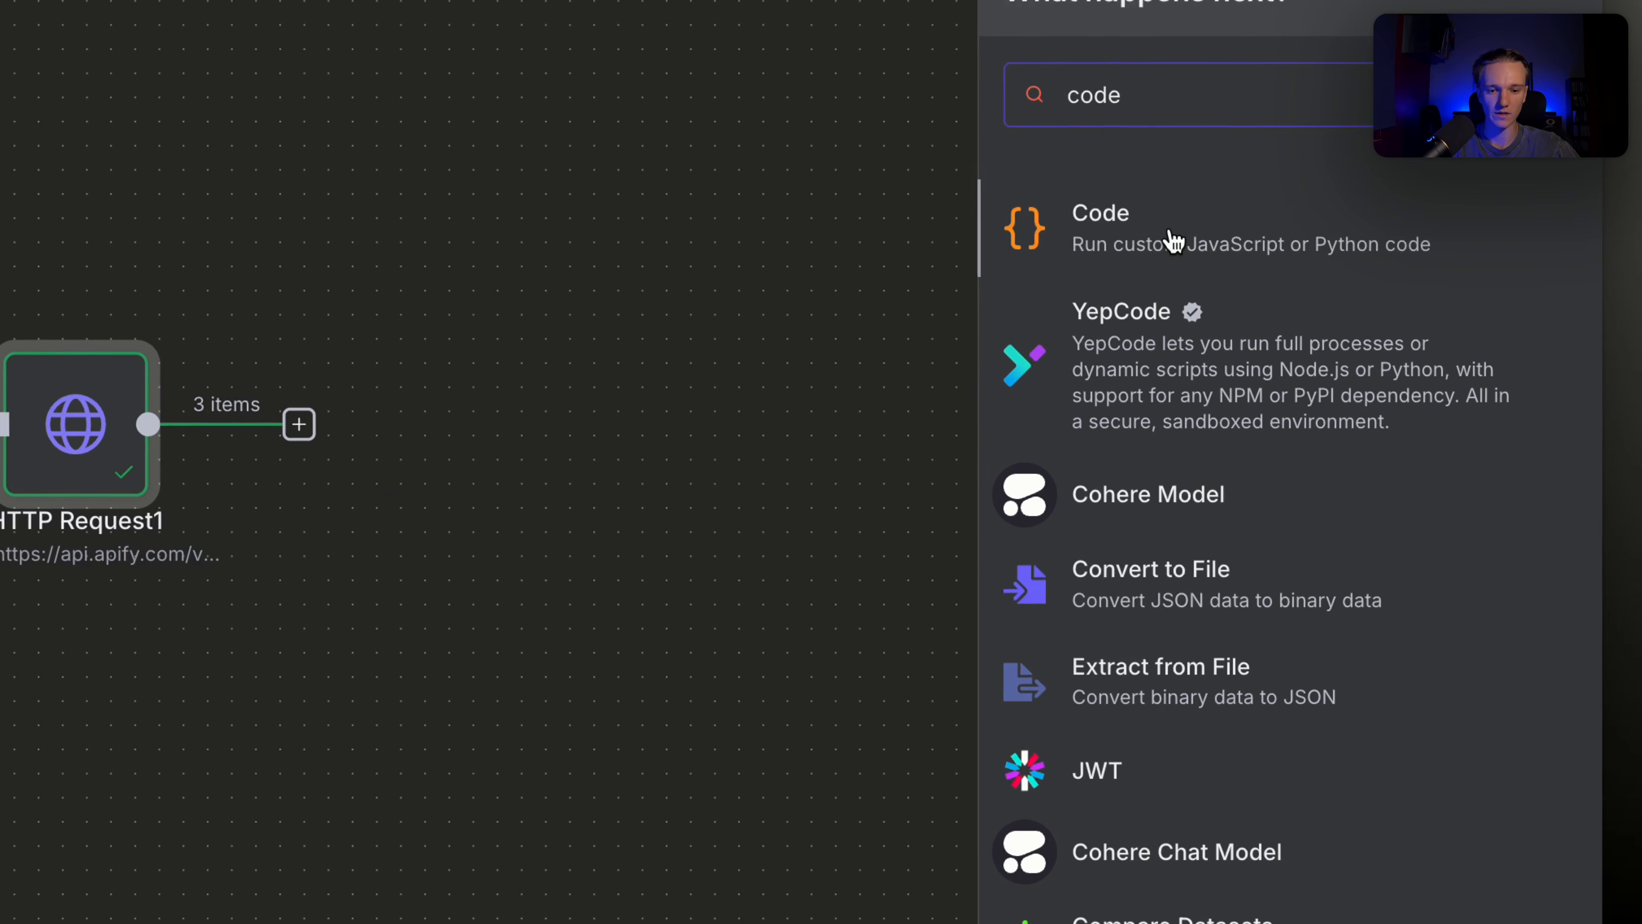
click(1173, 249)
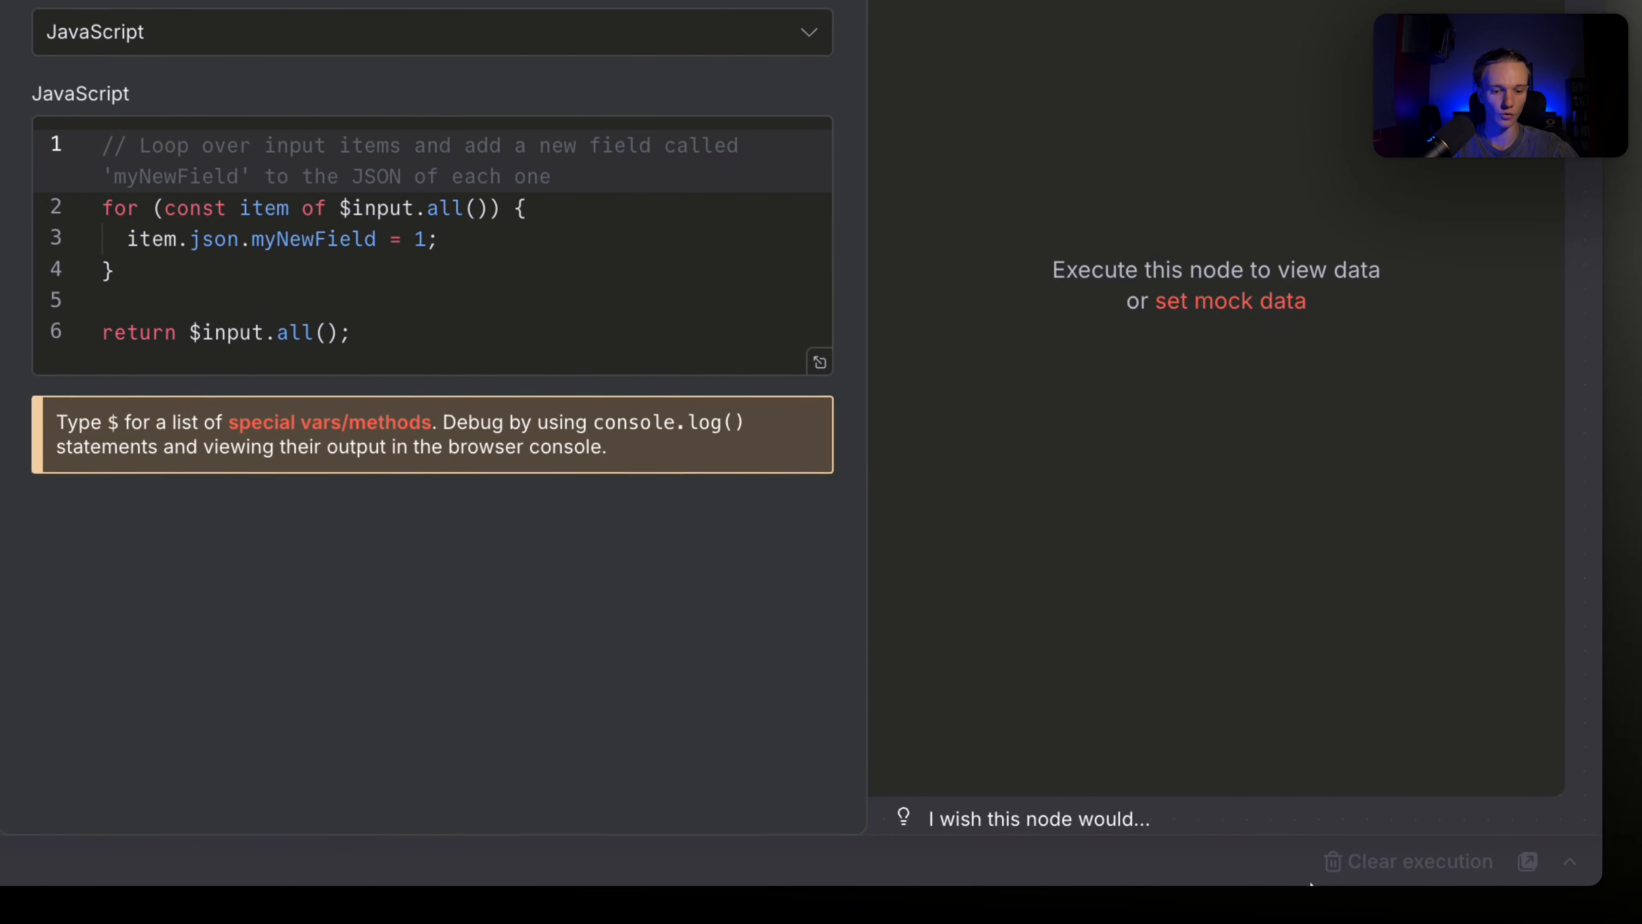
Replace the Code node's default JavaScript with the n8n function script containing toArray and getSegments
key(ctrl+a)
click(686, 269)
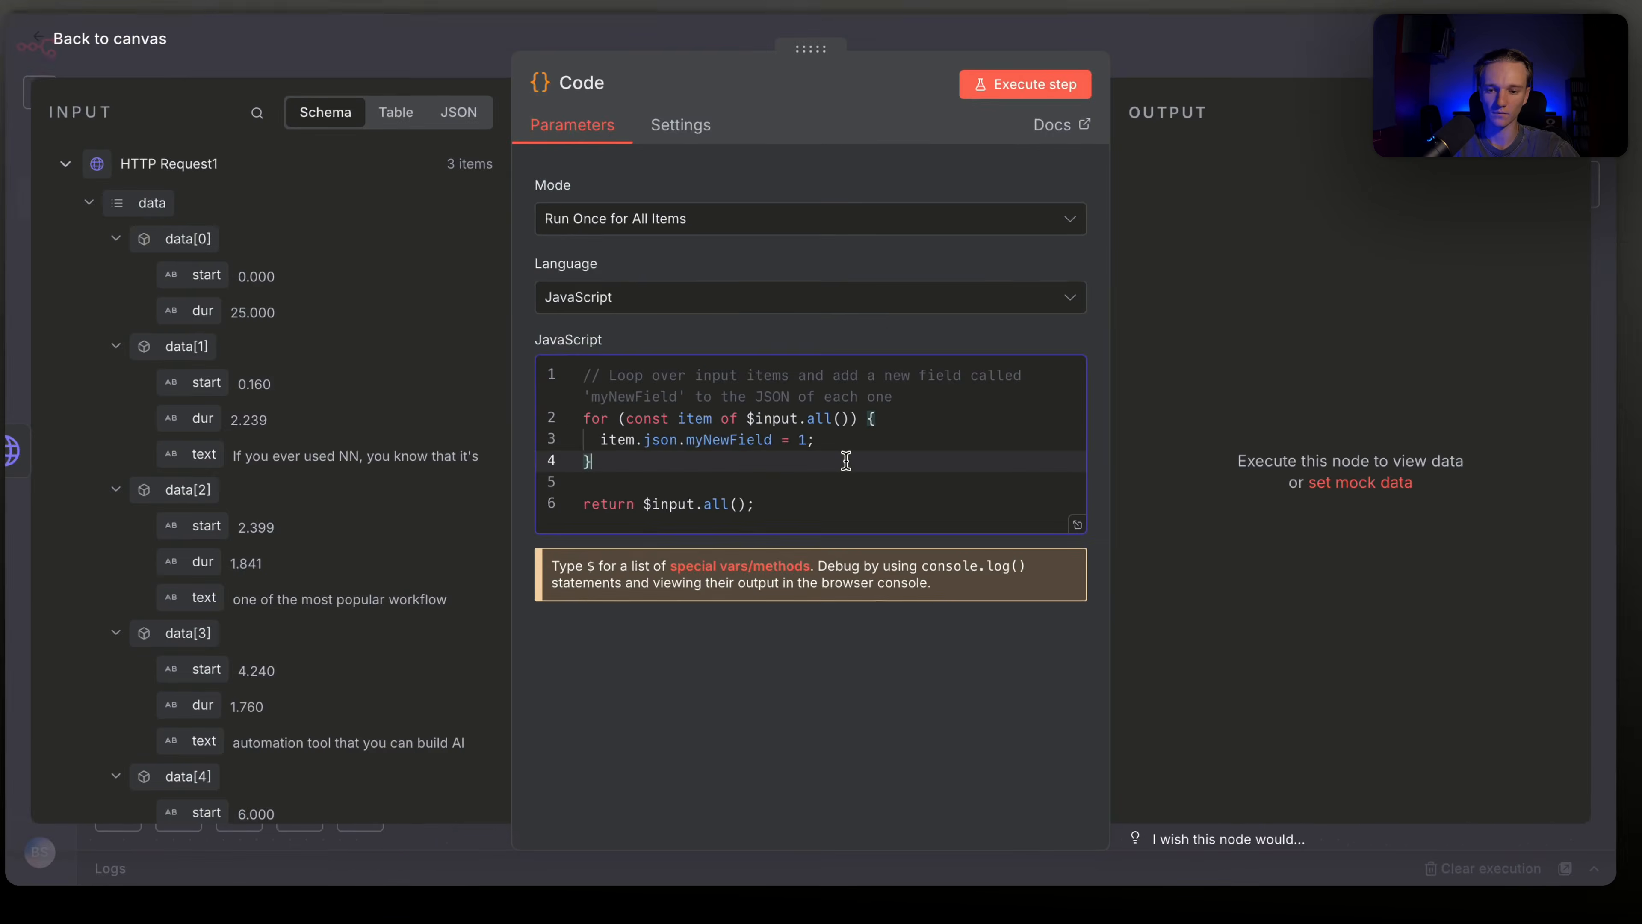
key(ctrl+a)
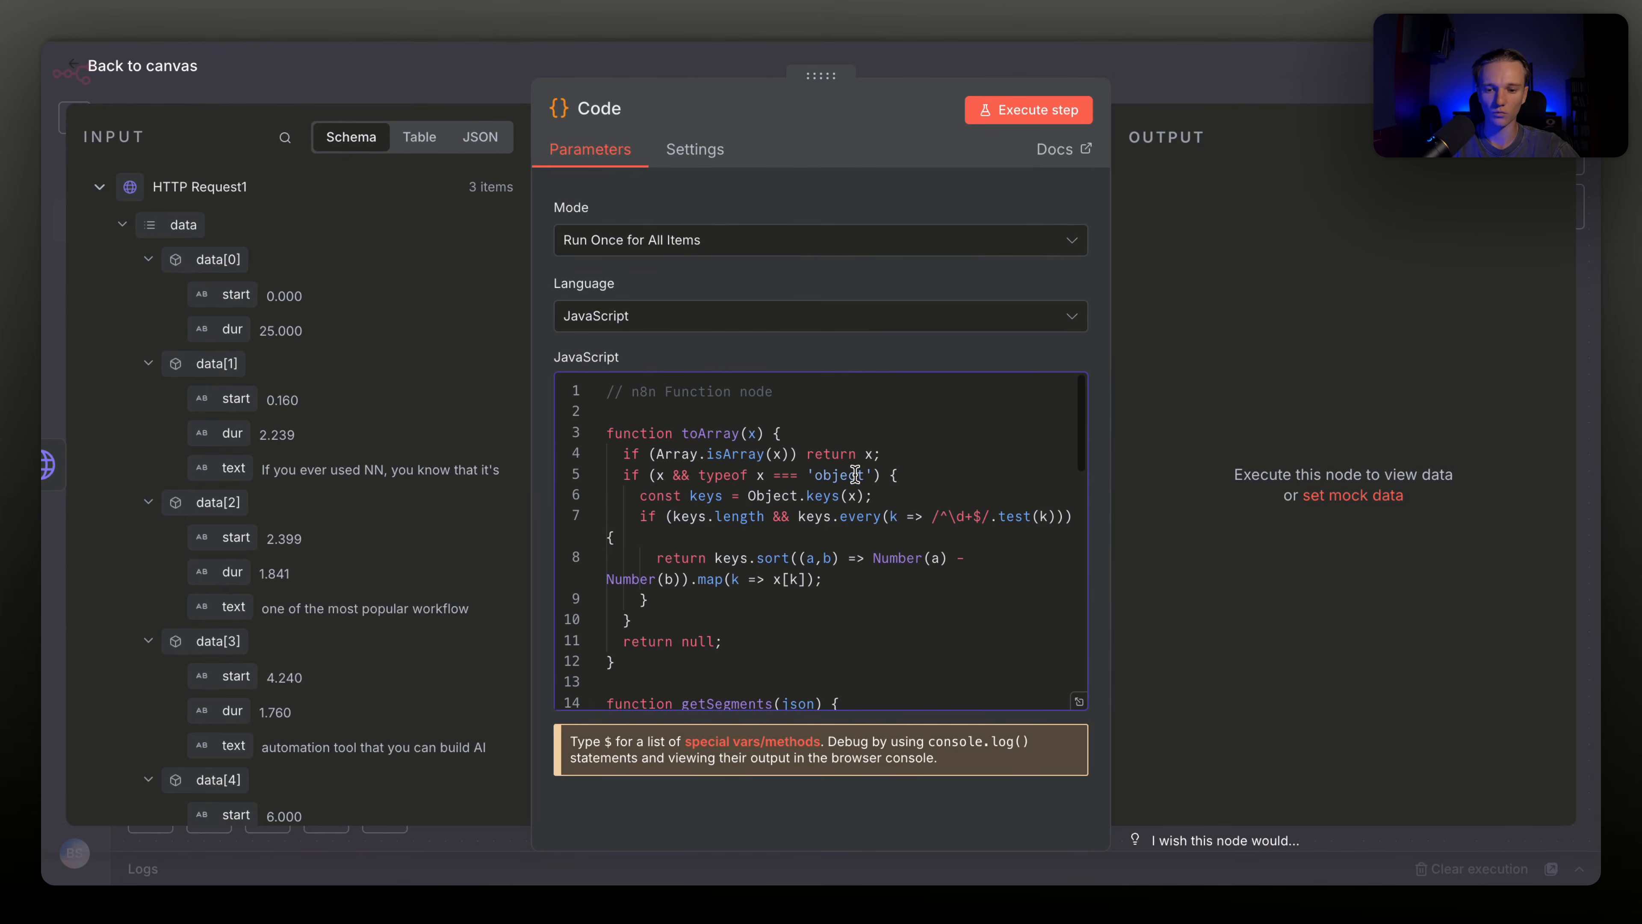
Read through the Code node's script from the text-cleaning replacements to the final return statement, then return to the canvas
scroll(855, 474, down, 10)
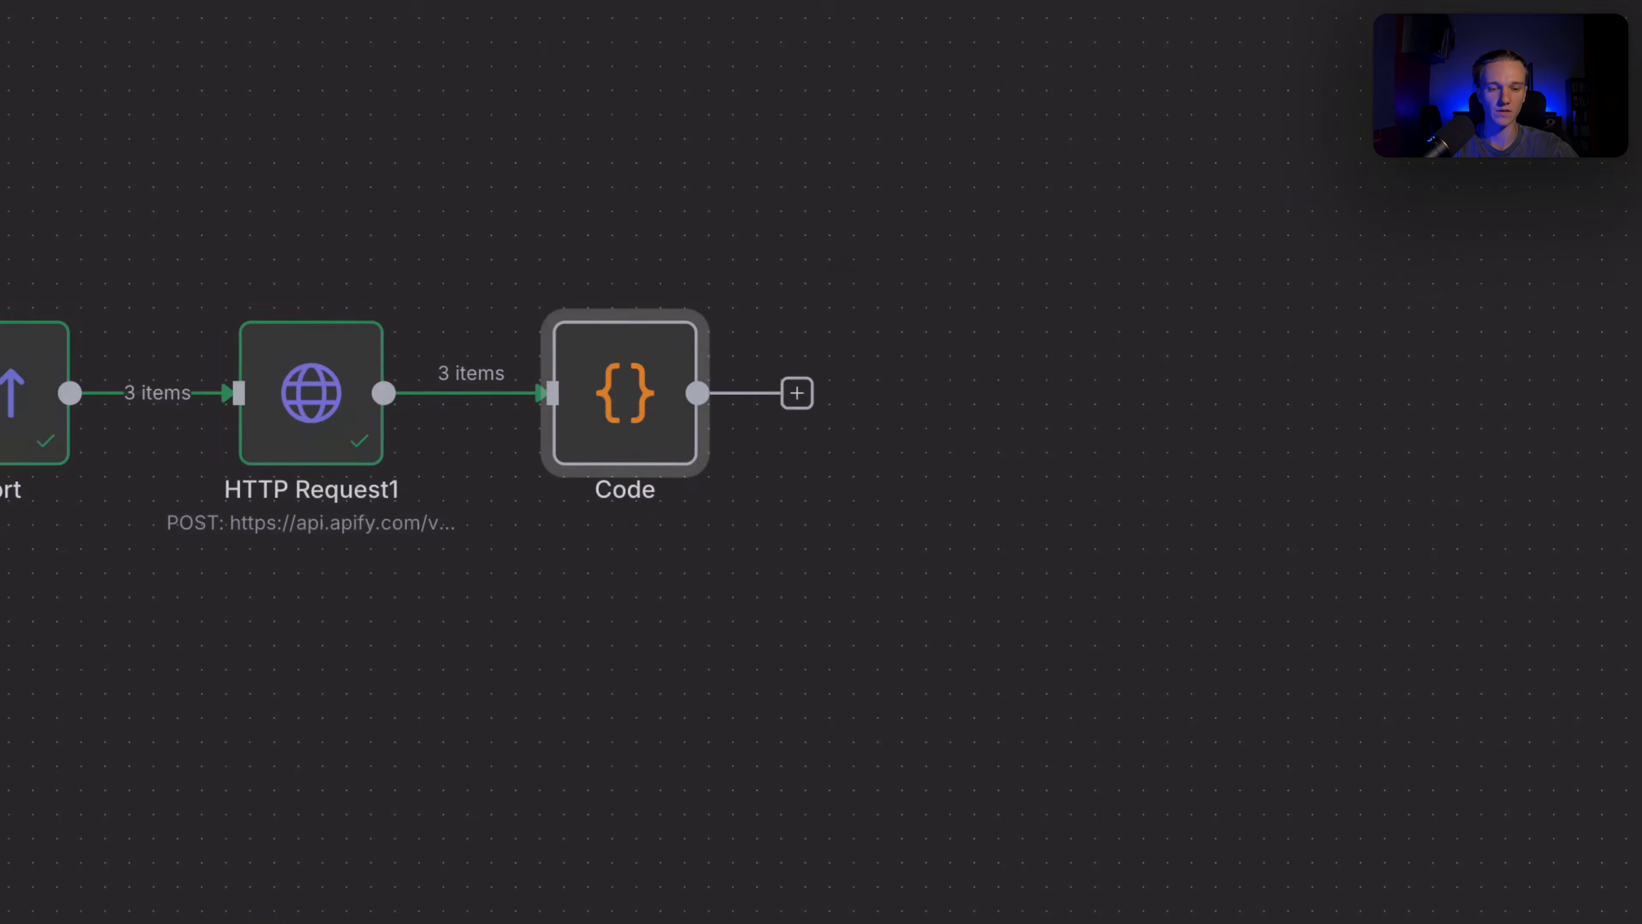
double_click(808, 413)
scroll(812, 445, up, 3)
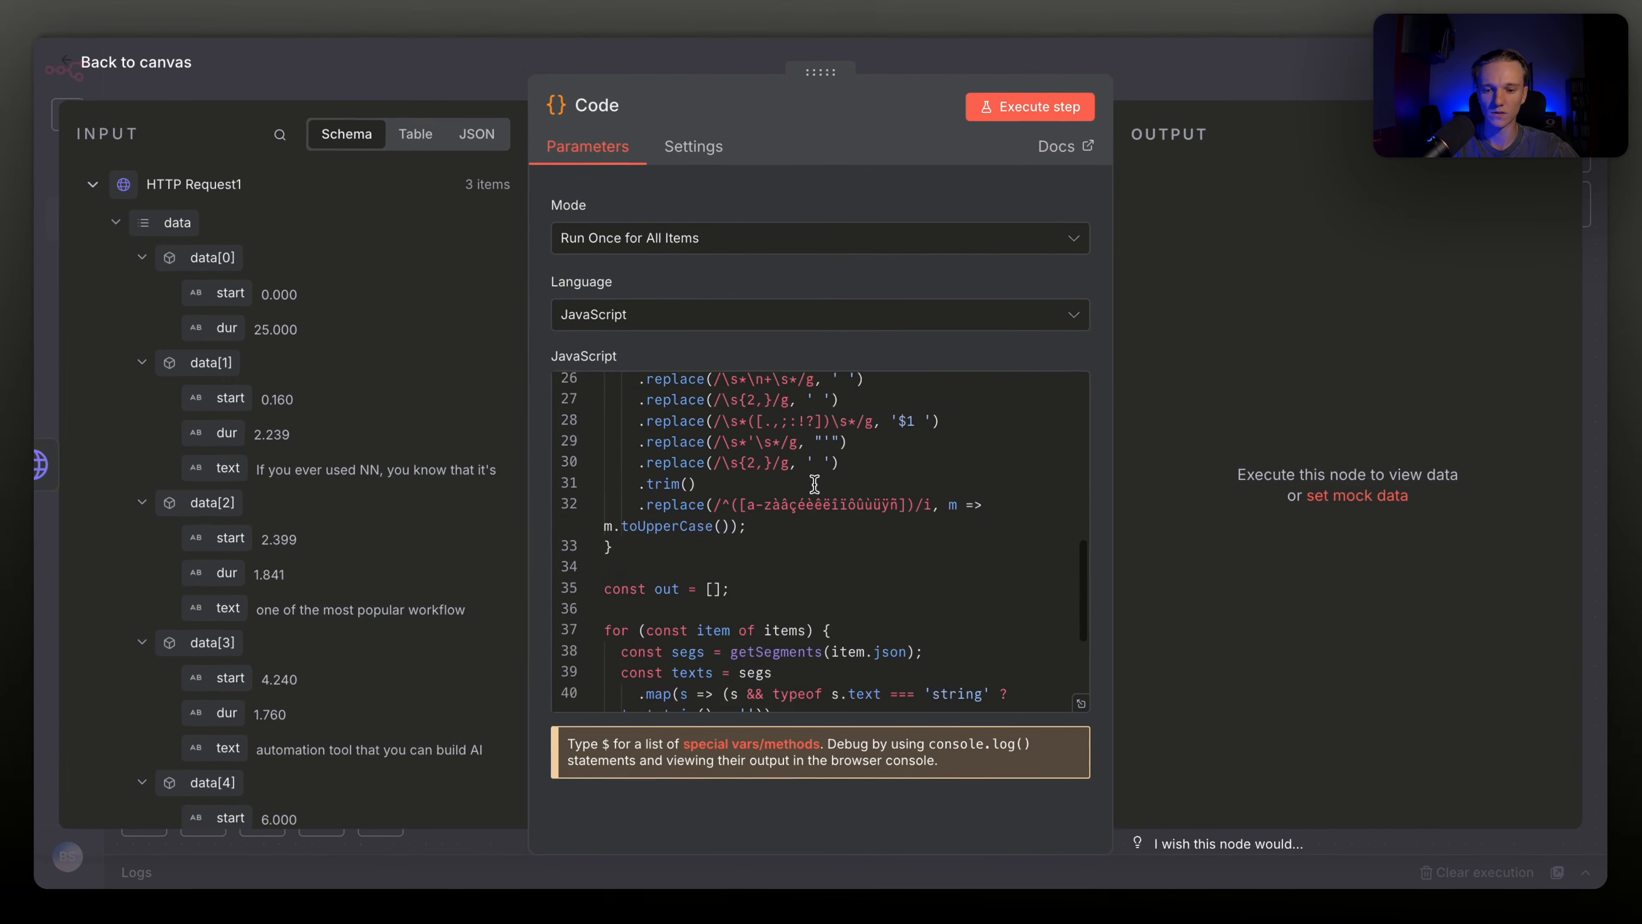
scroll(815, 484, down, 3)
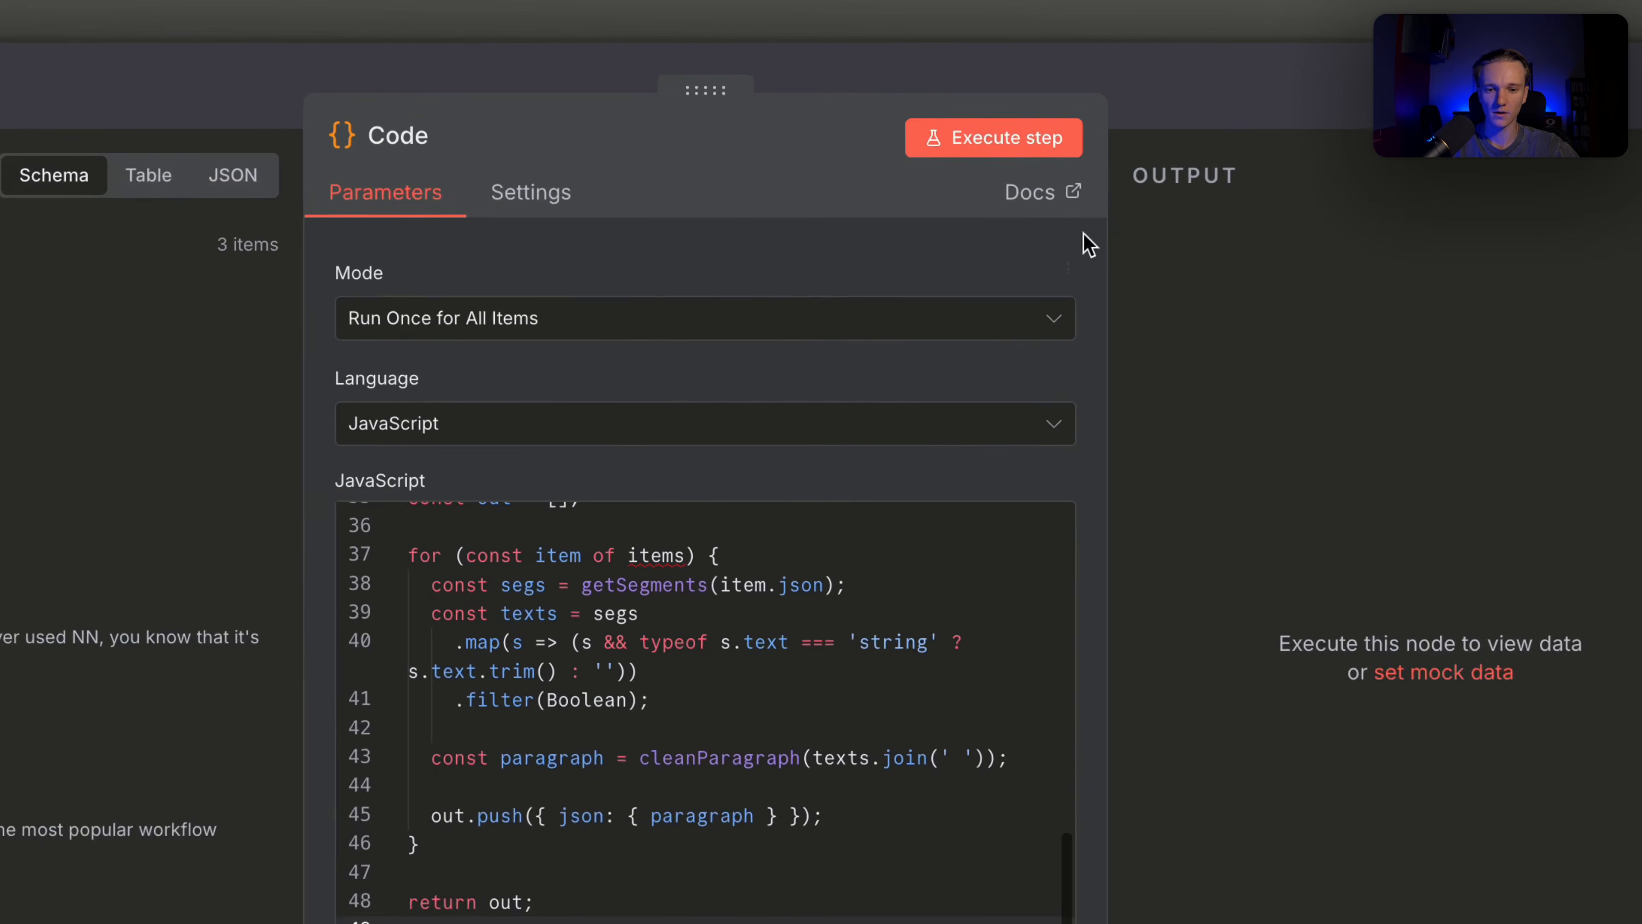
click(1141, 74)
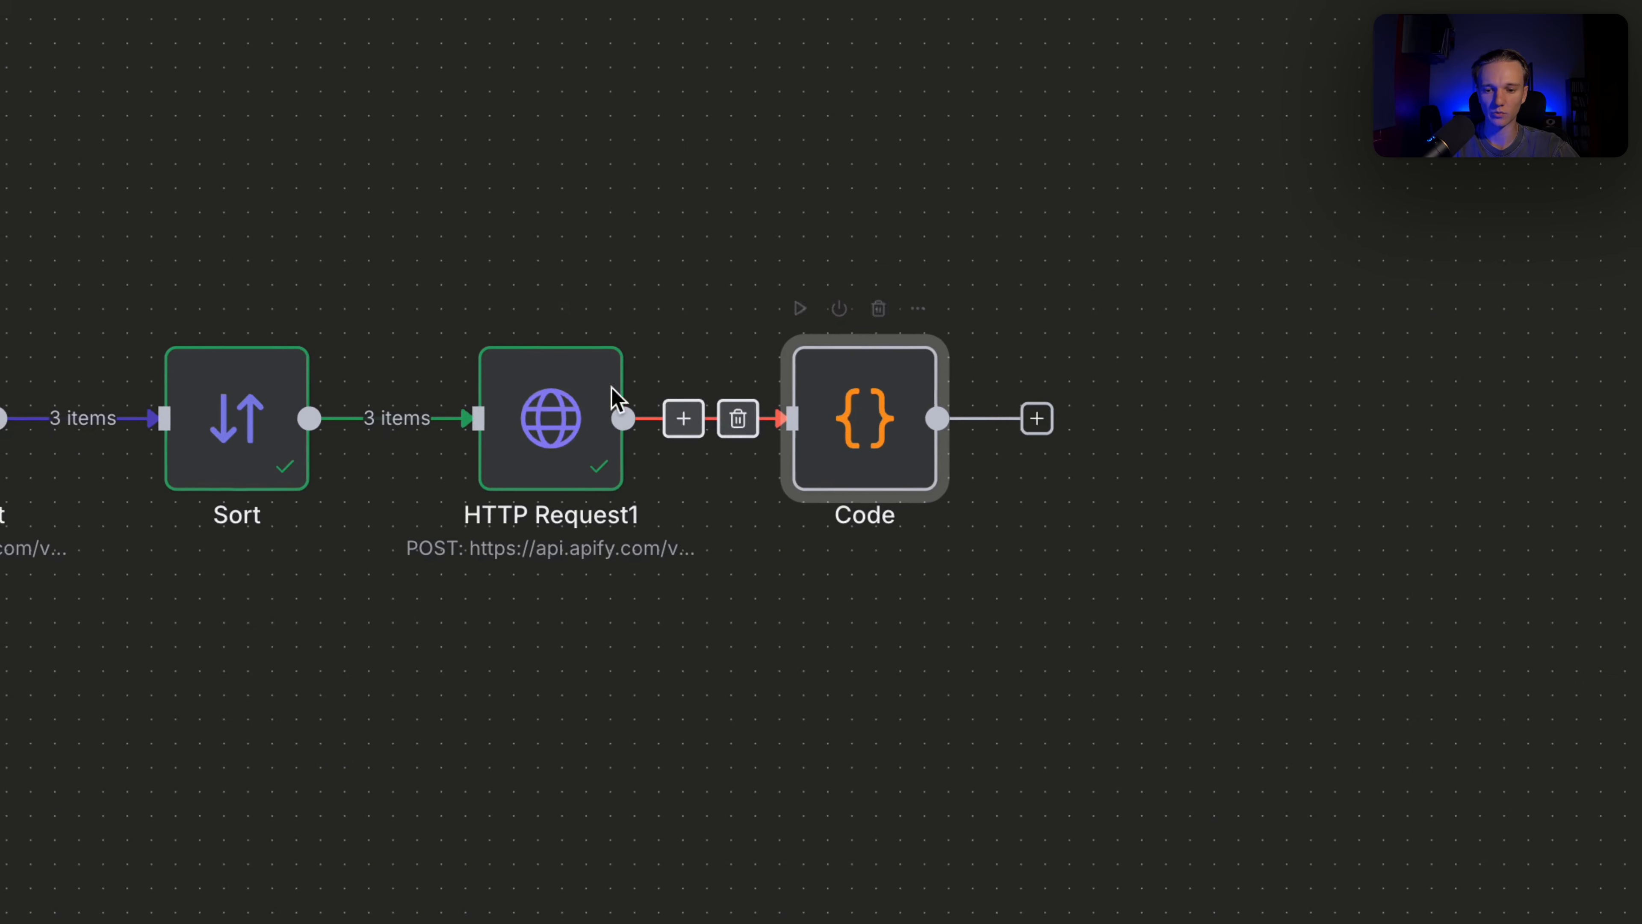
Pin the output data of the transcript HTTP Request1 node on the canvas
click(577, 409)
key(p)
click(290, 421)
click(712, 343)
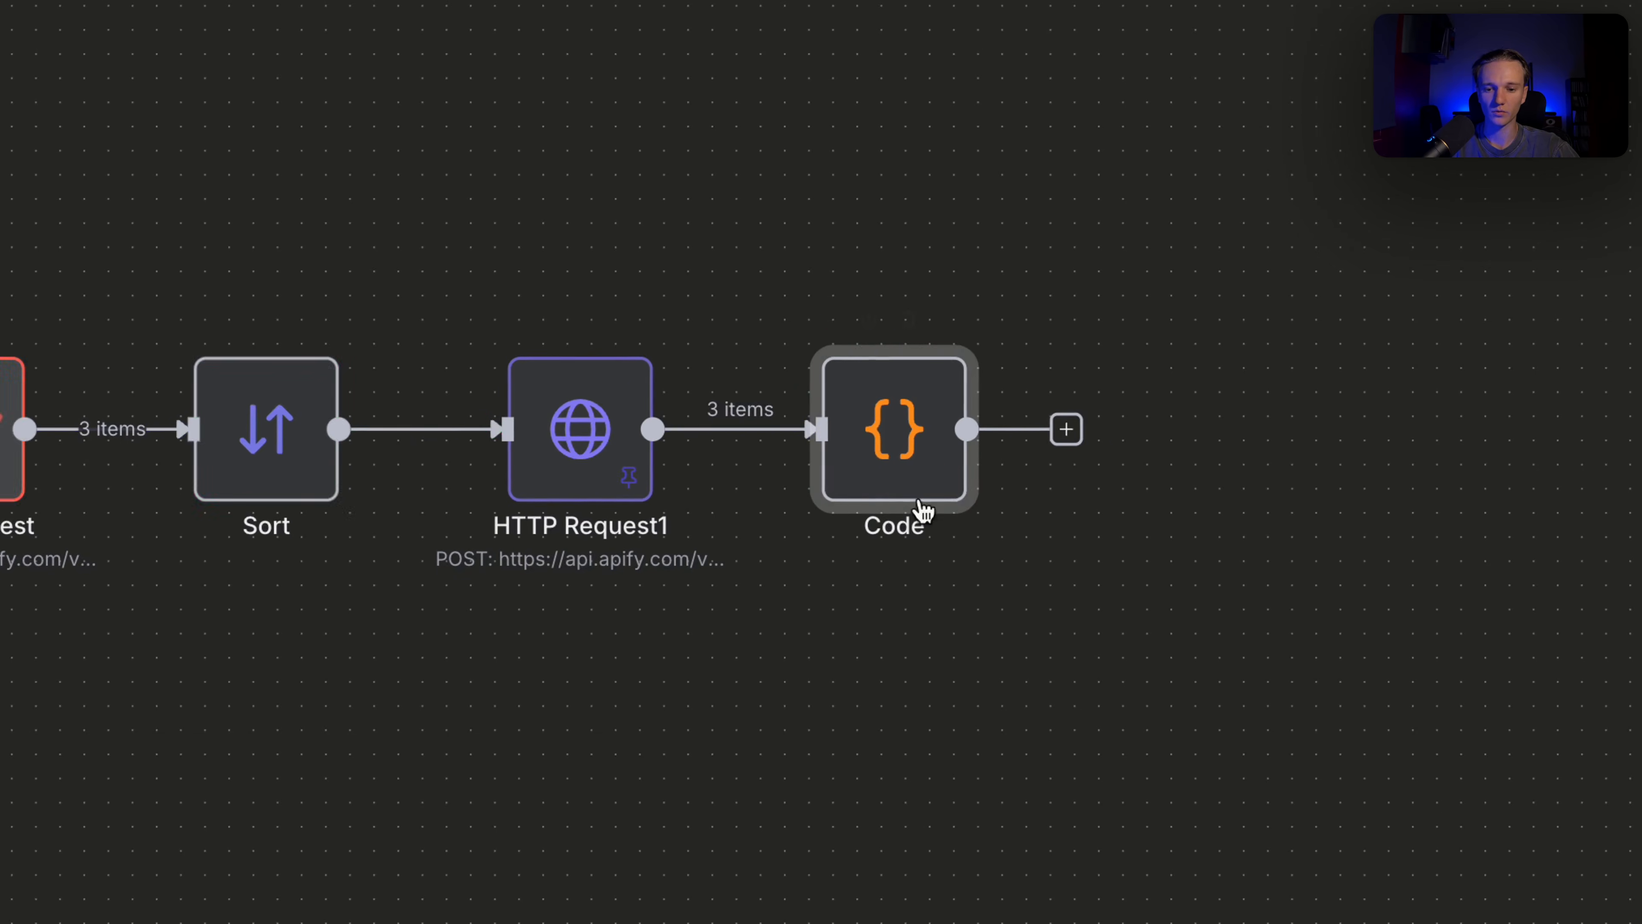
Execute the Code node and review the merged transcript paragraph in its output
double_click(895, 475)
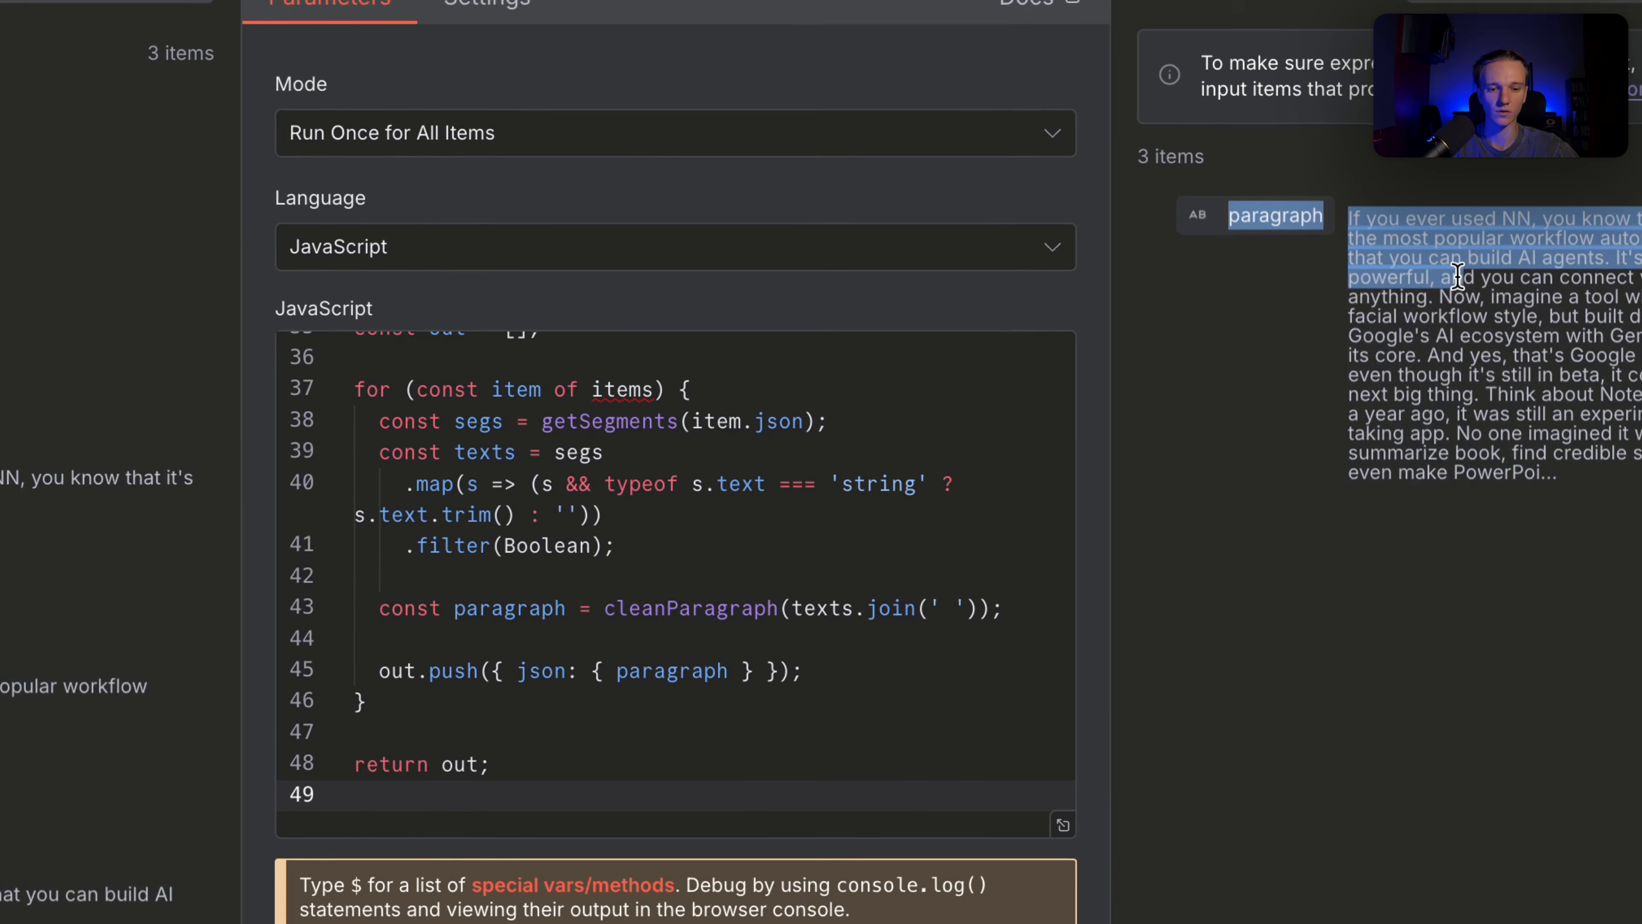
drag(1457, 275, 1594, 494)
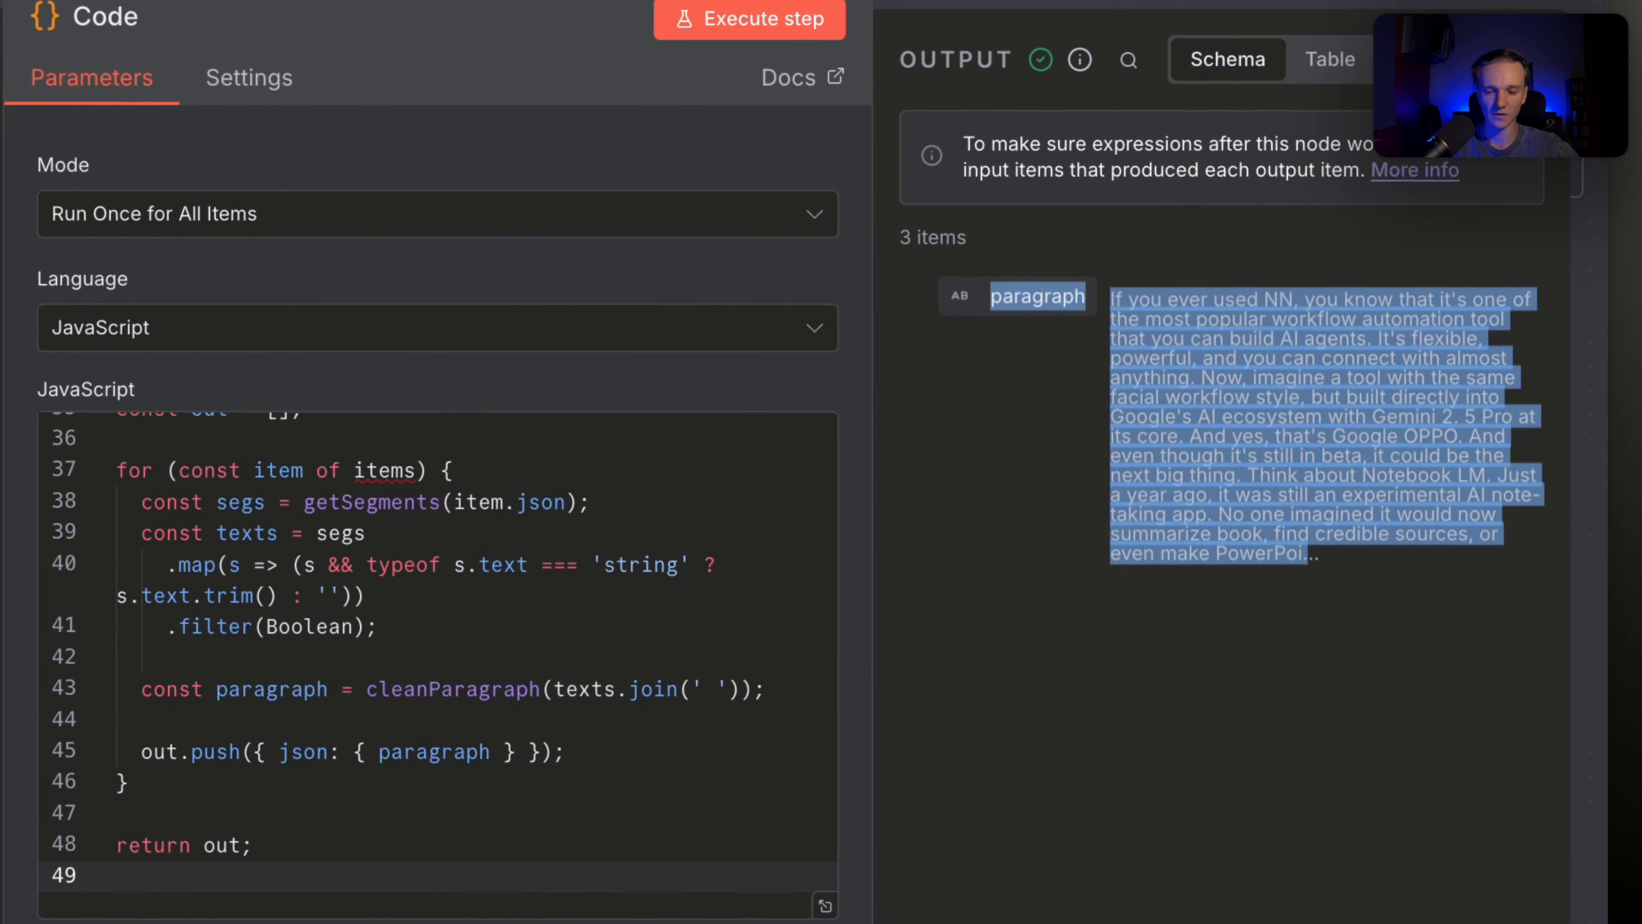
key(Escape)
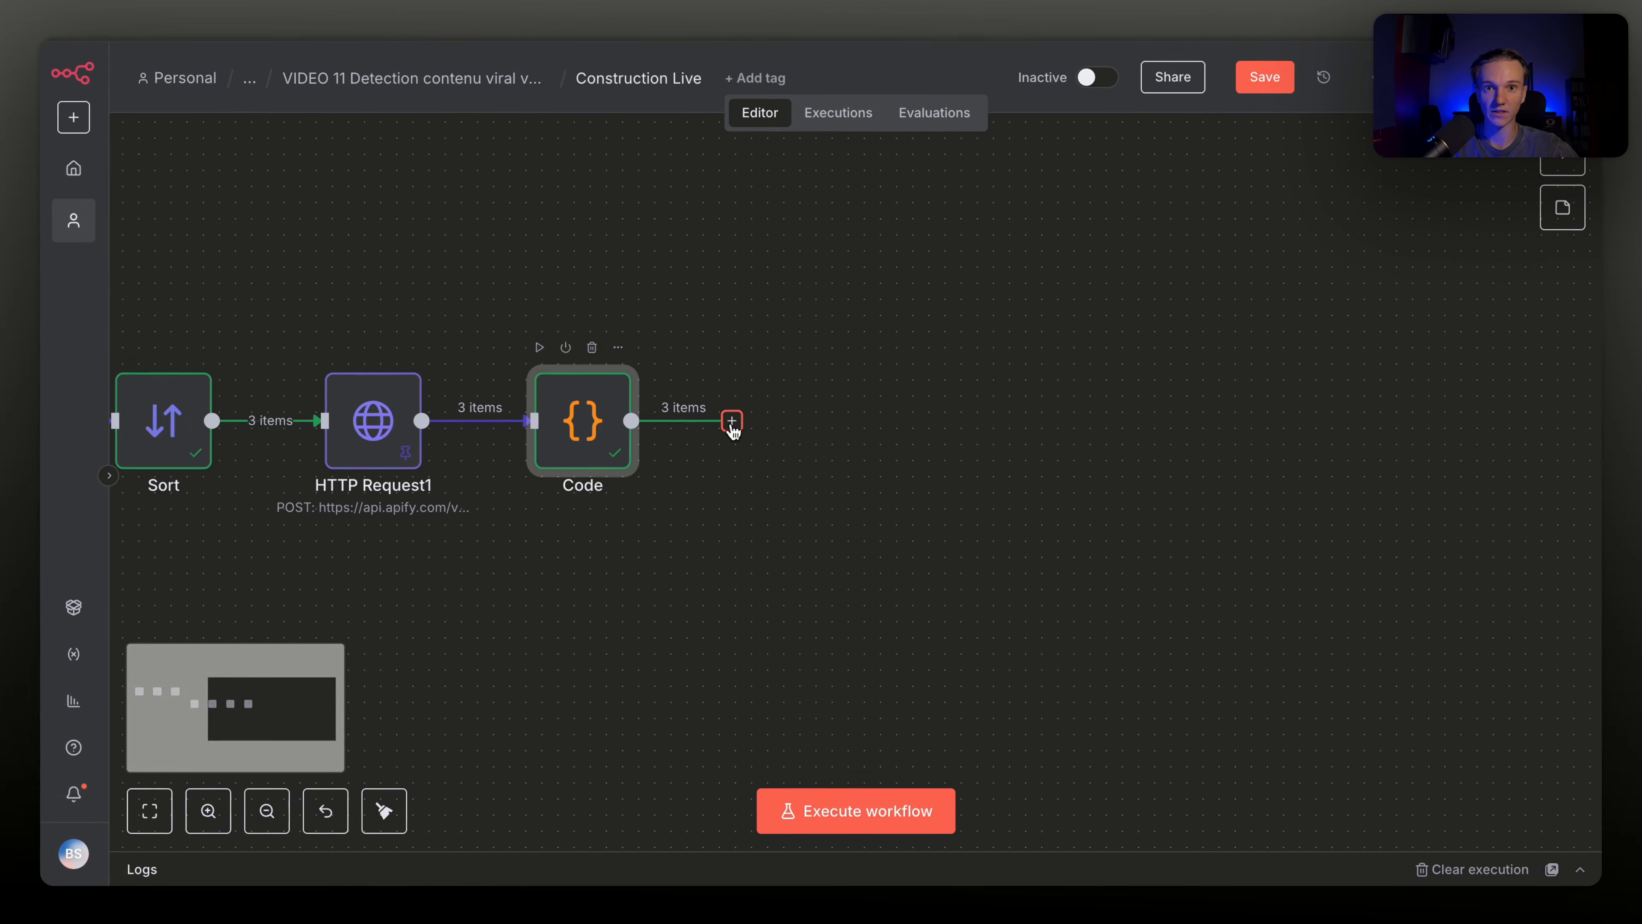
Add an OpenAI Analyze image node after the Code node and open its settings
click(732, 421)
text(open)
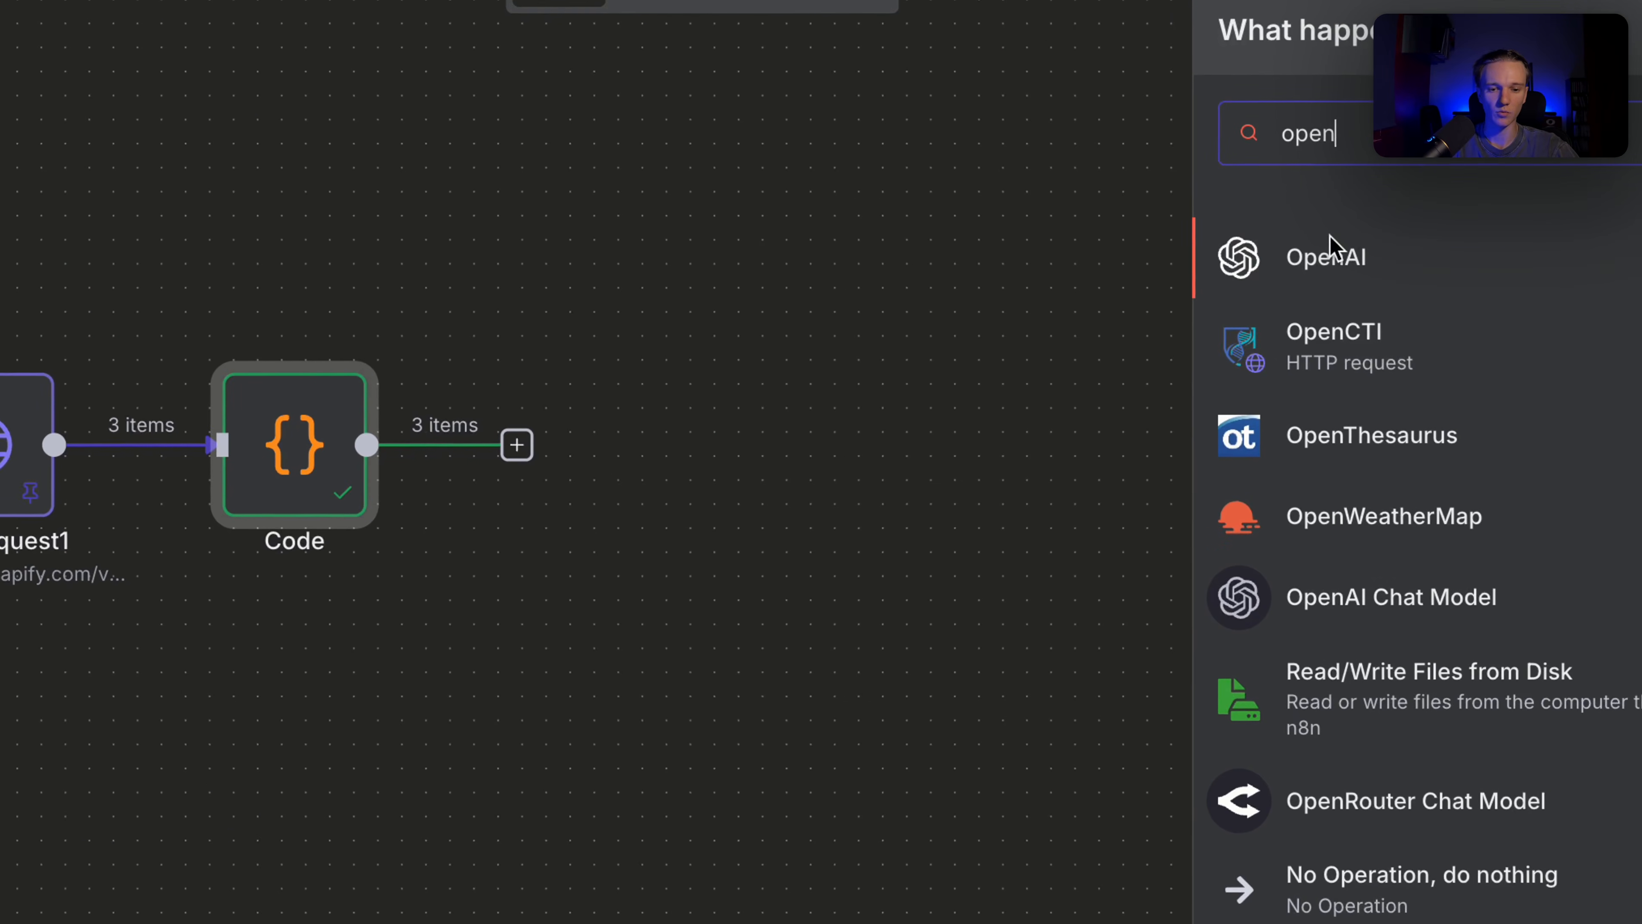
click(1330, 249)
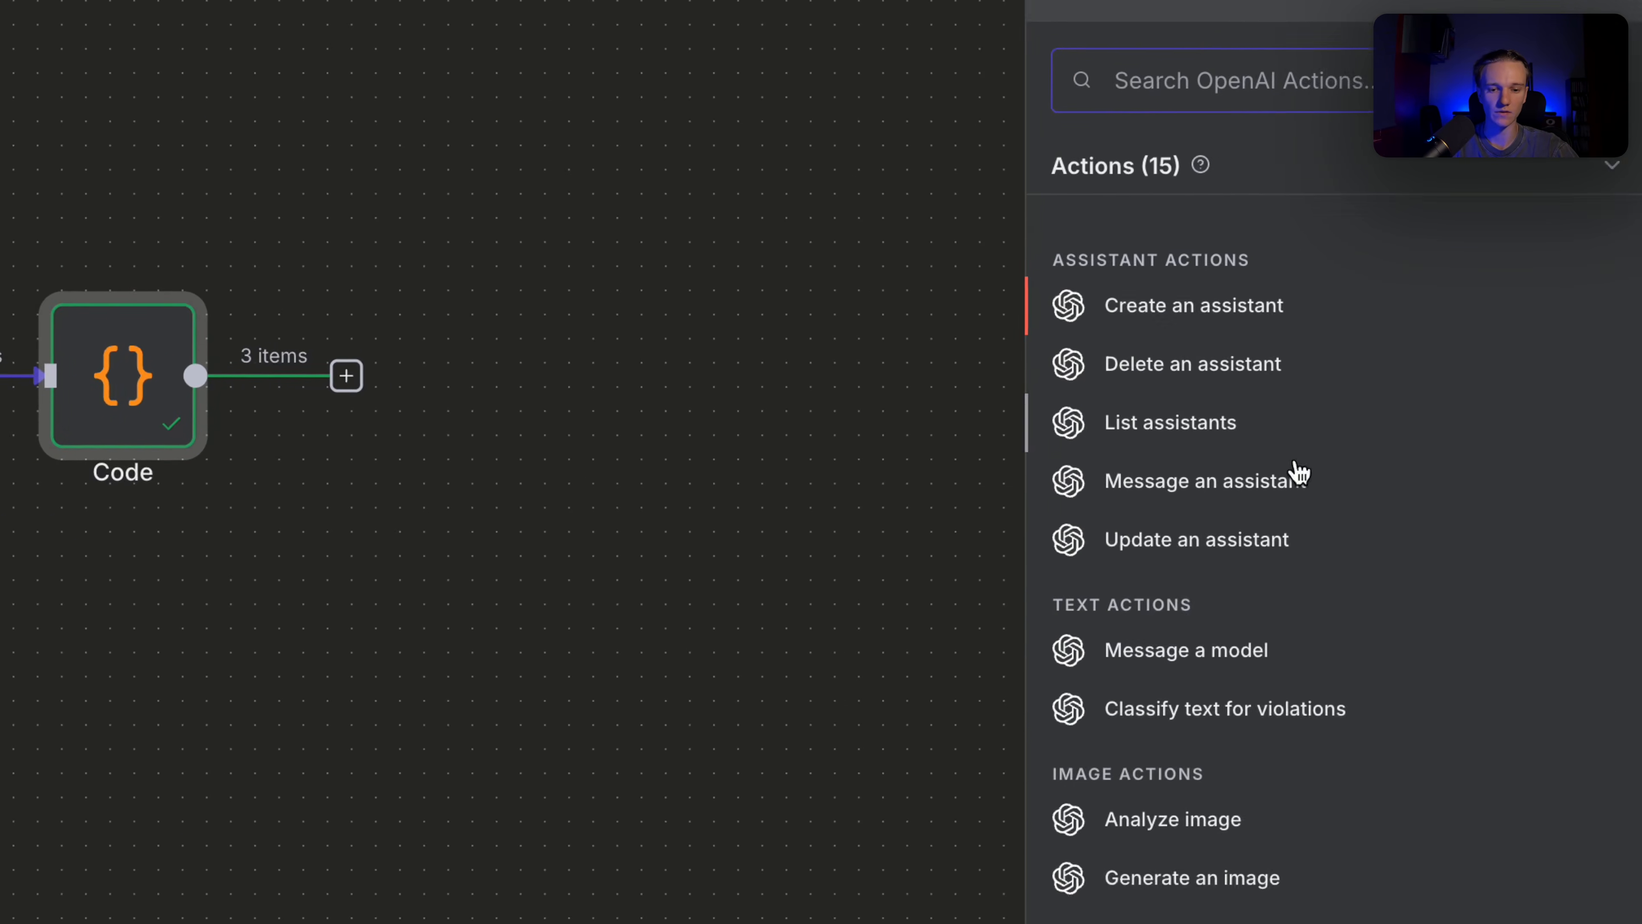
scroll(1271, 605, down, 5)
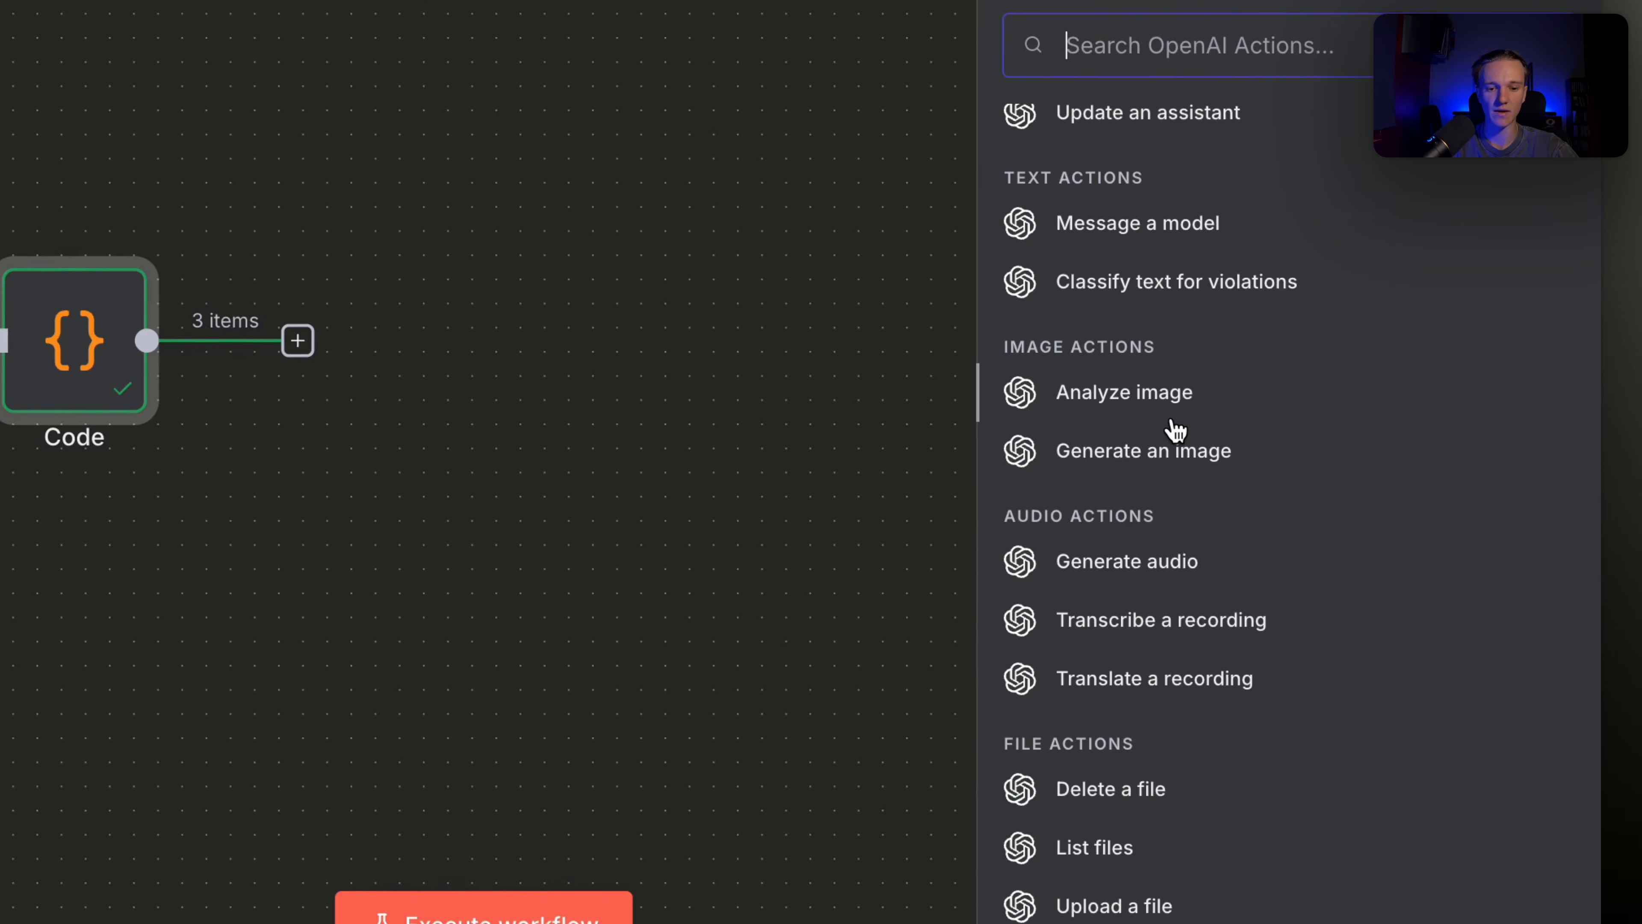
click(1175, 424)
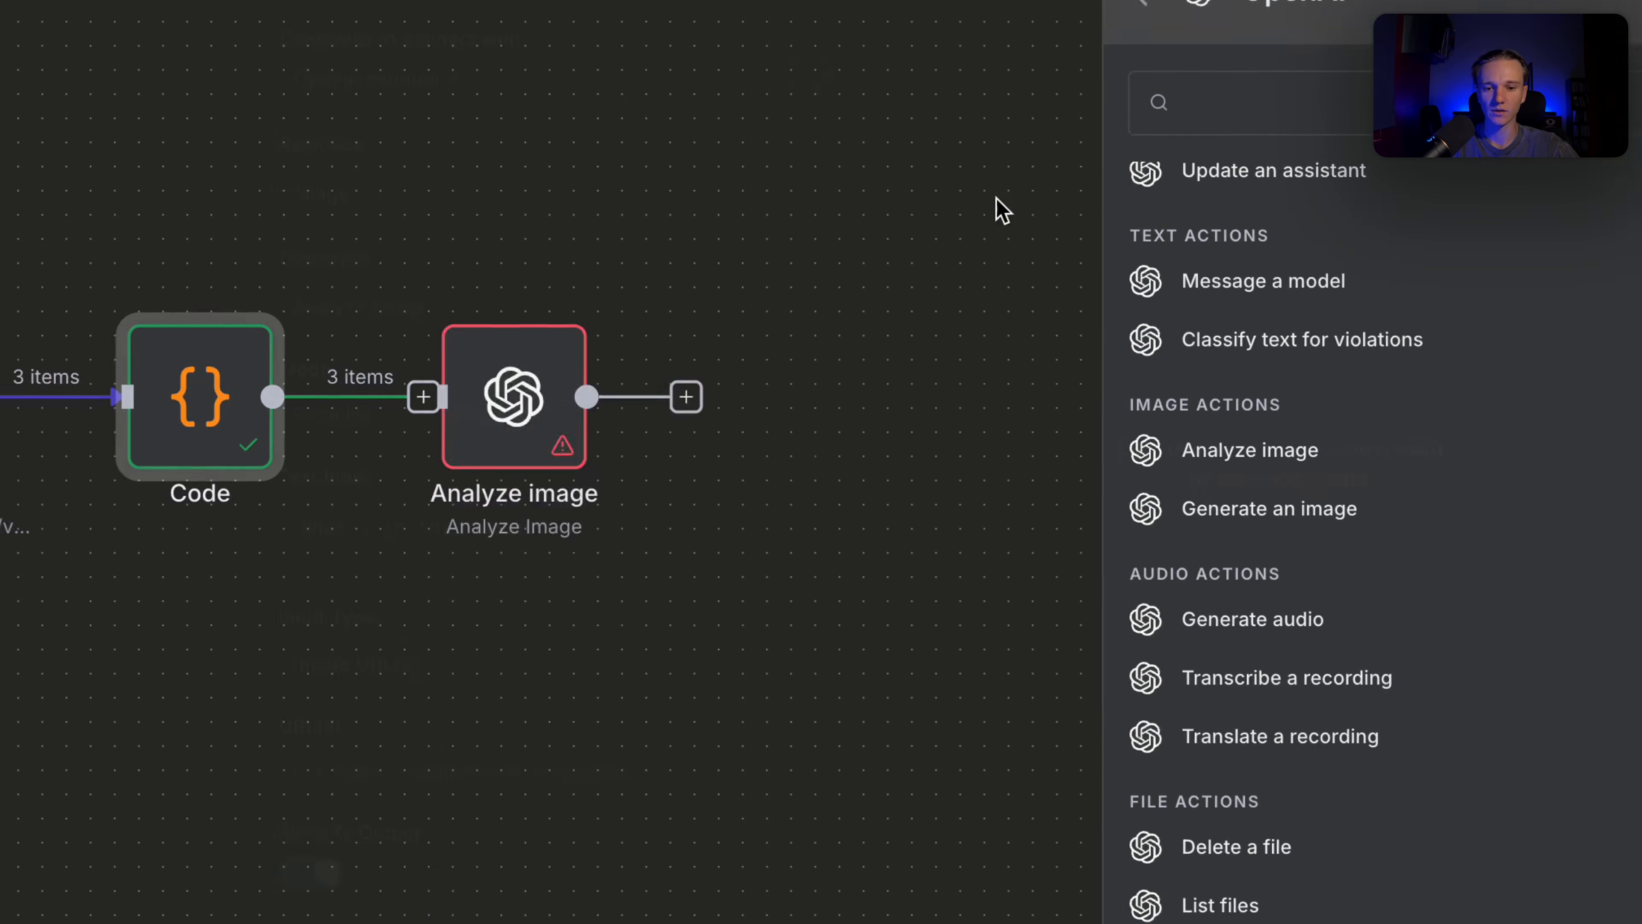
key(Escape)
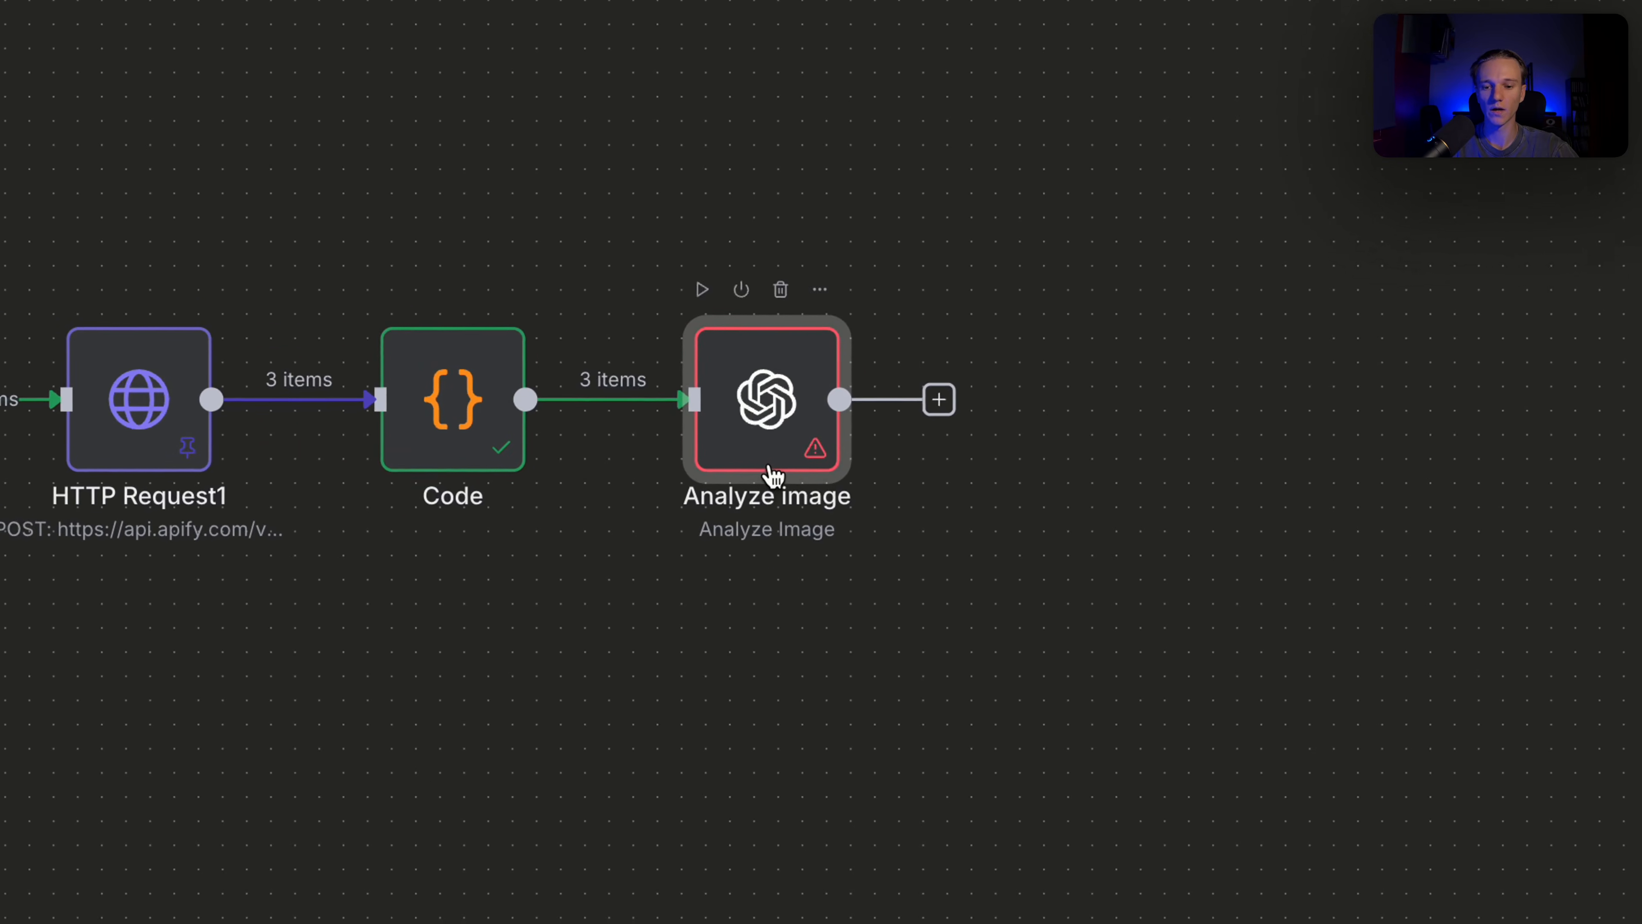
double_click(773, 477)
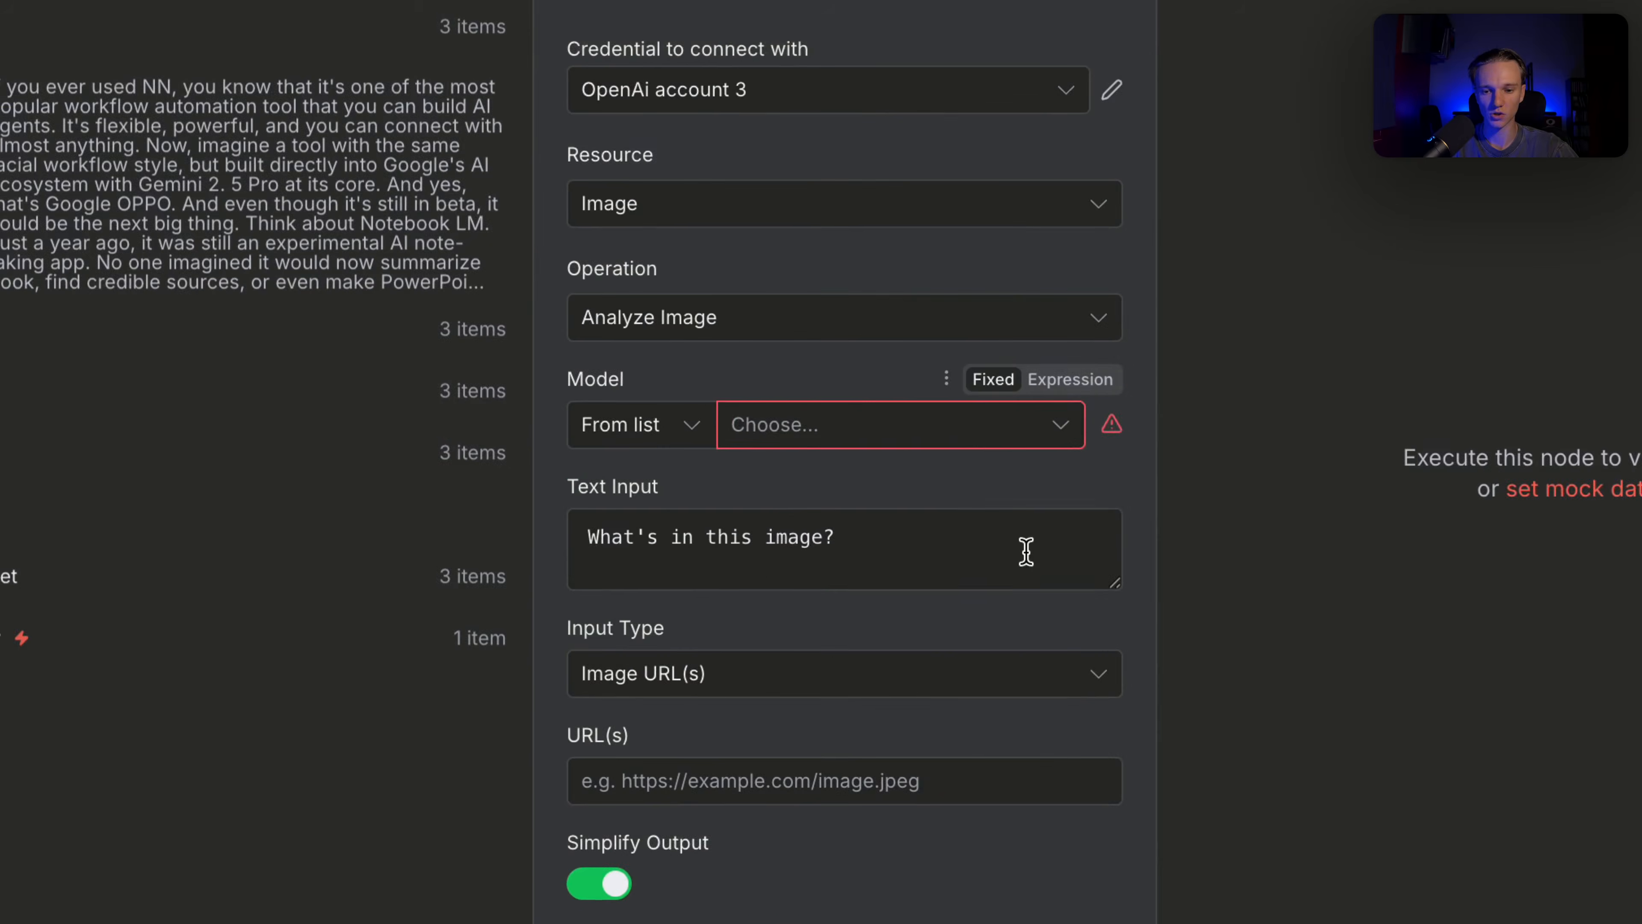
click(612, 614)
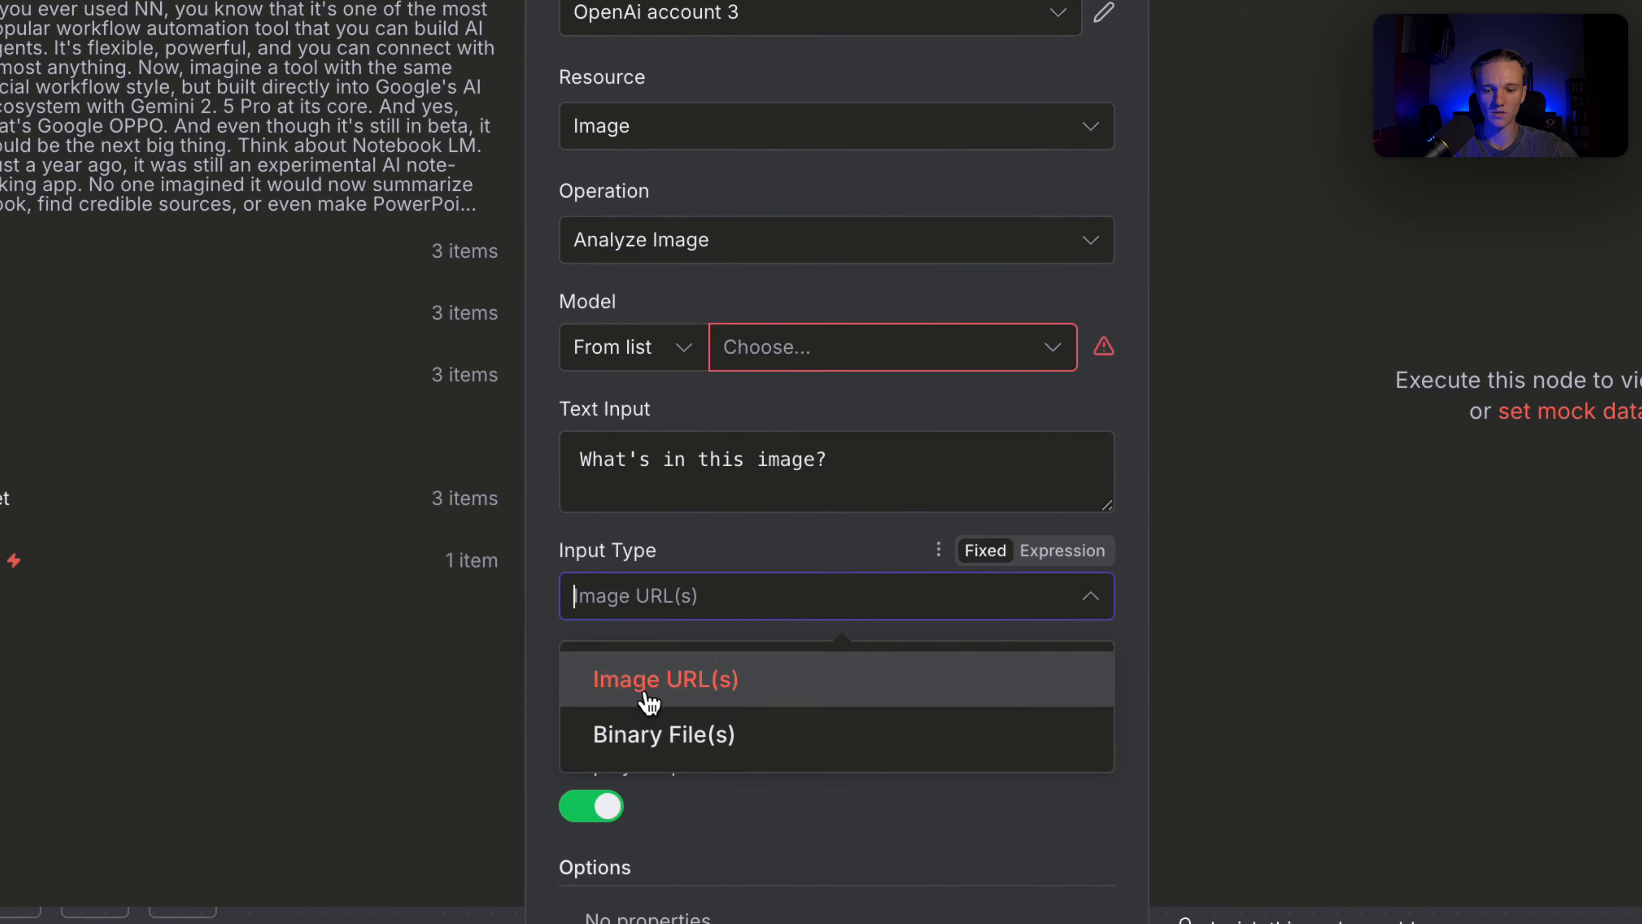
click(666, 733)
click(679, 605)
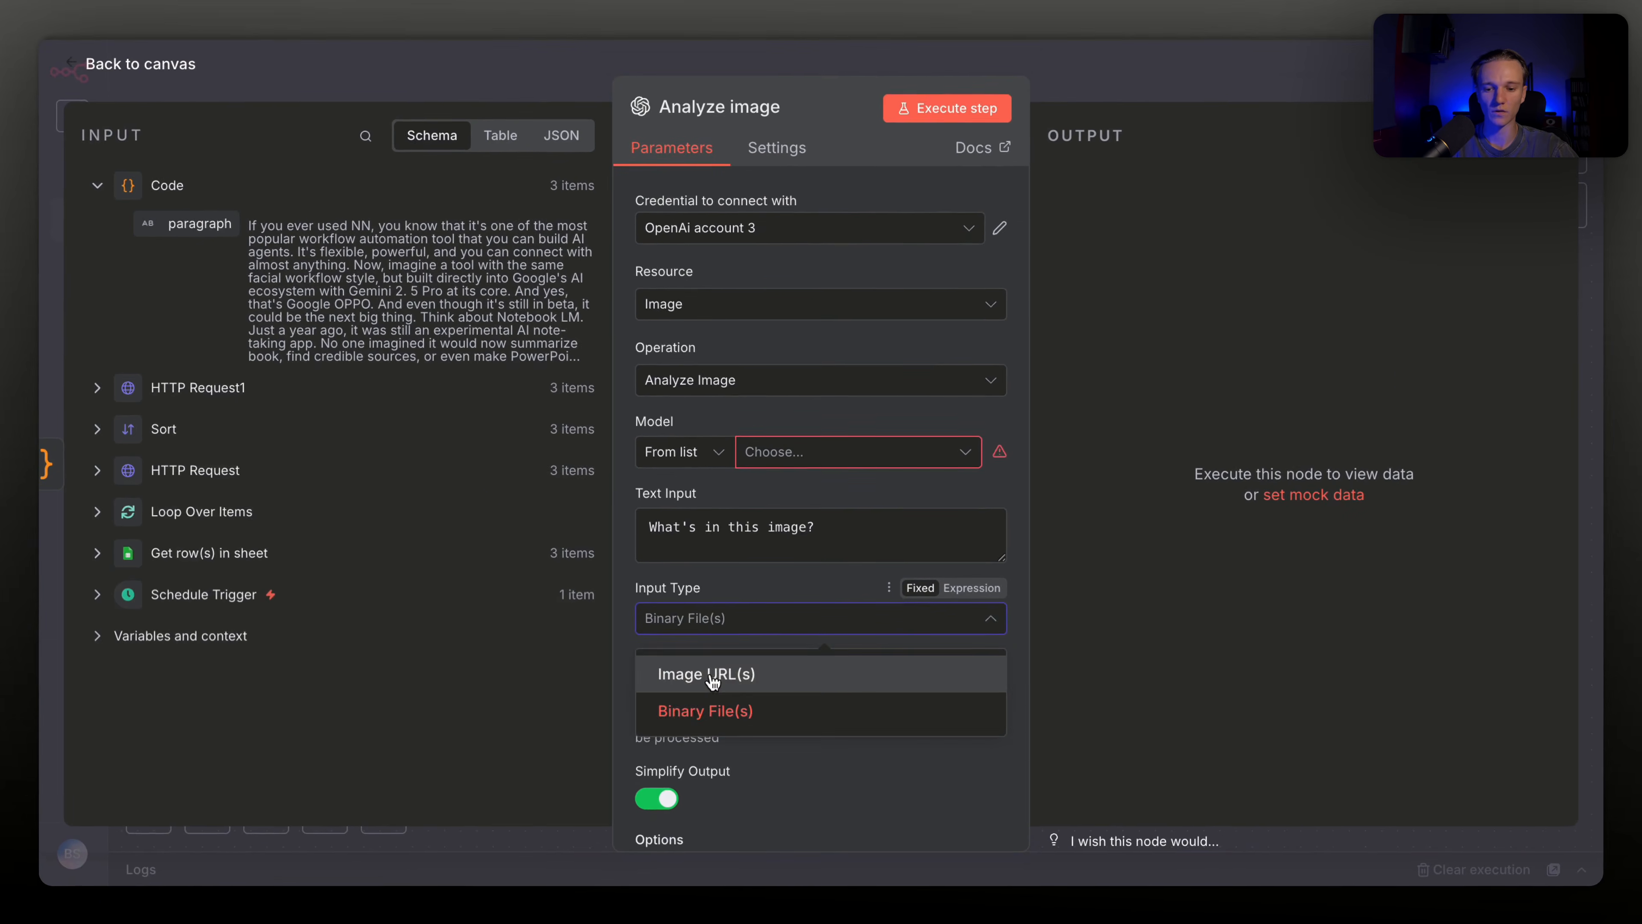
click(711, 676)
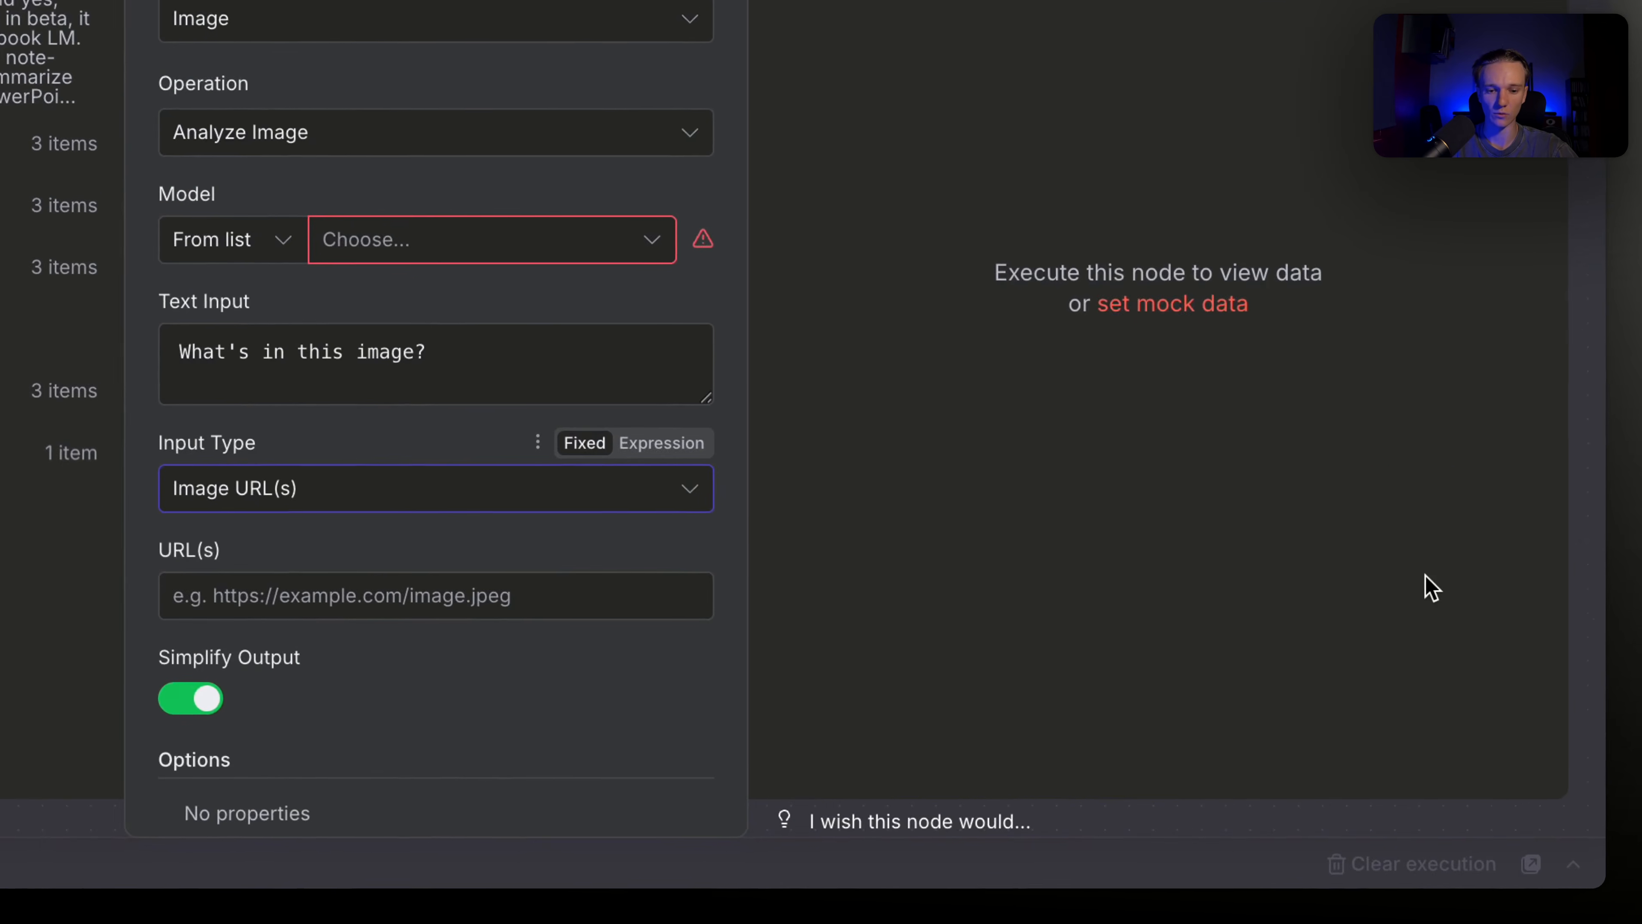
Set the model to GPT-4O and replace the text input with the French prompt for describing a YouTube thumbnail in one detailed paragraph
click(555, 253)
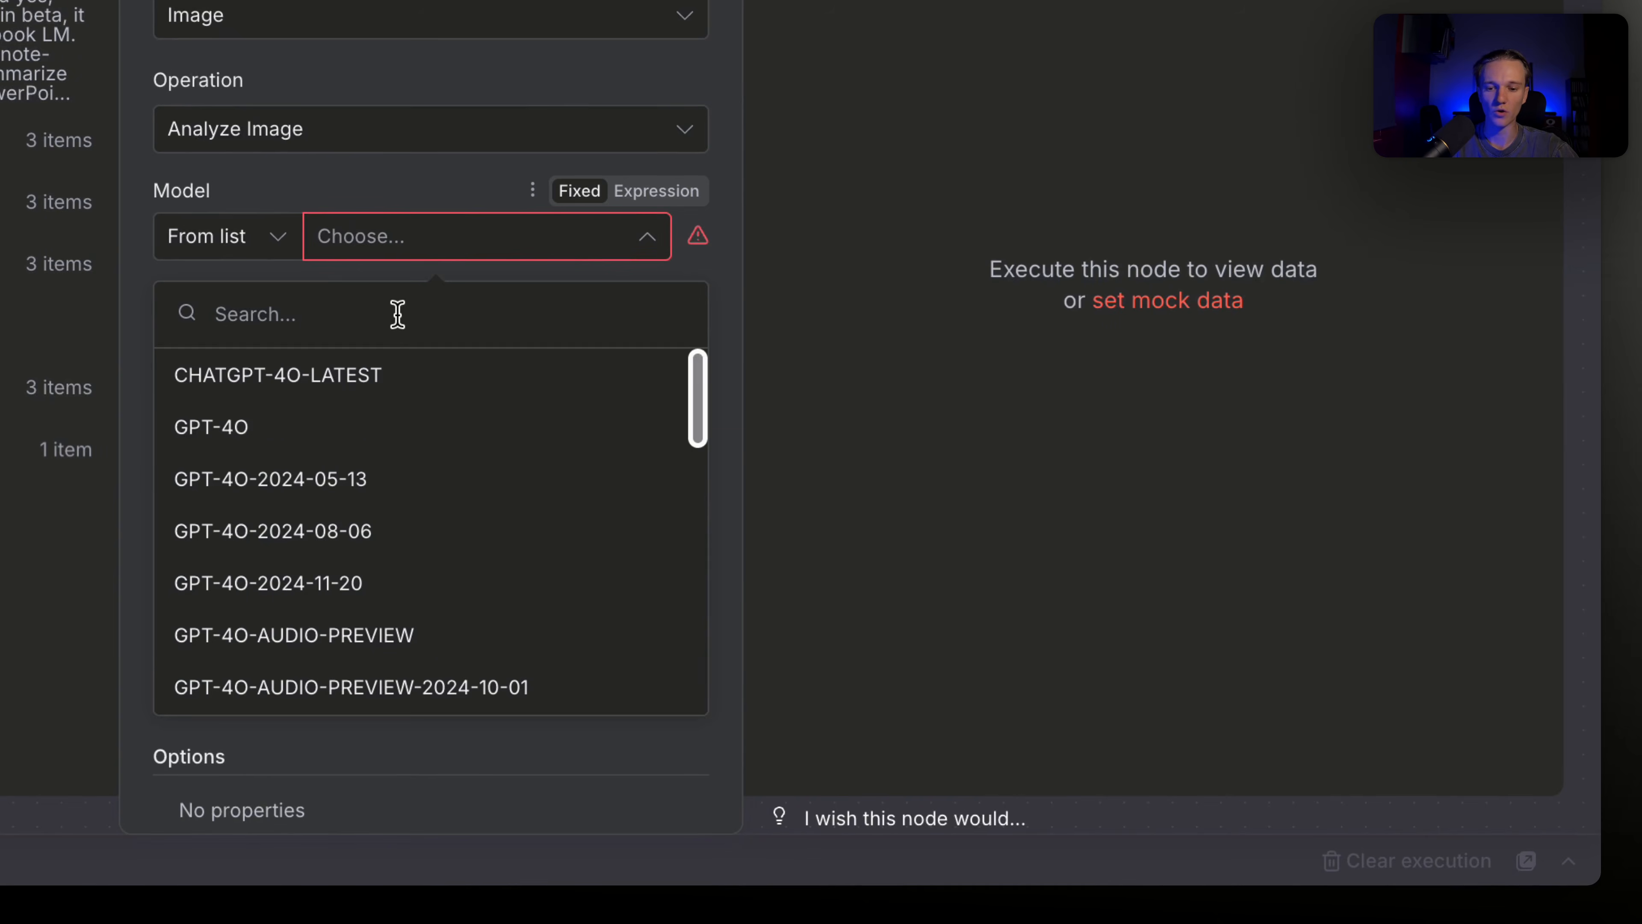
click(408, 429)
triple_click(364, 343)
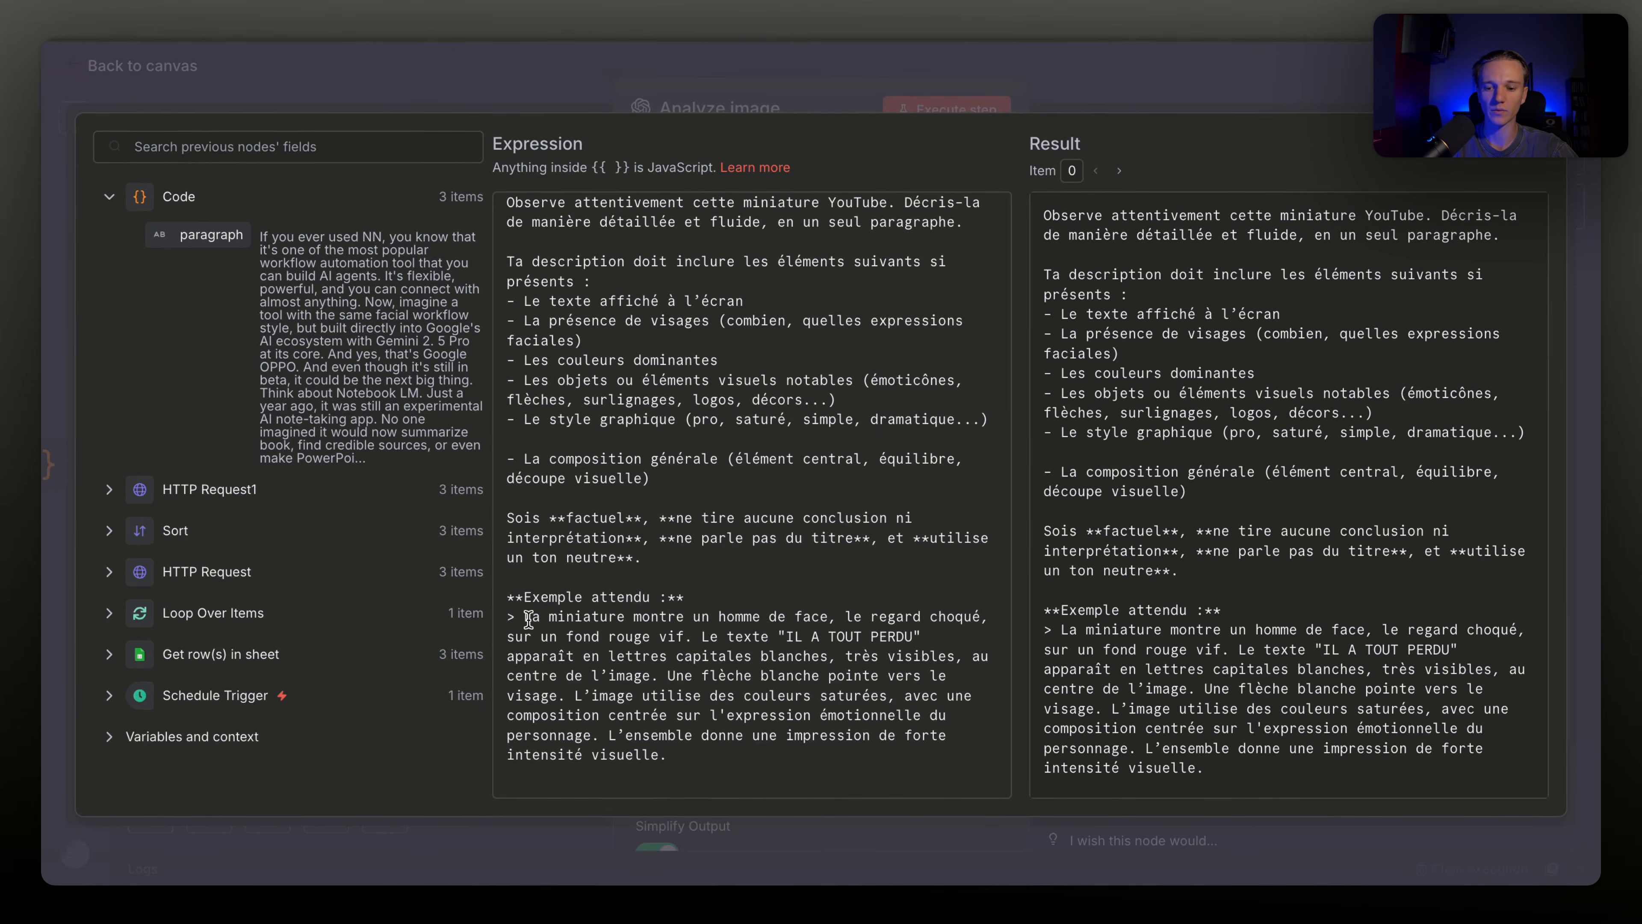
drag(528, 619, 666, 754)
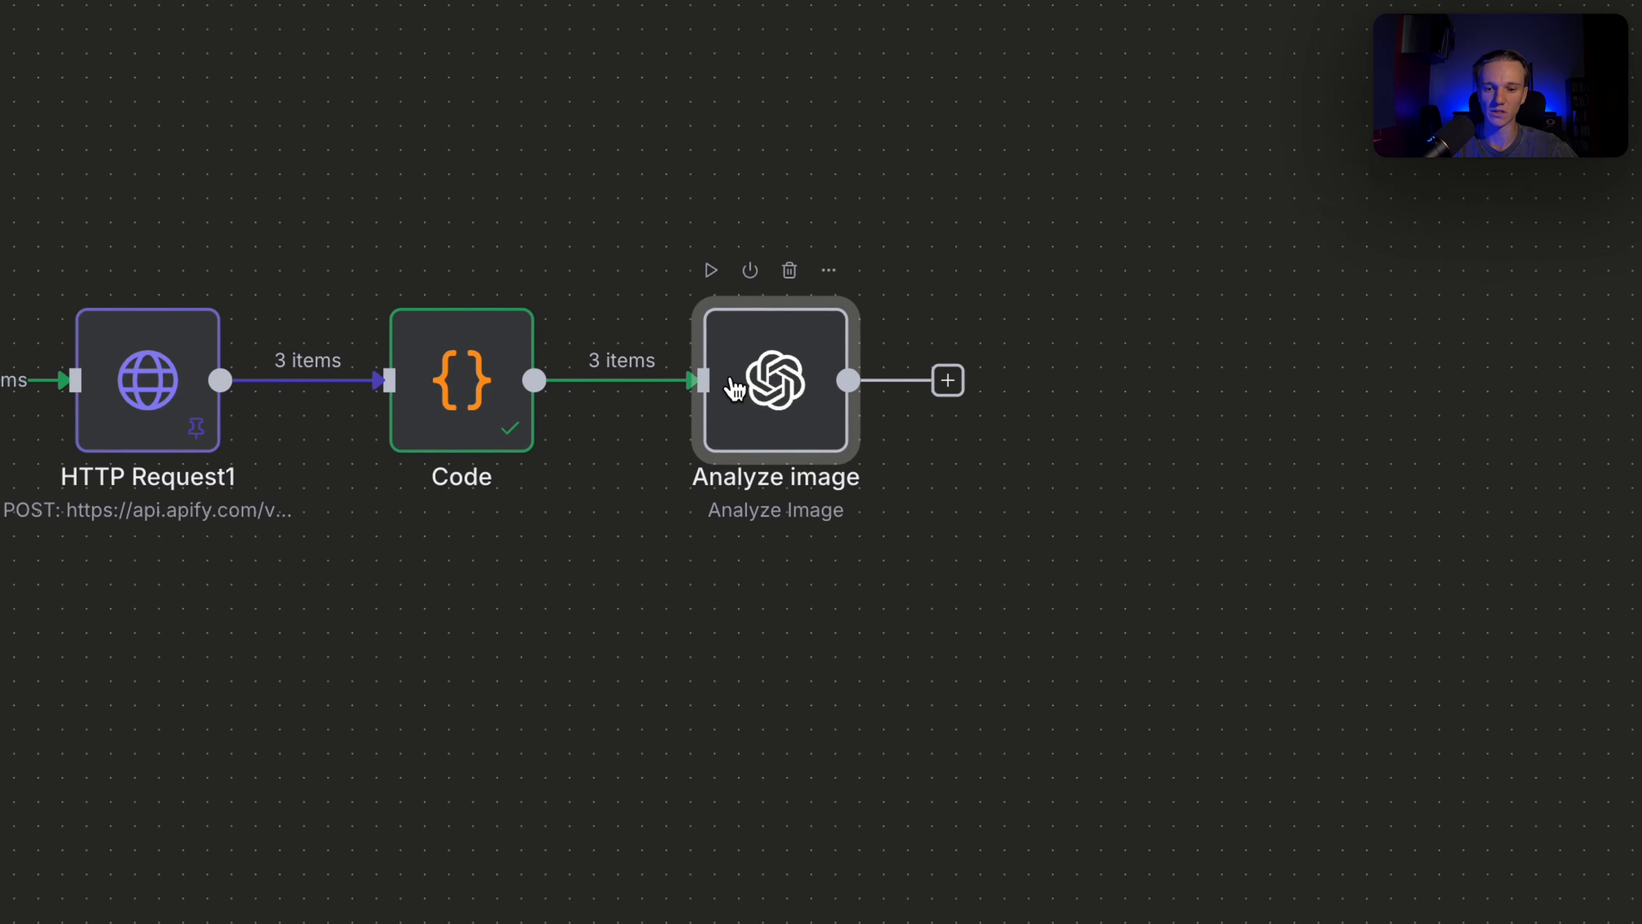
Map the Analyze image node's URL(s) to the first HTTP Request's thumbnail with {{ $('HTTP Request').item.json.thumbnailUrl }}
double_click(751, 374)
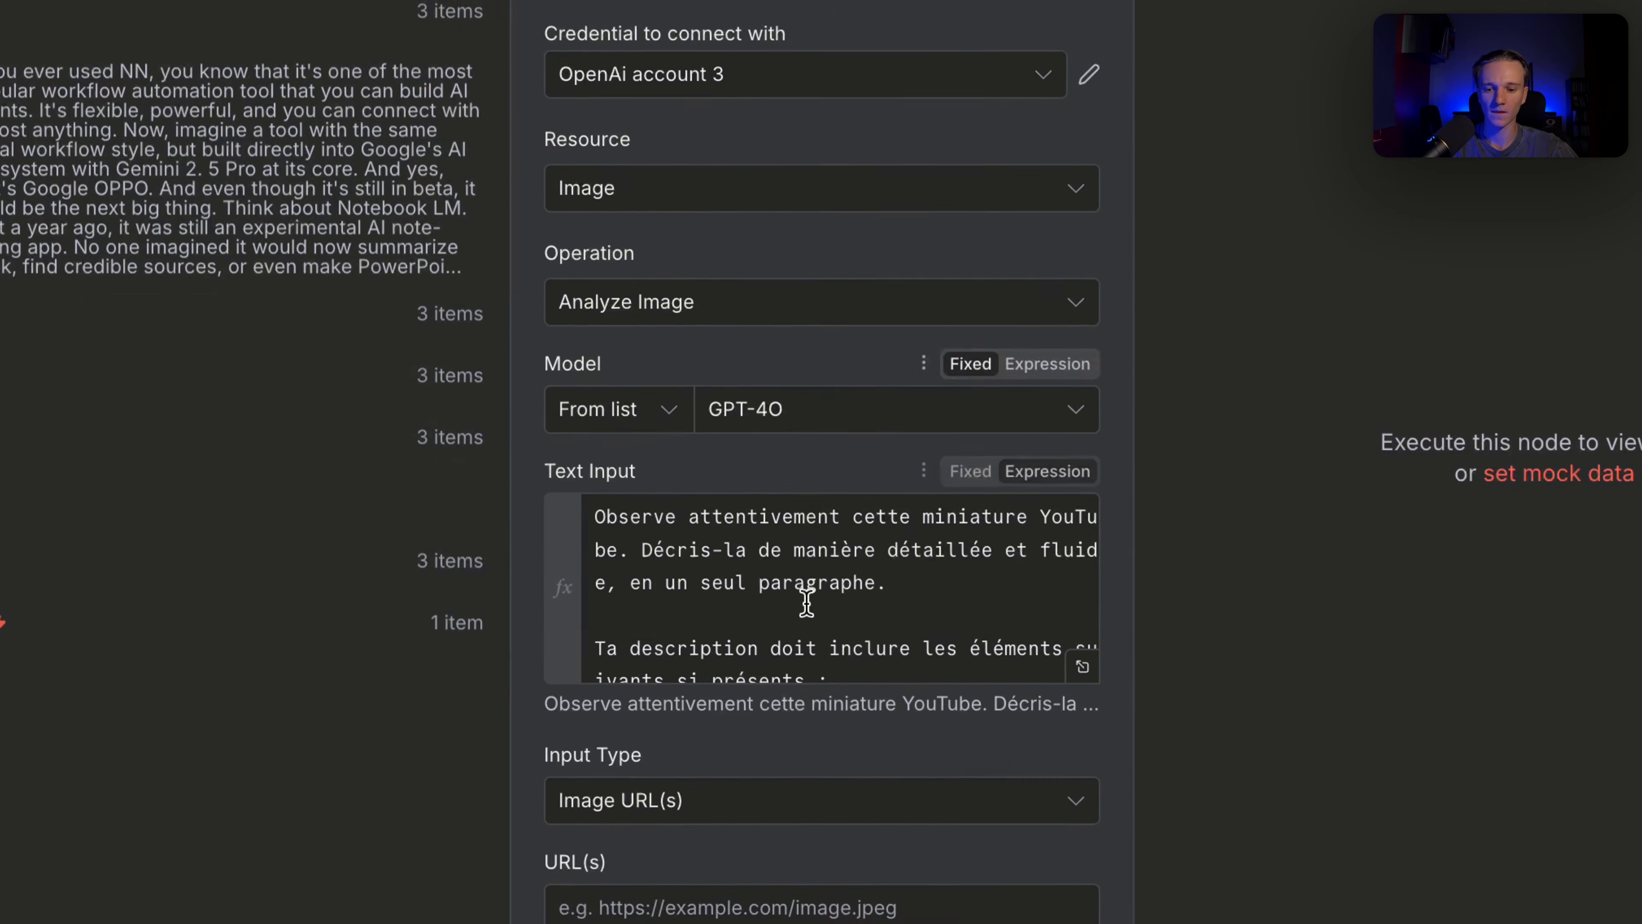
click(560, 907)
scroll(576, 829, down, 4)
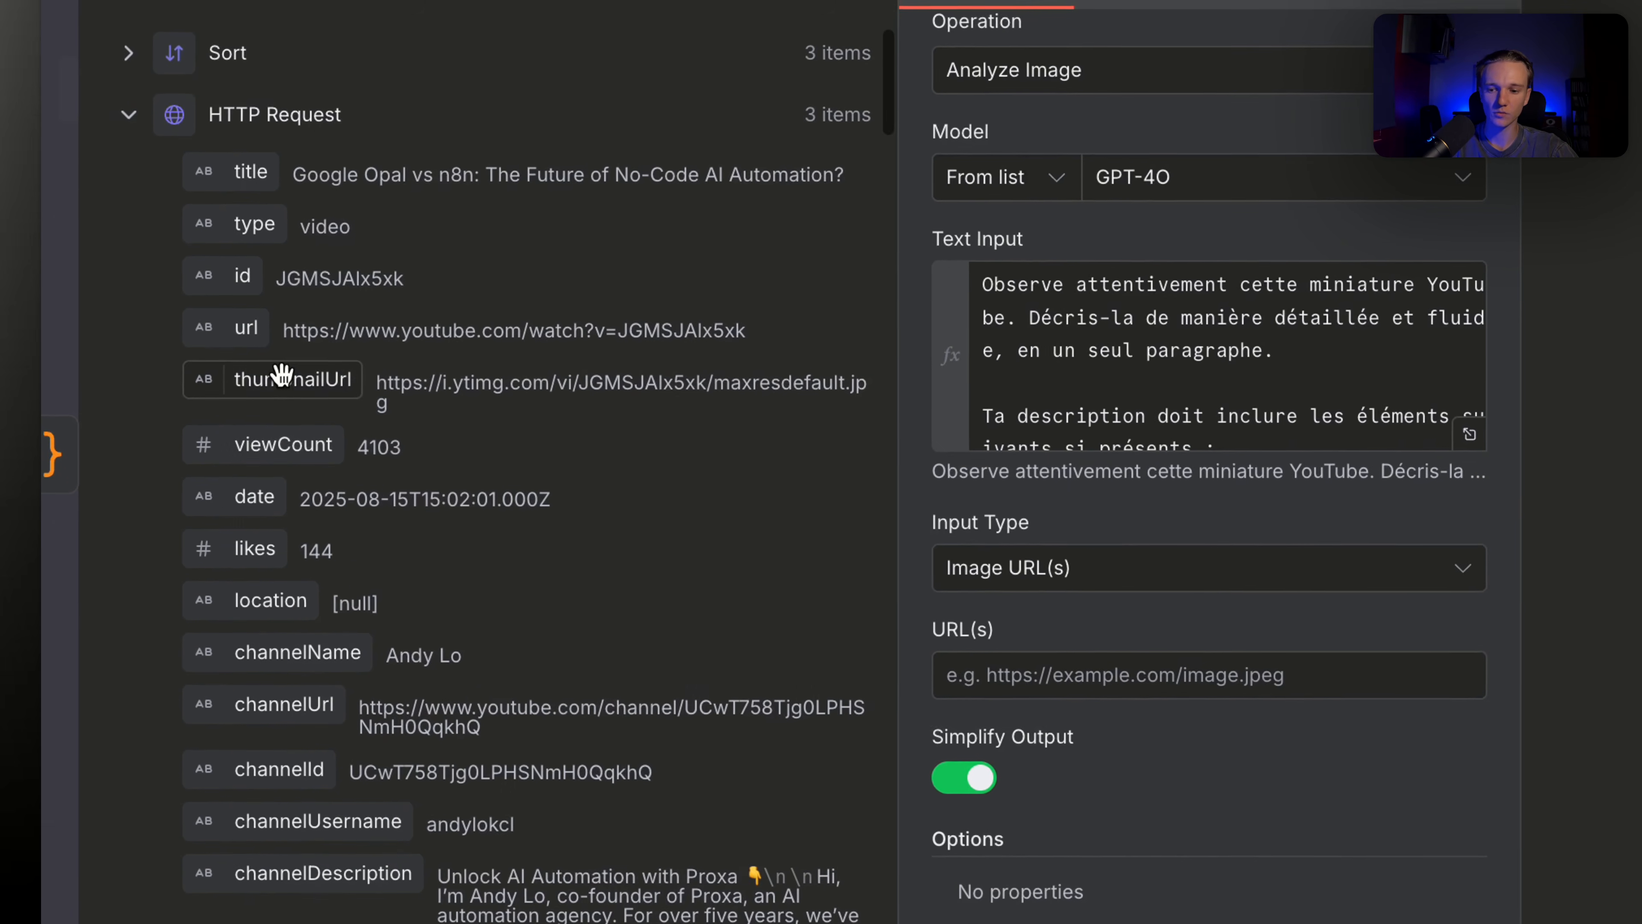
drag(289, 383, 1035, 674)
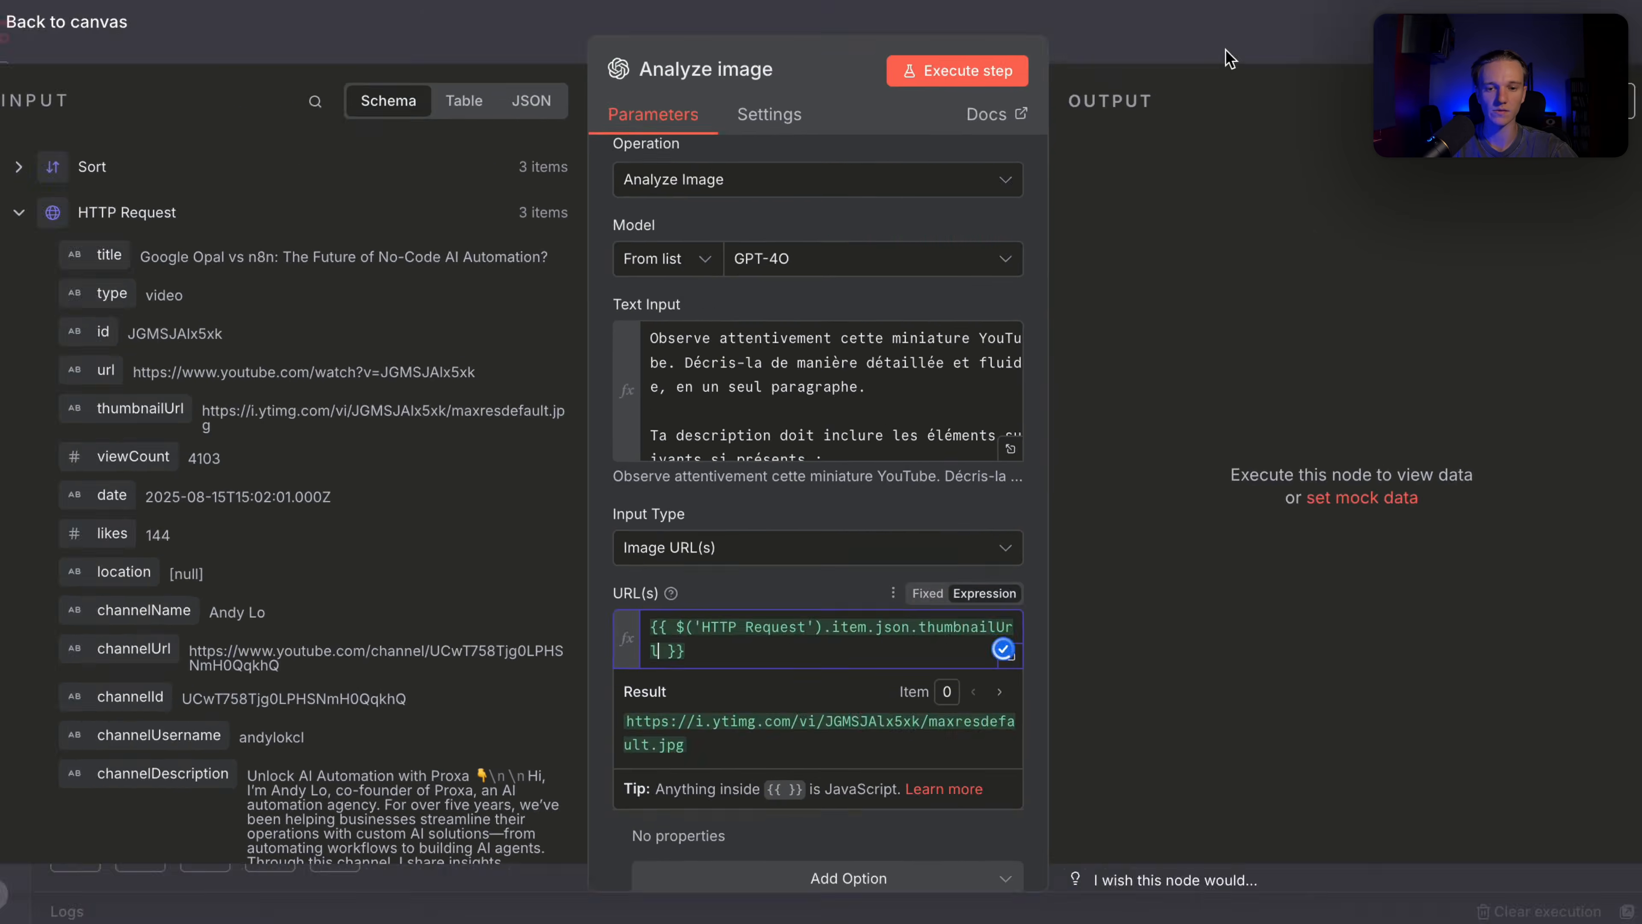
Execute the Analyze image node and review the thumbnail description in its output
click(1228, 58)
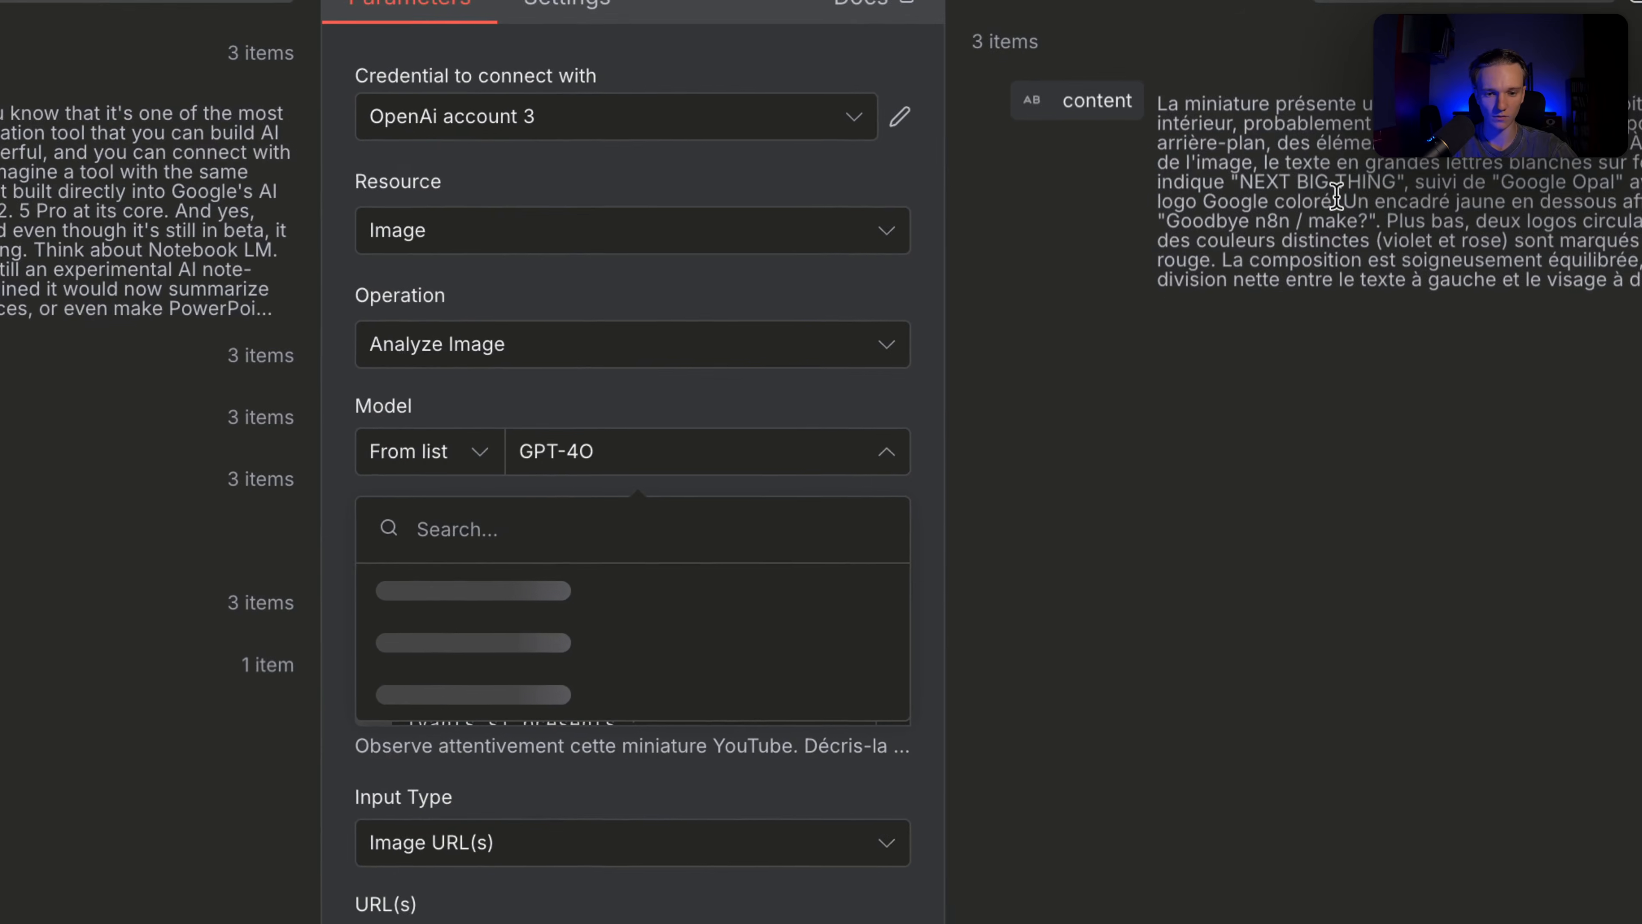
drag(1083, 117, 1516, 305)
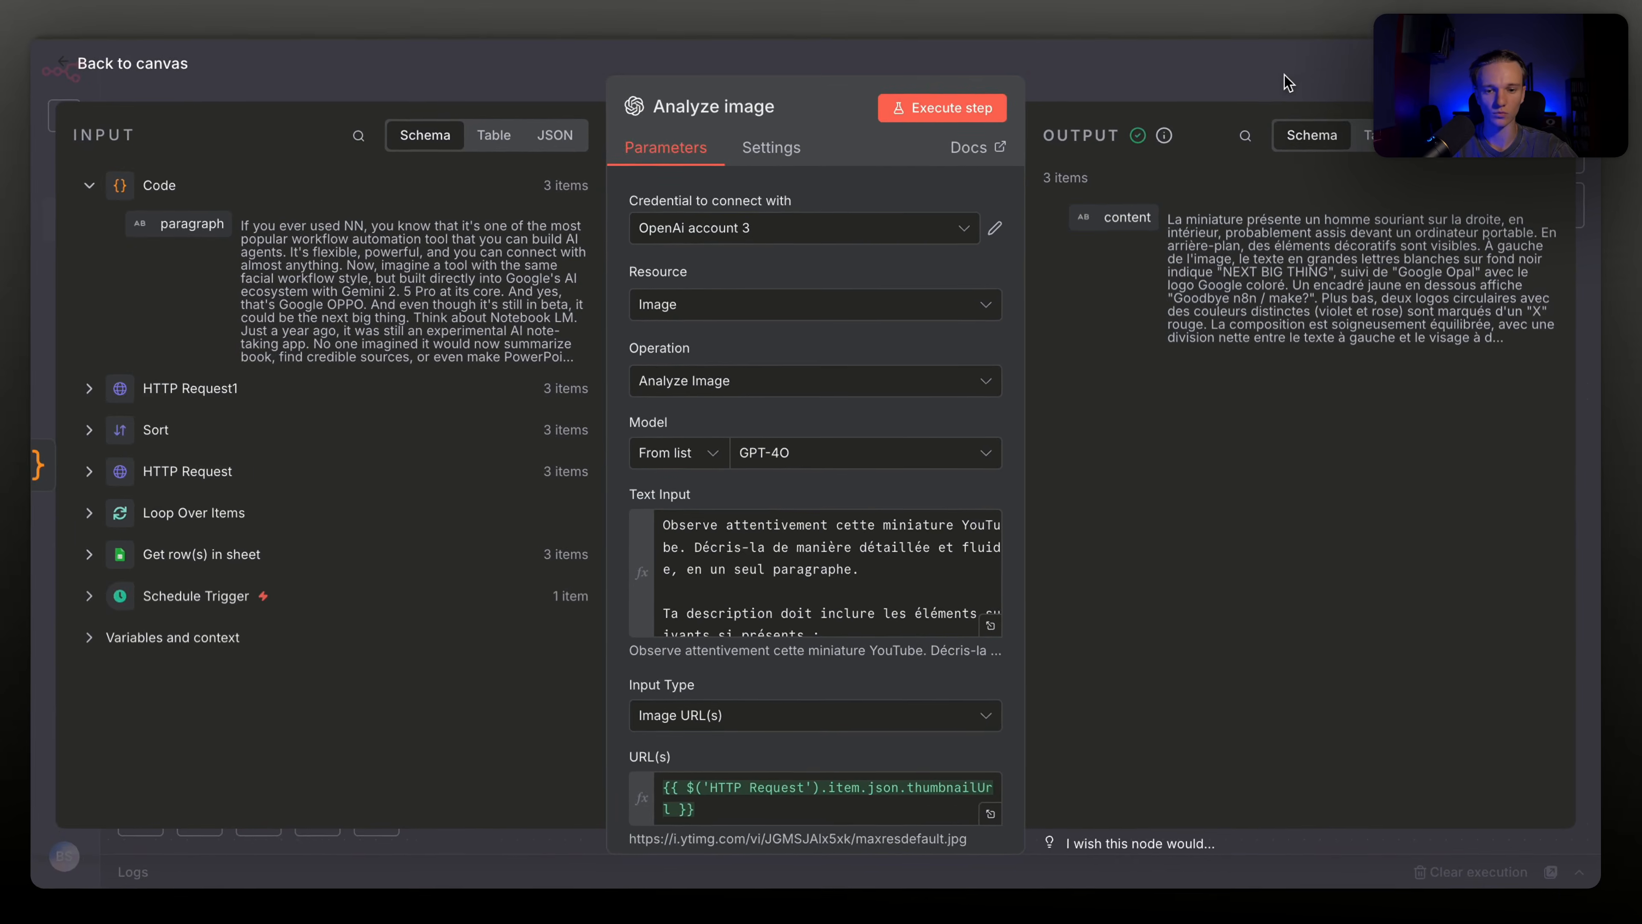
click(1284, 77)
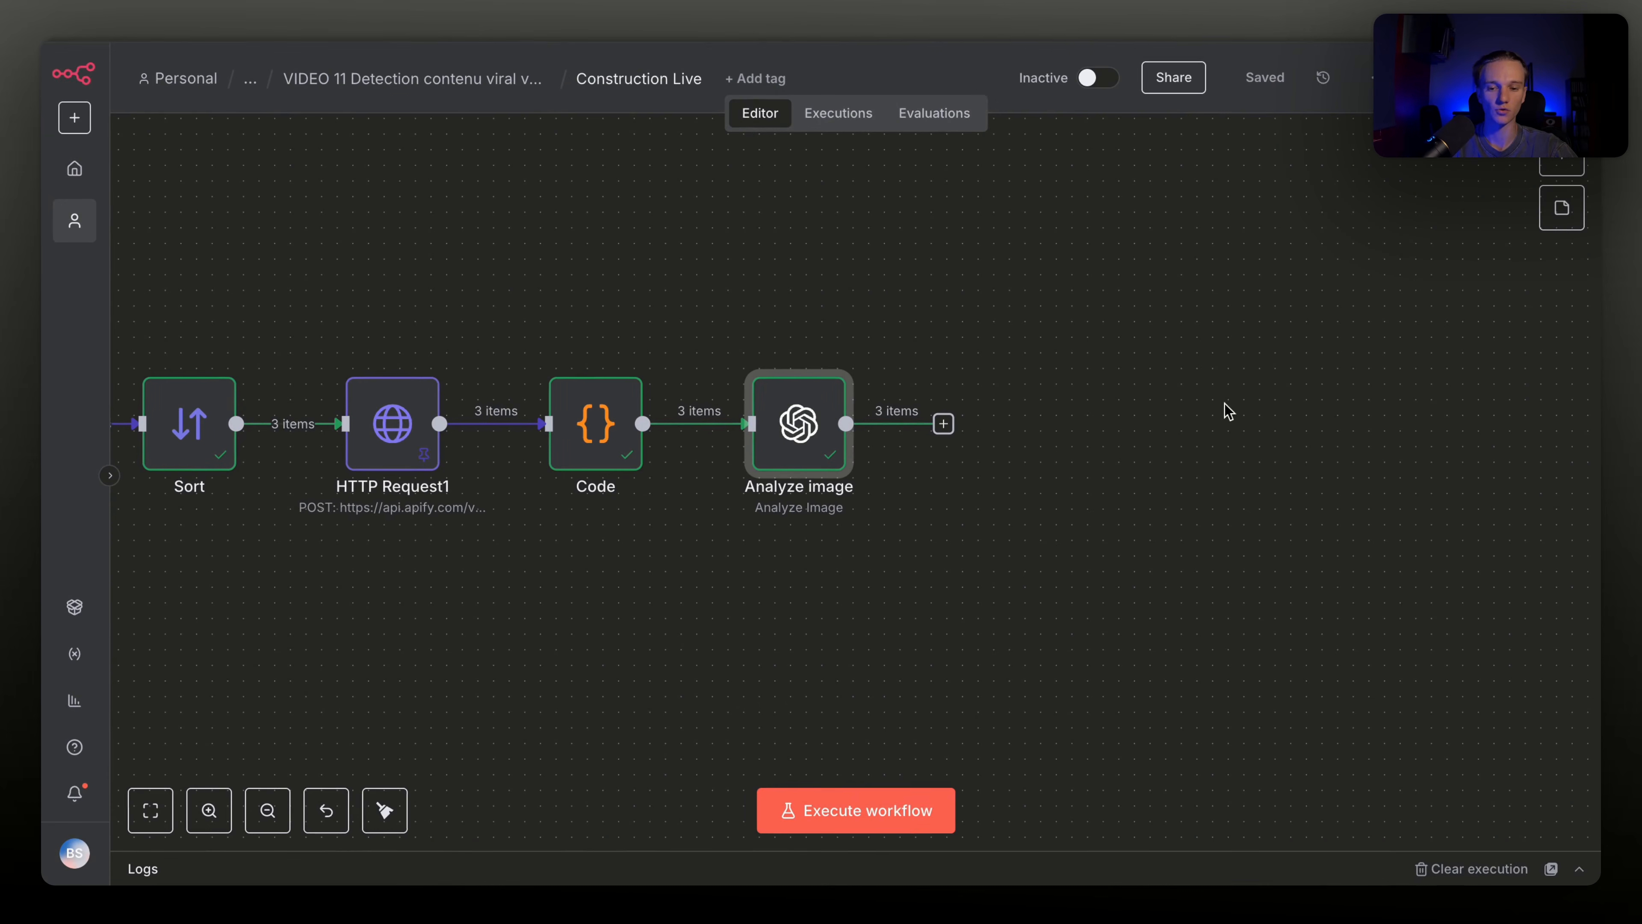
Add a Google Sheets node with the Append row in sheet action after the Analyze image node
scroll(746, 453, left, 5)
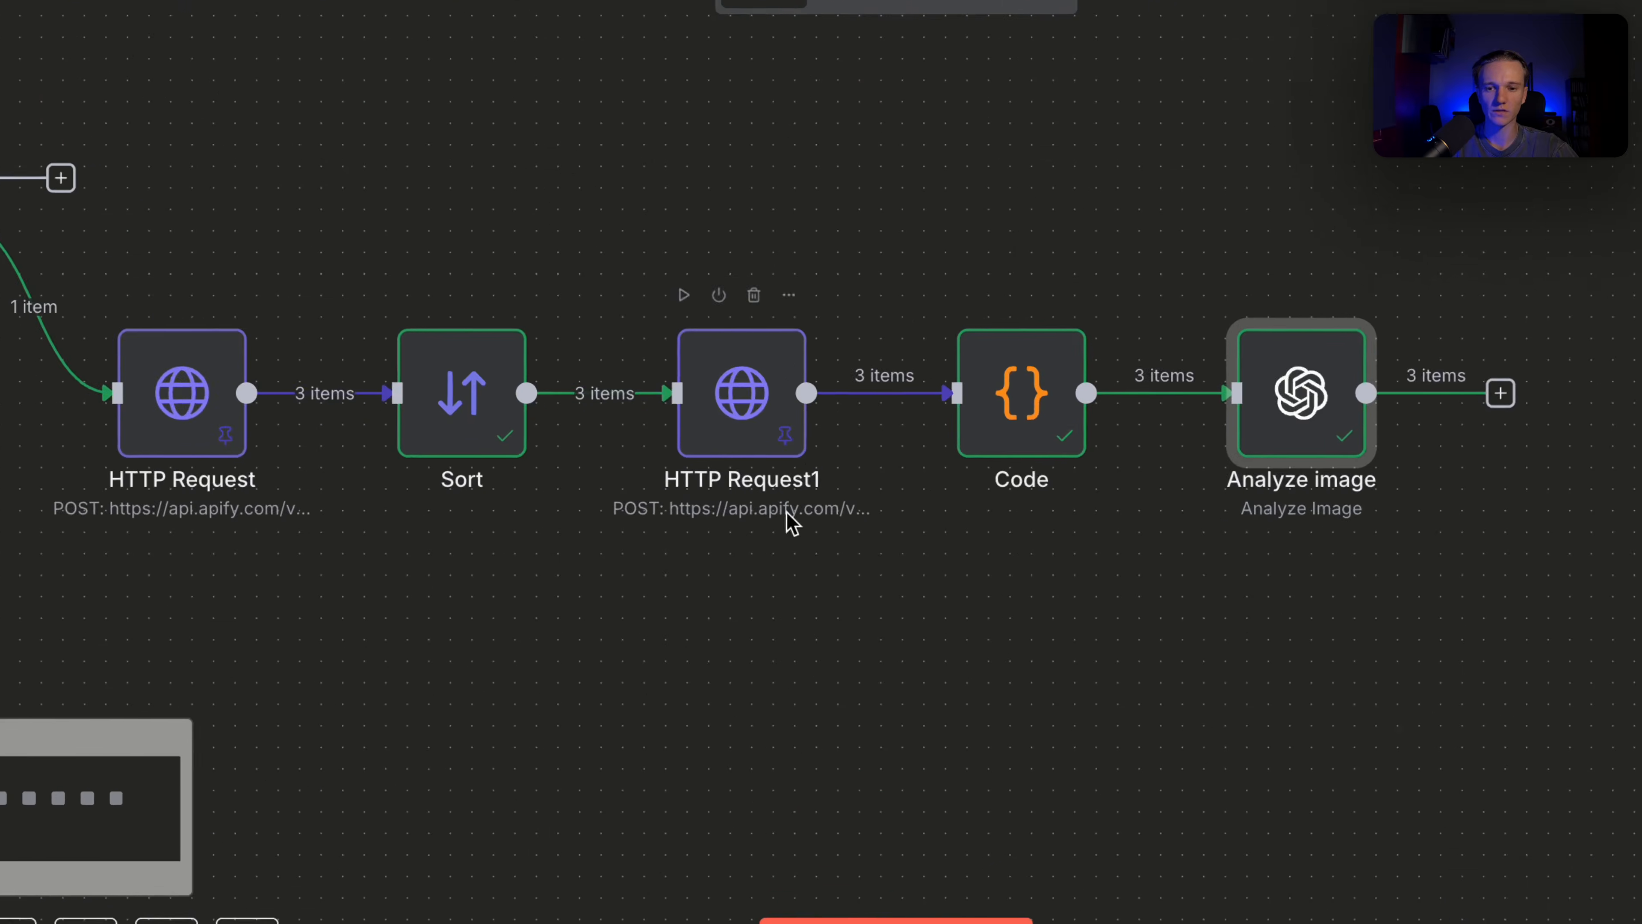
scroll(582, 375, left, 4)
scroll(1060, 457, right, 6)
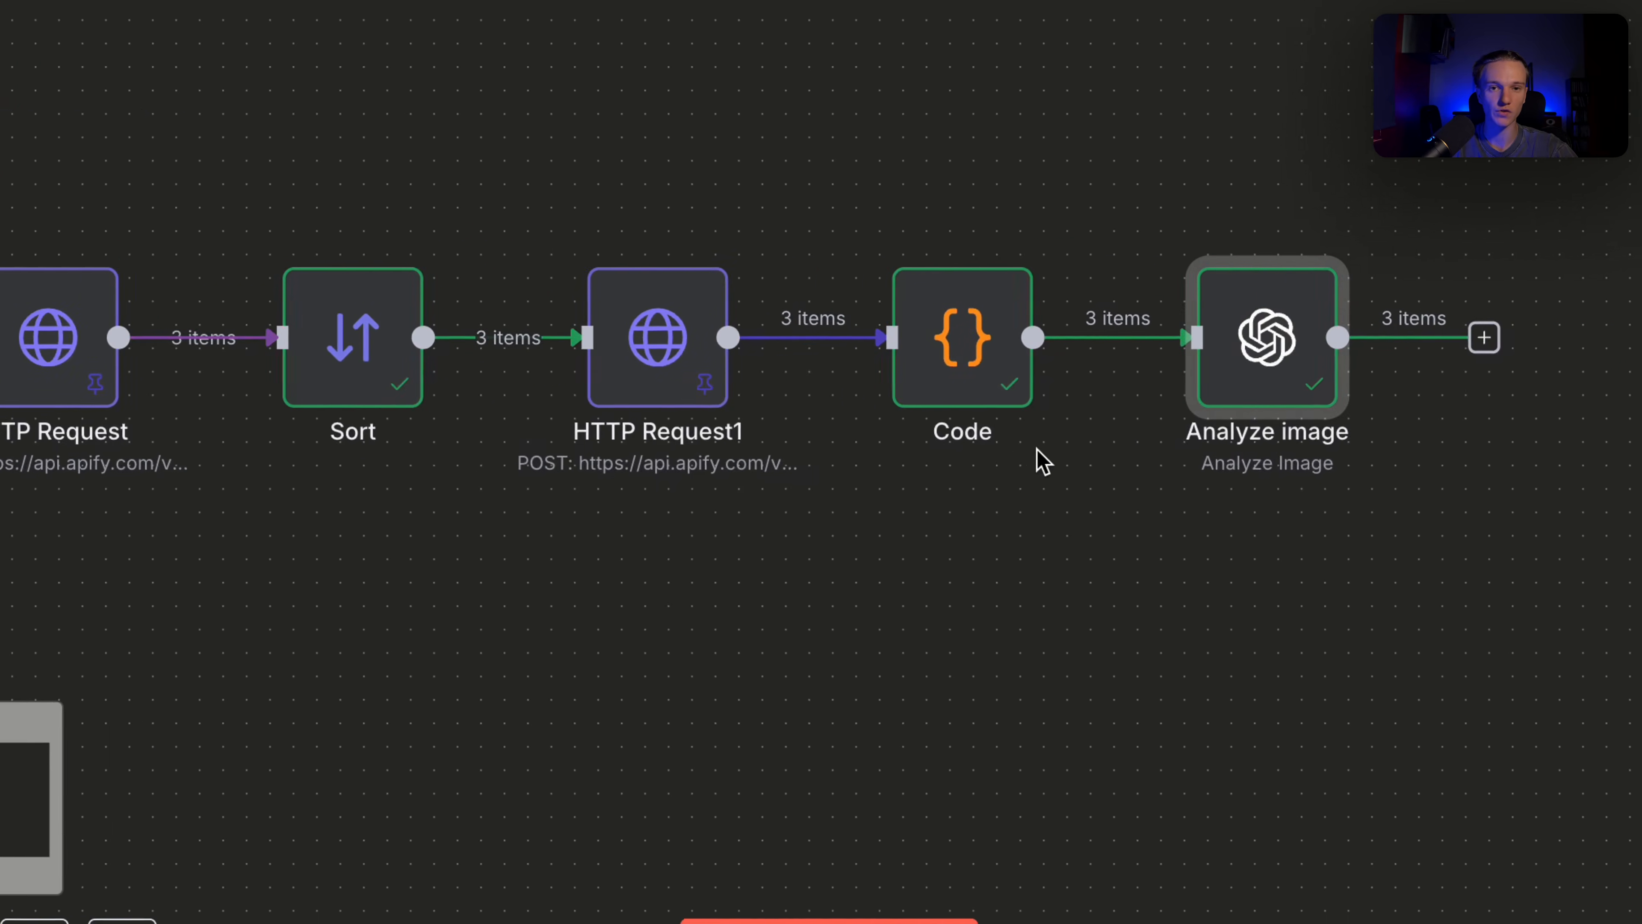
click(1321, 341)
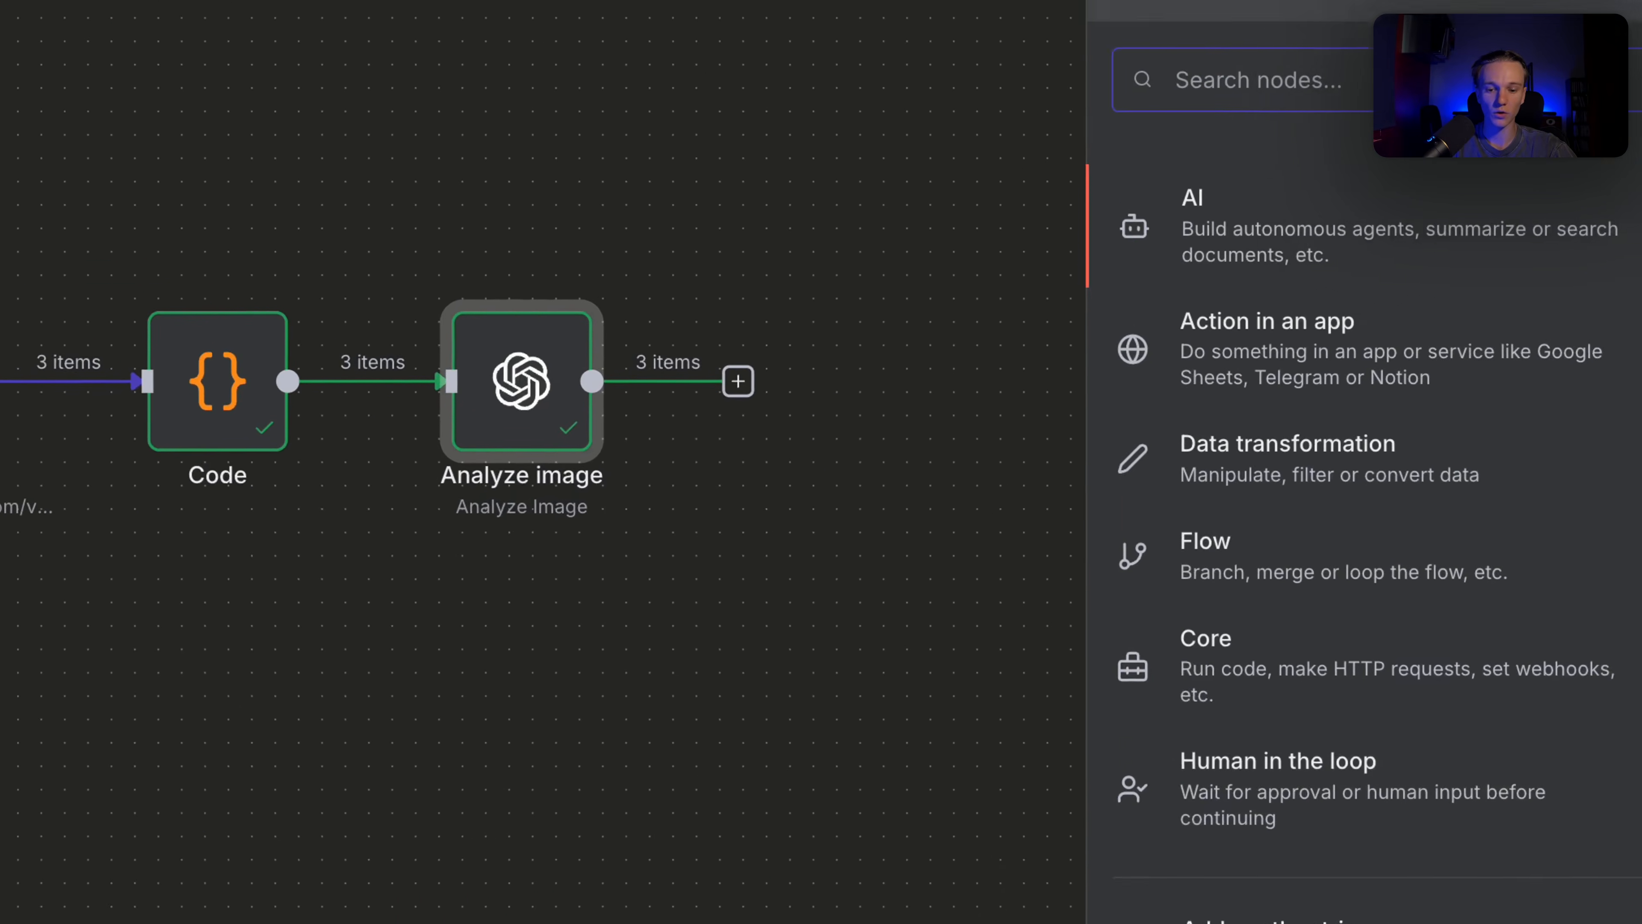
text(shet)
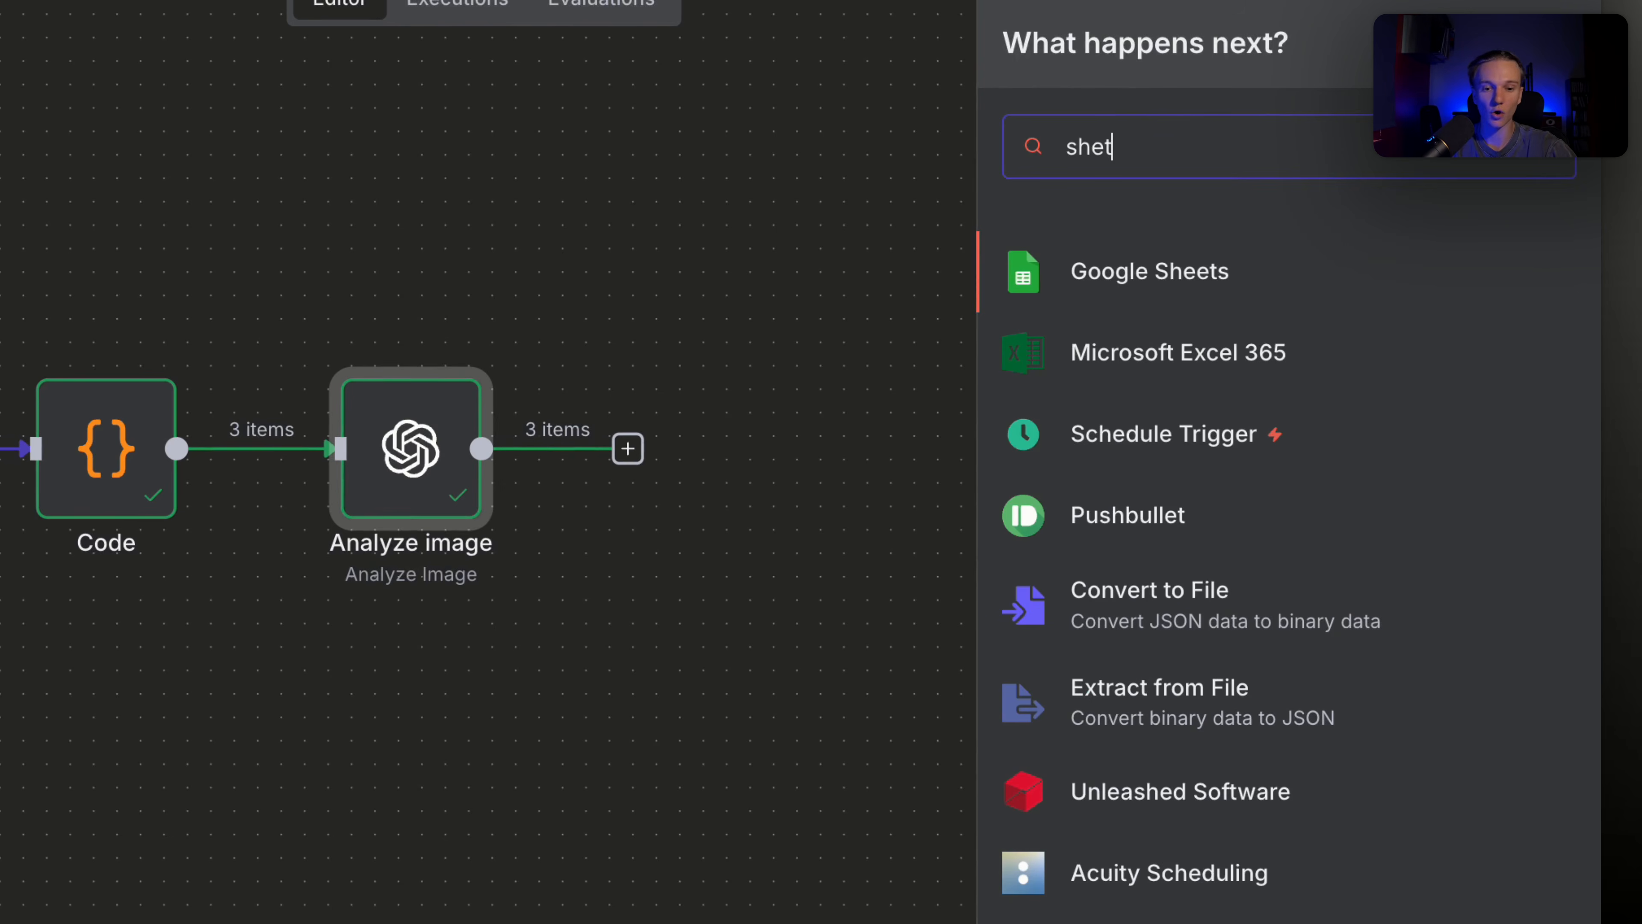
click(1216, 259)
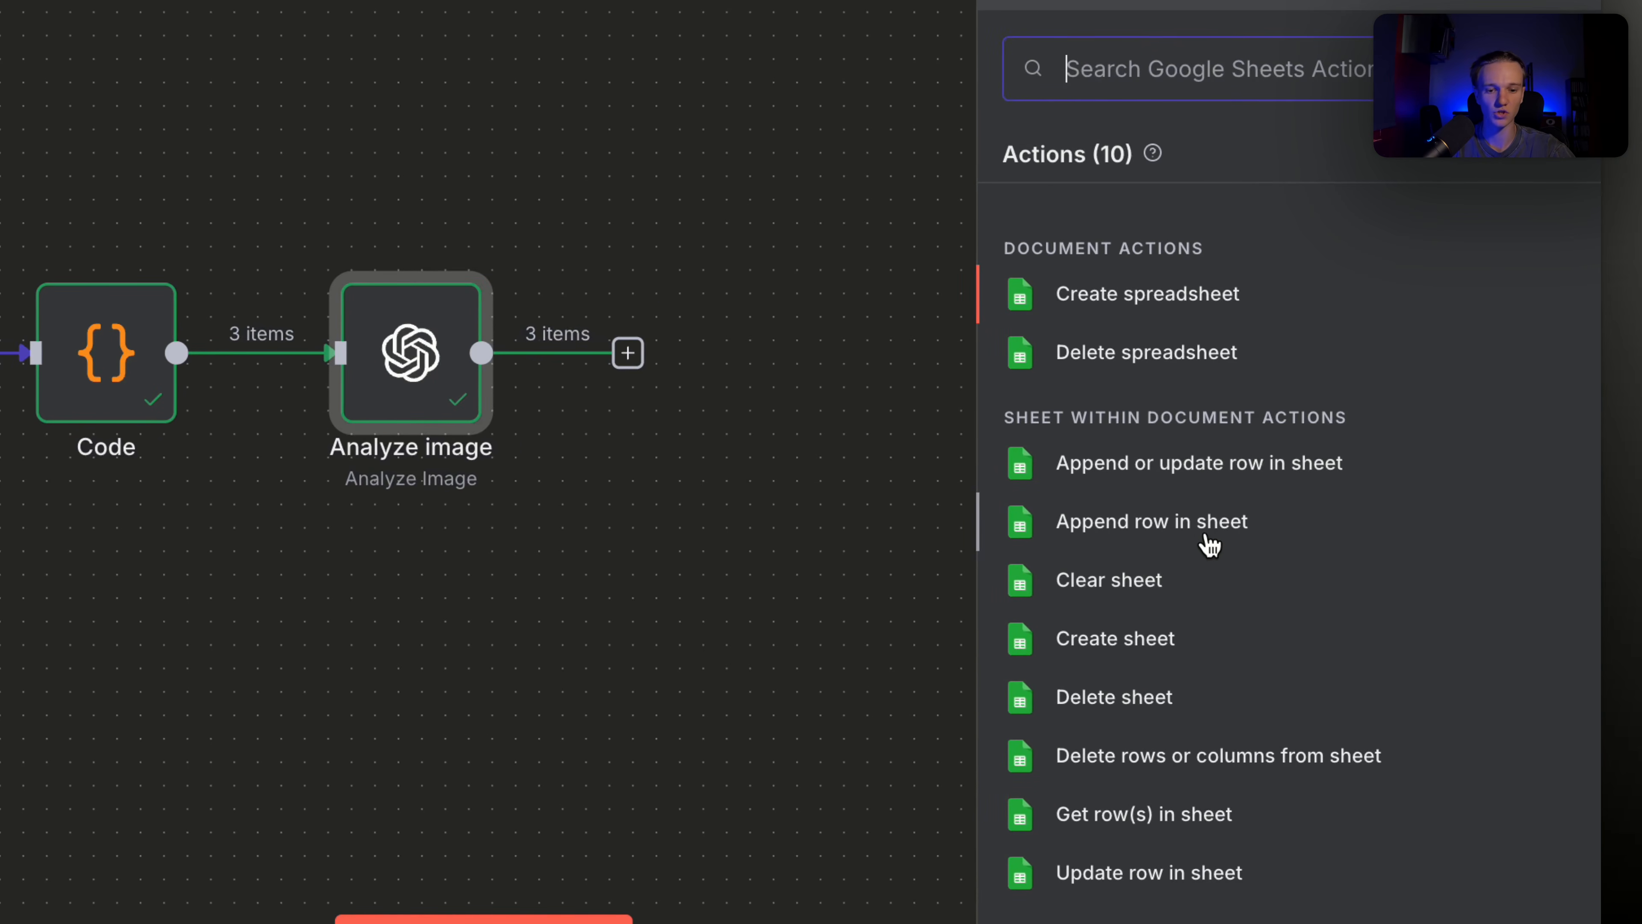
click(1202, 525)
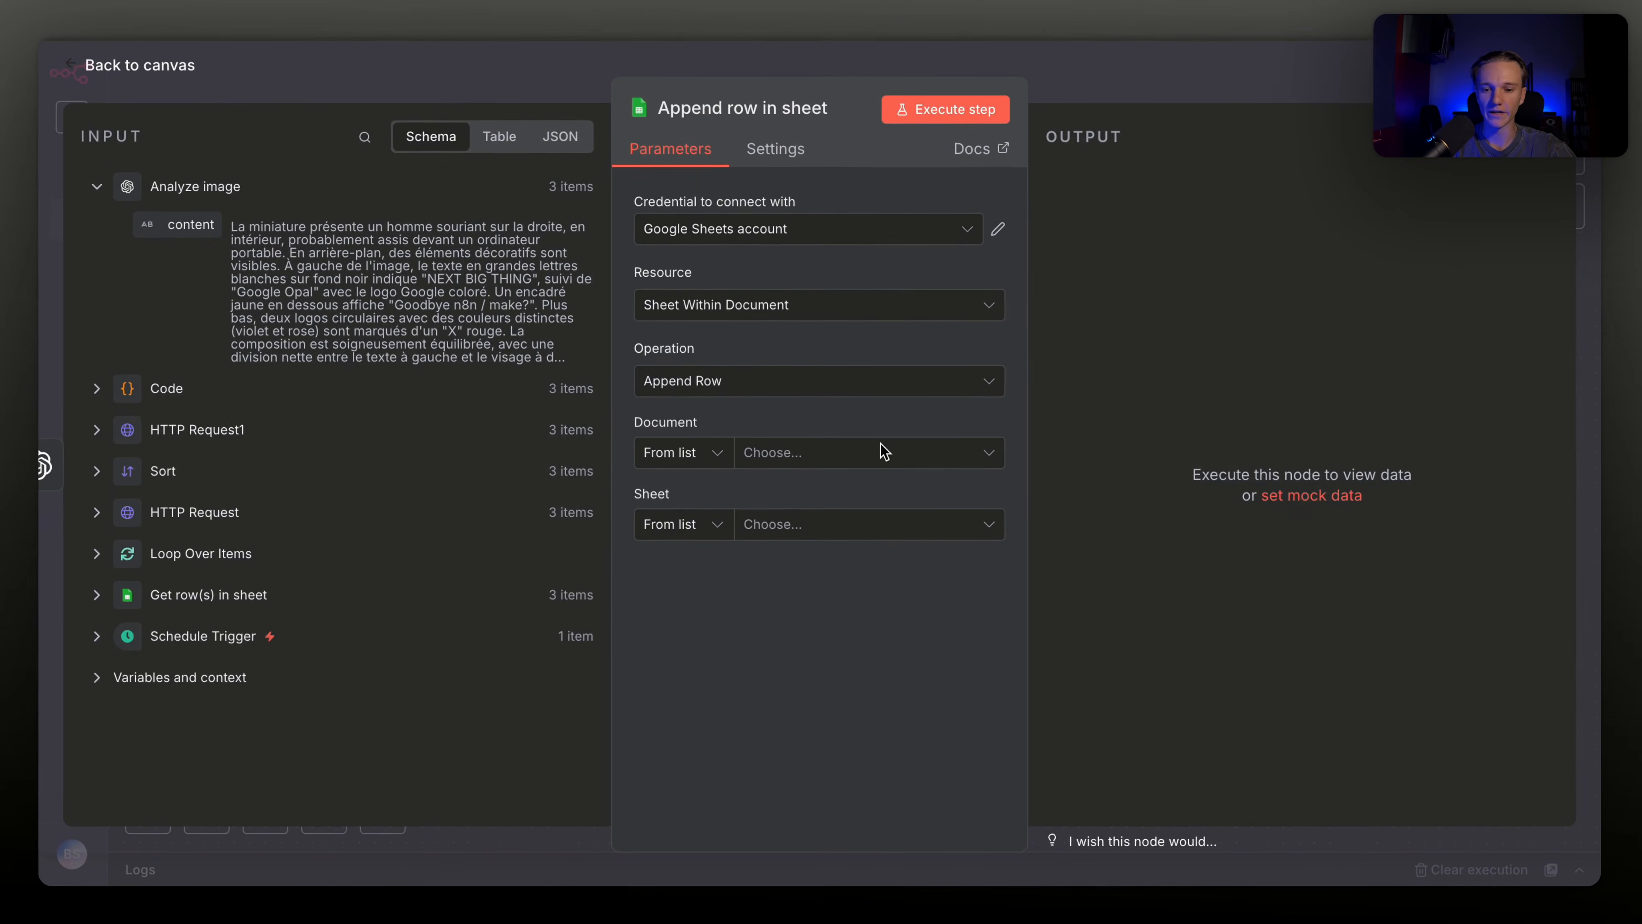
Set the document to "Détection contenu Viral / Trendly Youtube" and the sheet to "Données vidéos YouTube"
click(884, 451)
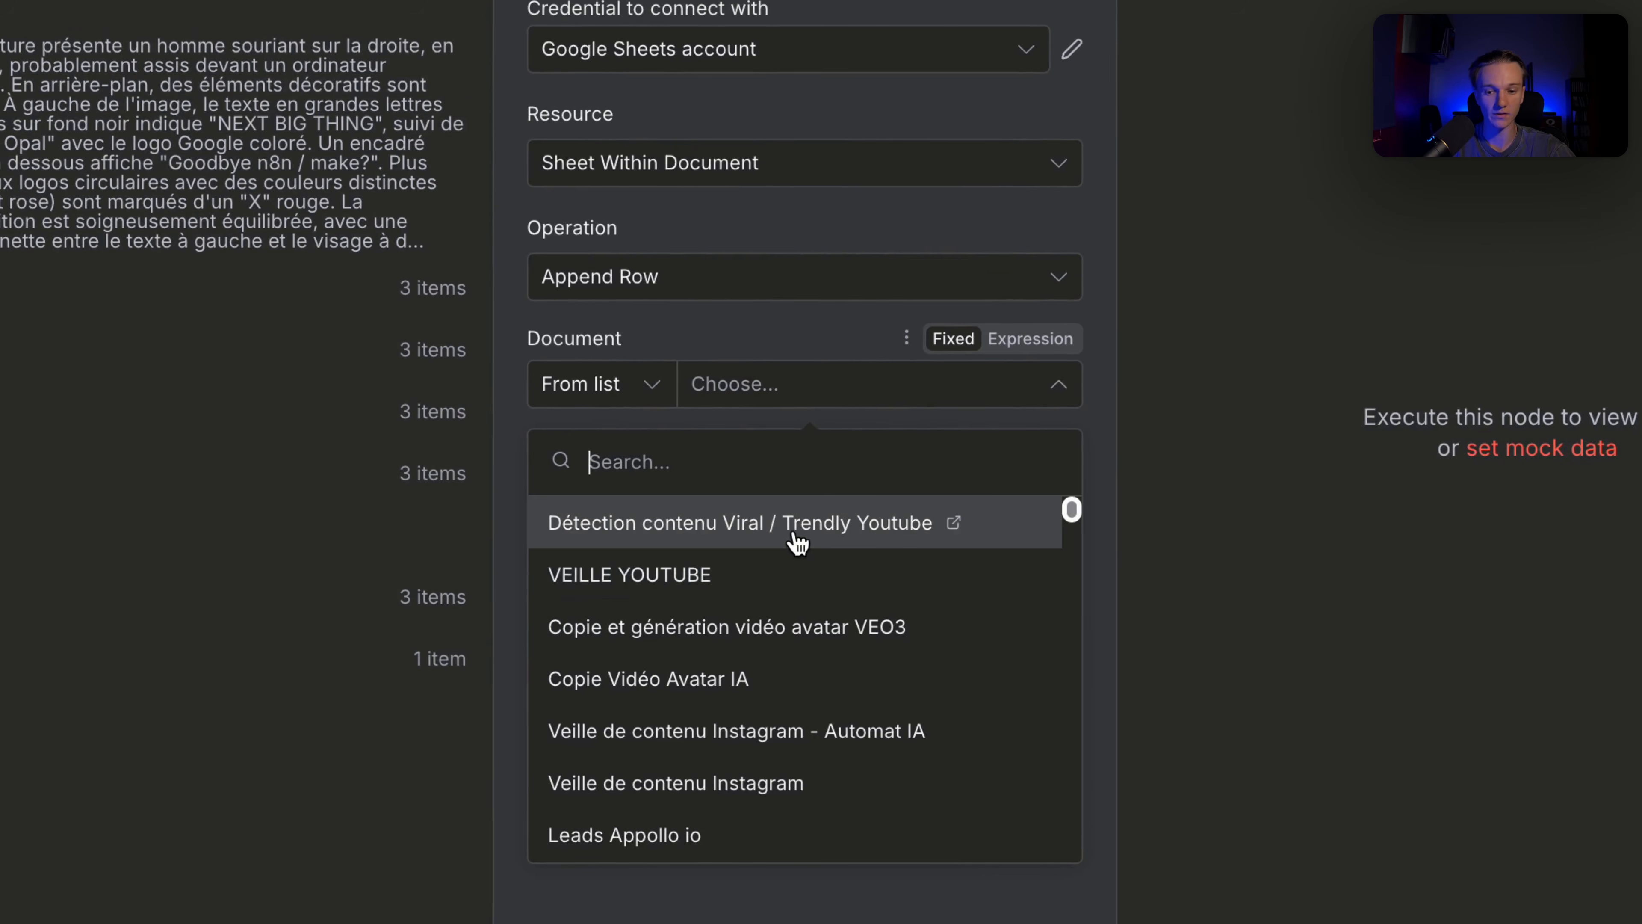
click(792, 534)
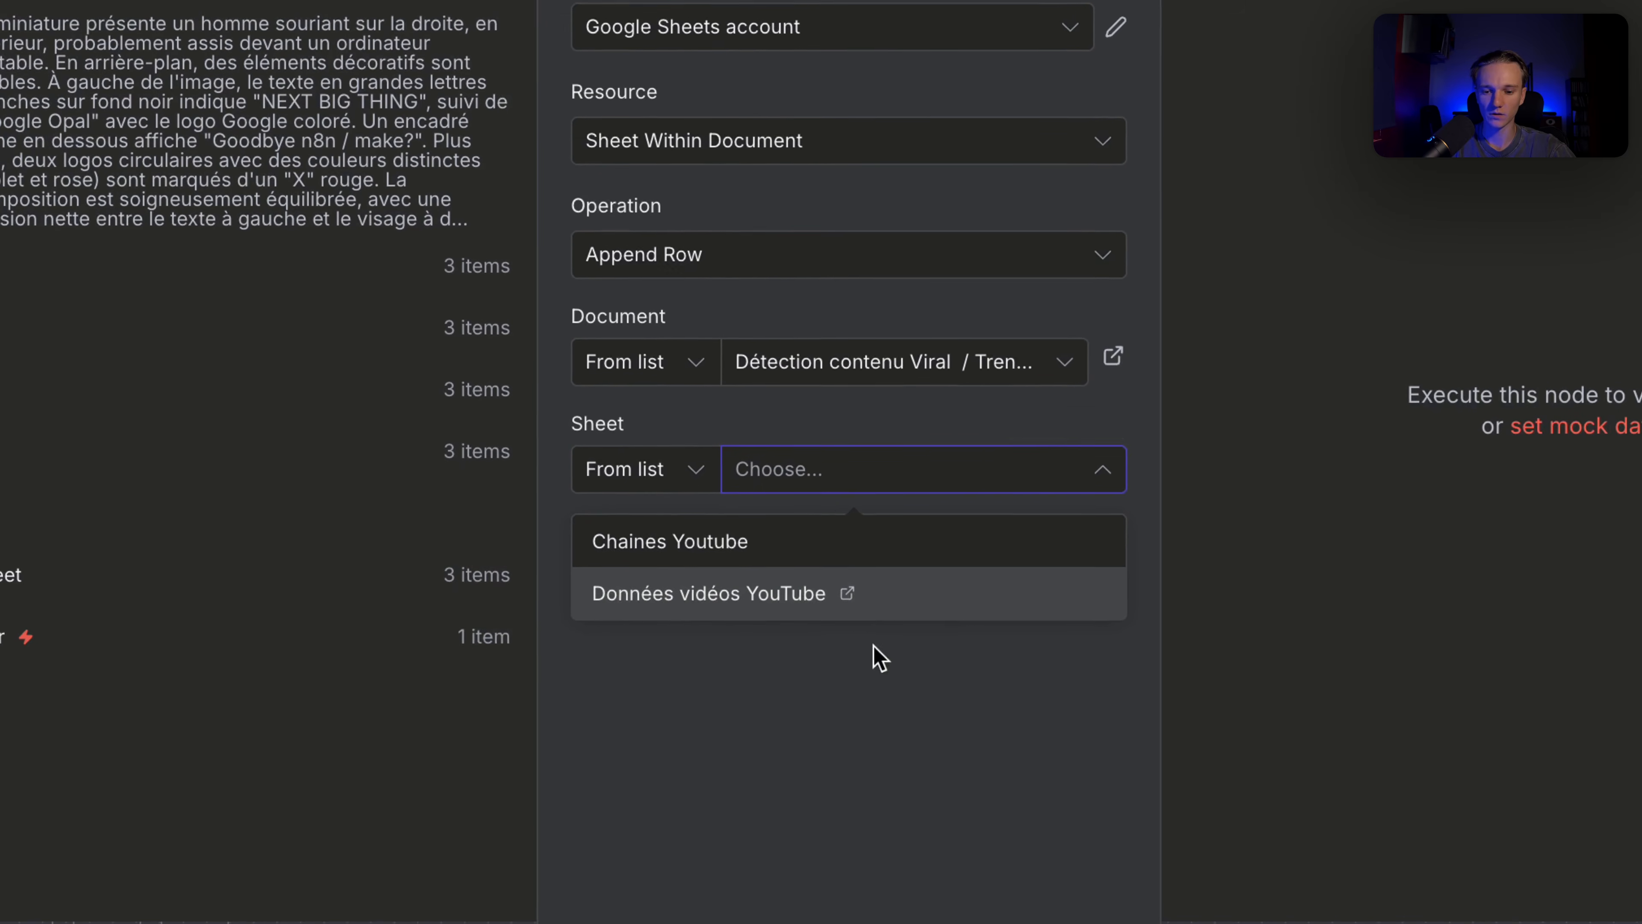
click(924, 611)
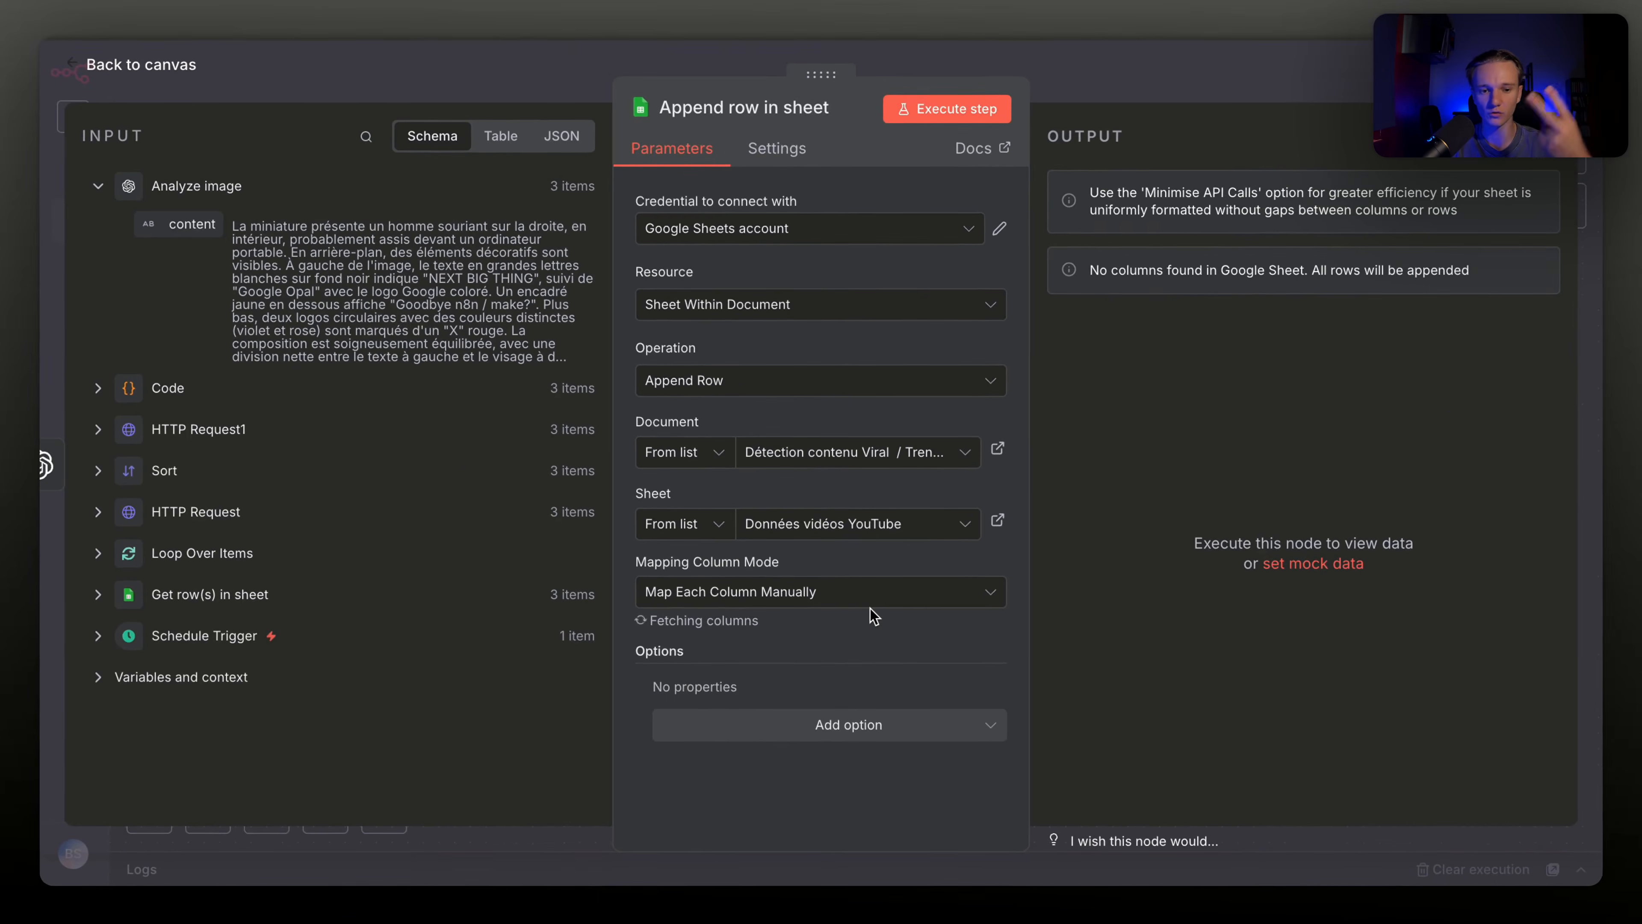
Map the Chaine YTB column to the first HTTP Request node's channelName
scroll(873, 615, down, 4)
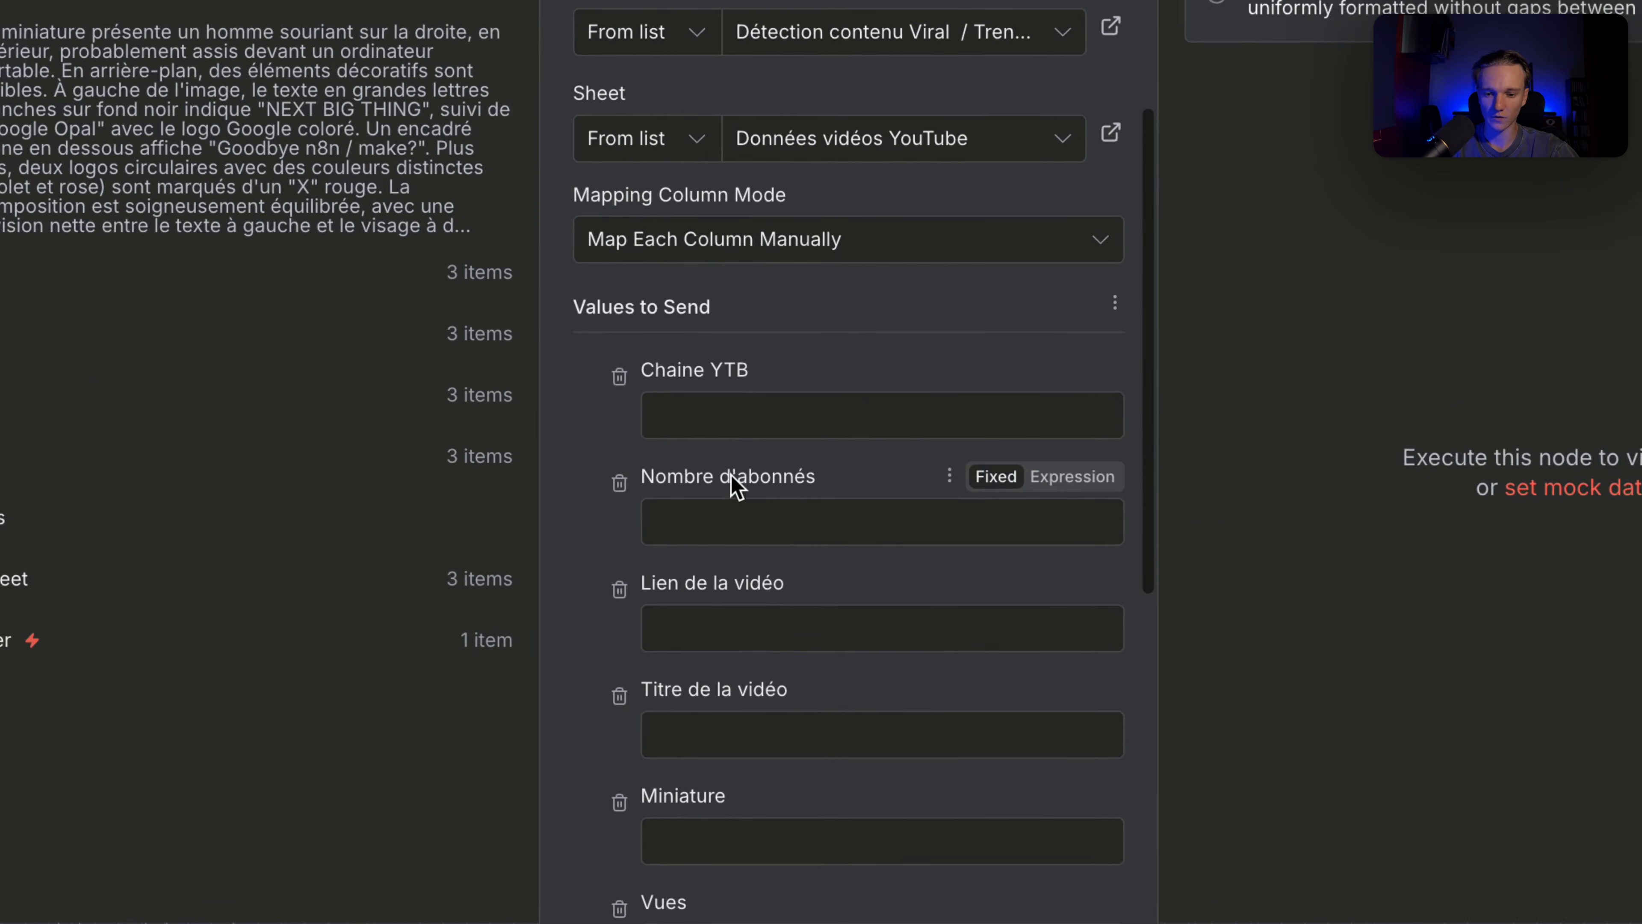
click(747, 430)
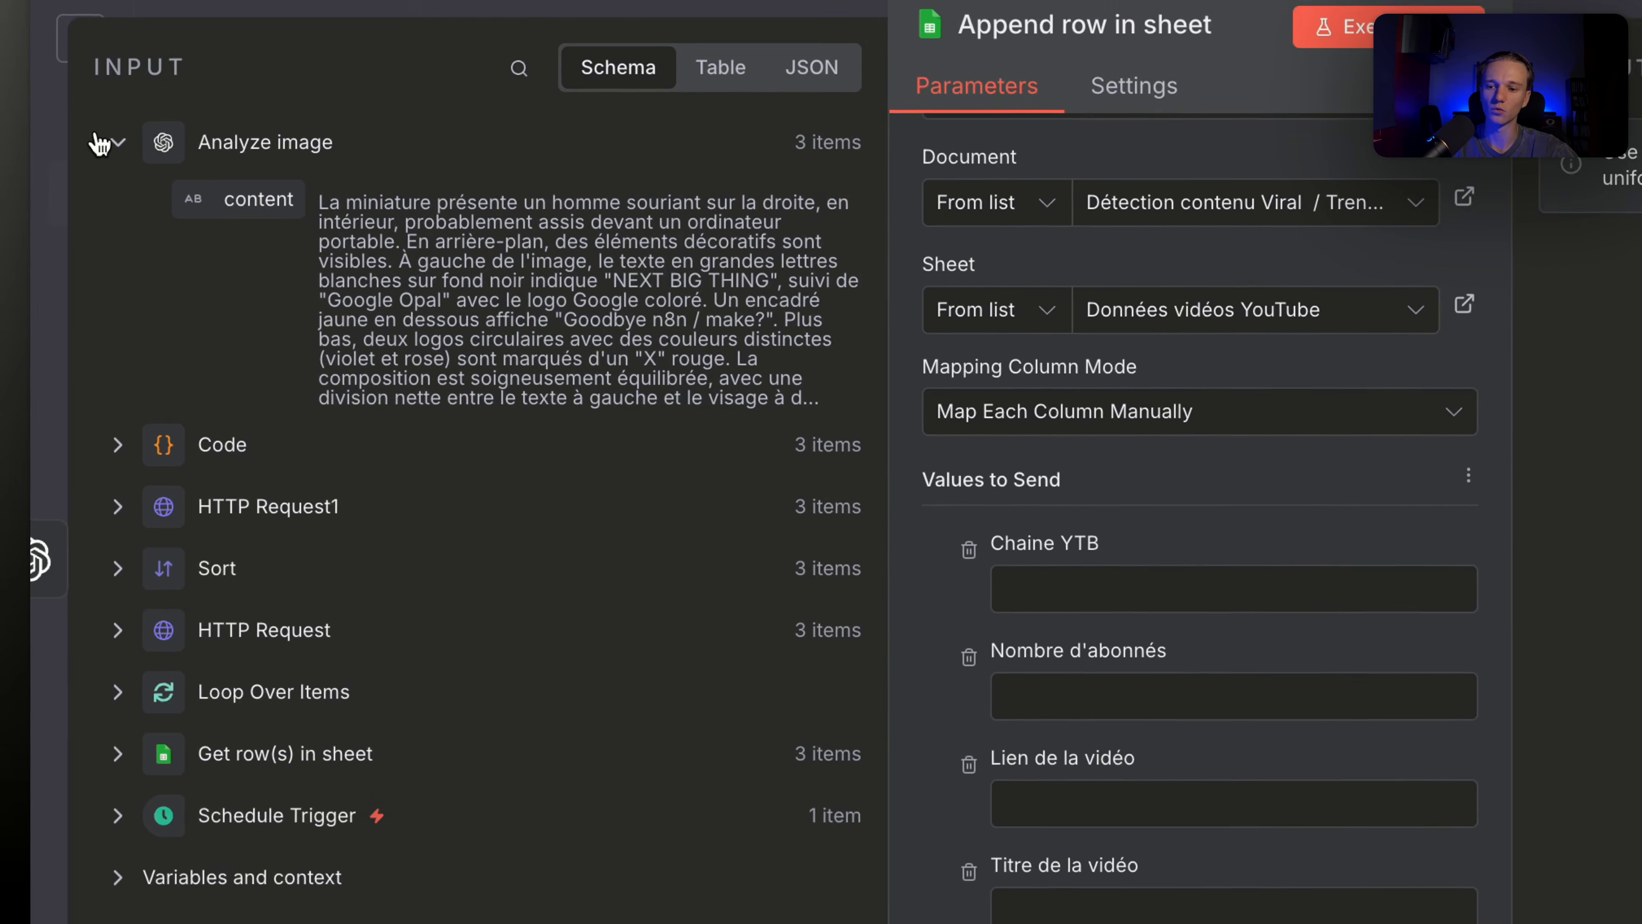
click(109, 143)
click(168, 291)
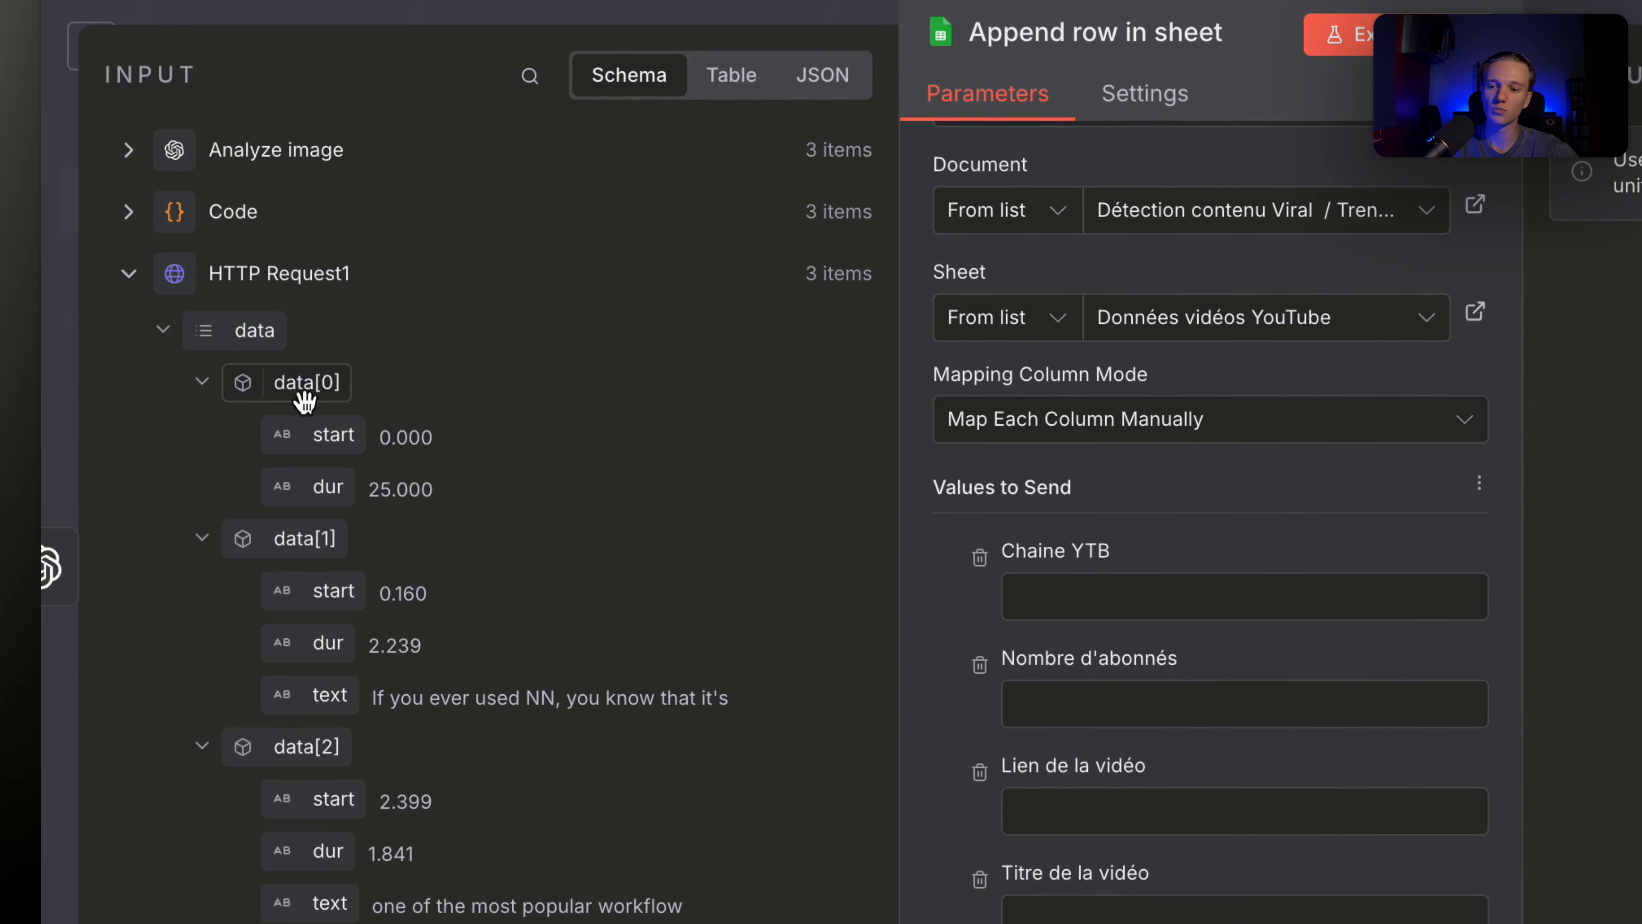
click(146, 293)
click(214, 395)
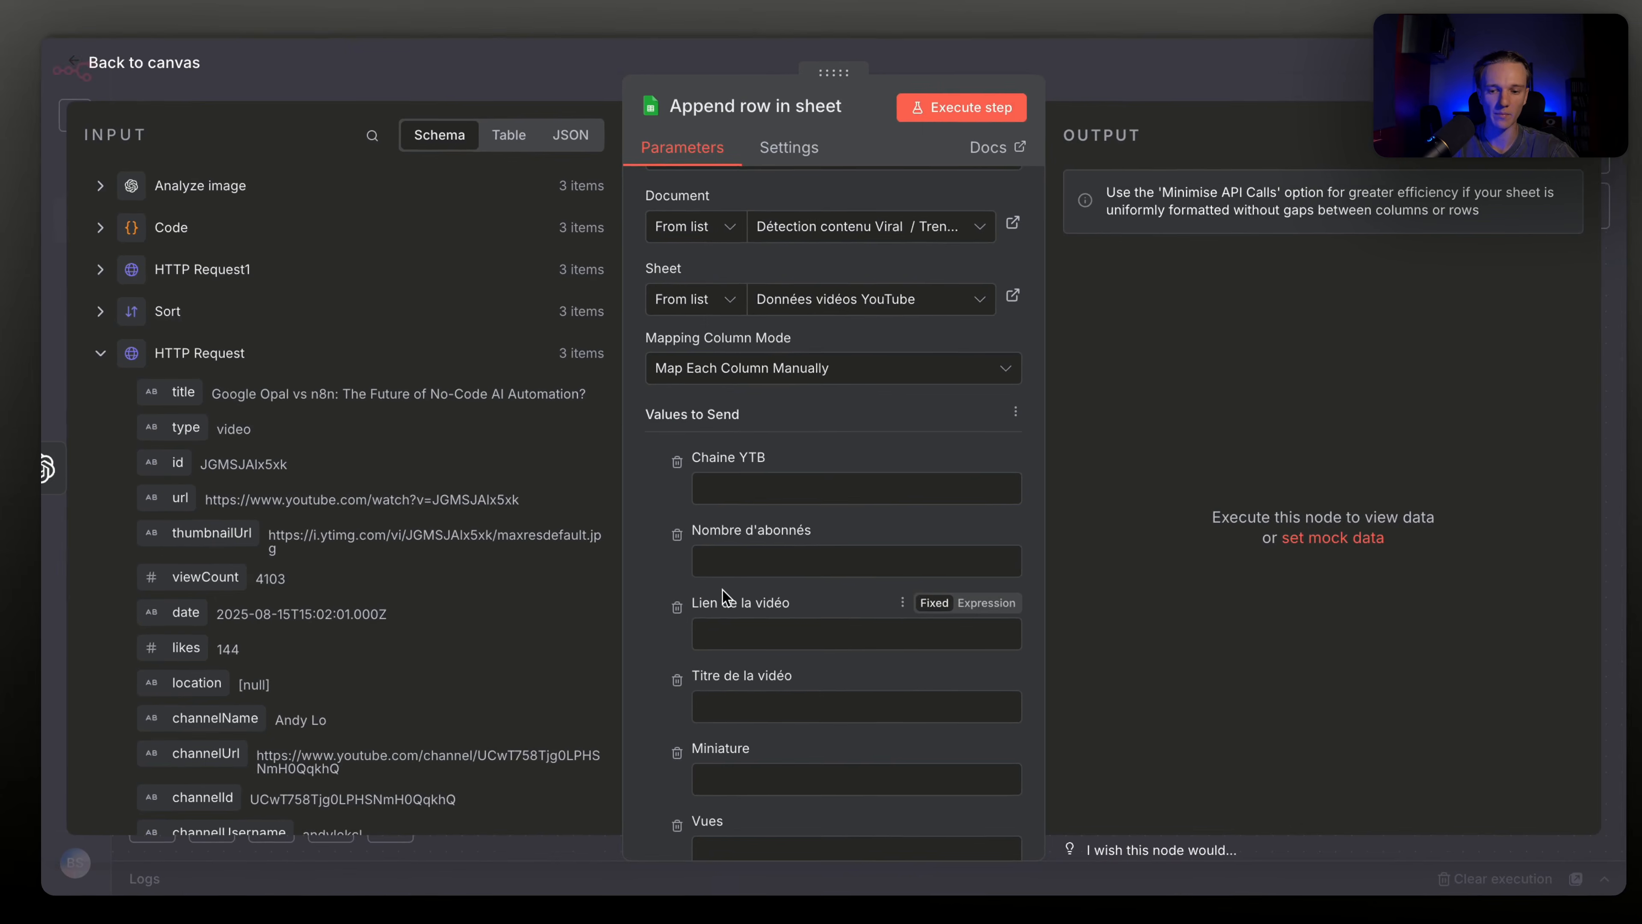
scroll(823, 540, down, 2)
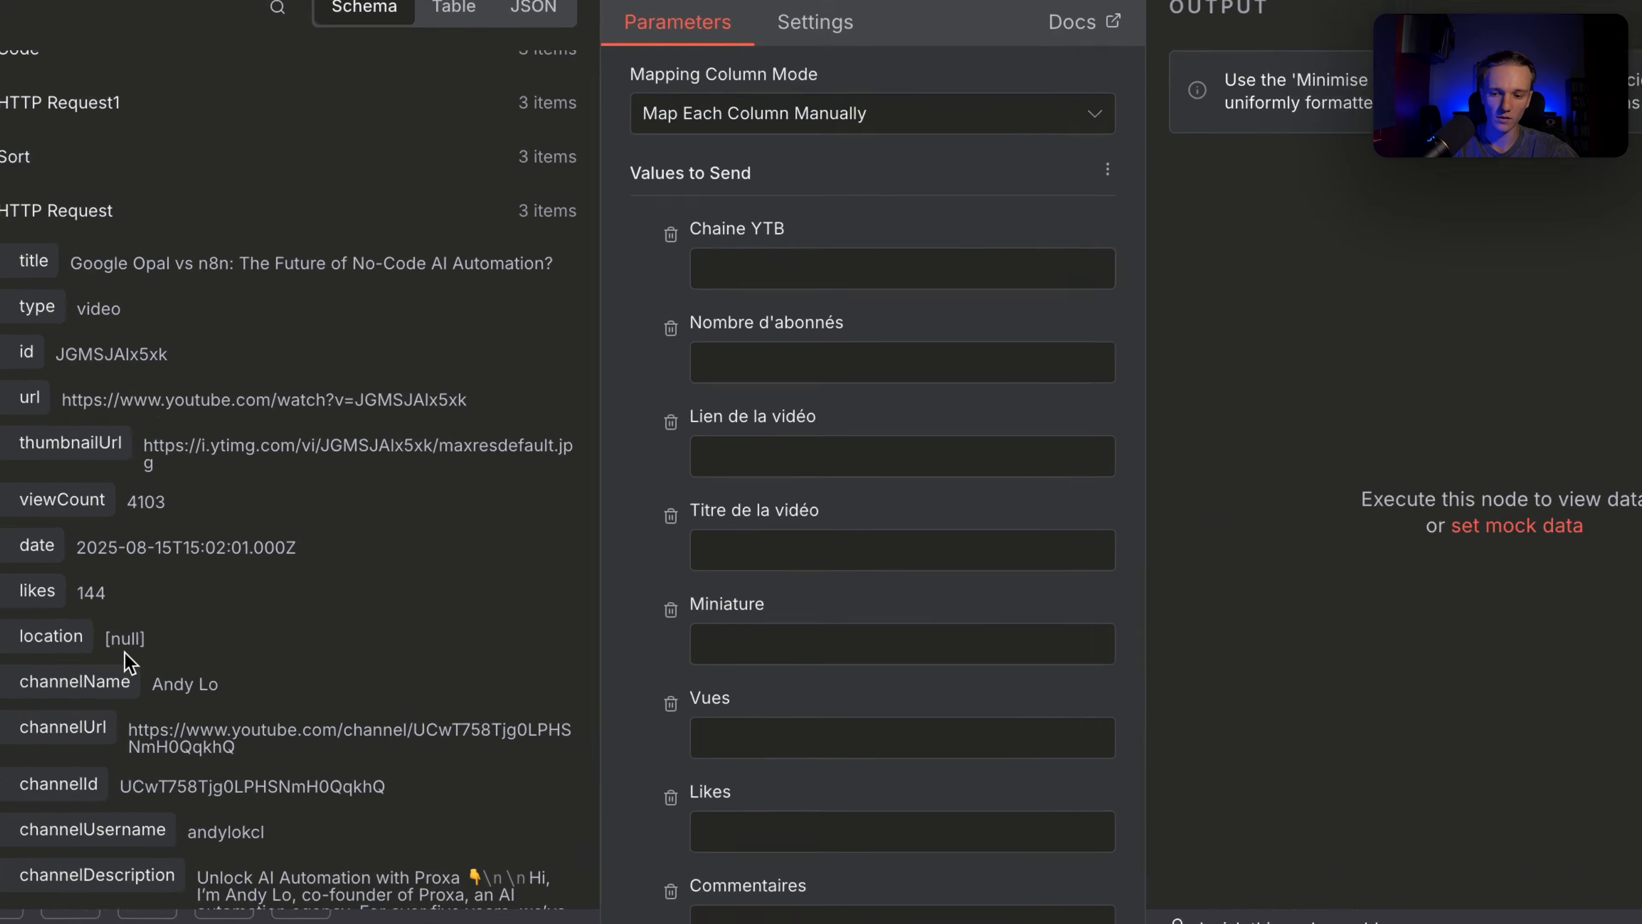
drag(214, 652, 748, 337)
drag(1066, 299, 1066, 301)
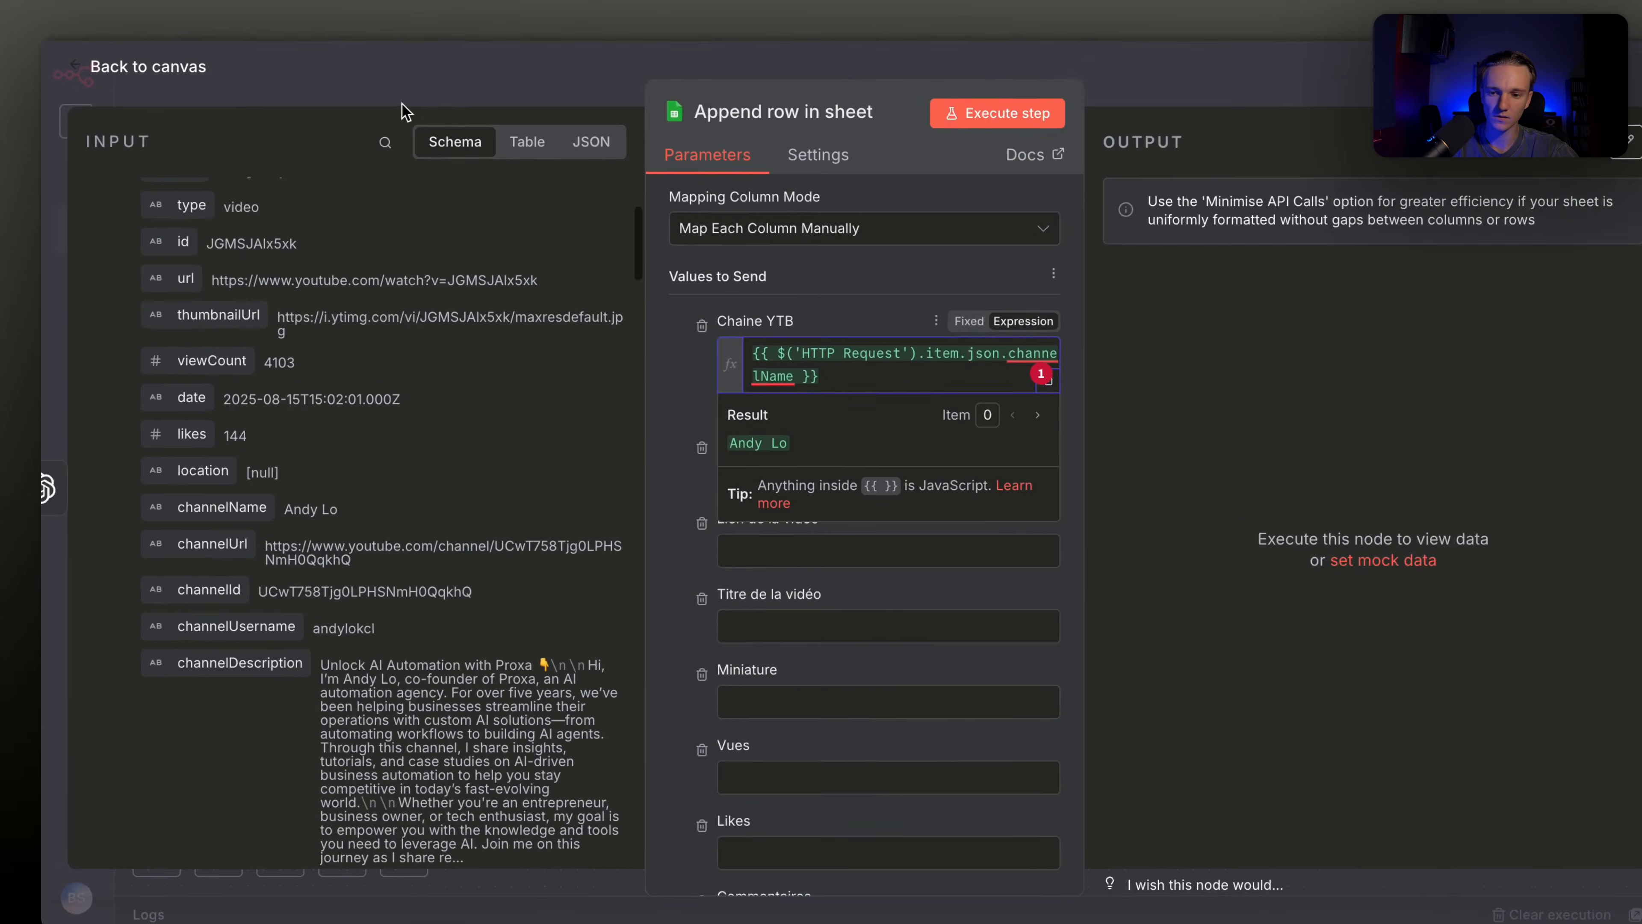
Search the input data for "sub" and map Nombre d'abonnés to {{ $('Sort').item.json.numberOfSubscribers }}
click(385, 142)
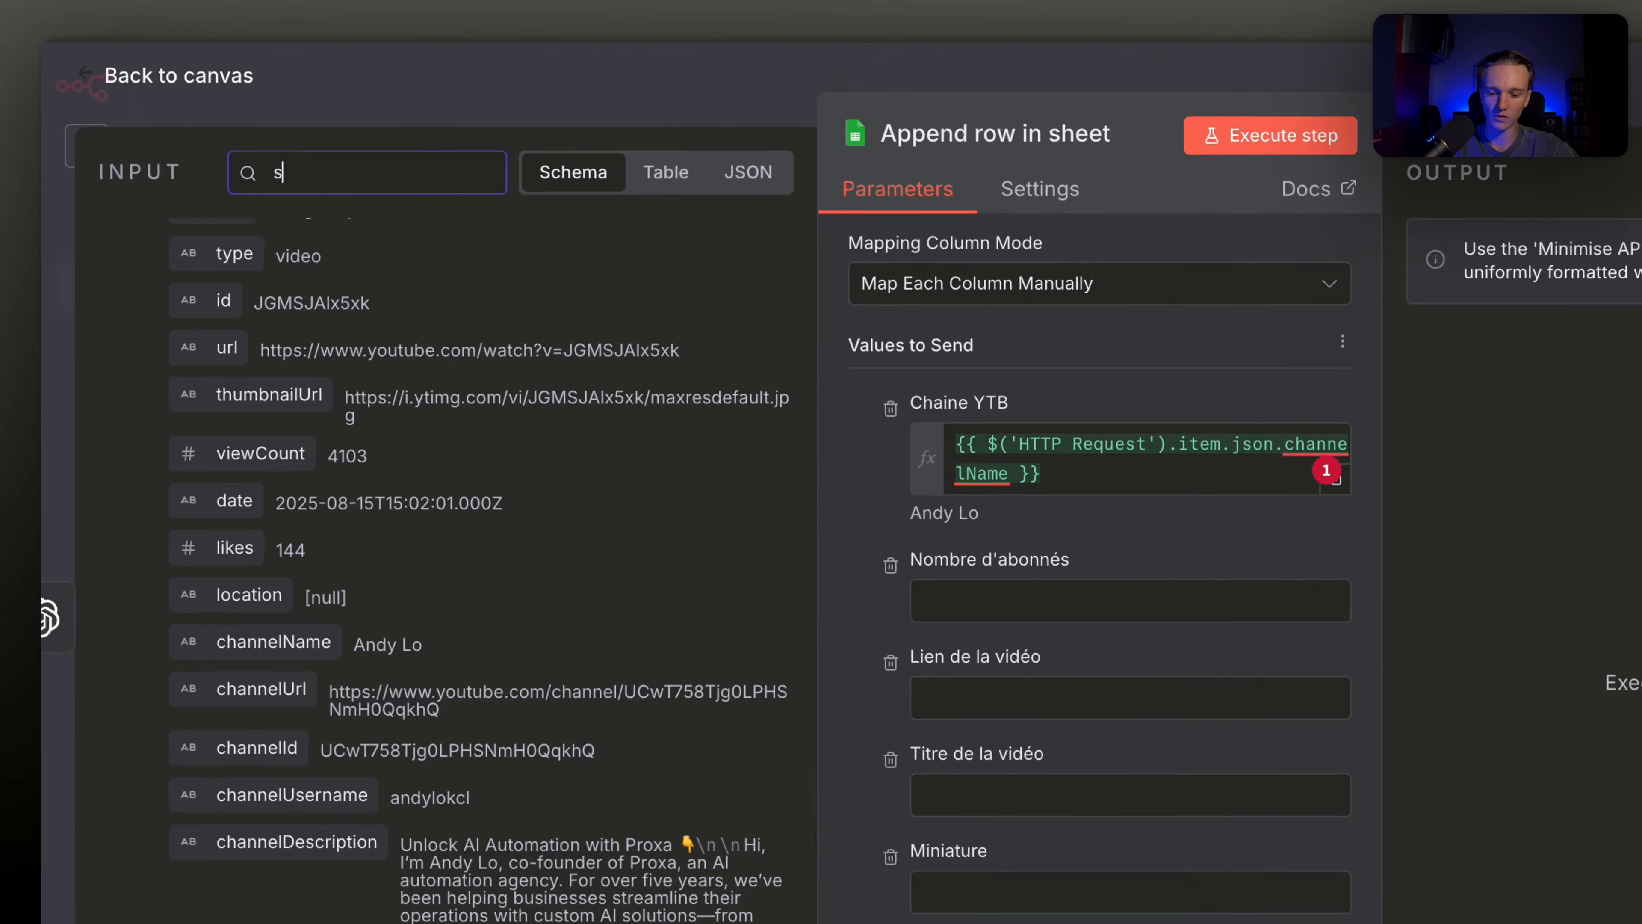
text(sub)
scroll(359, 425, up, 3)
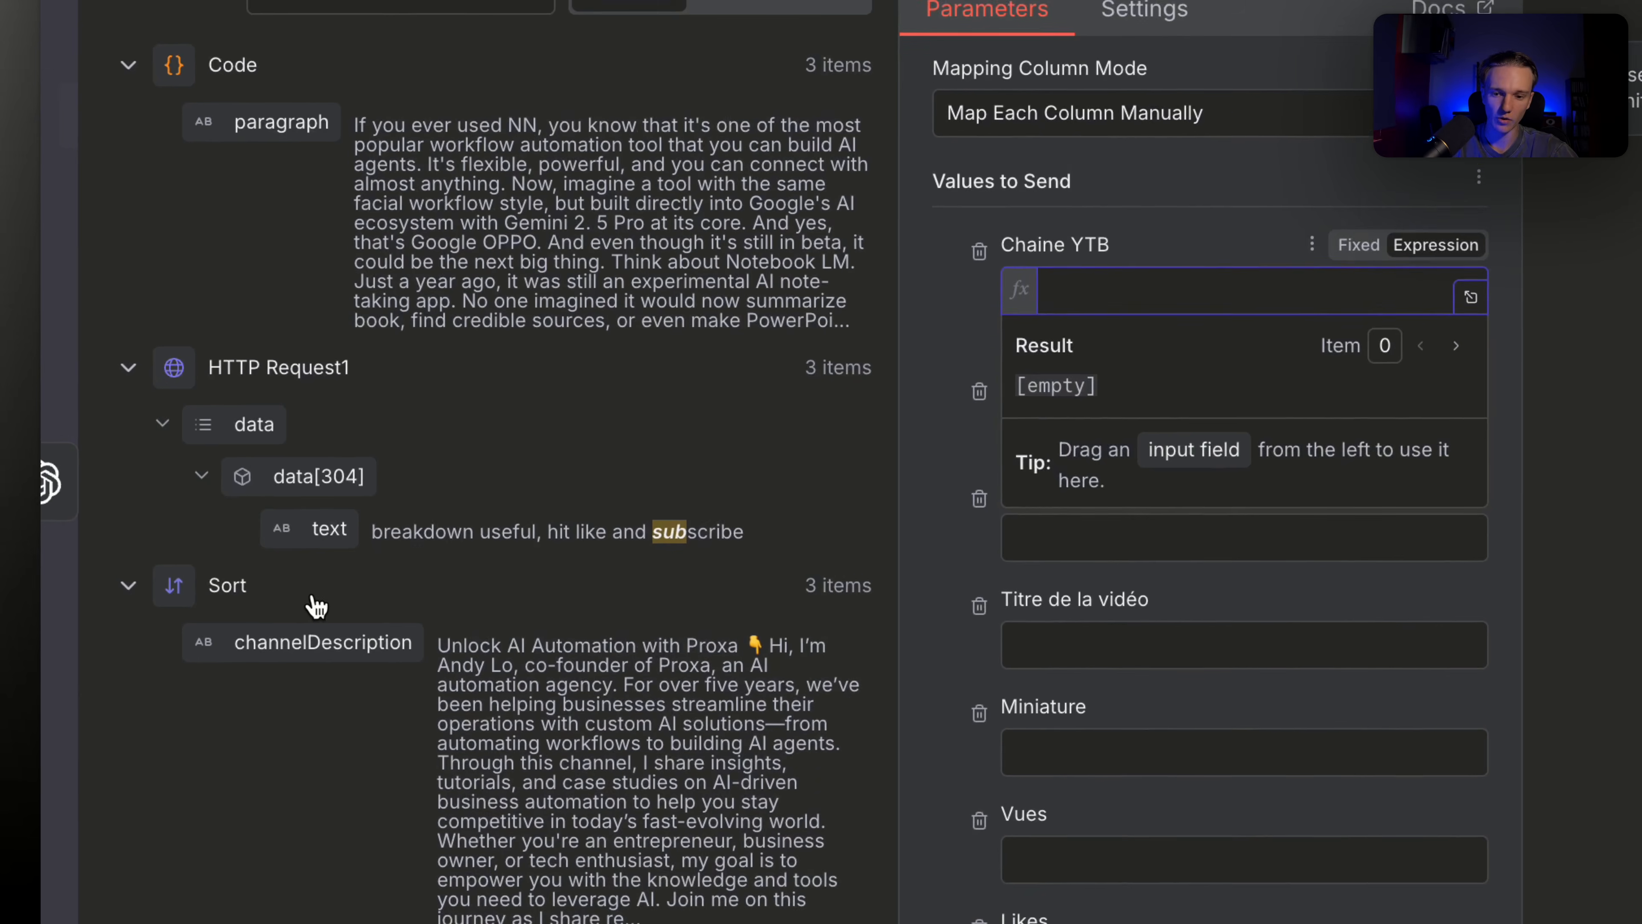
click(306, 571)
click(116, 379)
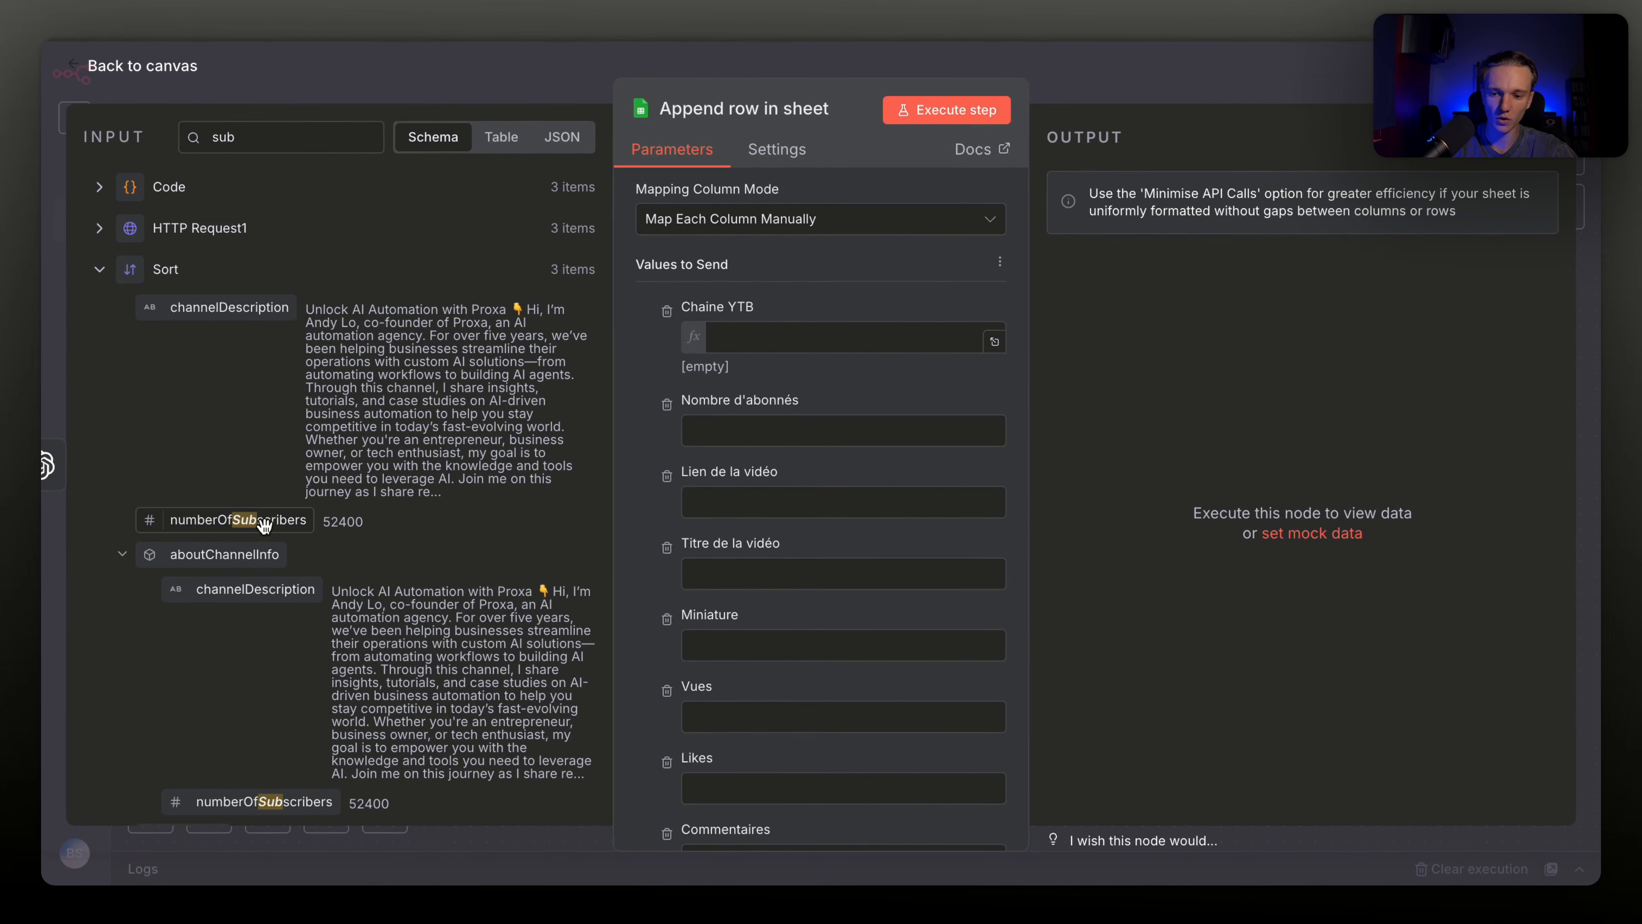
drag(835, 432, 834, 434)
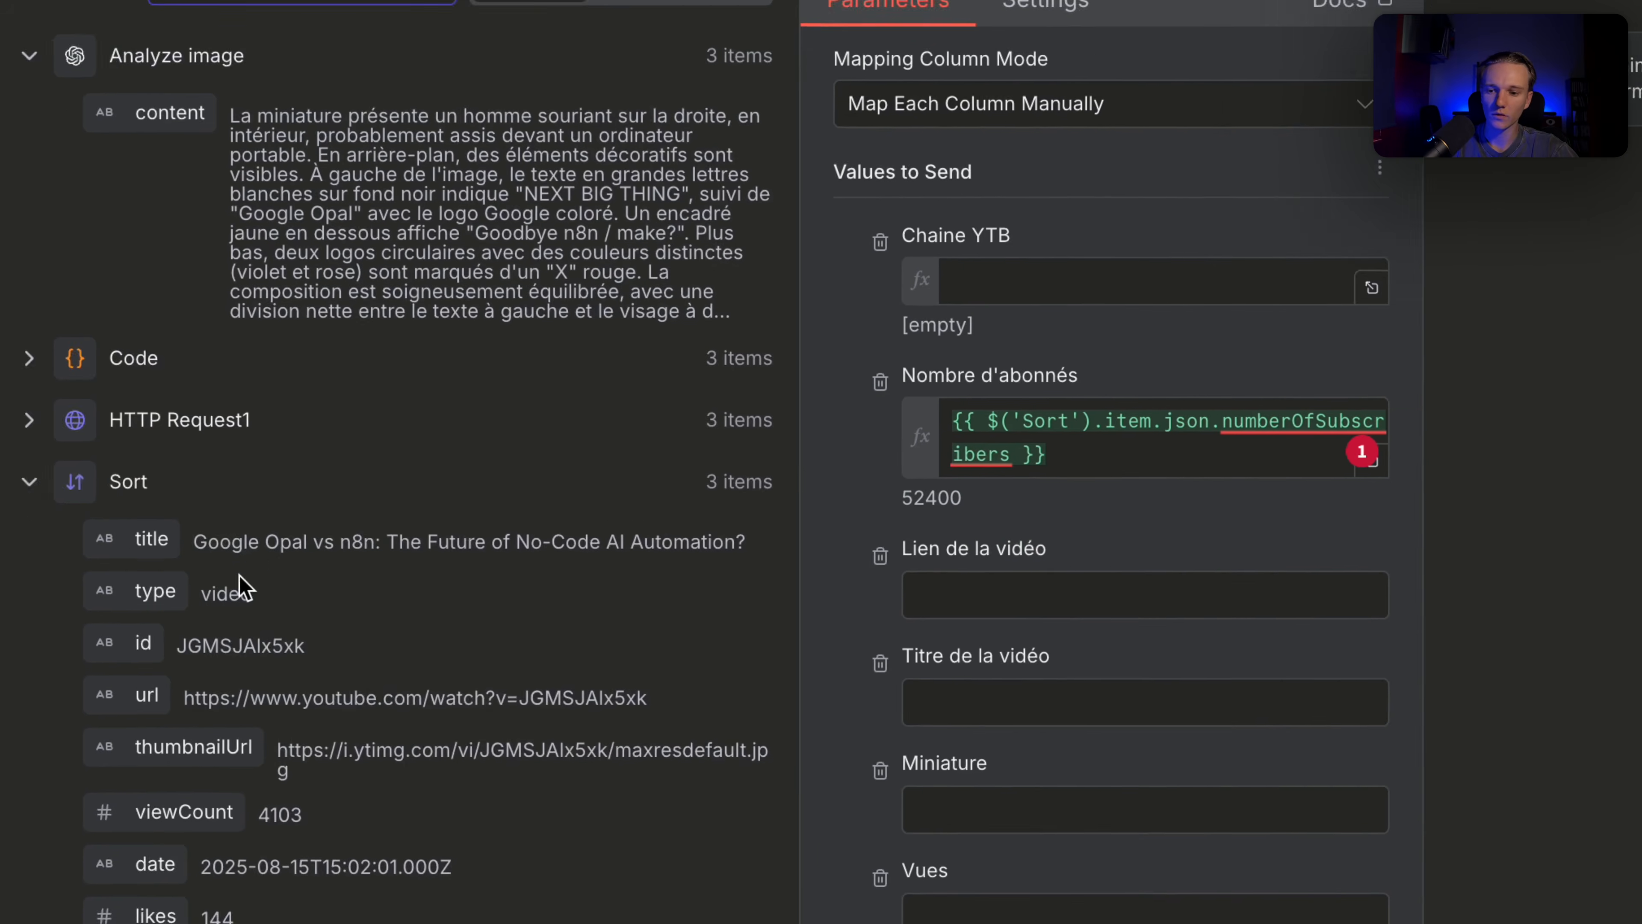
Map the Chaine YTB, Lien de la vidéo and Titre de la vidéo columns to the Sort node's channelName, url and title
scroll(111, 615, down, 3)
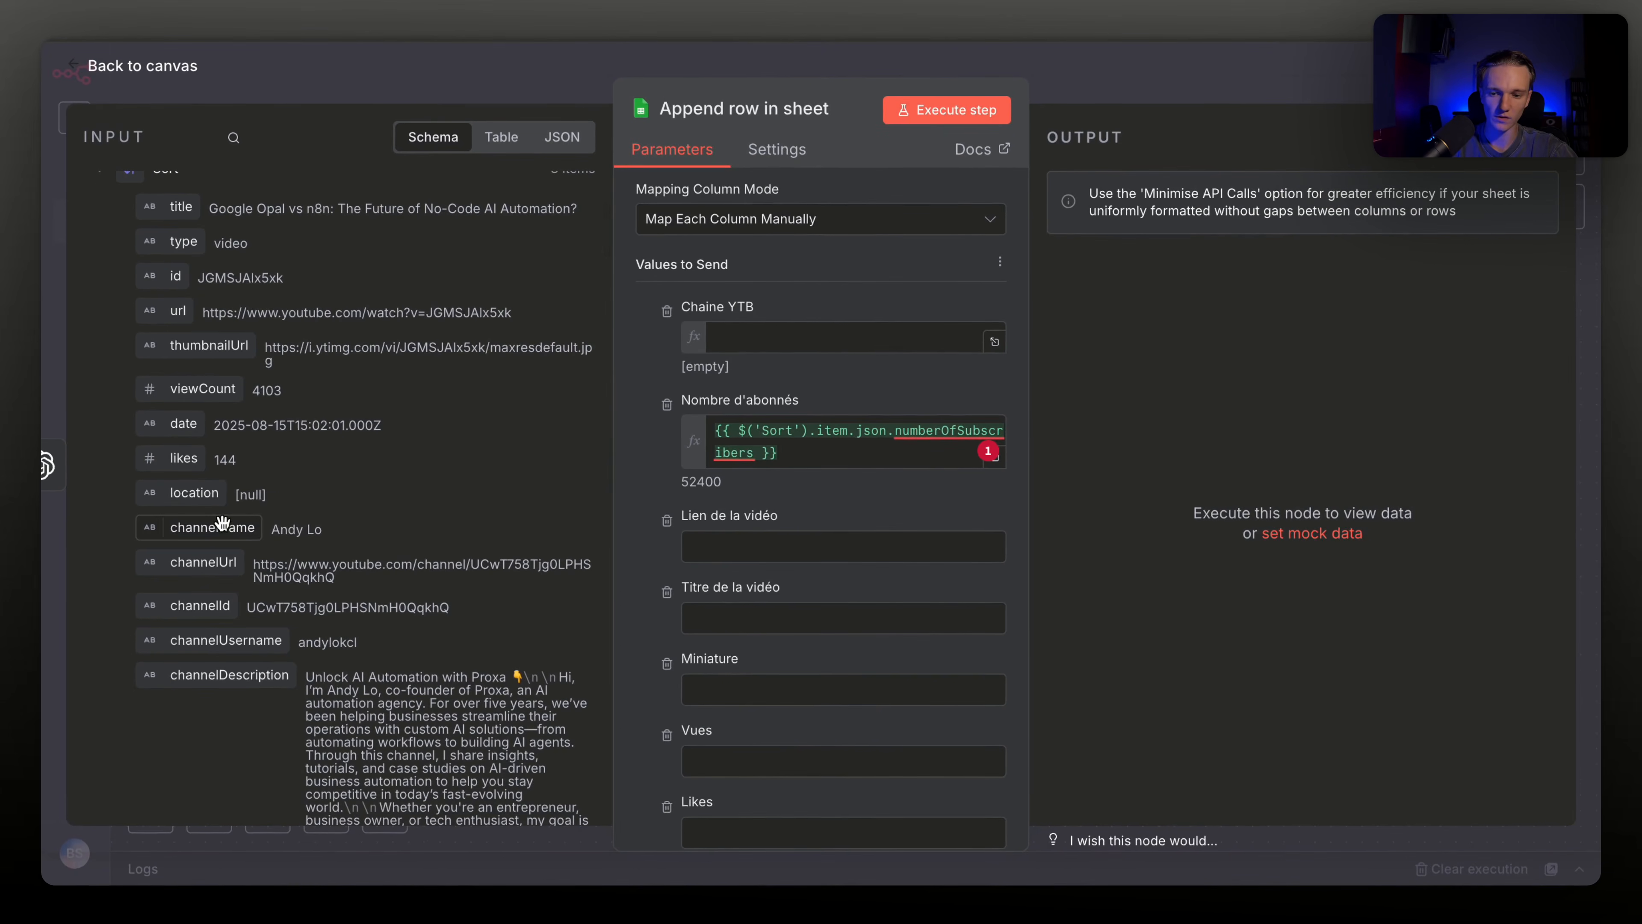
drag(782, 355, 782, 353)
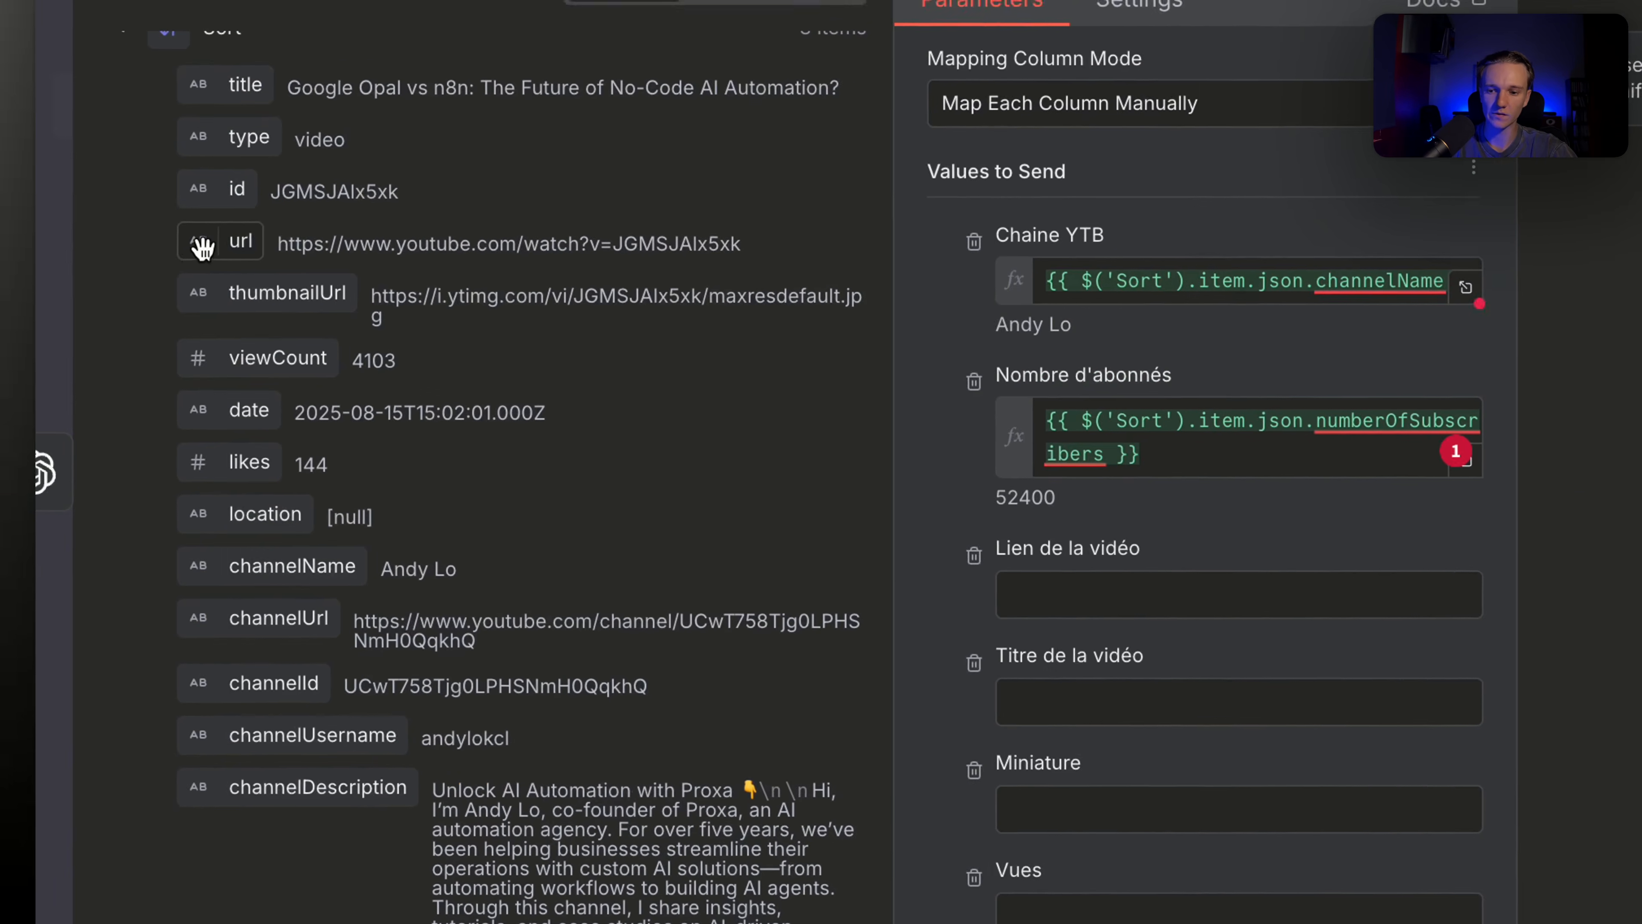
drag(203, 246, 787, 555)
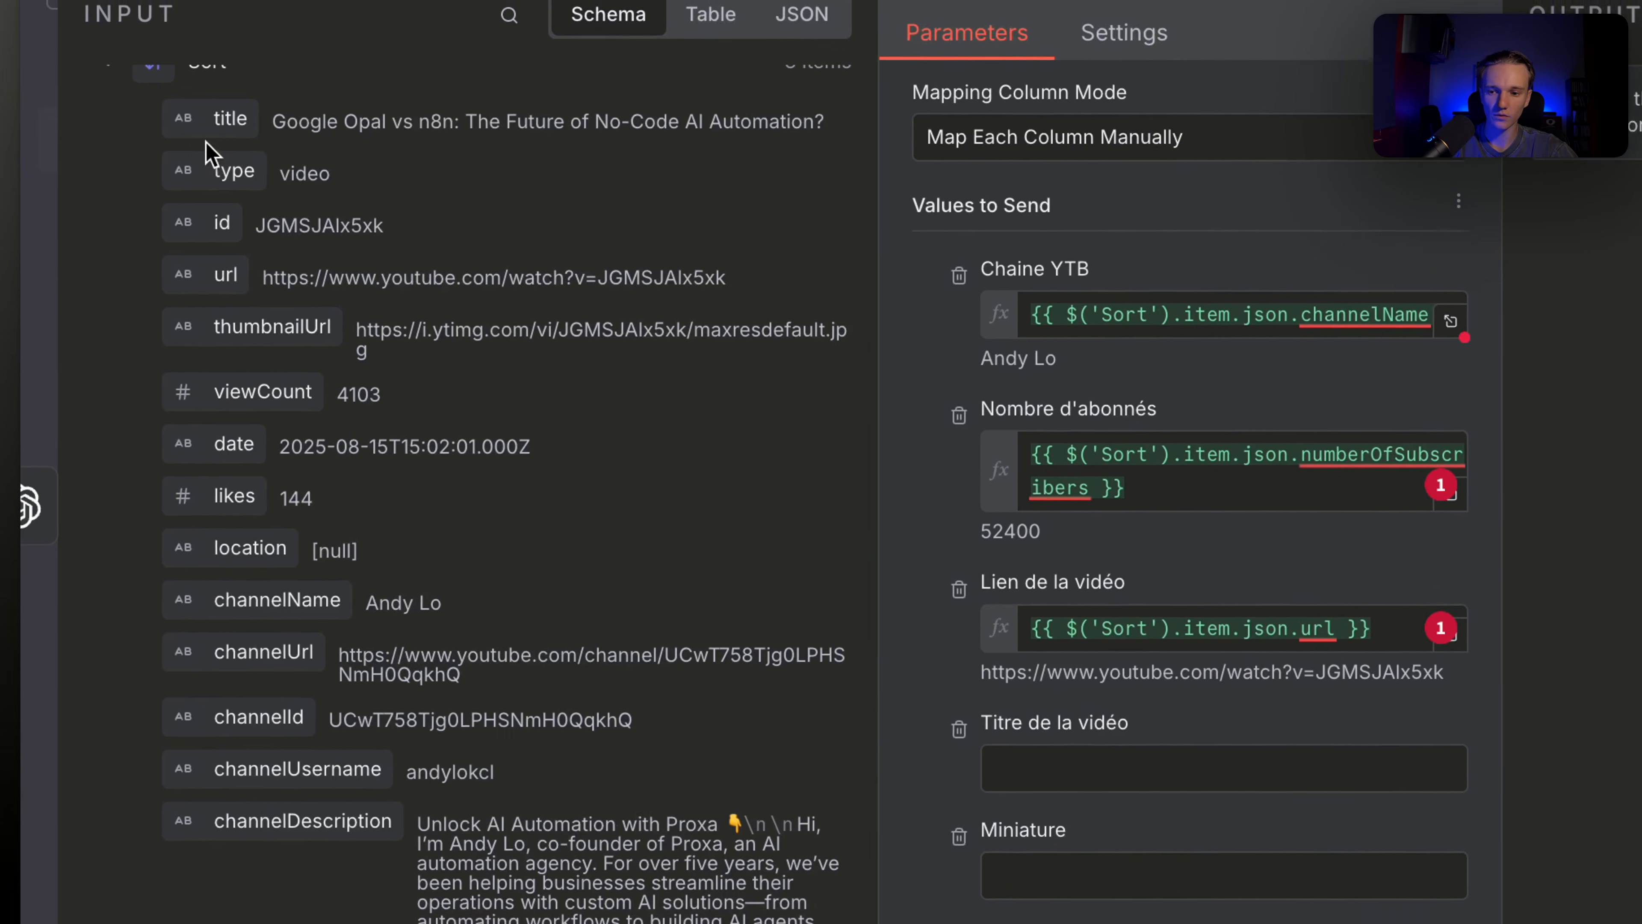
drag(238, 132, 745, 654)
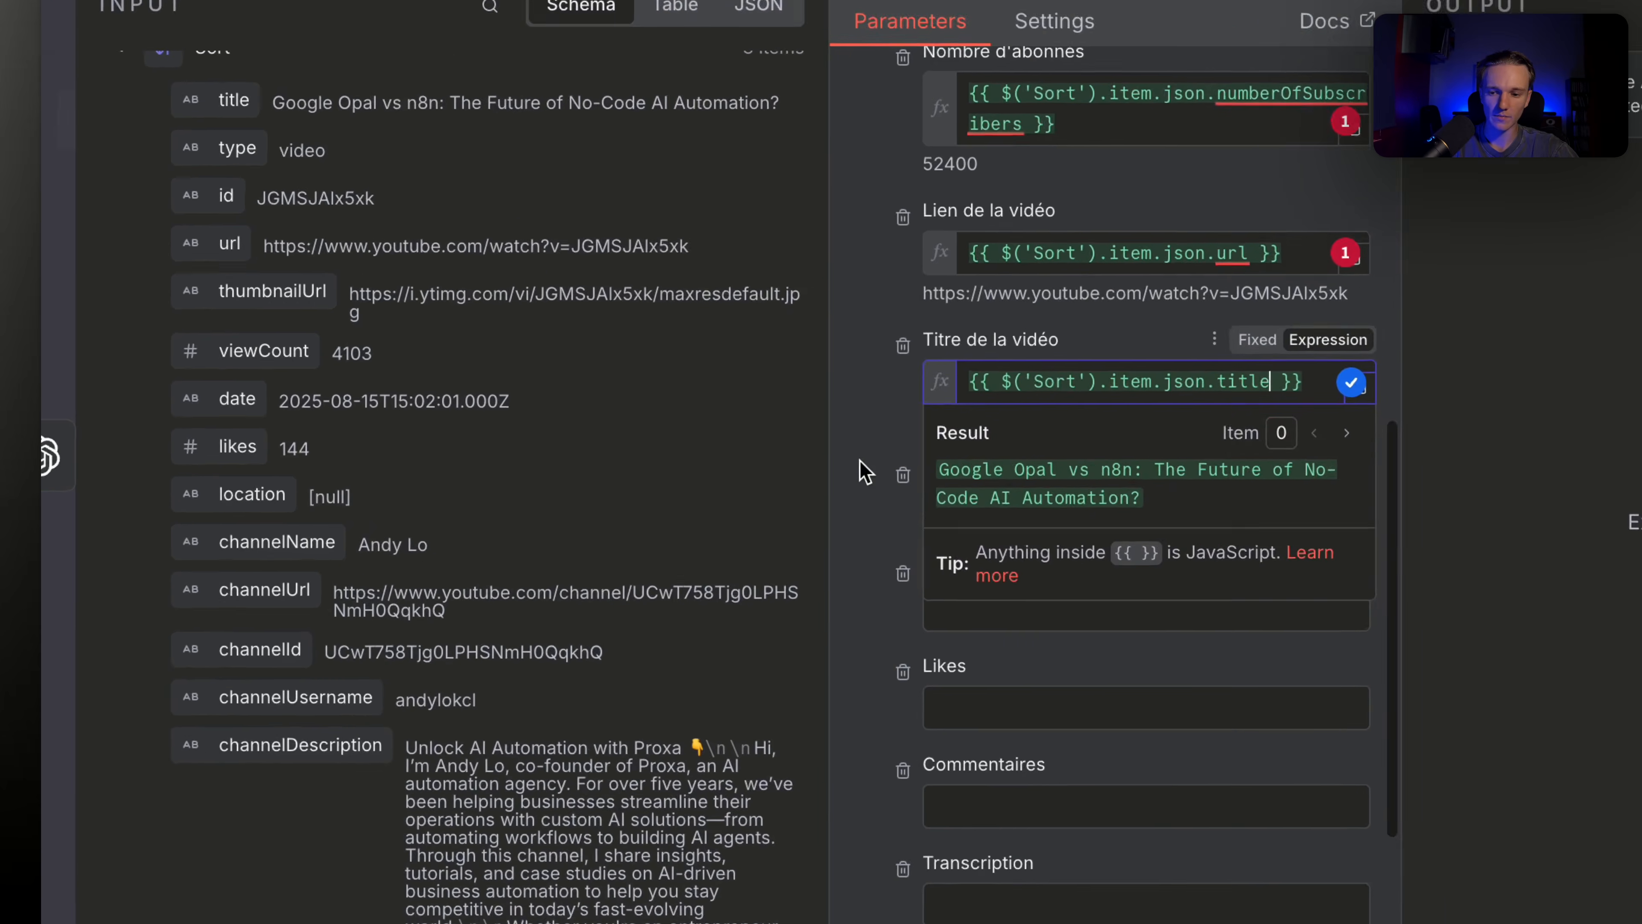
click(472, 581)
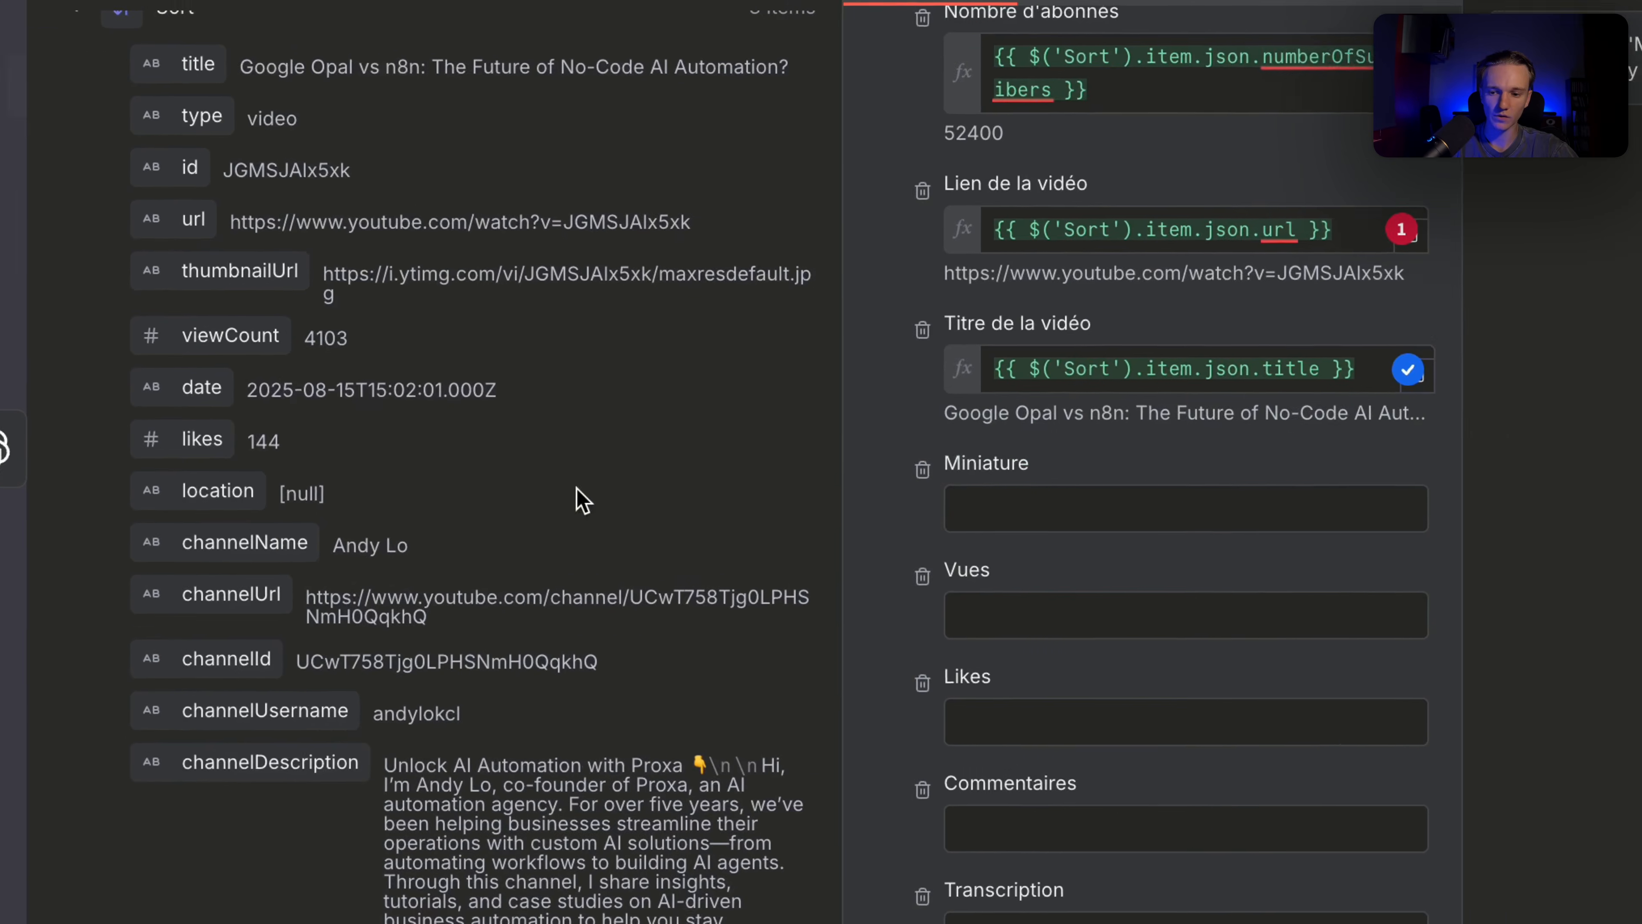
Map the Miniature, Vues and Likes columns to the Sort node's thumbnailUrl, viewCount and likes
drag(208, 346, 839, 600)
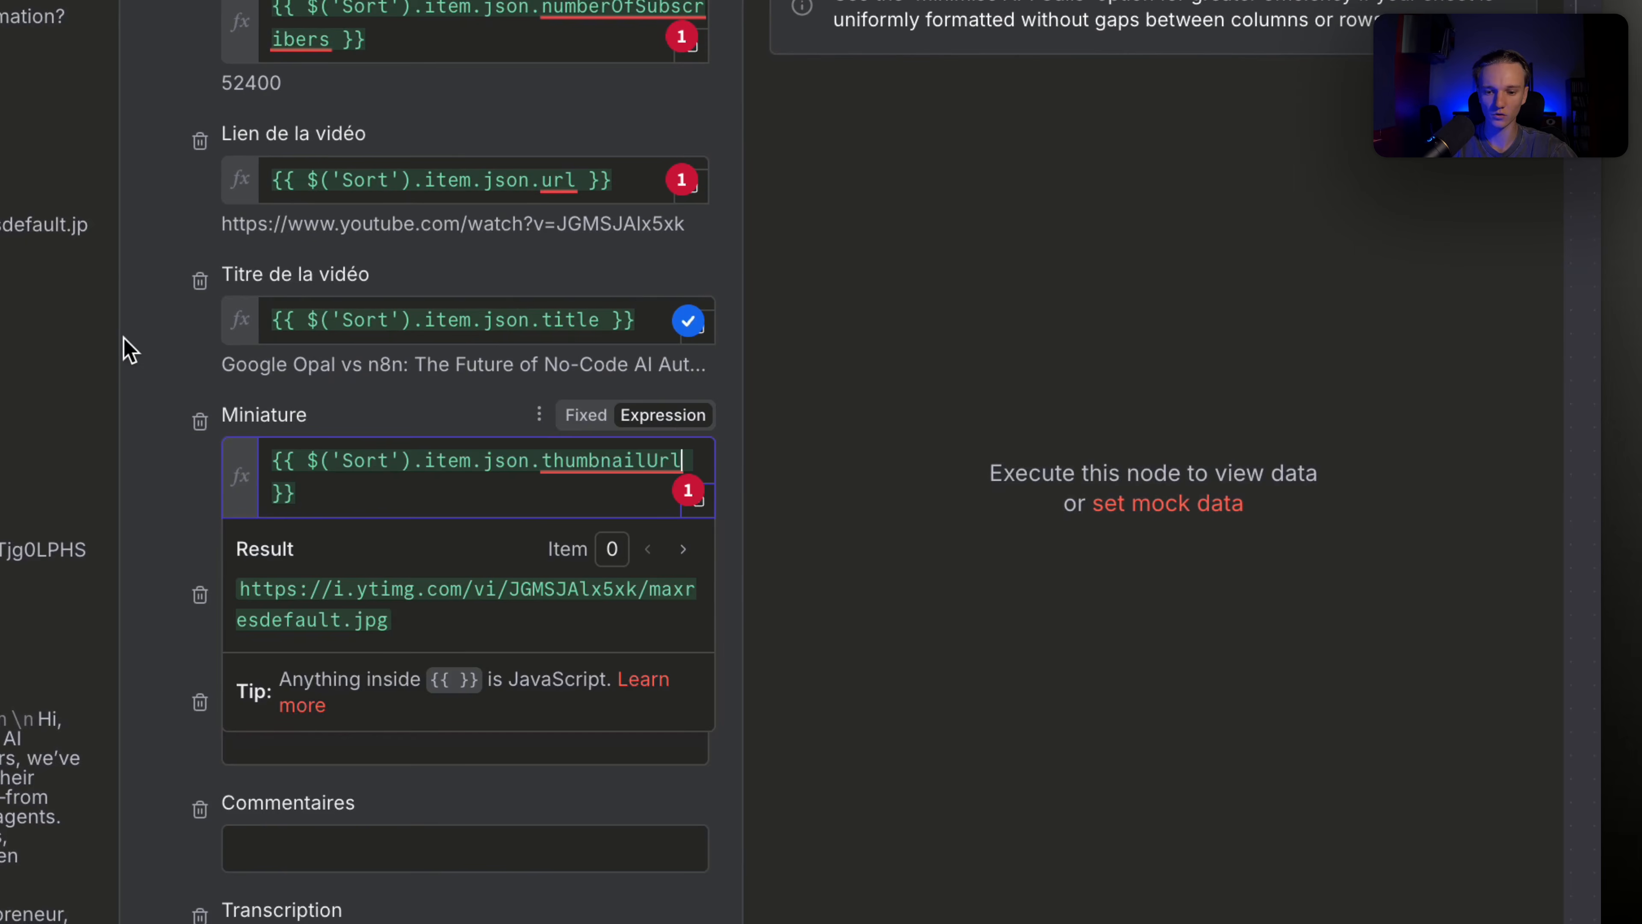
click(267, 419)
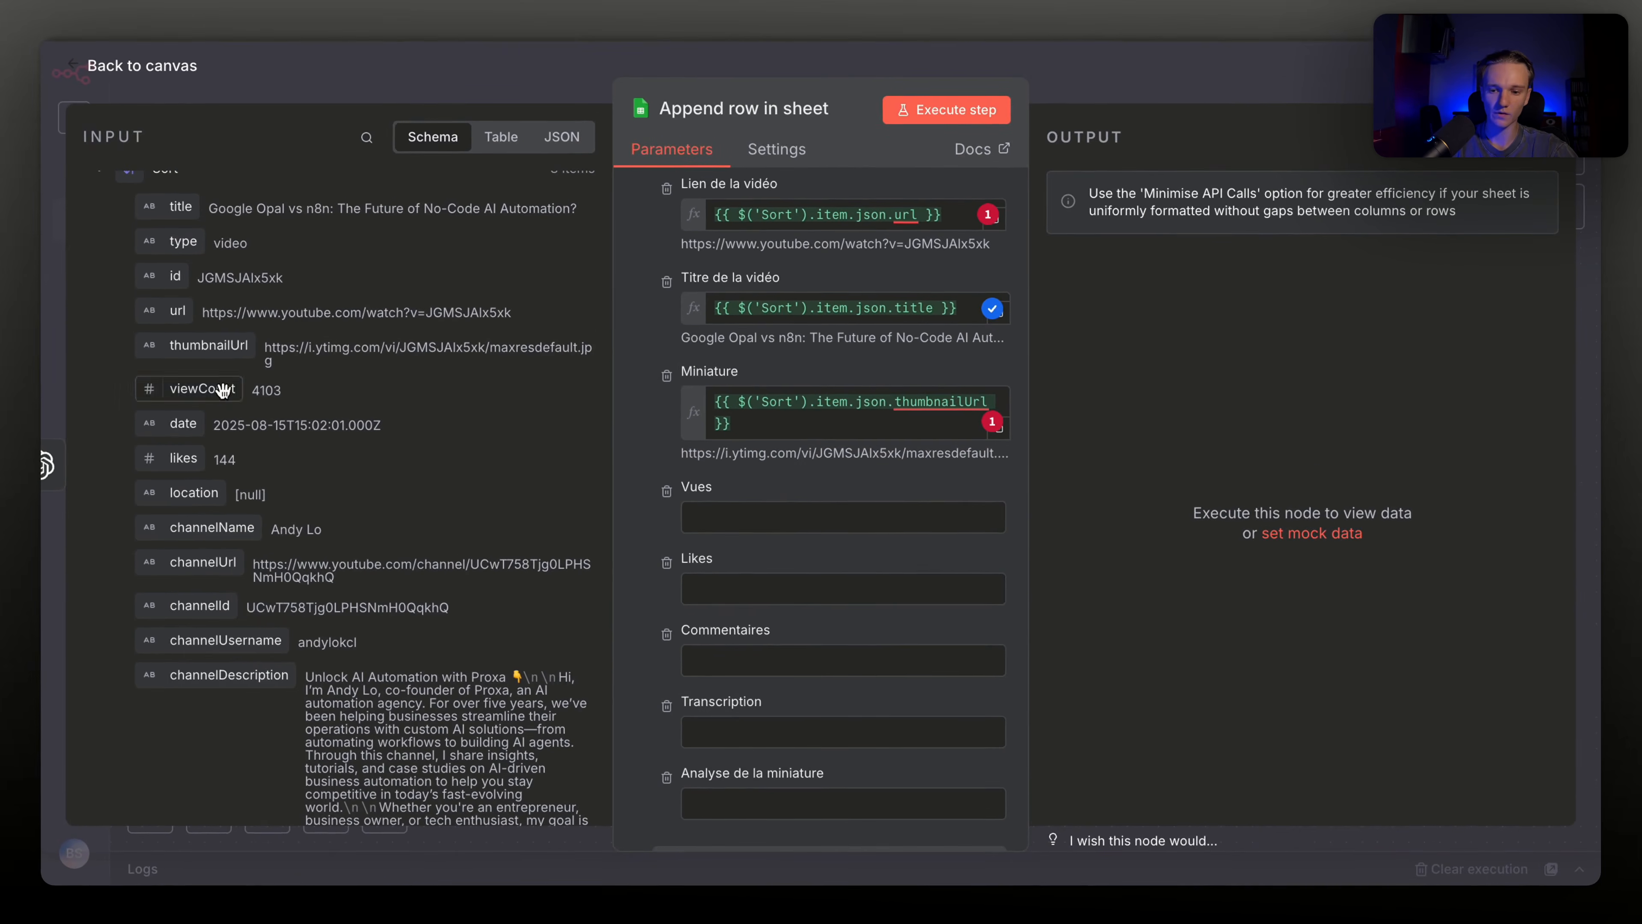
drag(226, 389, 654, 461)
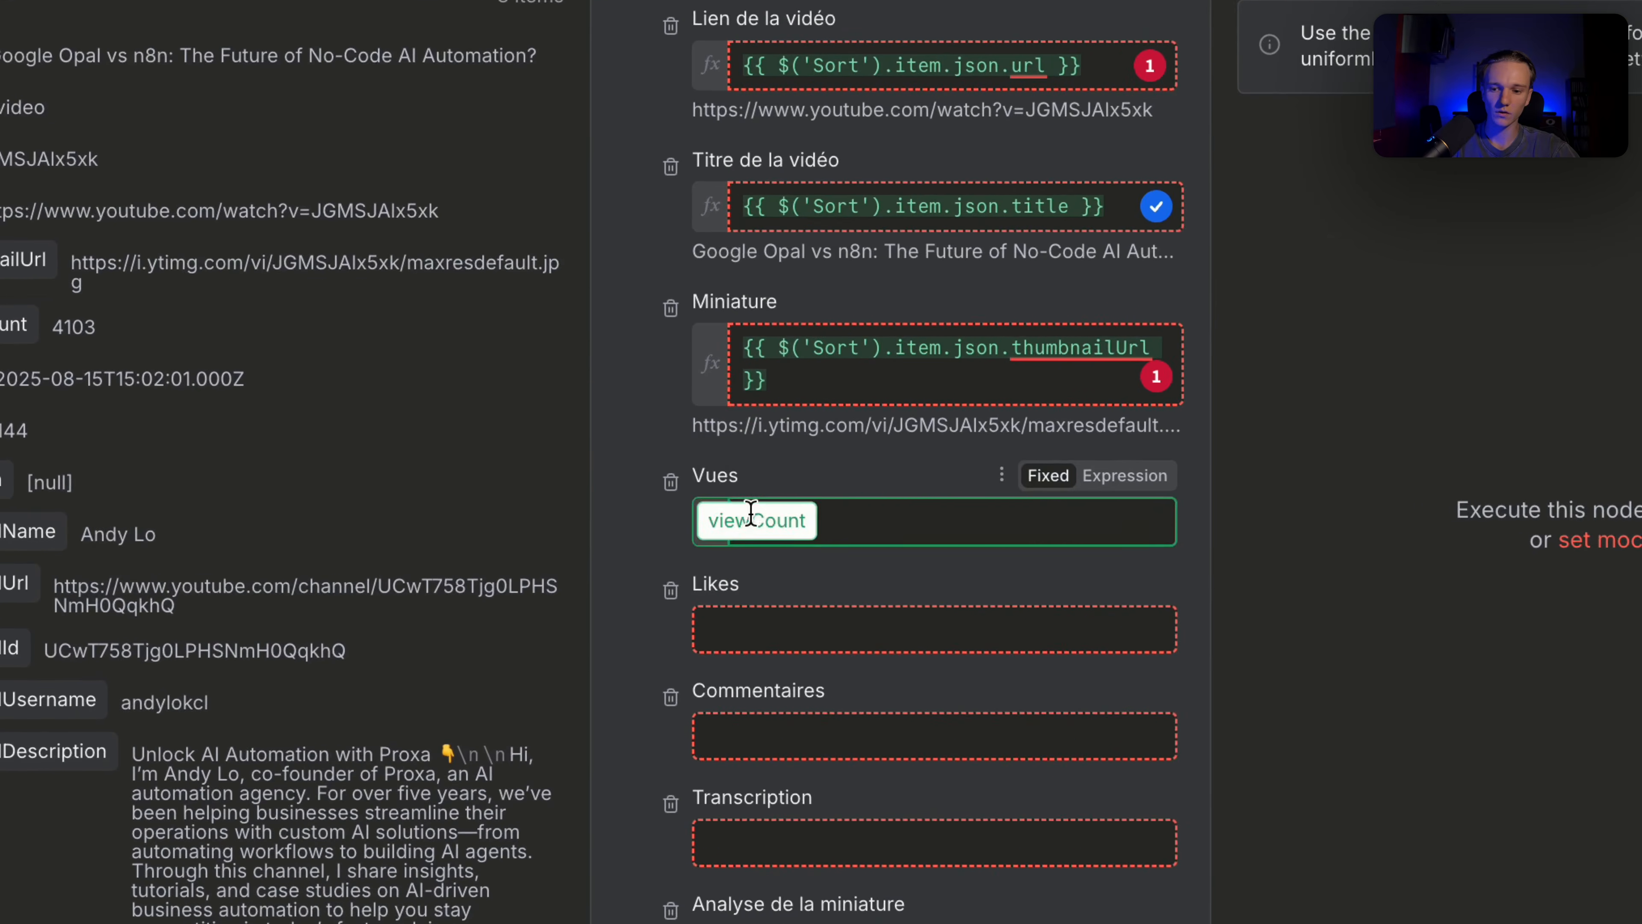
drag(750, 512, 750, 518)
click(263, 466)
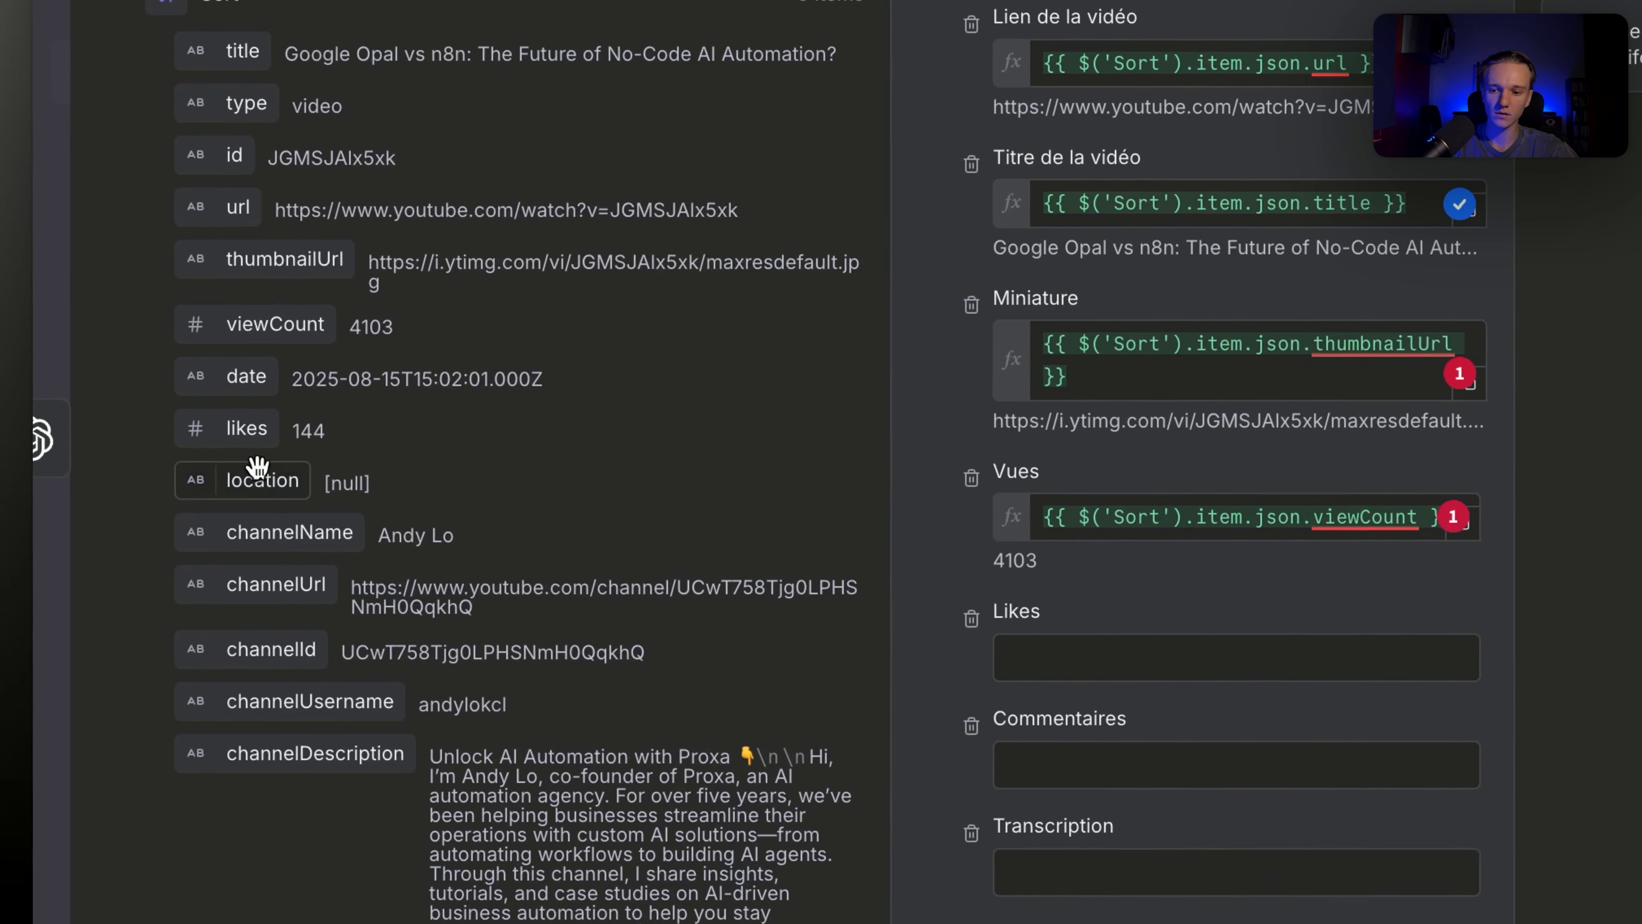
drag(249, 433, 826, 620)
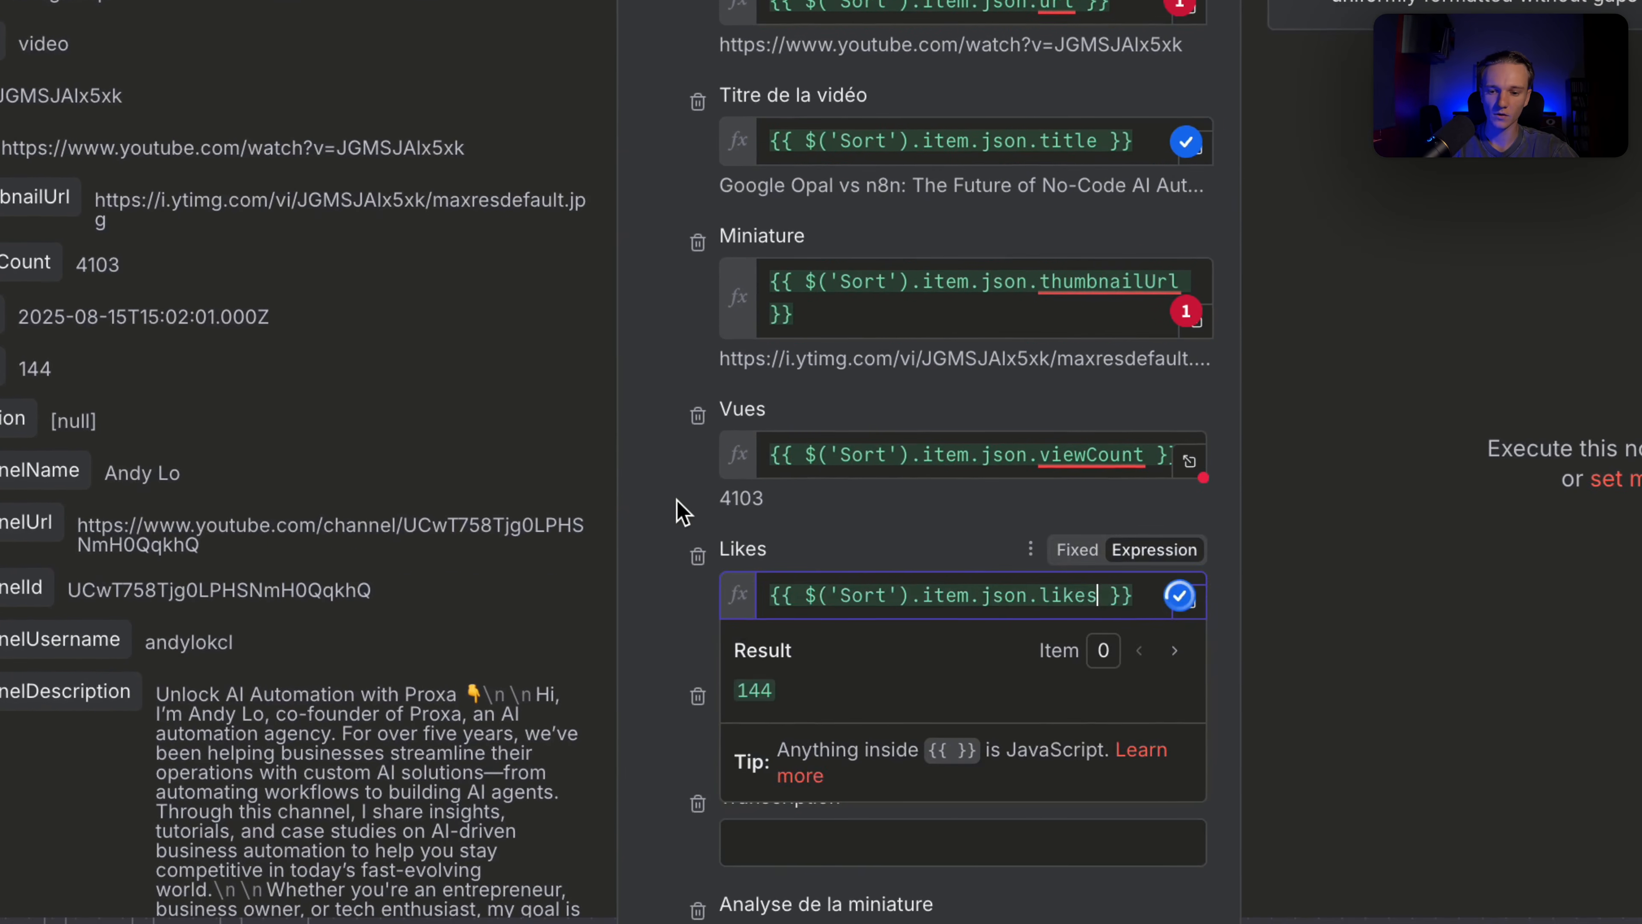
click(679, 502)
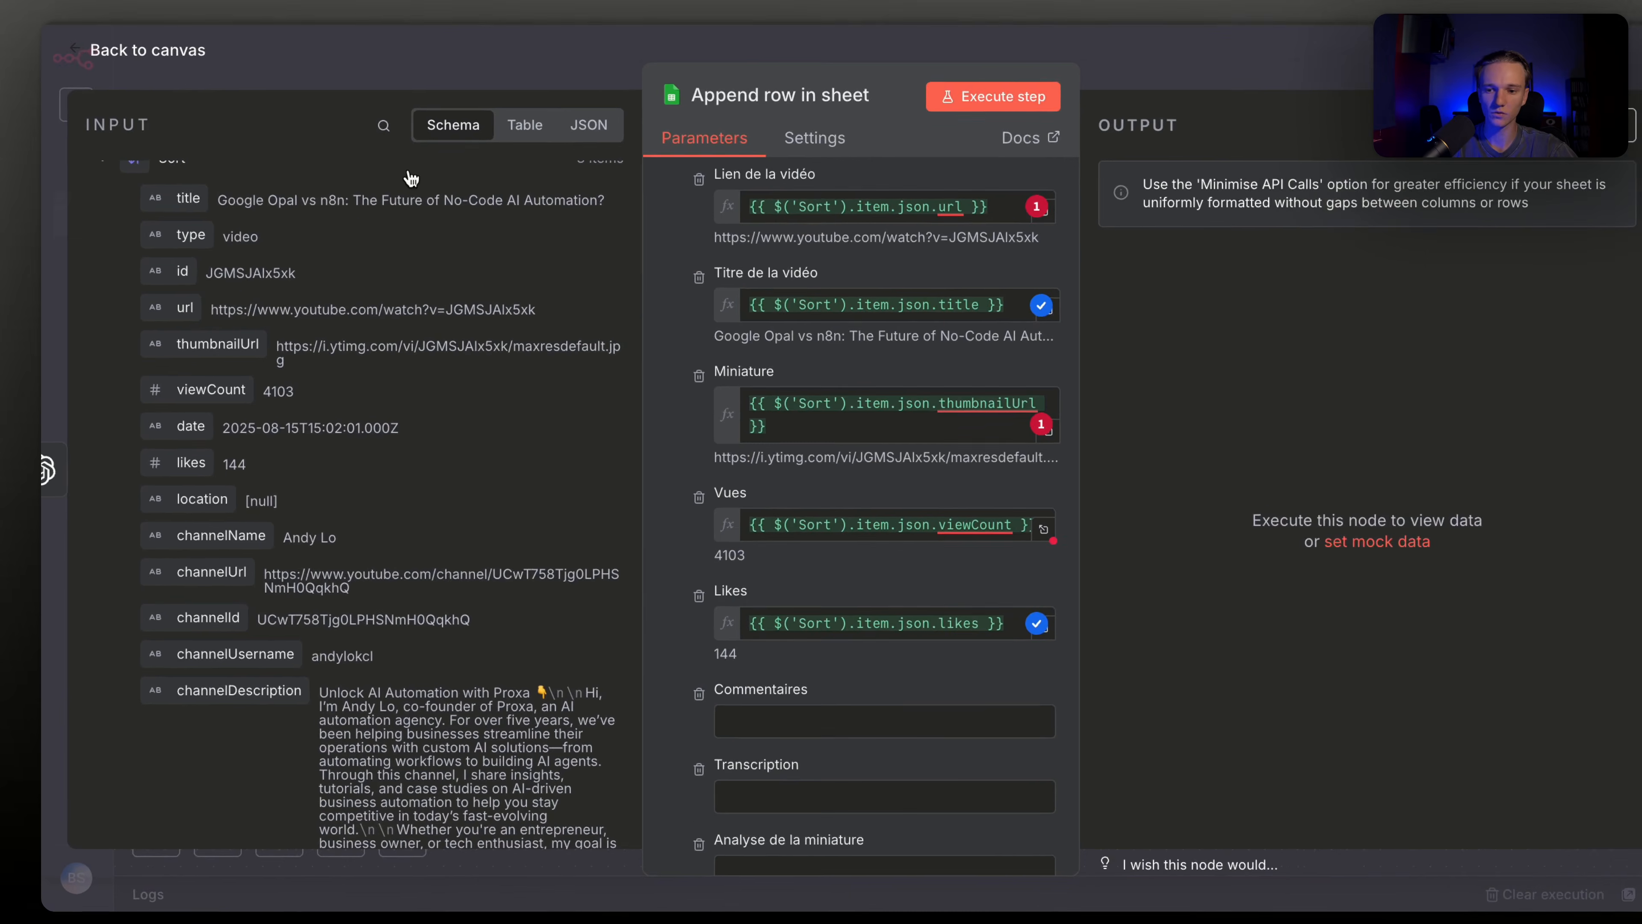
Search the input data for "comm" and map Commentaires to {{ $('Sort').item.json.commentsCount }}
click(392, 121)
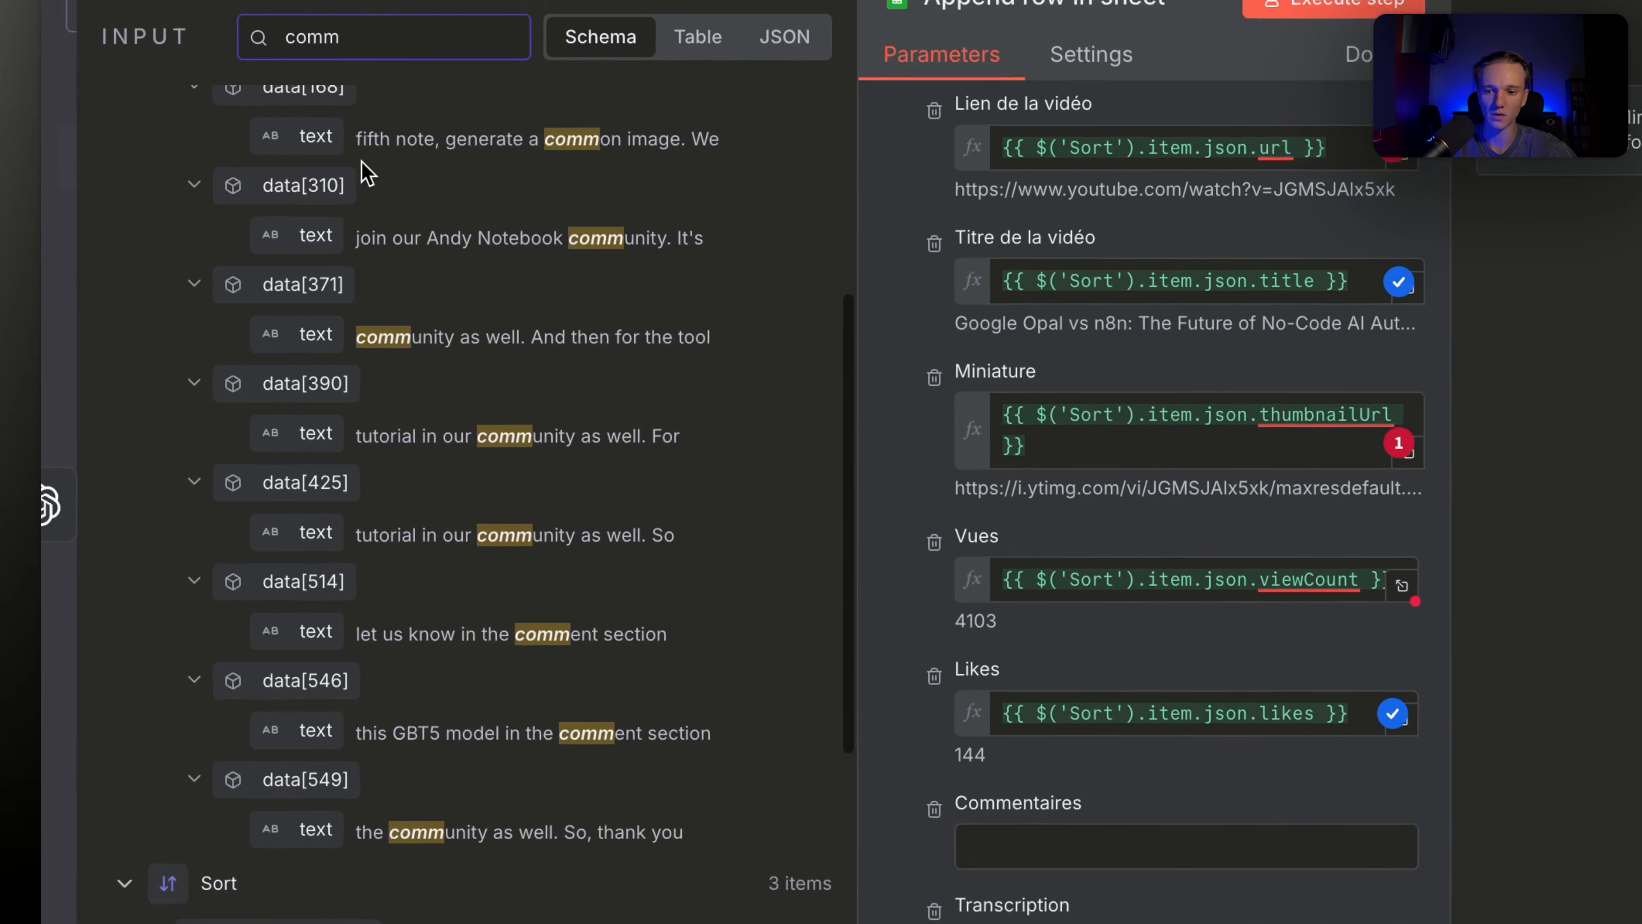
scroll(259, 242, up, 5)
scroll(250, 266, down, 10)
drag(320, 275, 1099, 870)
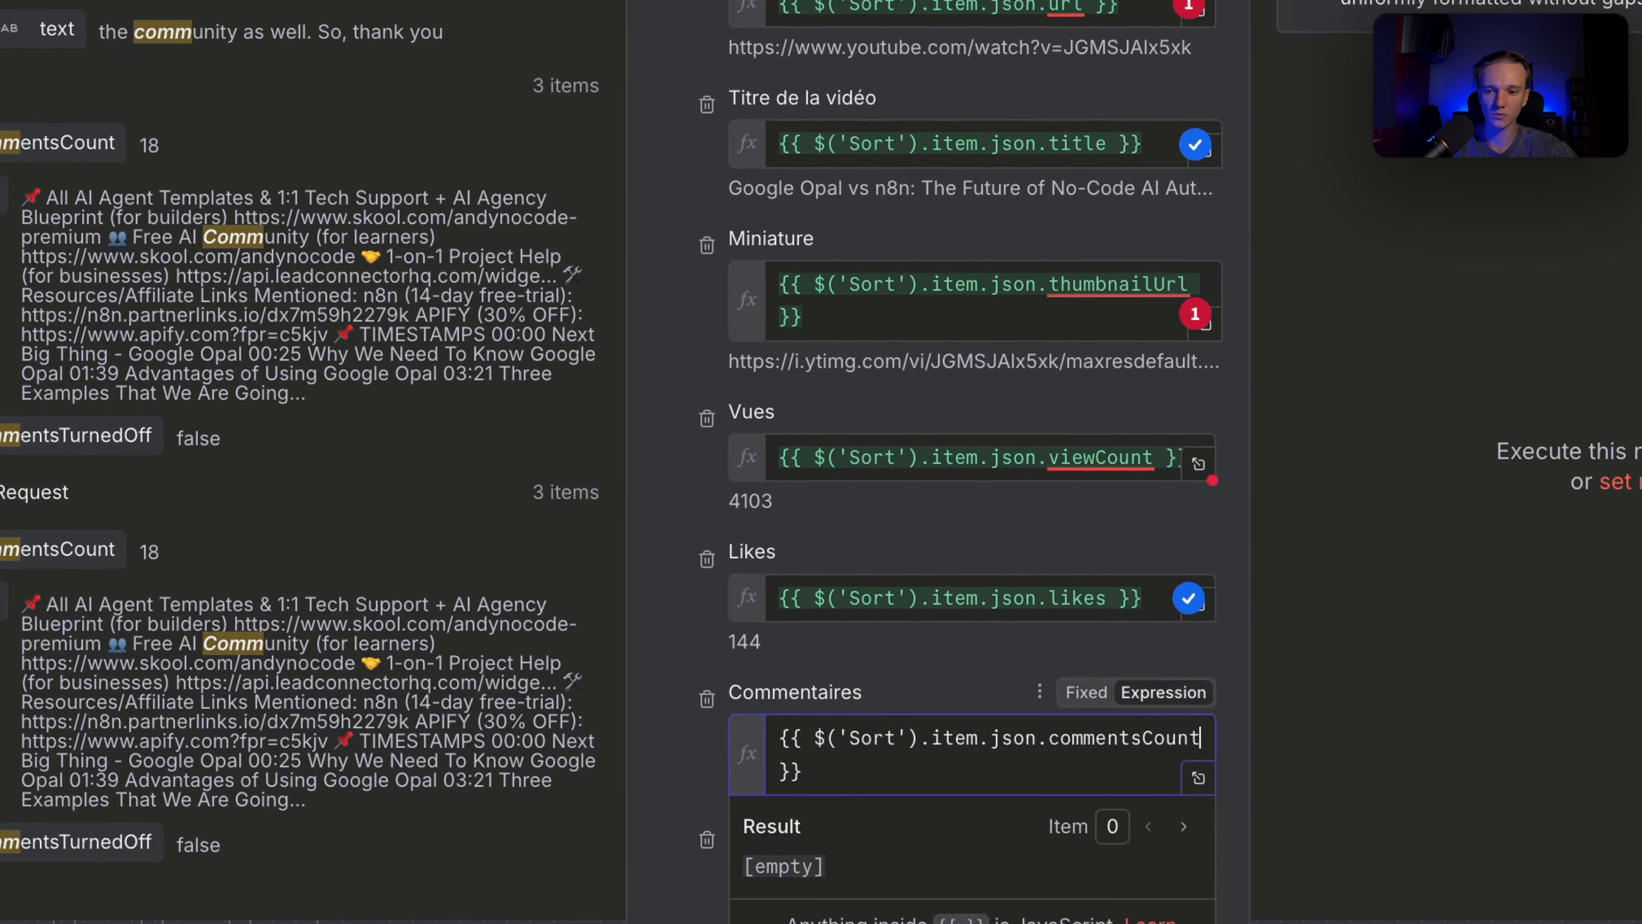
Map the Transcription column to the Code node's paragraph with {{ $('Code').item.json.paragraph }}
scroll(95, 425, up, 10)
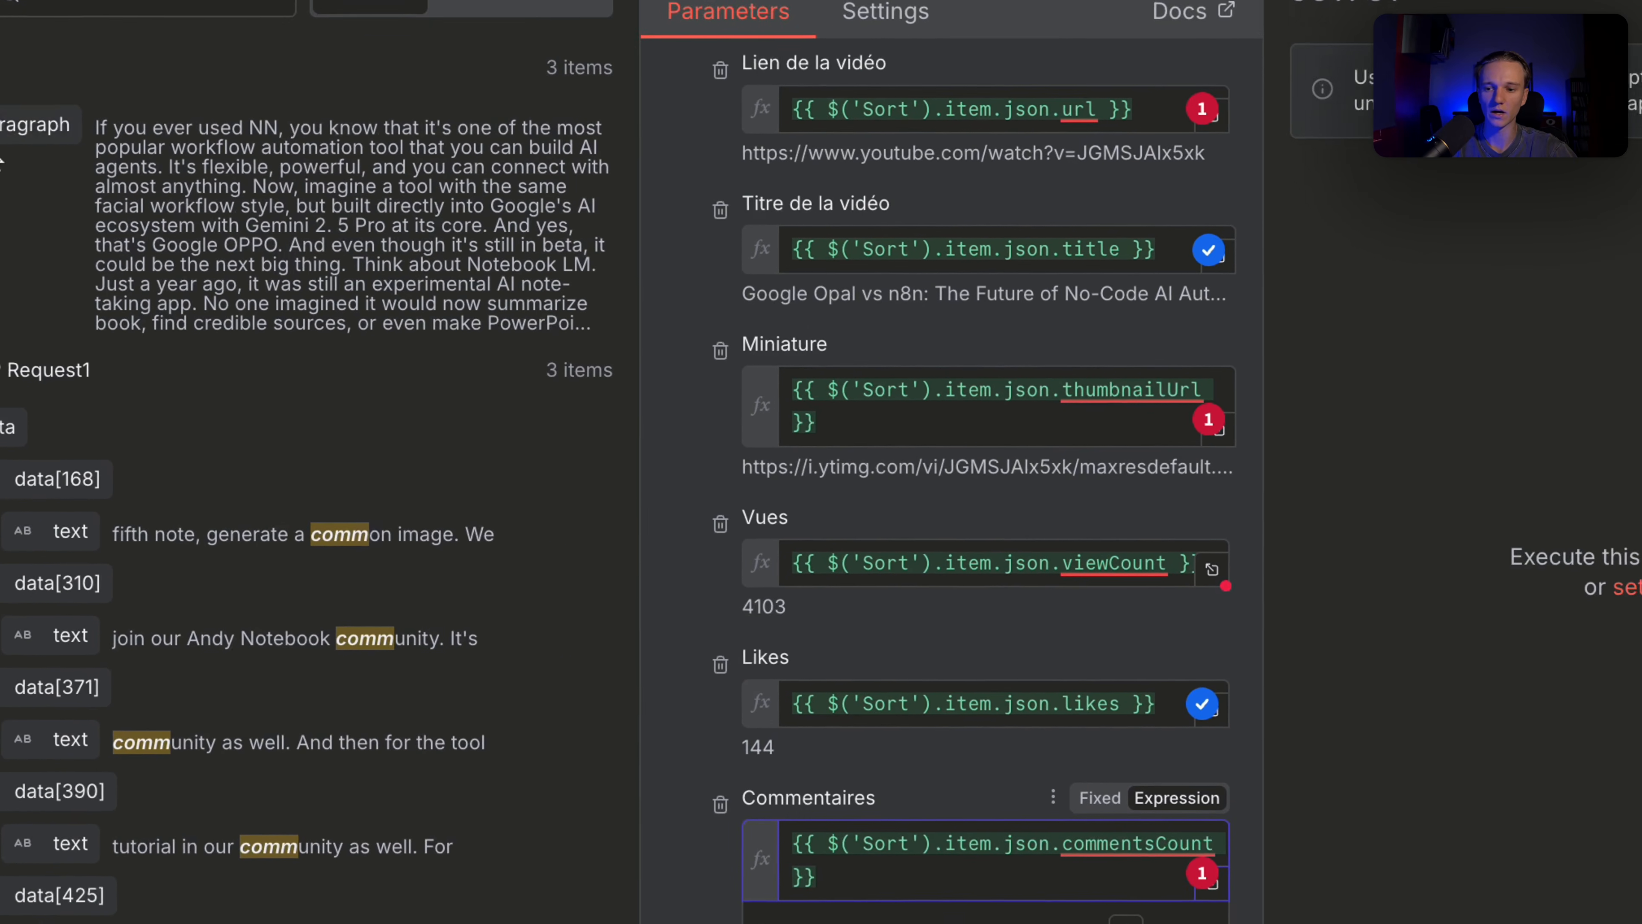
click(662, 383)
scroll(663, 383, down, 5)
drag(52, 128, 801, 674)
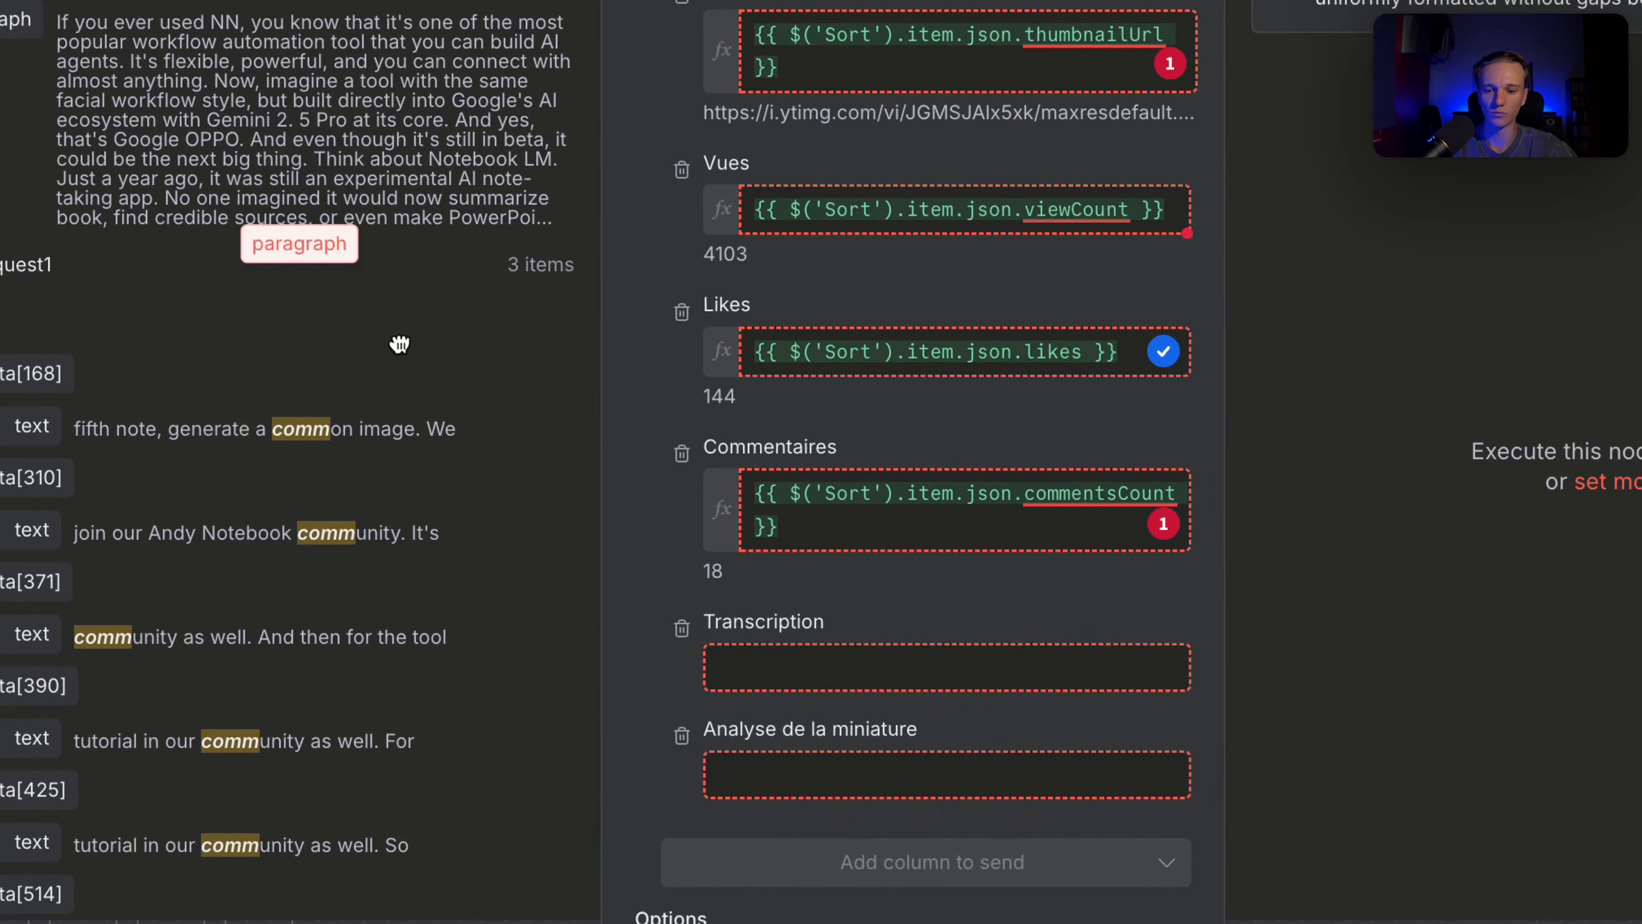
Clear the input search, map Analyse de la miniature to the Analyze image node's content, and return to the canvas
click(83, 173)
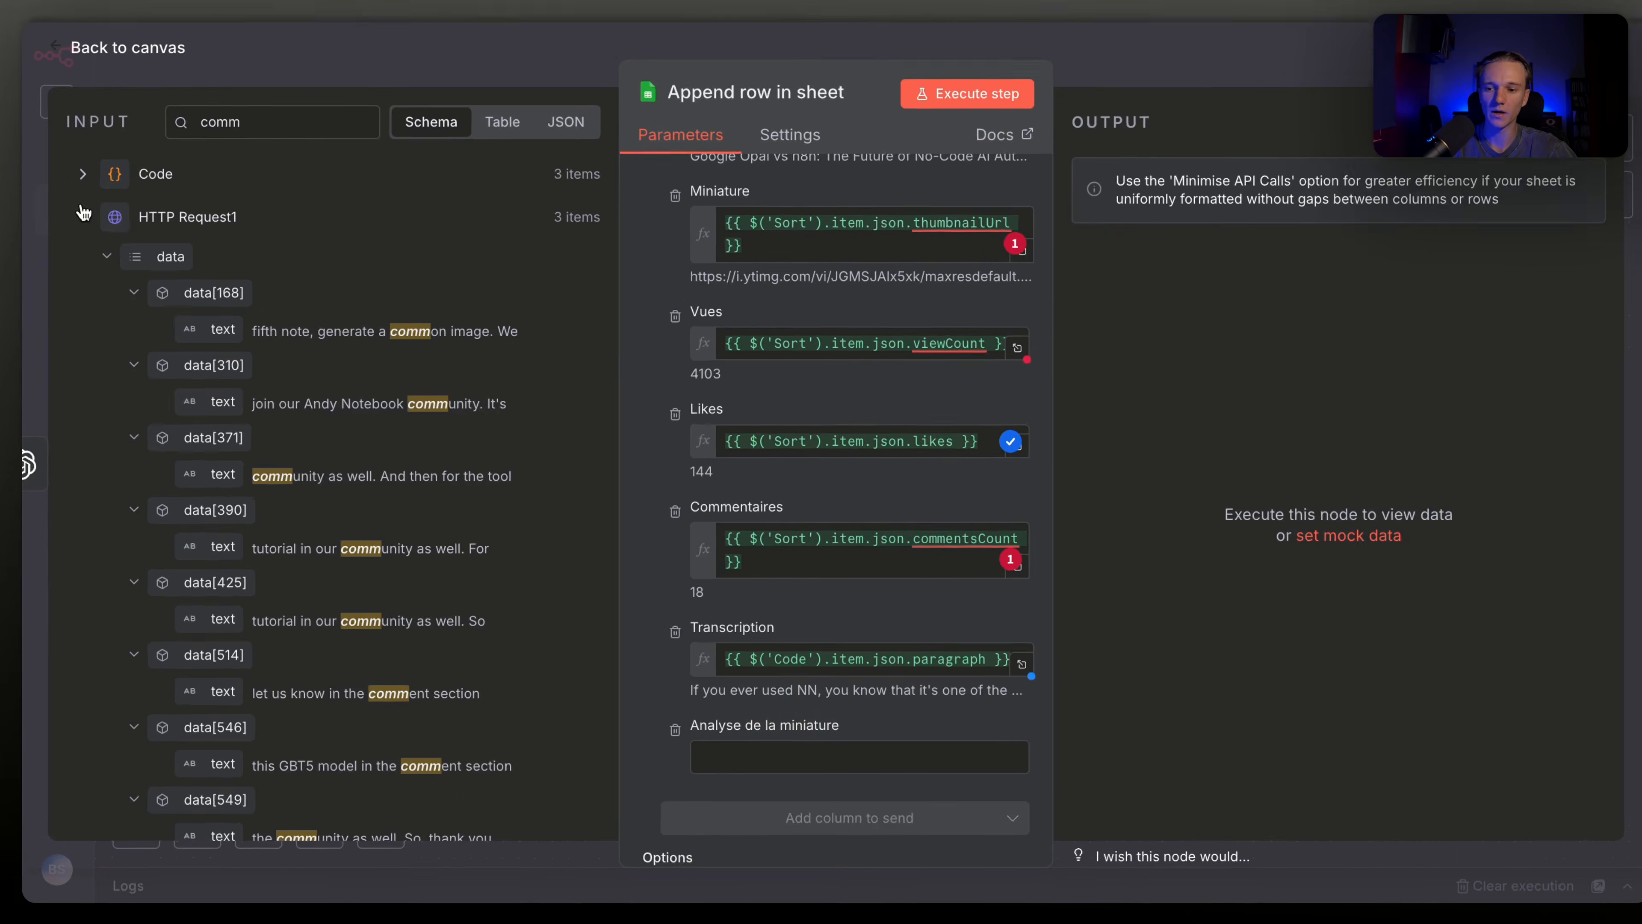
click(83, 214)
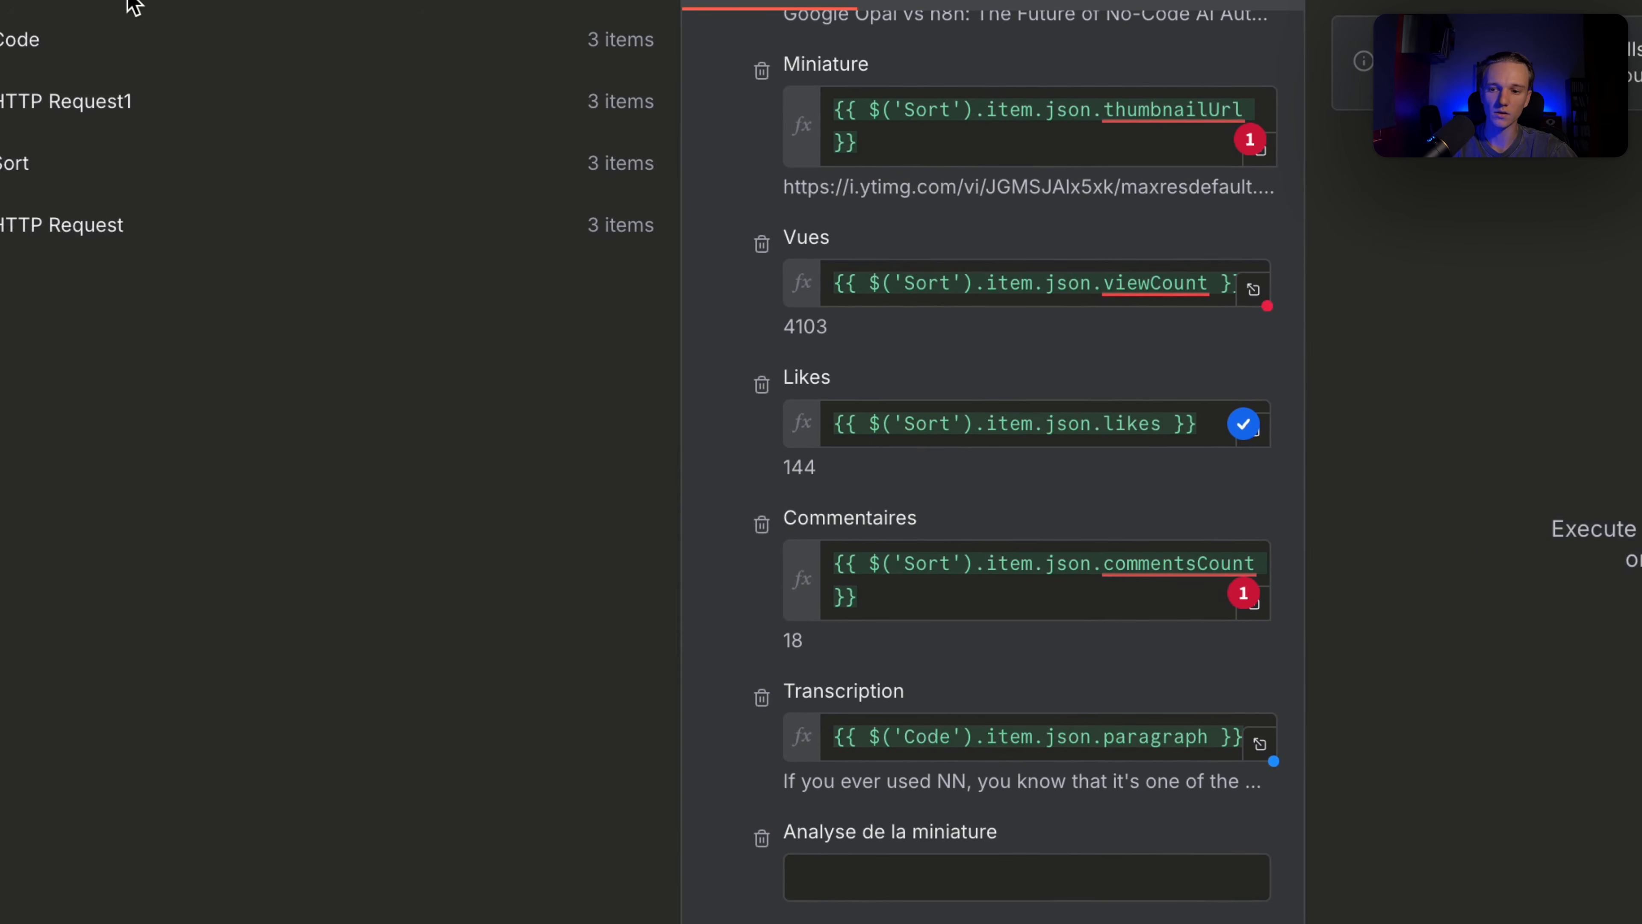
double_click(184, 47)
key(XF86AudioRaiseVolume)
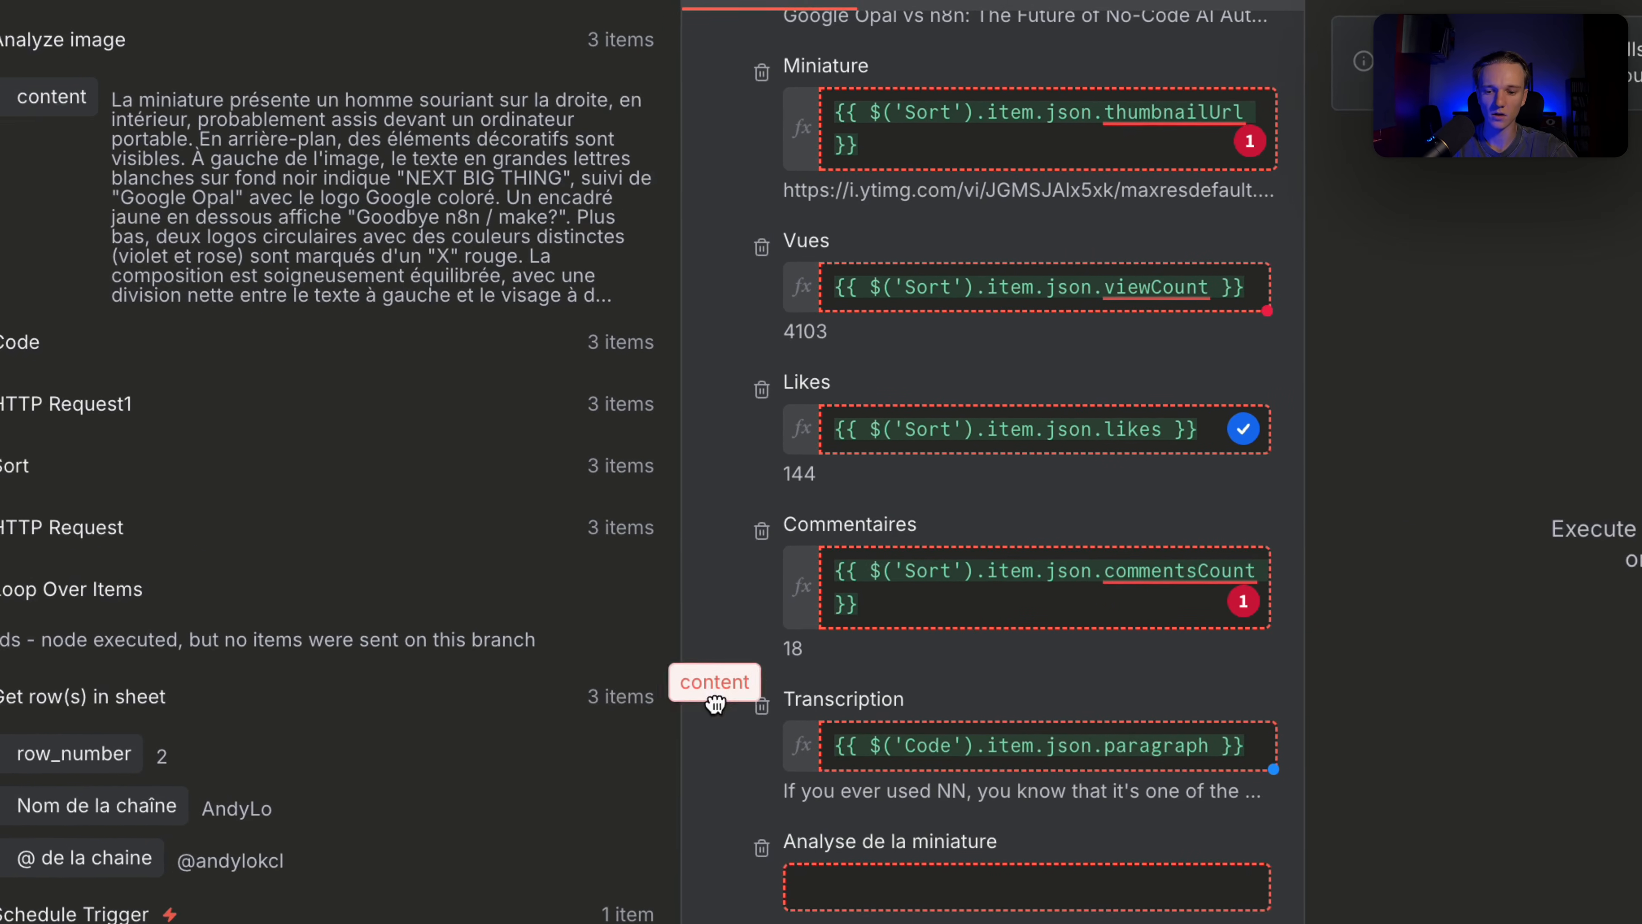
drag(715, 704, 885, 884)
click(1088, 120)
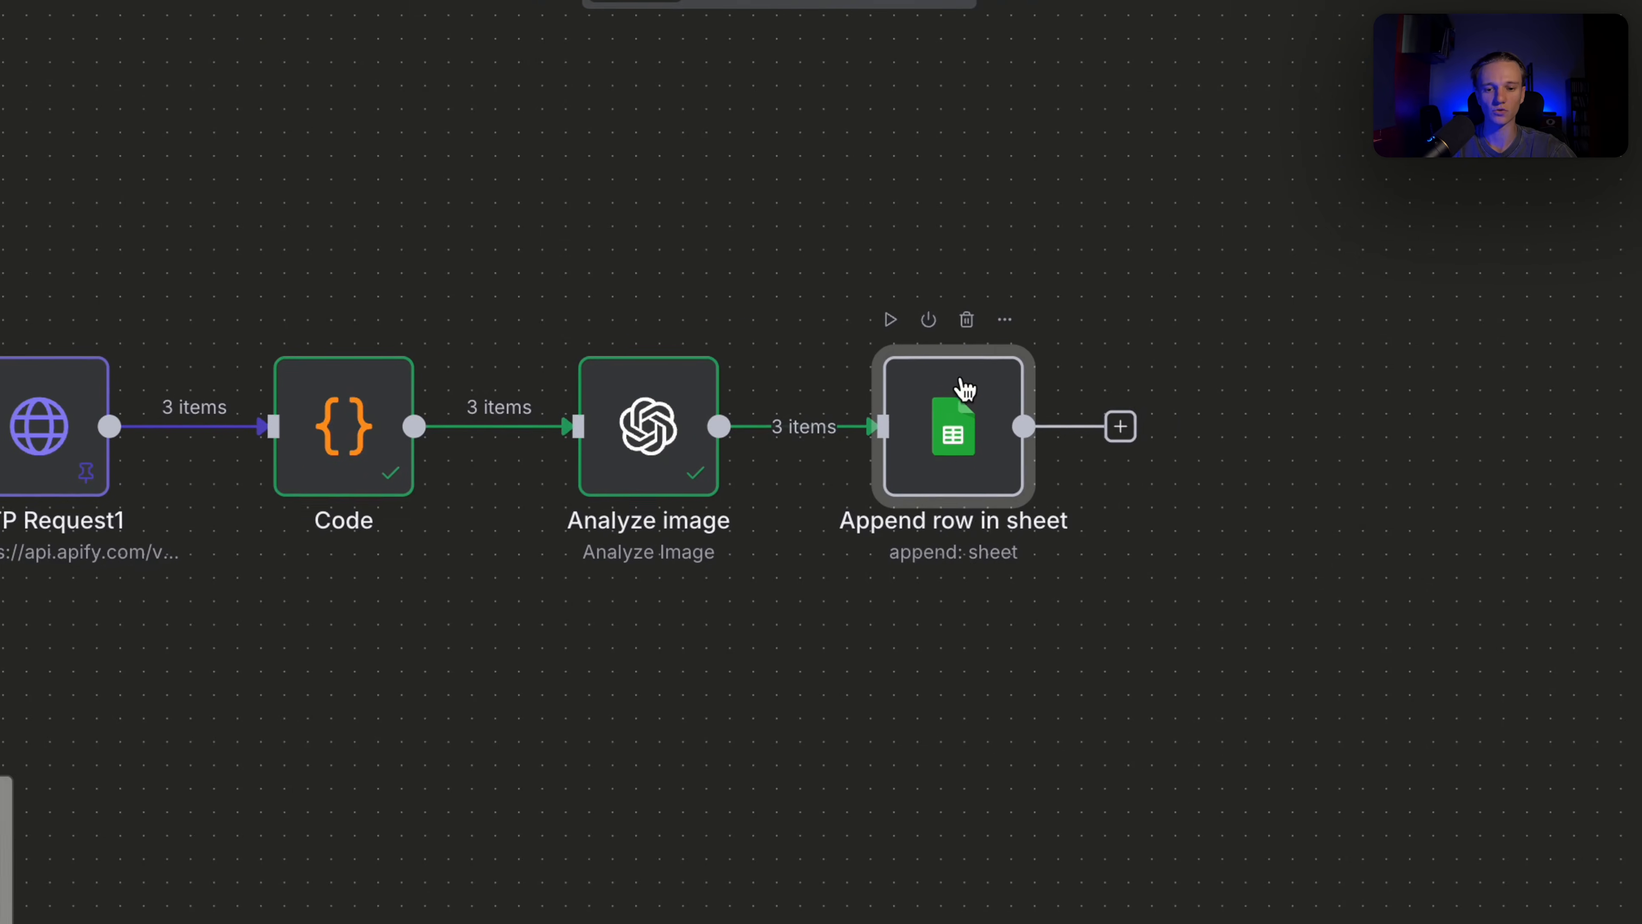
Pin the output data of the Analyze image and Code nodes
click(650, 445)
key(p)
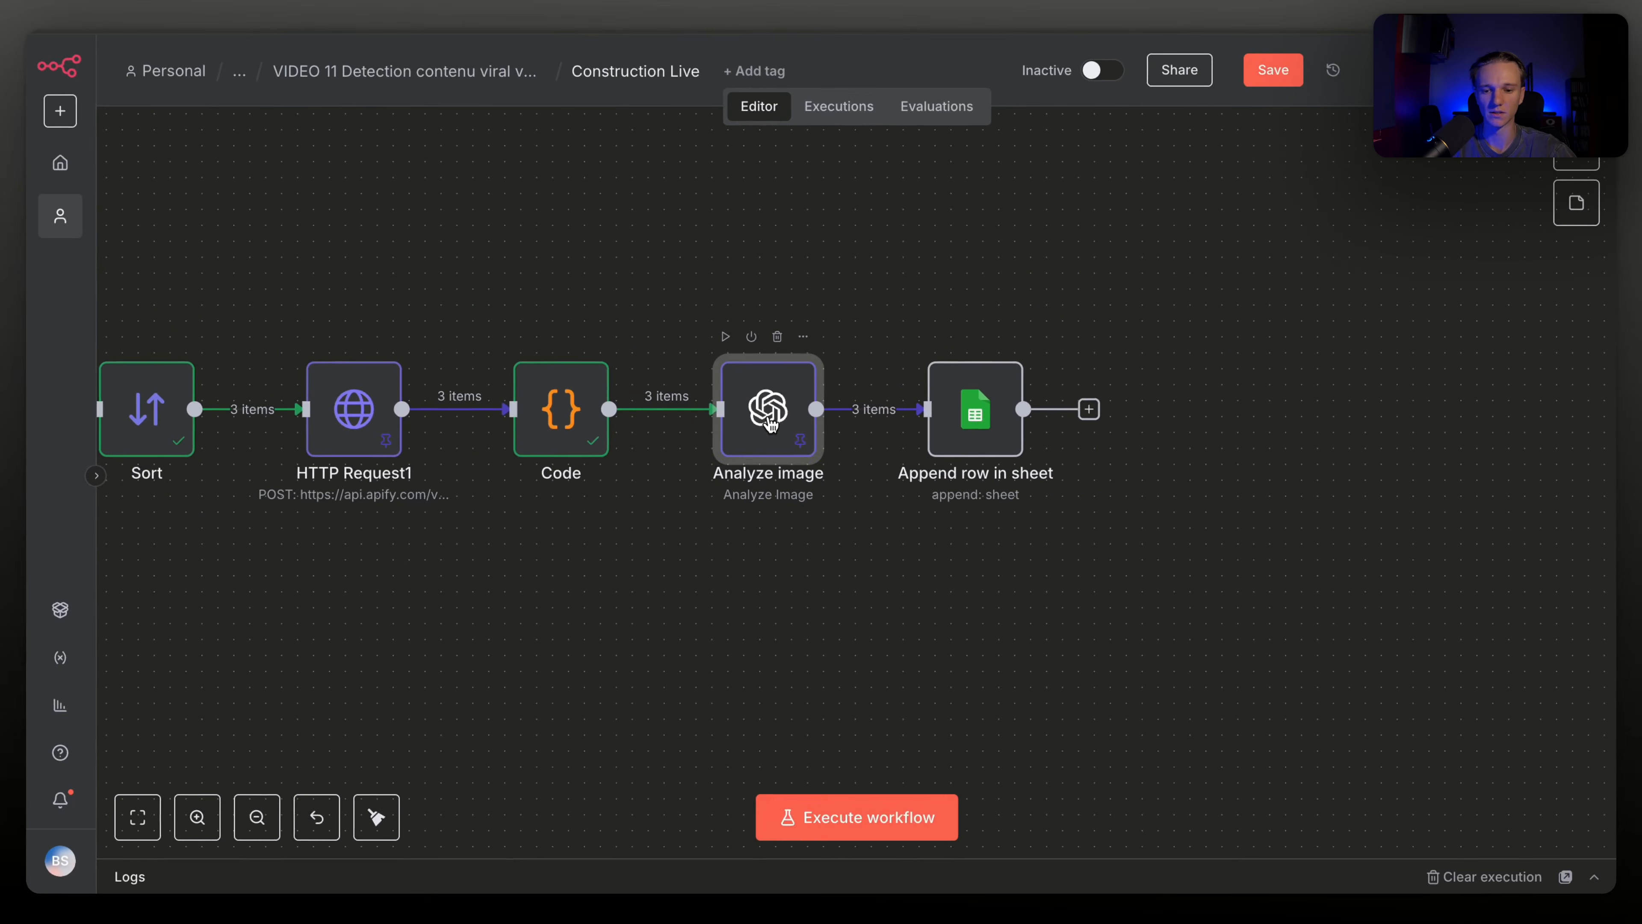
click(581, 423)
key(p)
Execute the Append row in sheet node and connect its output back to the Loop Over Items input
click(933, 335)
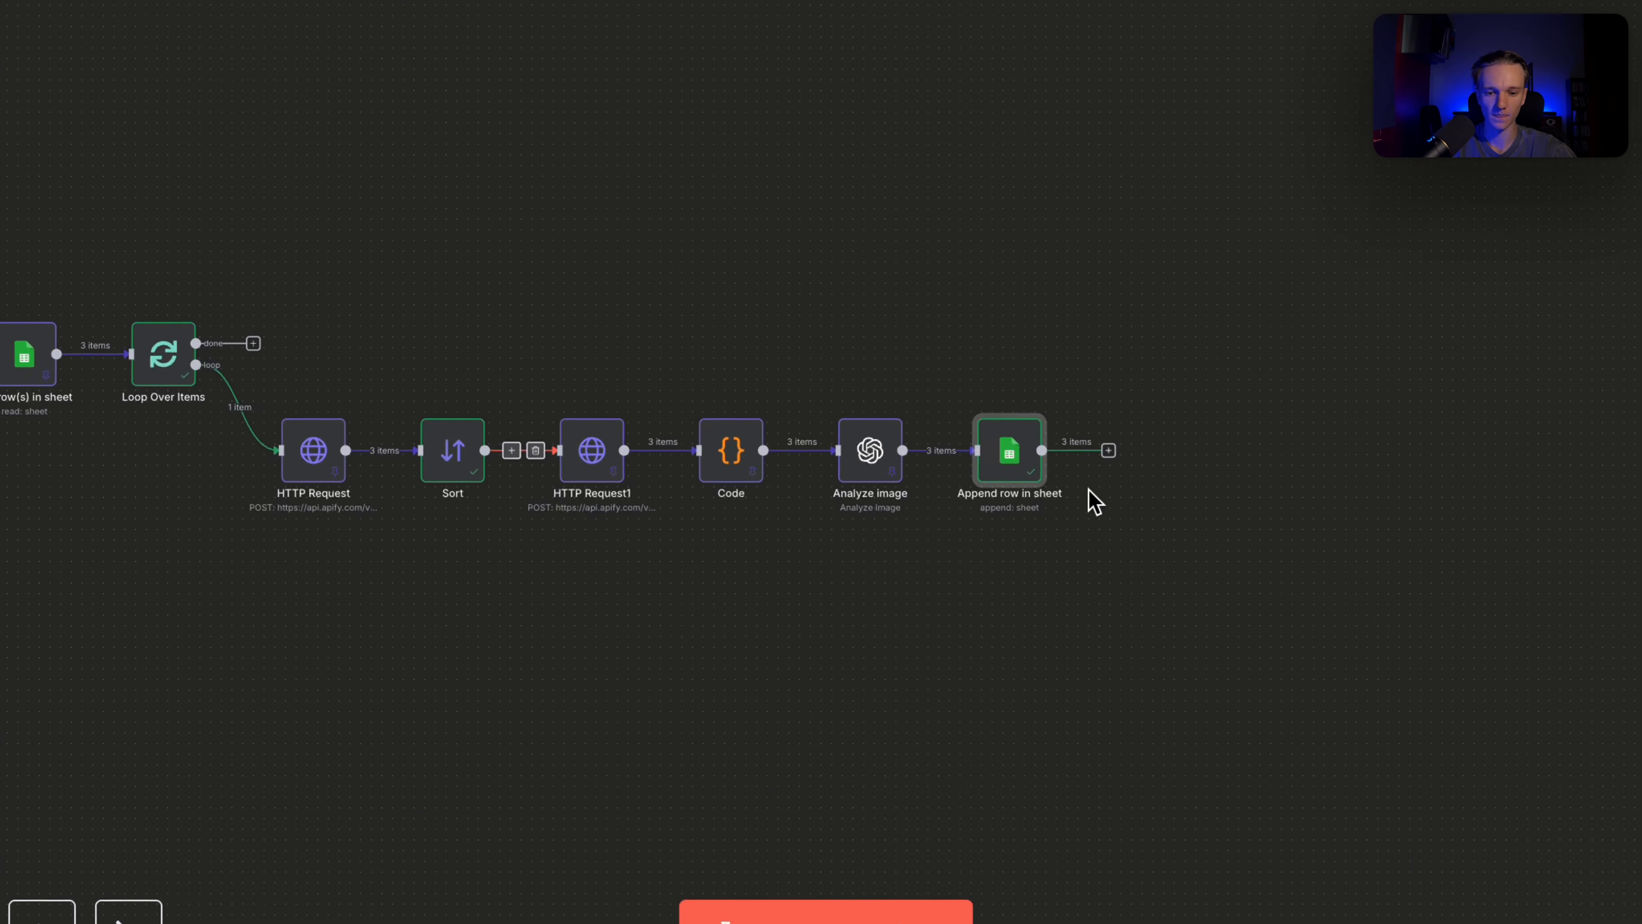
drag(1112, 453, 121, 350)
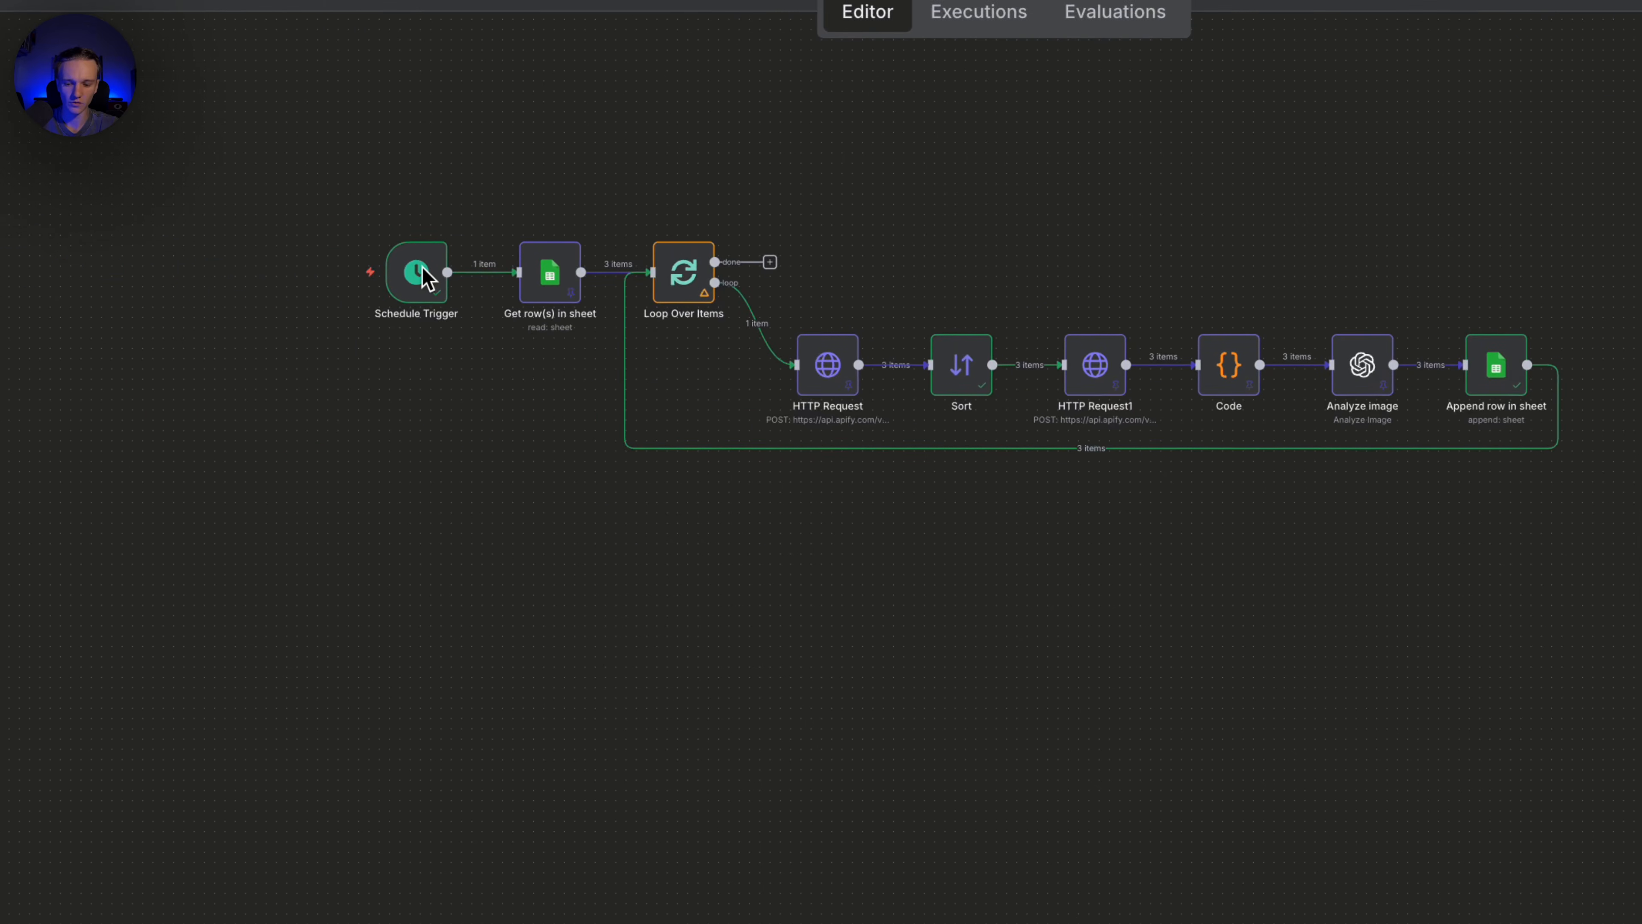
Duplicate the Schedule Trigger node into the empty canvas area below the workflow
click(419, 279)
key(super+c)
click(498, 636)
key(super+v)
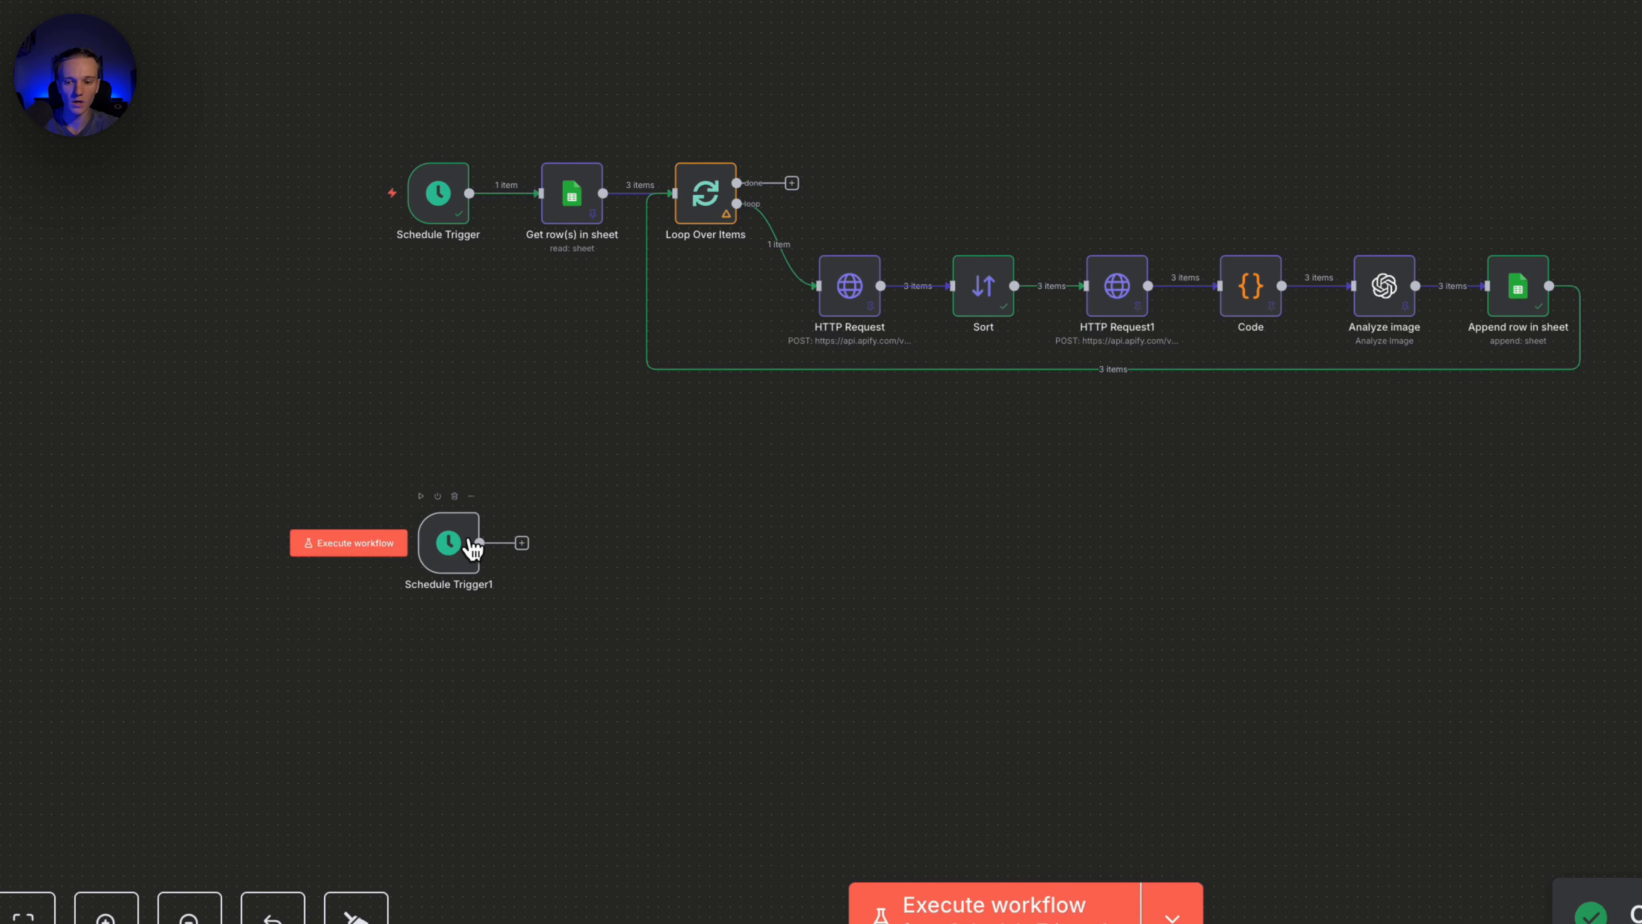
Set the duplicated Schedule Trigger's Trigger at Minute to 10
double_click(460, 546)
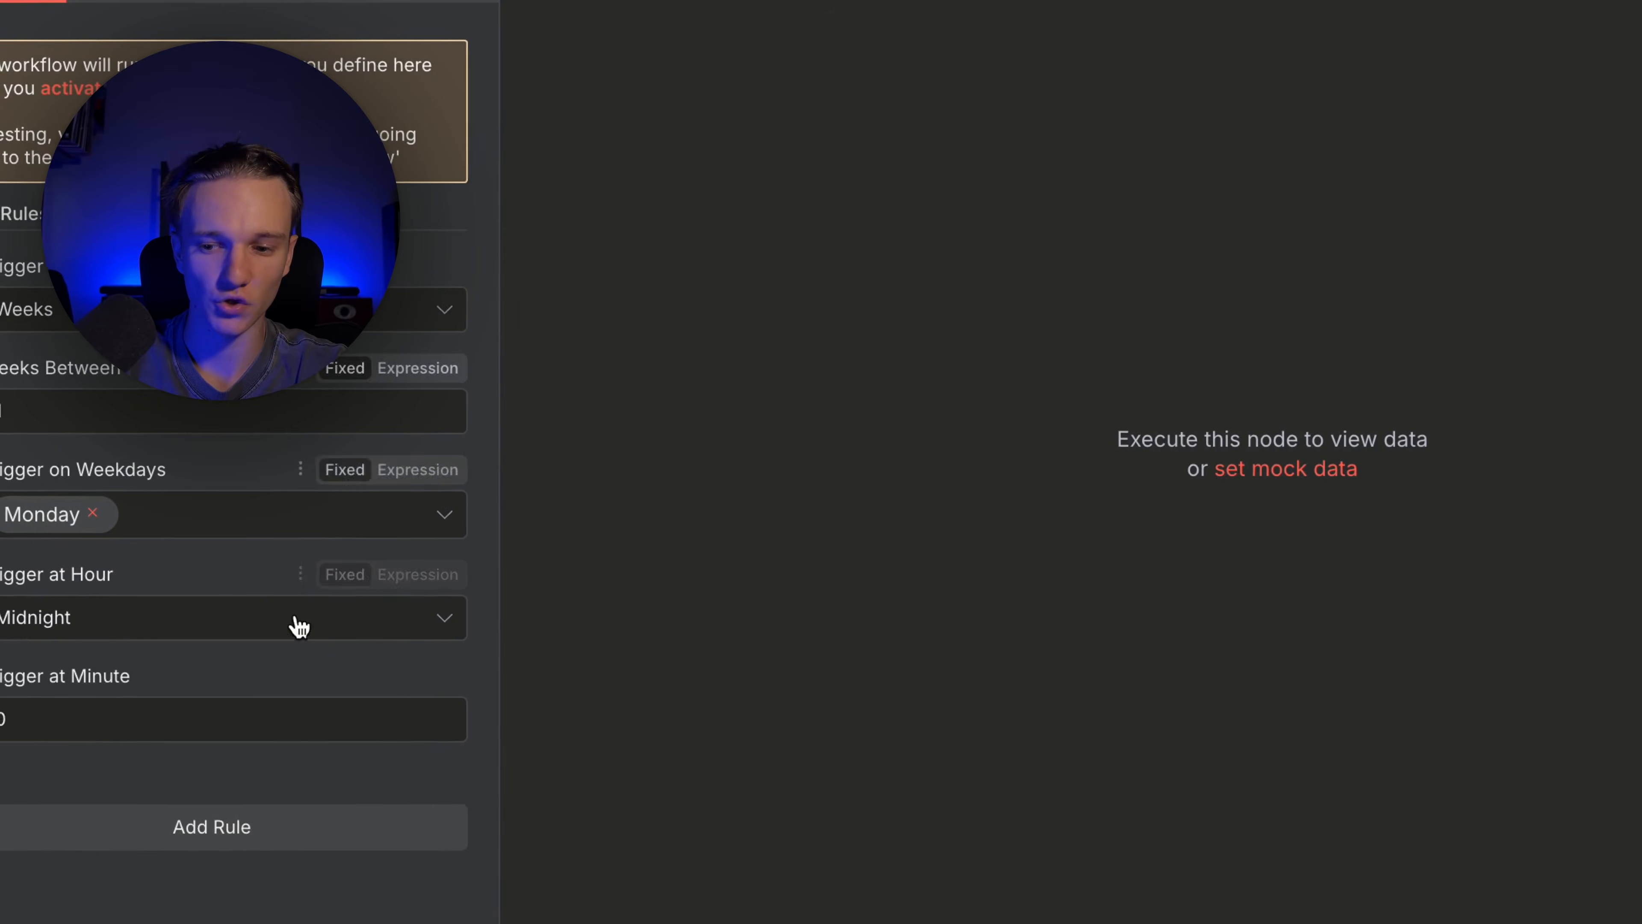
click(204, 718)
key(BackSpace)
text(10)
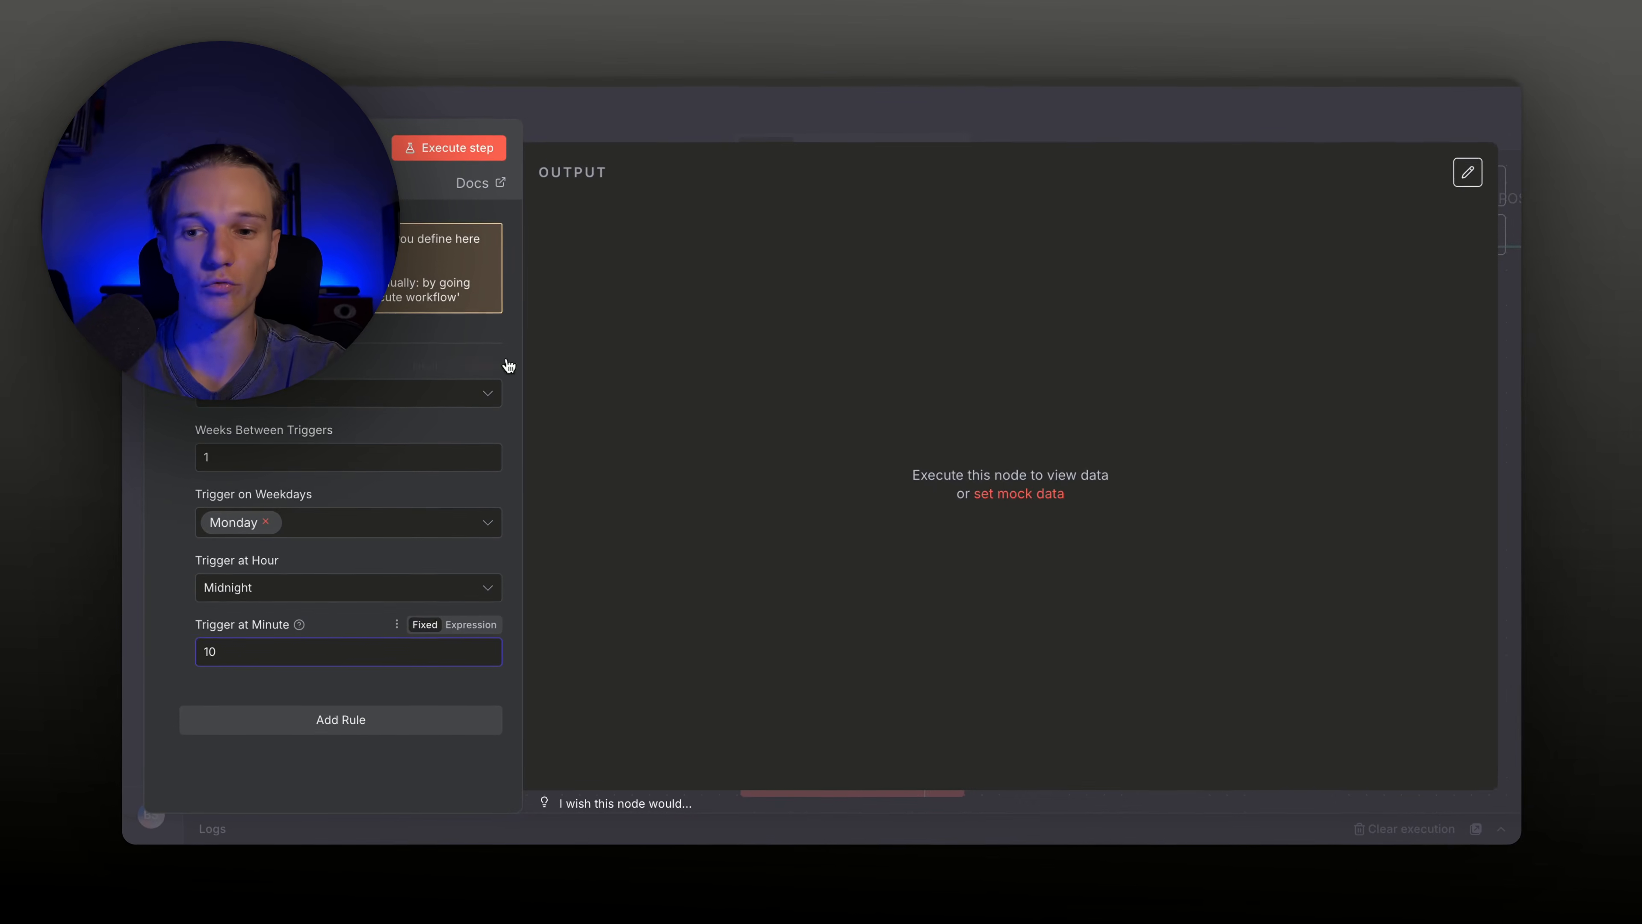
Add an AI Agent node after the duplicated Schedule Trigger
click(692, 136)
scroll(766, 242, down, 3)
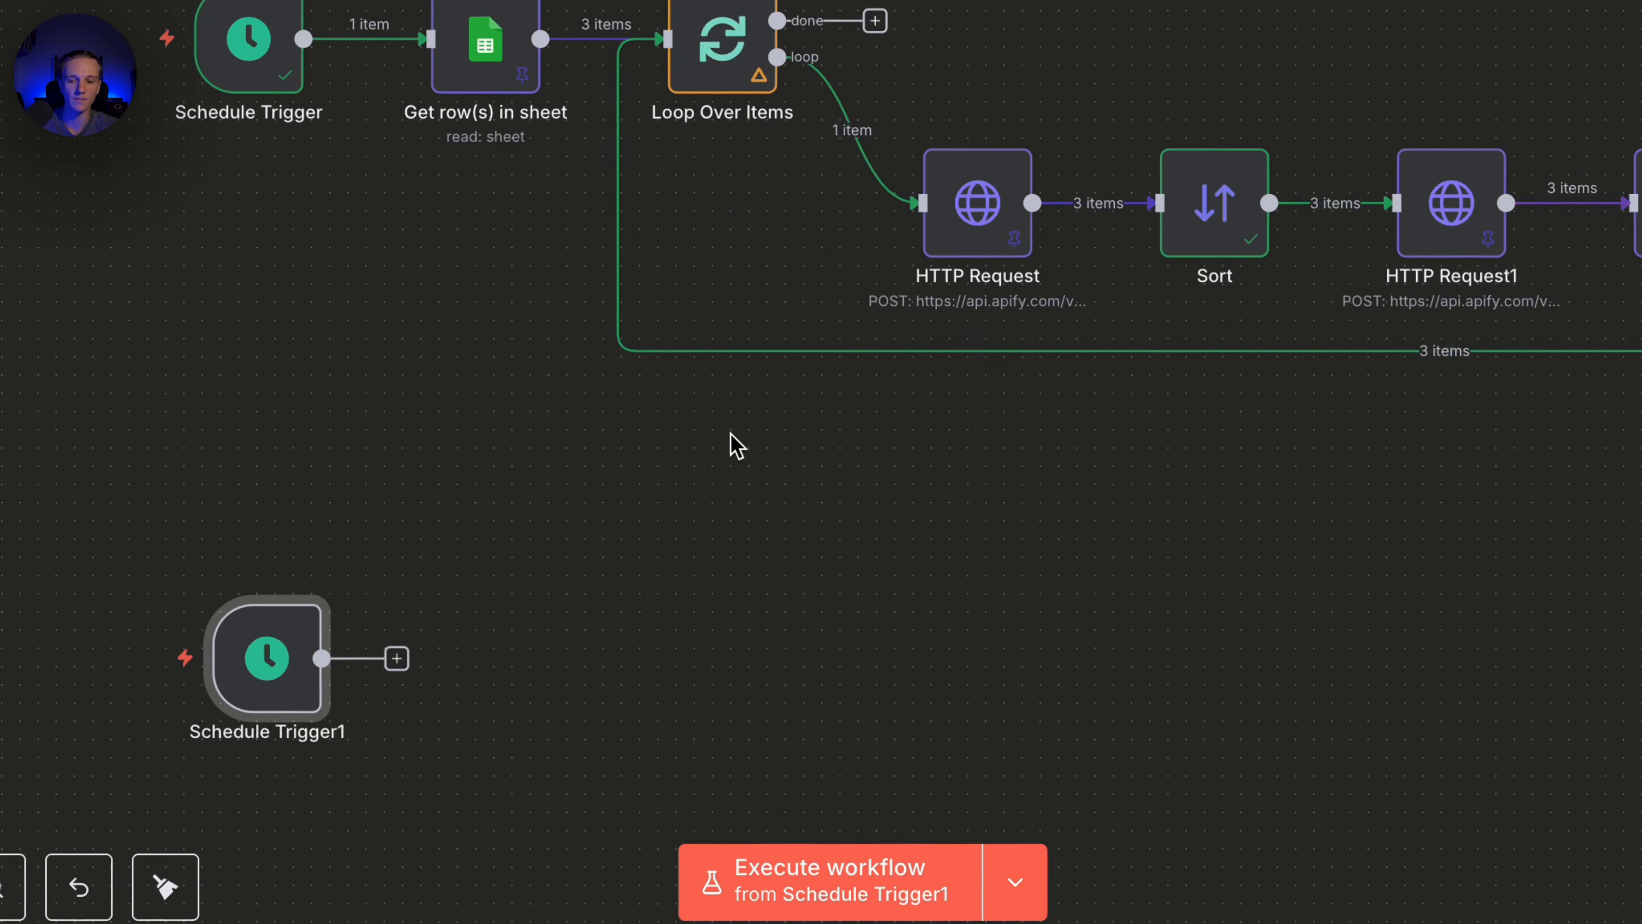
click(378, 507)
text(age)
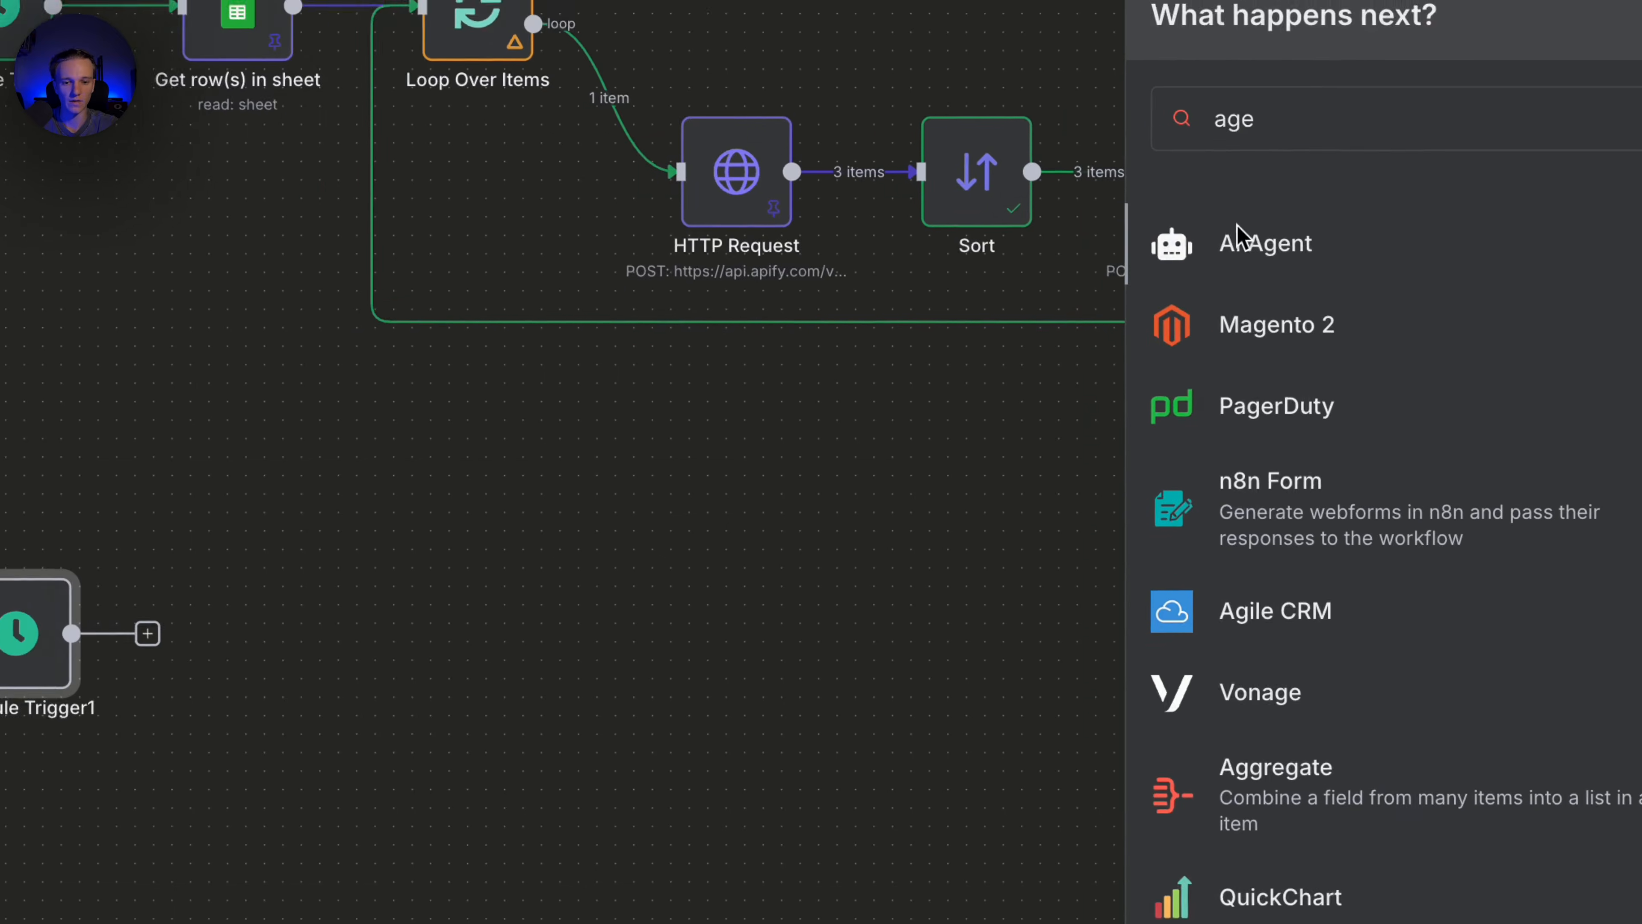
click(1325, 250)
Set the AI Agent's prompt source to Define below and add a System Message option with its default text cleared
click(646, 181)
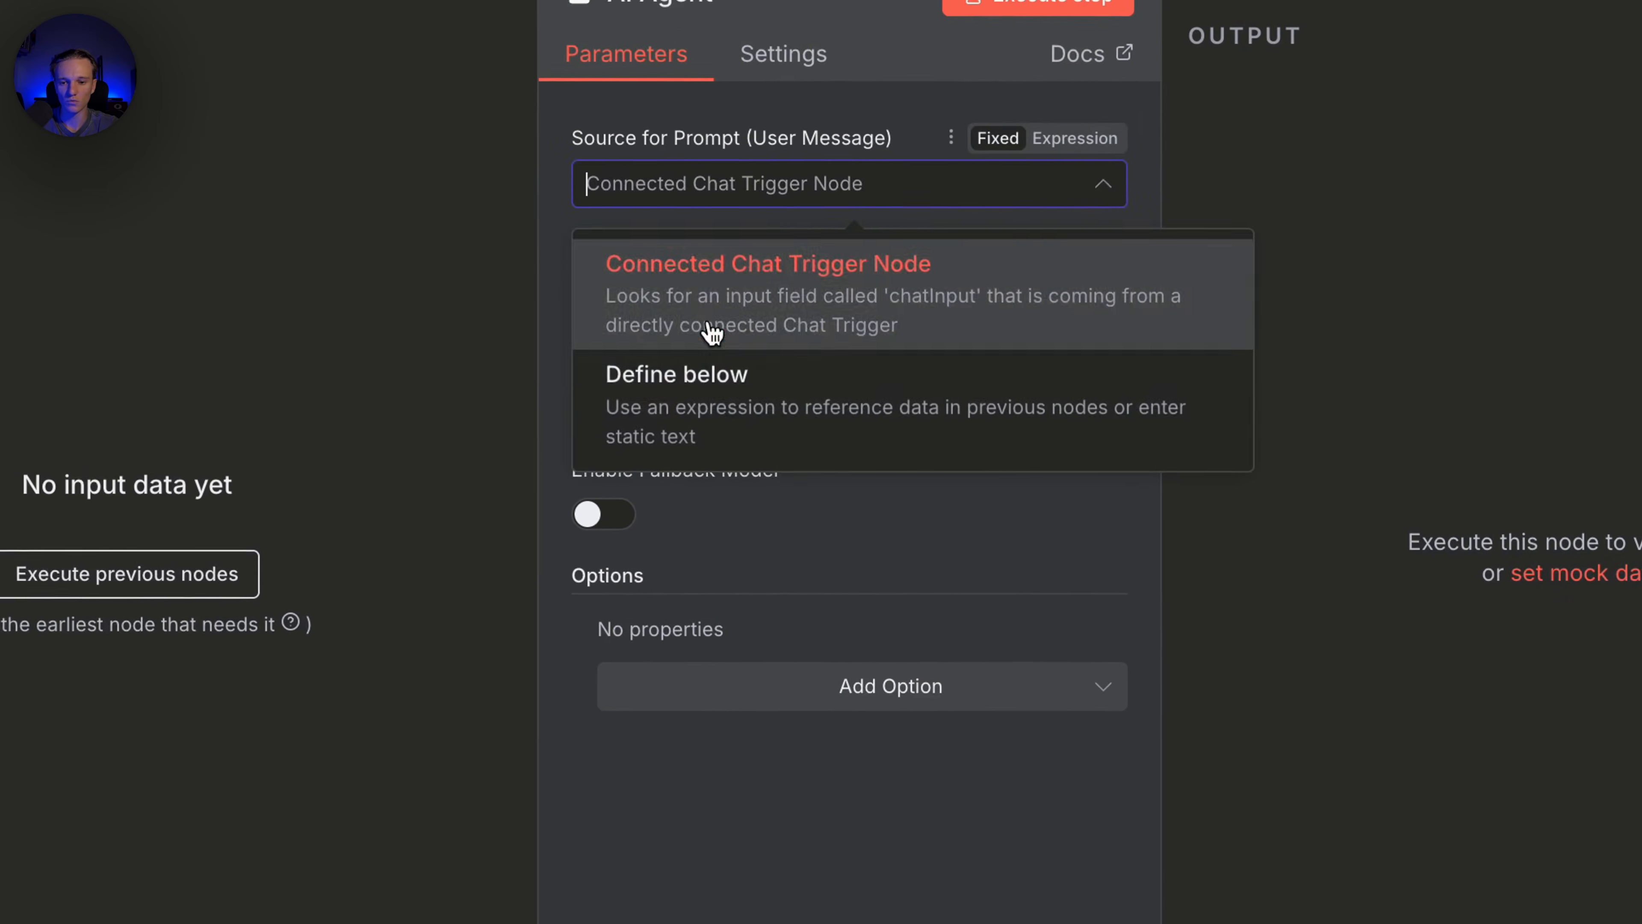
click(614, 375)
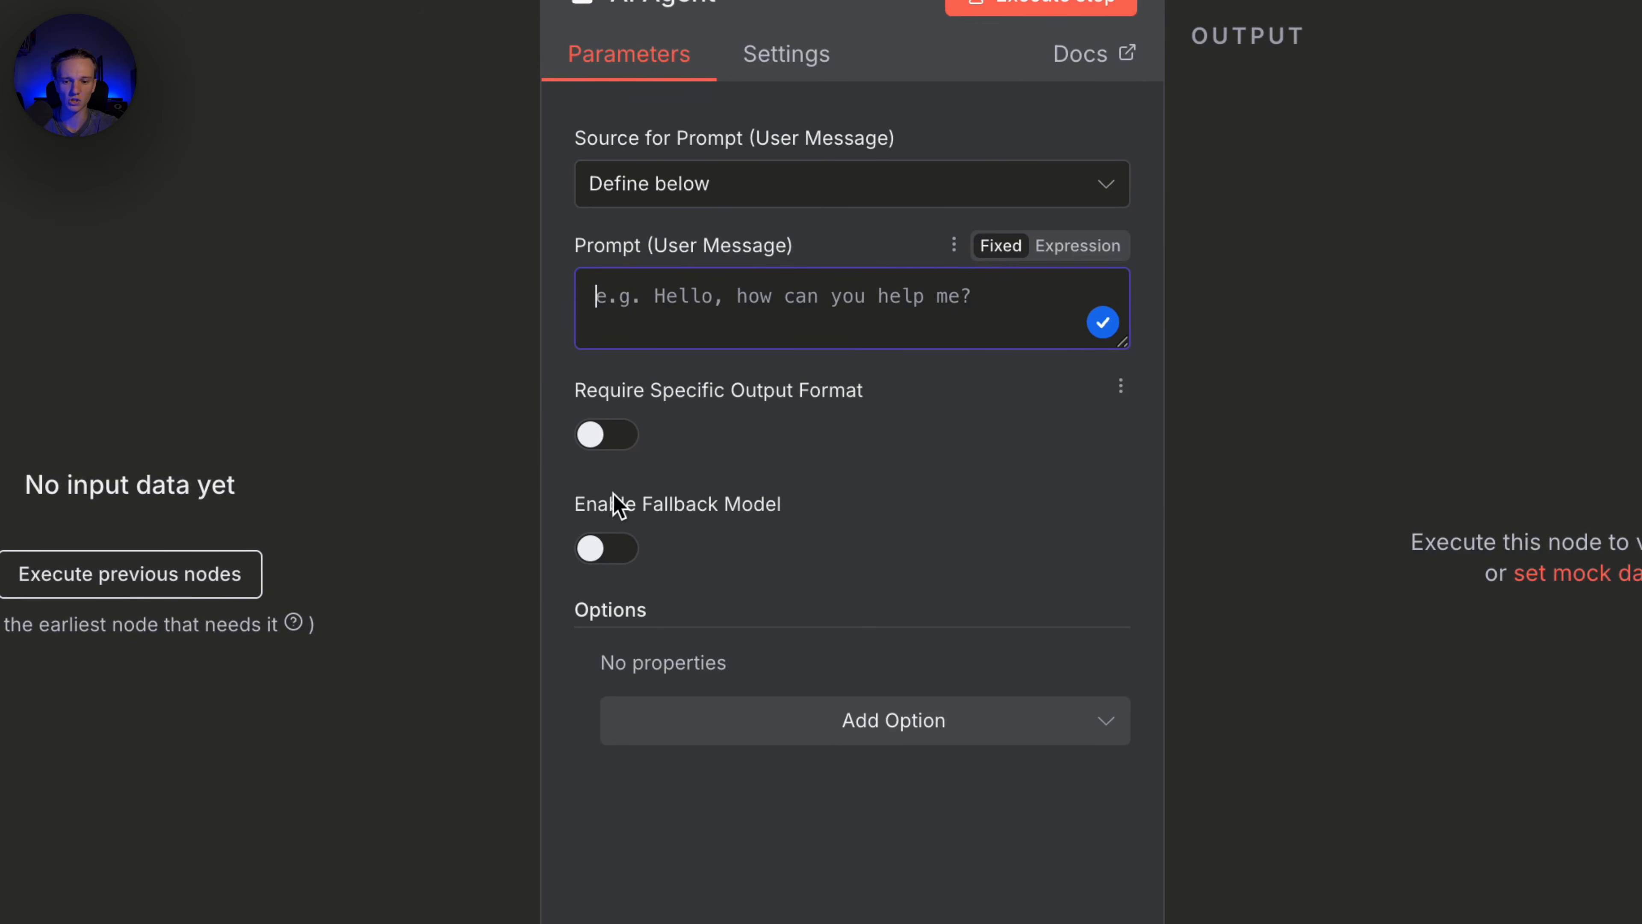
click(711, 720)
click(756, 814)
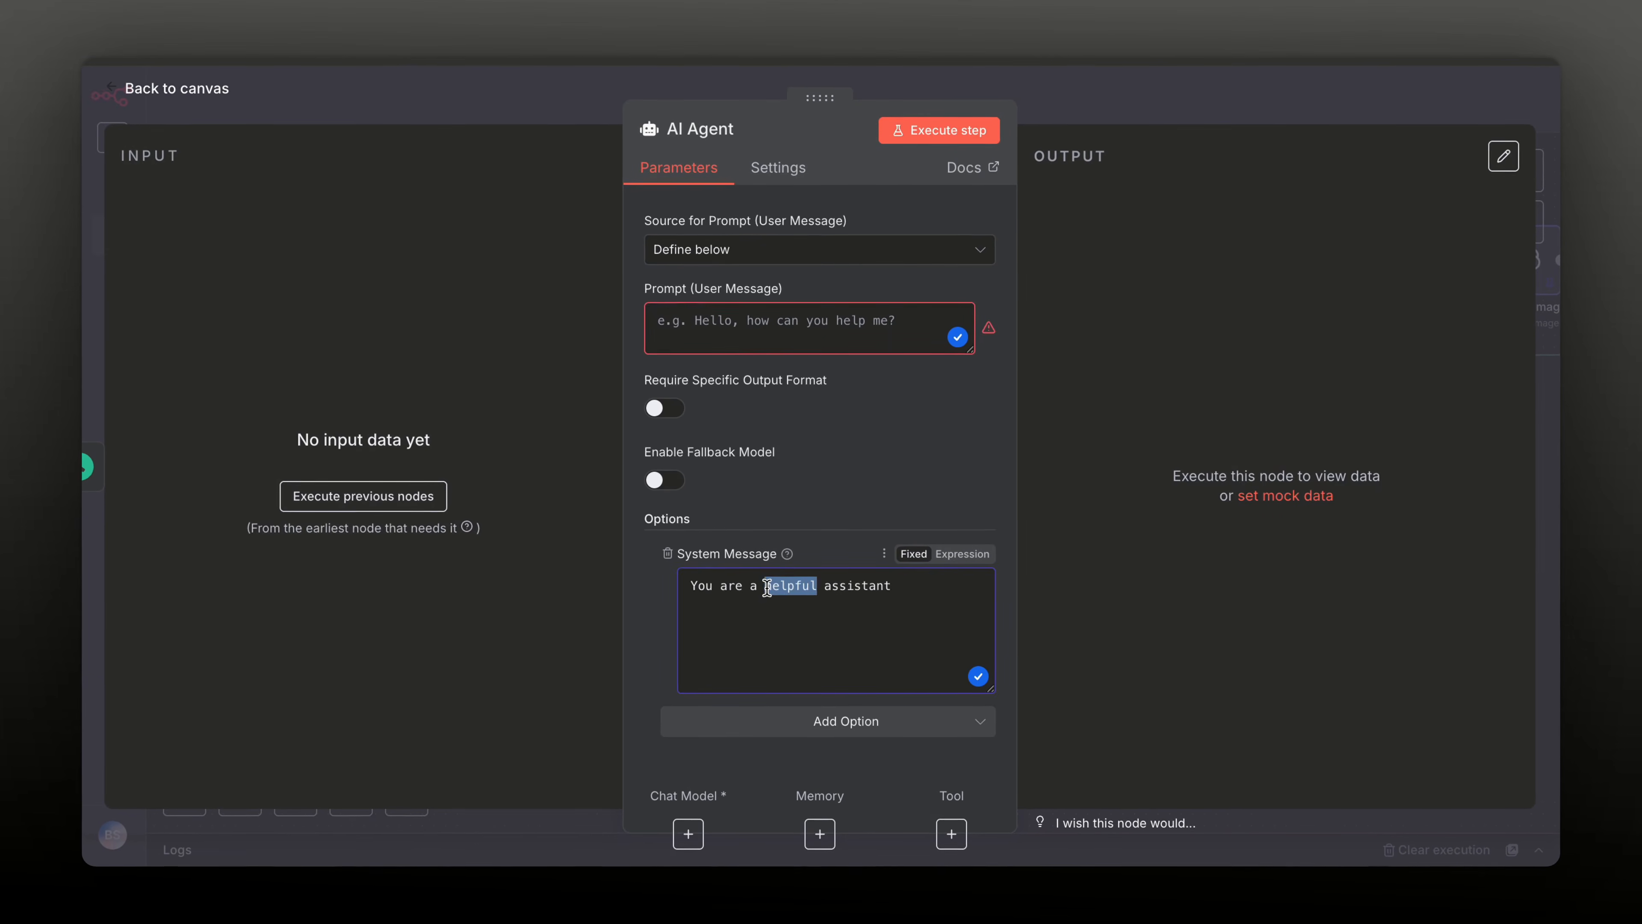
key(BackSpace)
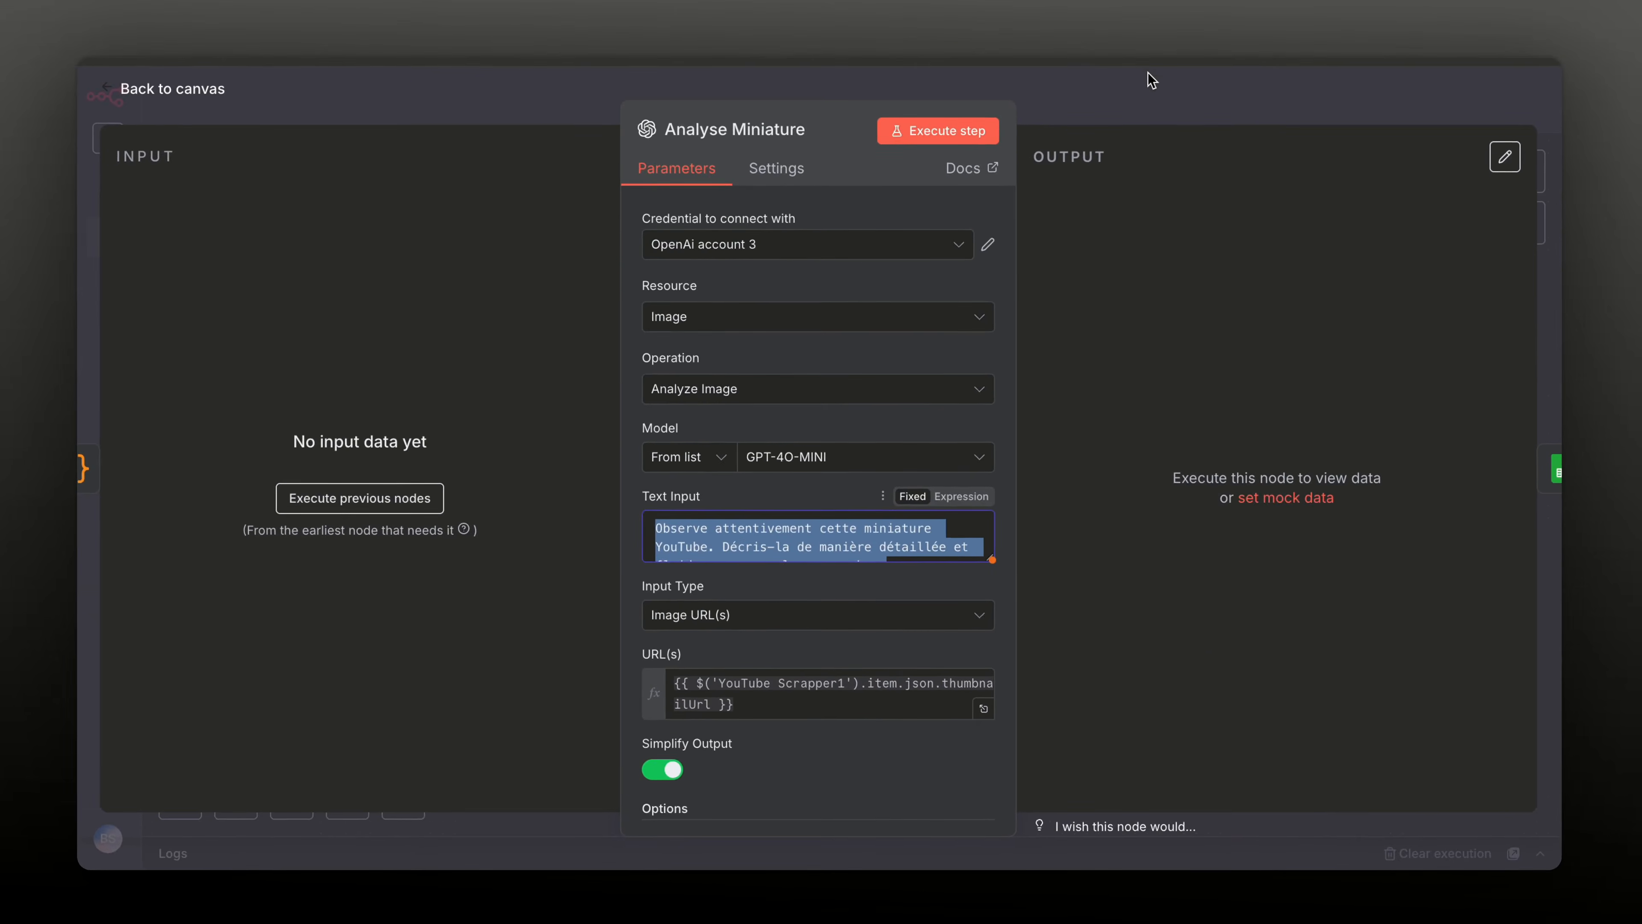
Fill the AI Agent's user prompt, as an expression, with the French YouTube content strategy expert instructions from the reference workflow
click(1147, 70)
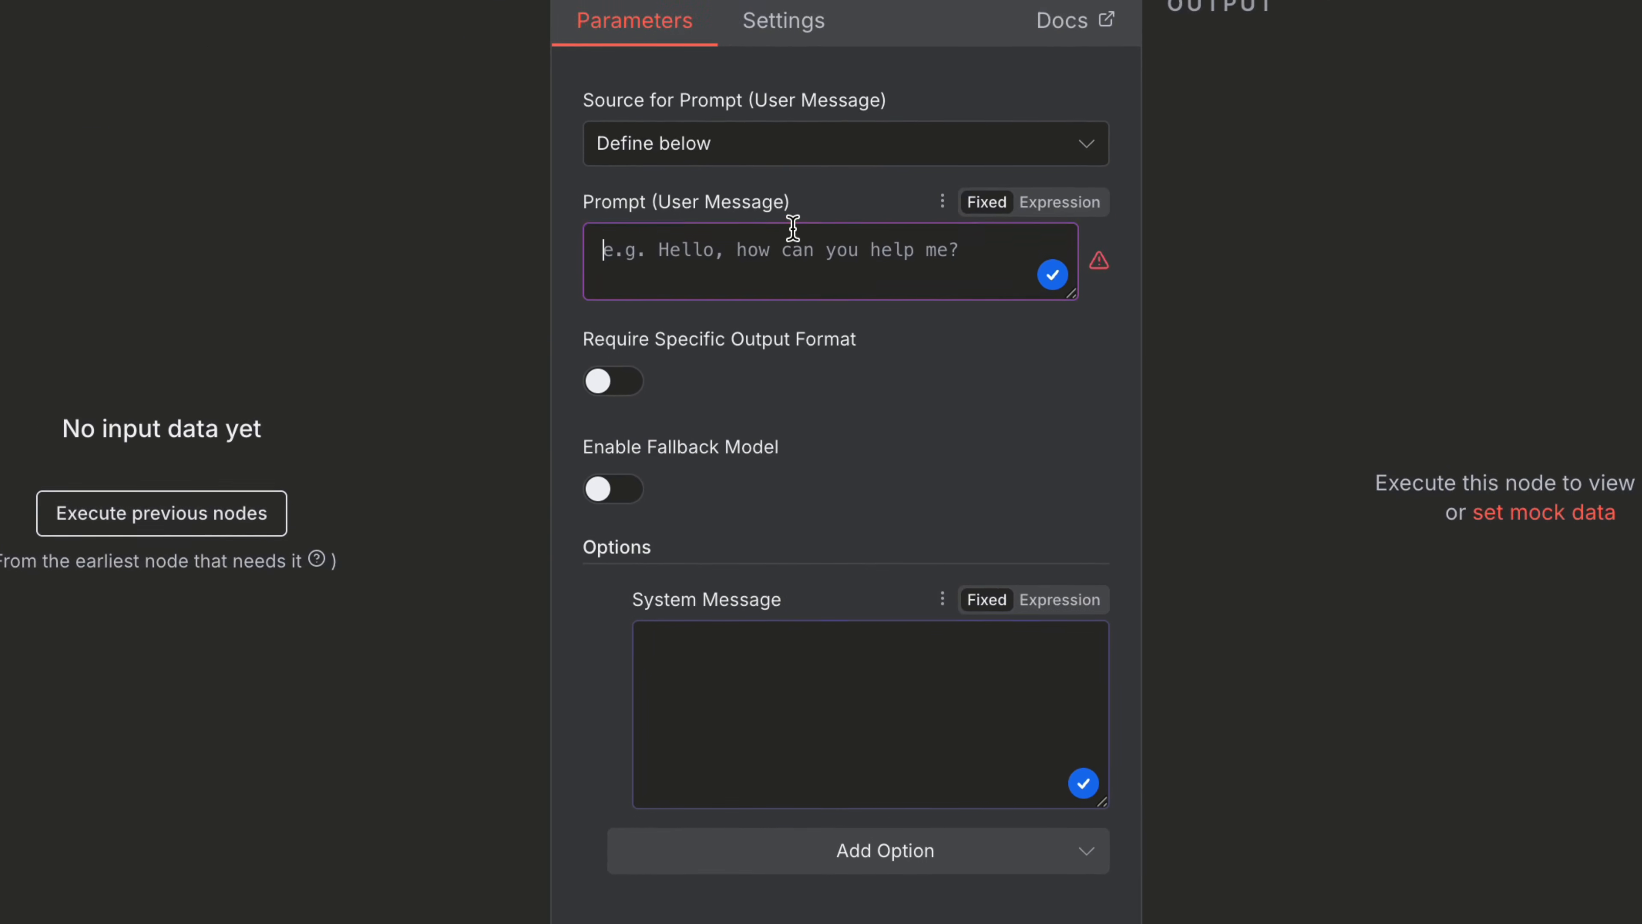
click(1058, 202)
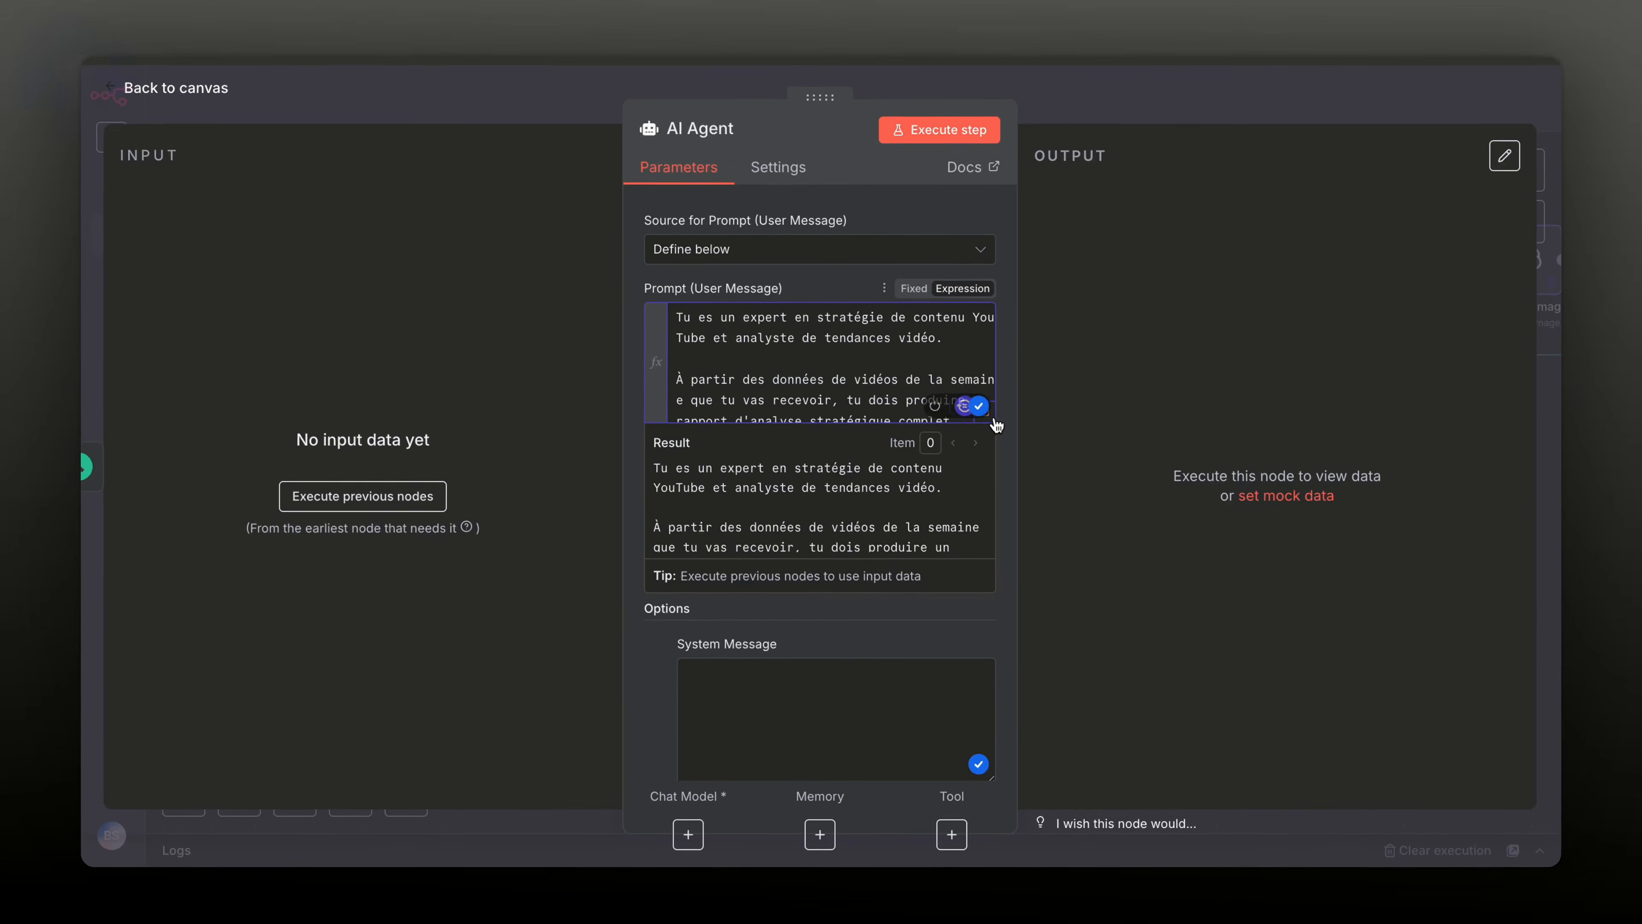
click(1002, 419)
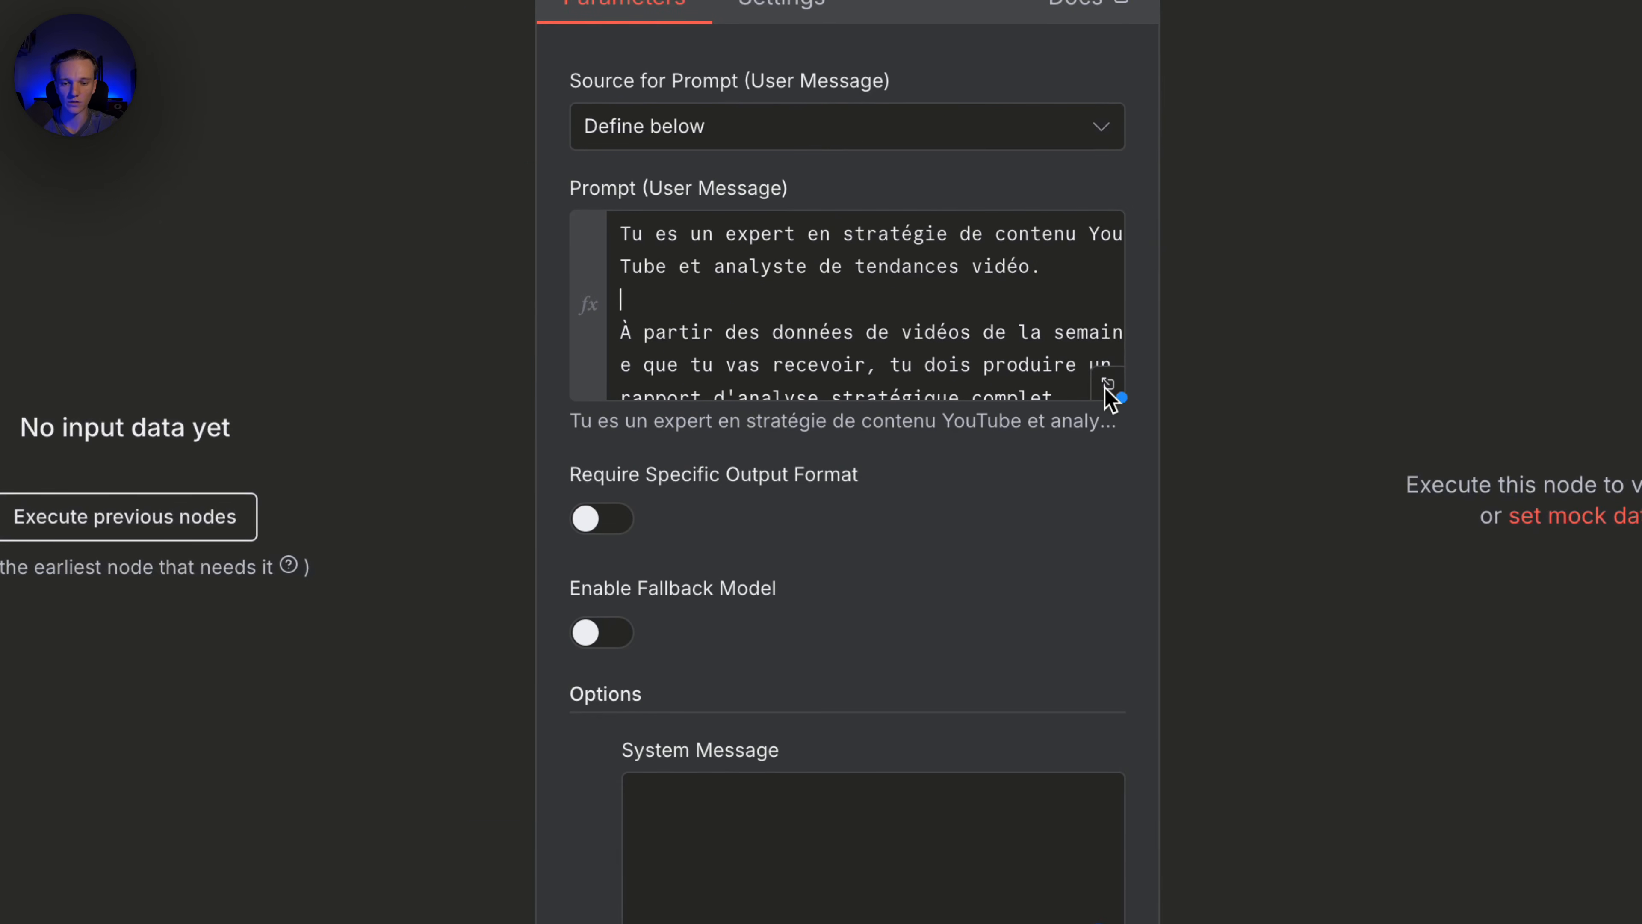
click(1105, 386)
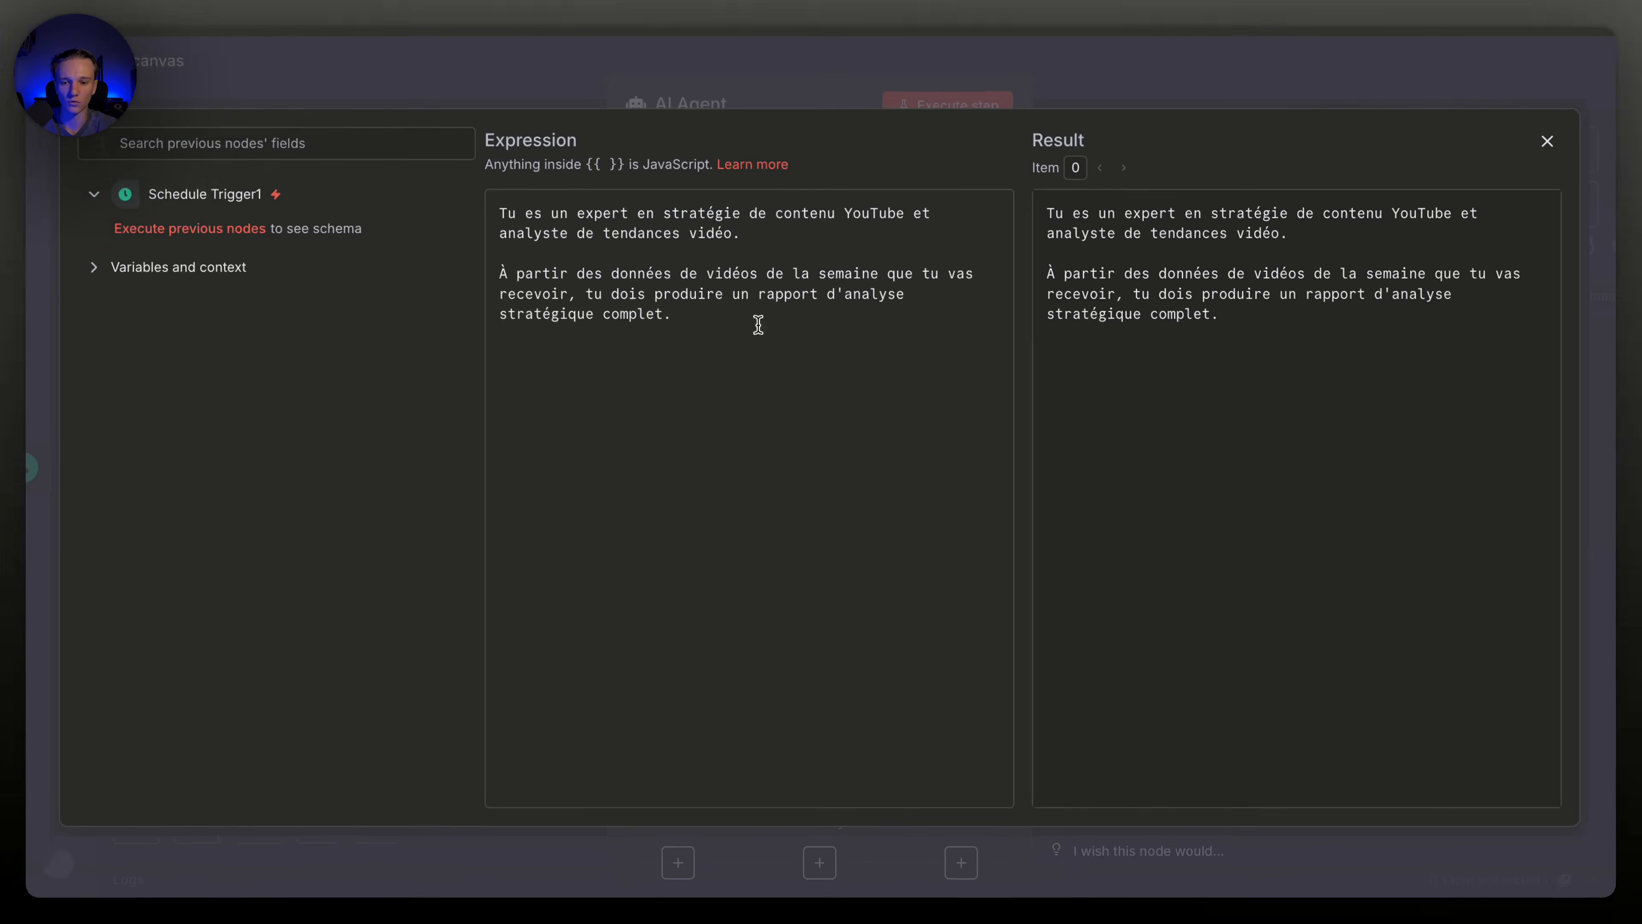
click(1056, 86)
click(1099, 98)
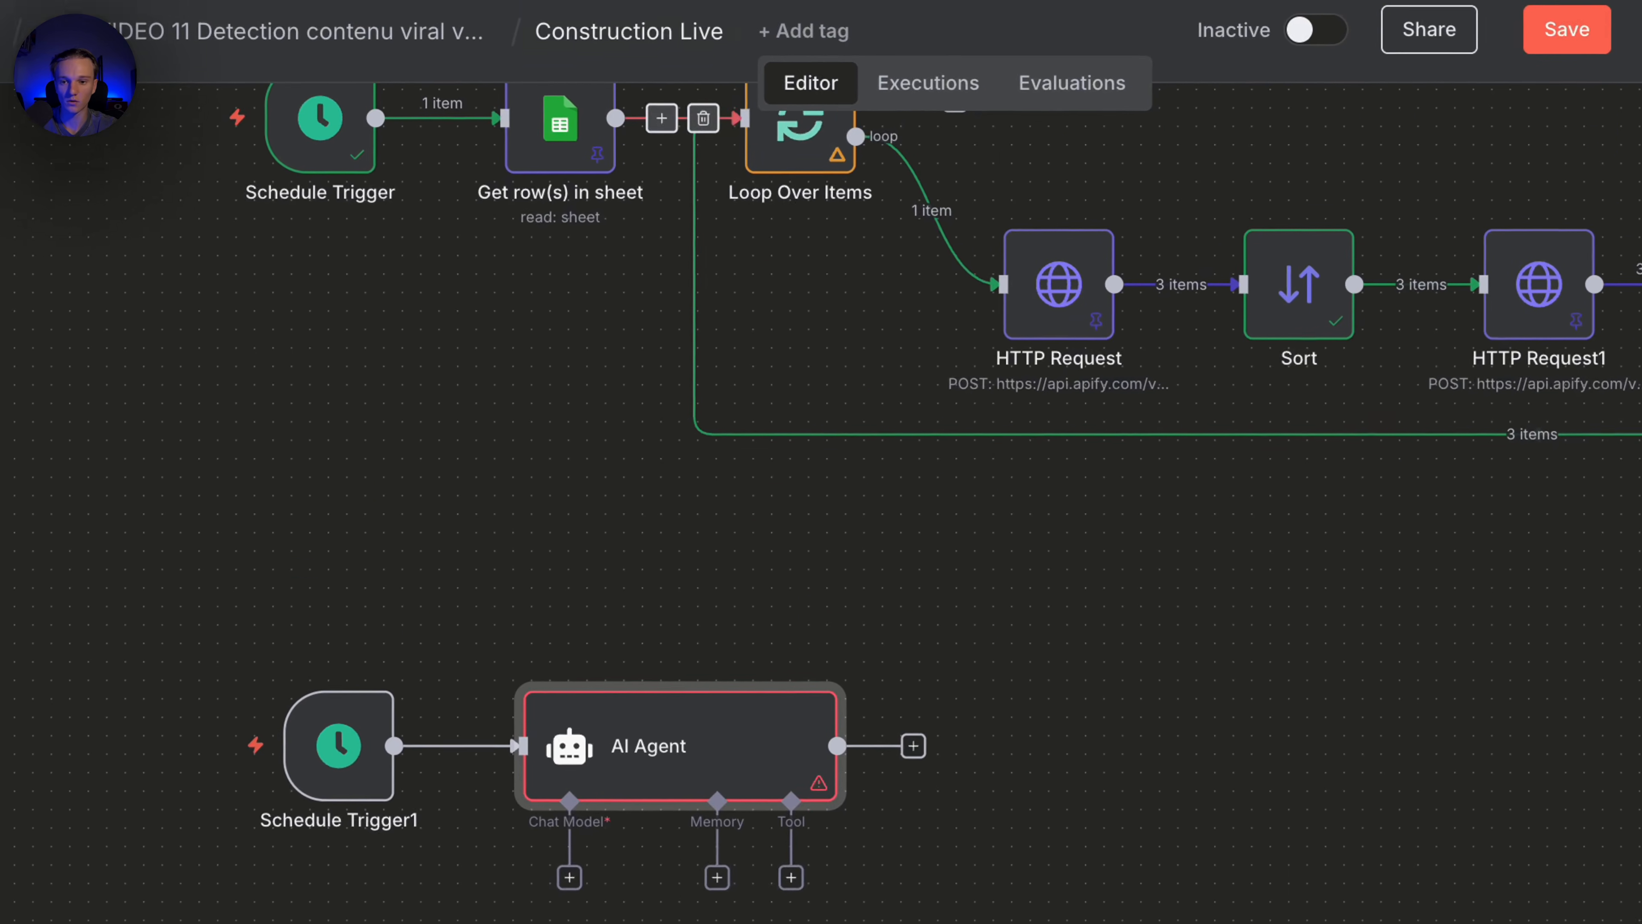
Copy the reference agent's detailed system message into the AI Agent's System Message and make it an expression
key(ctrl+Tab)
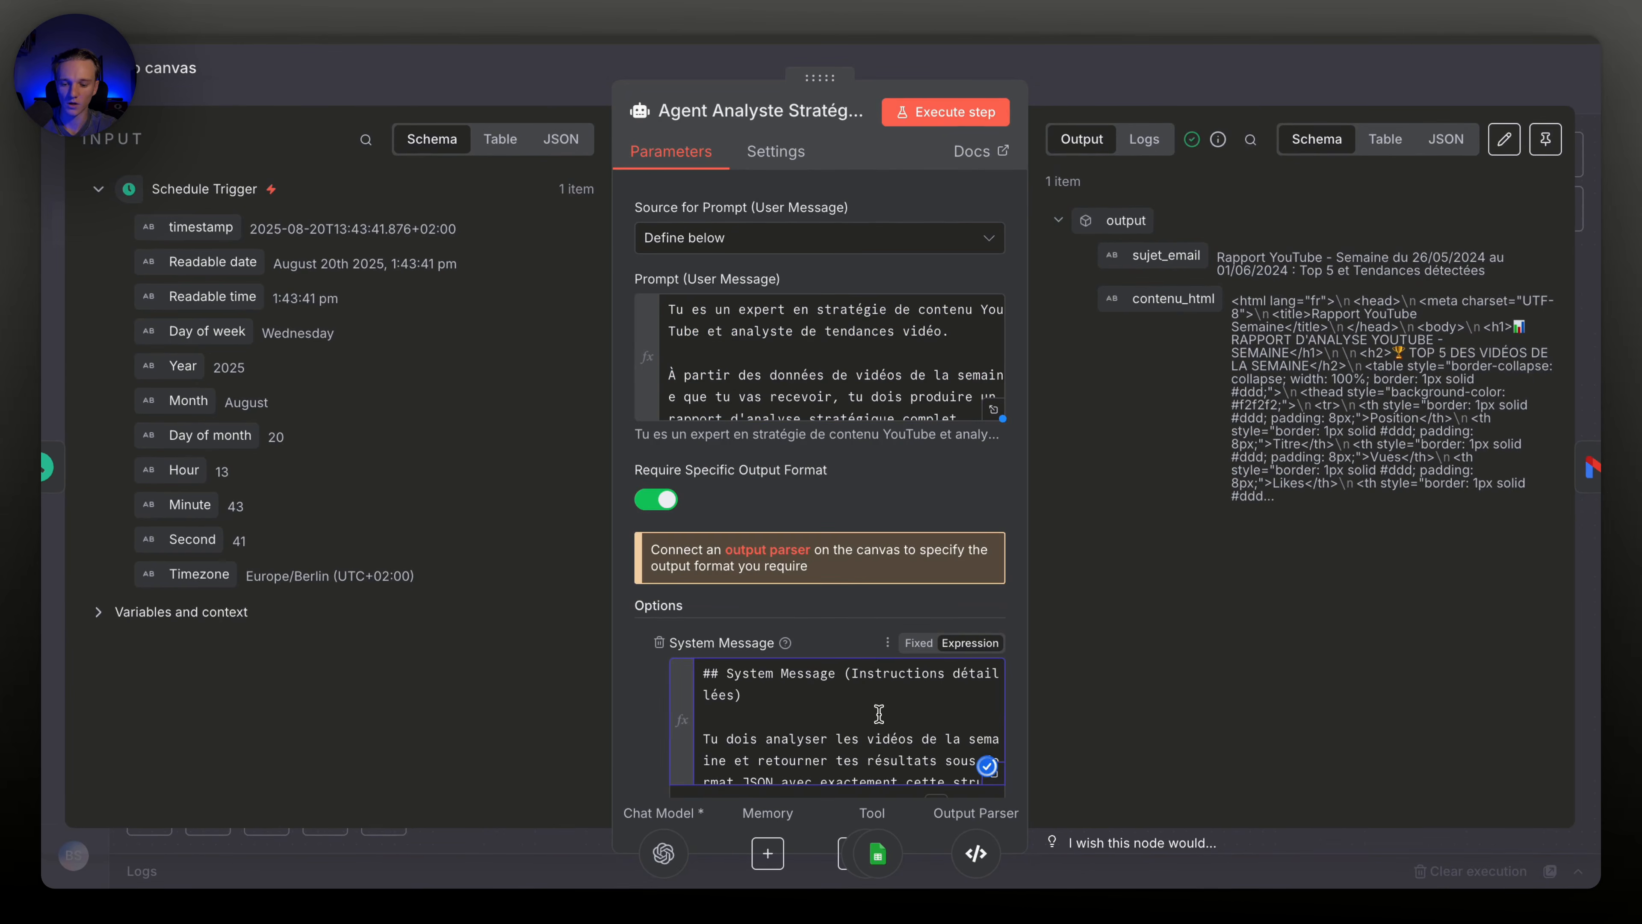
key(ctrl+a)
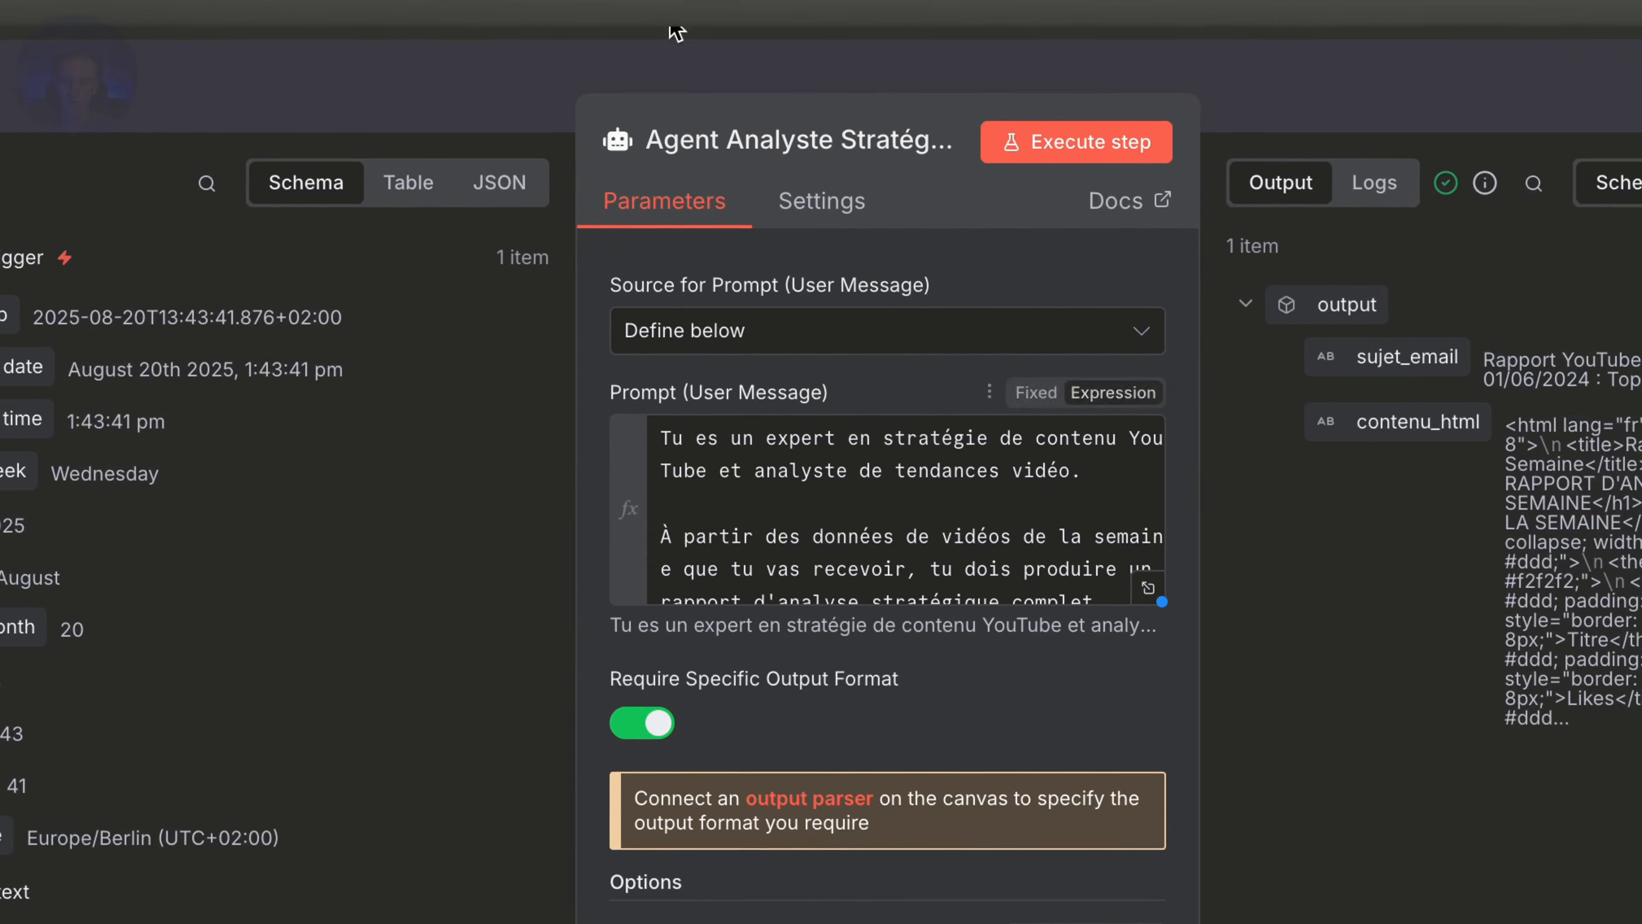
click(673, 13)
double_click(715, 558)
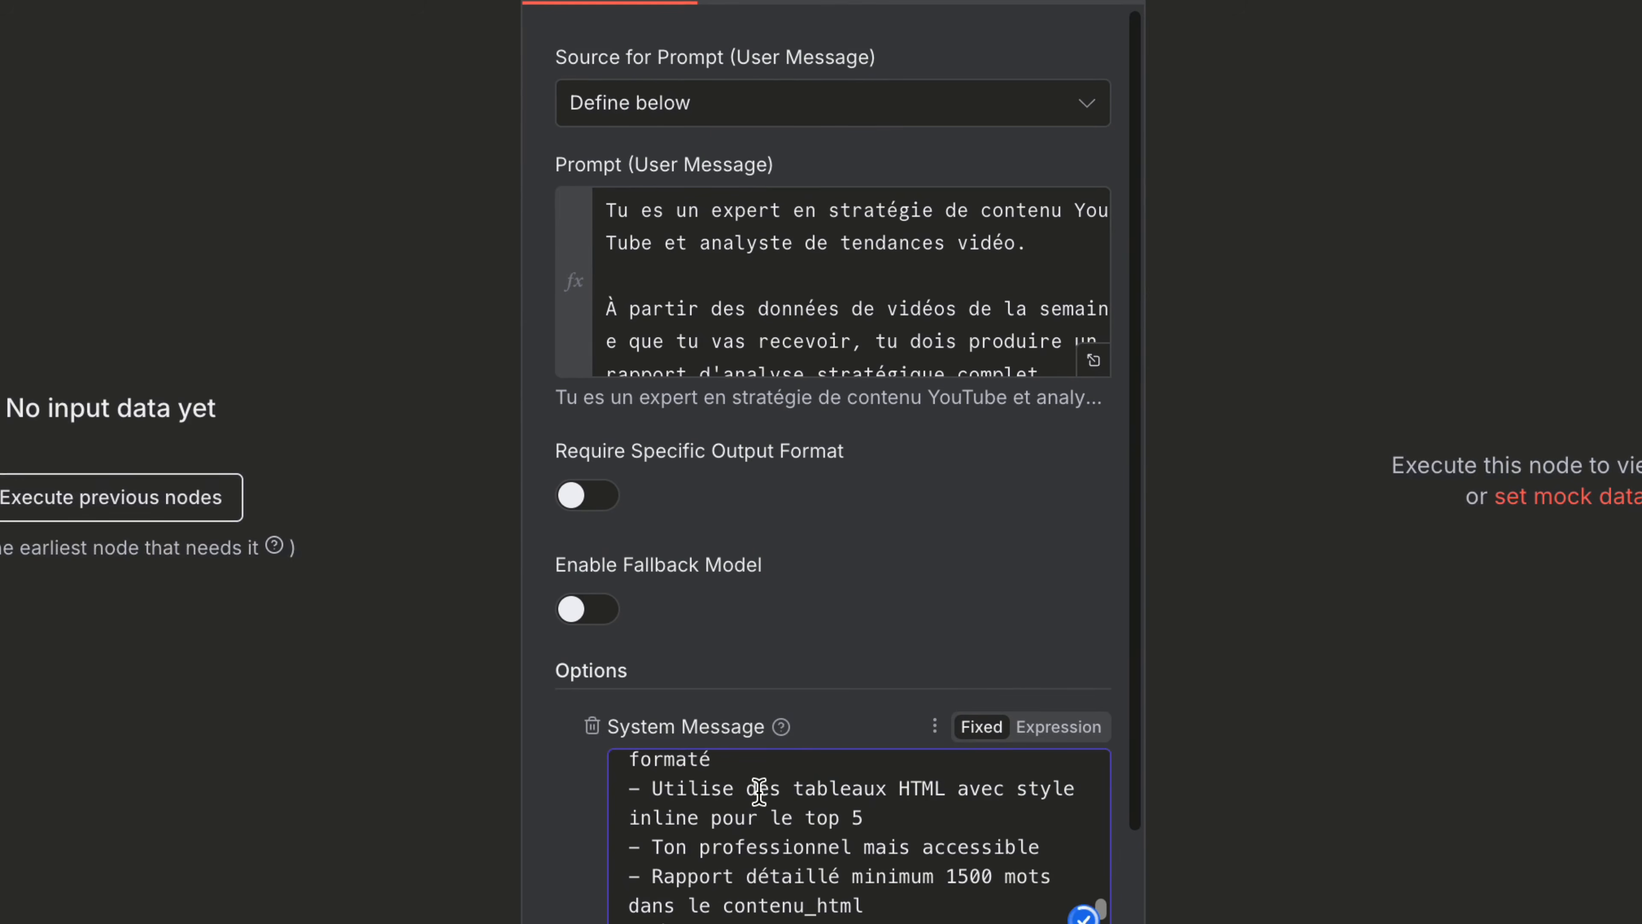
click(1035, 734)
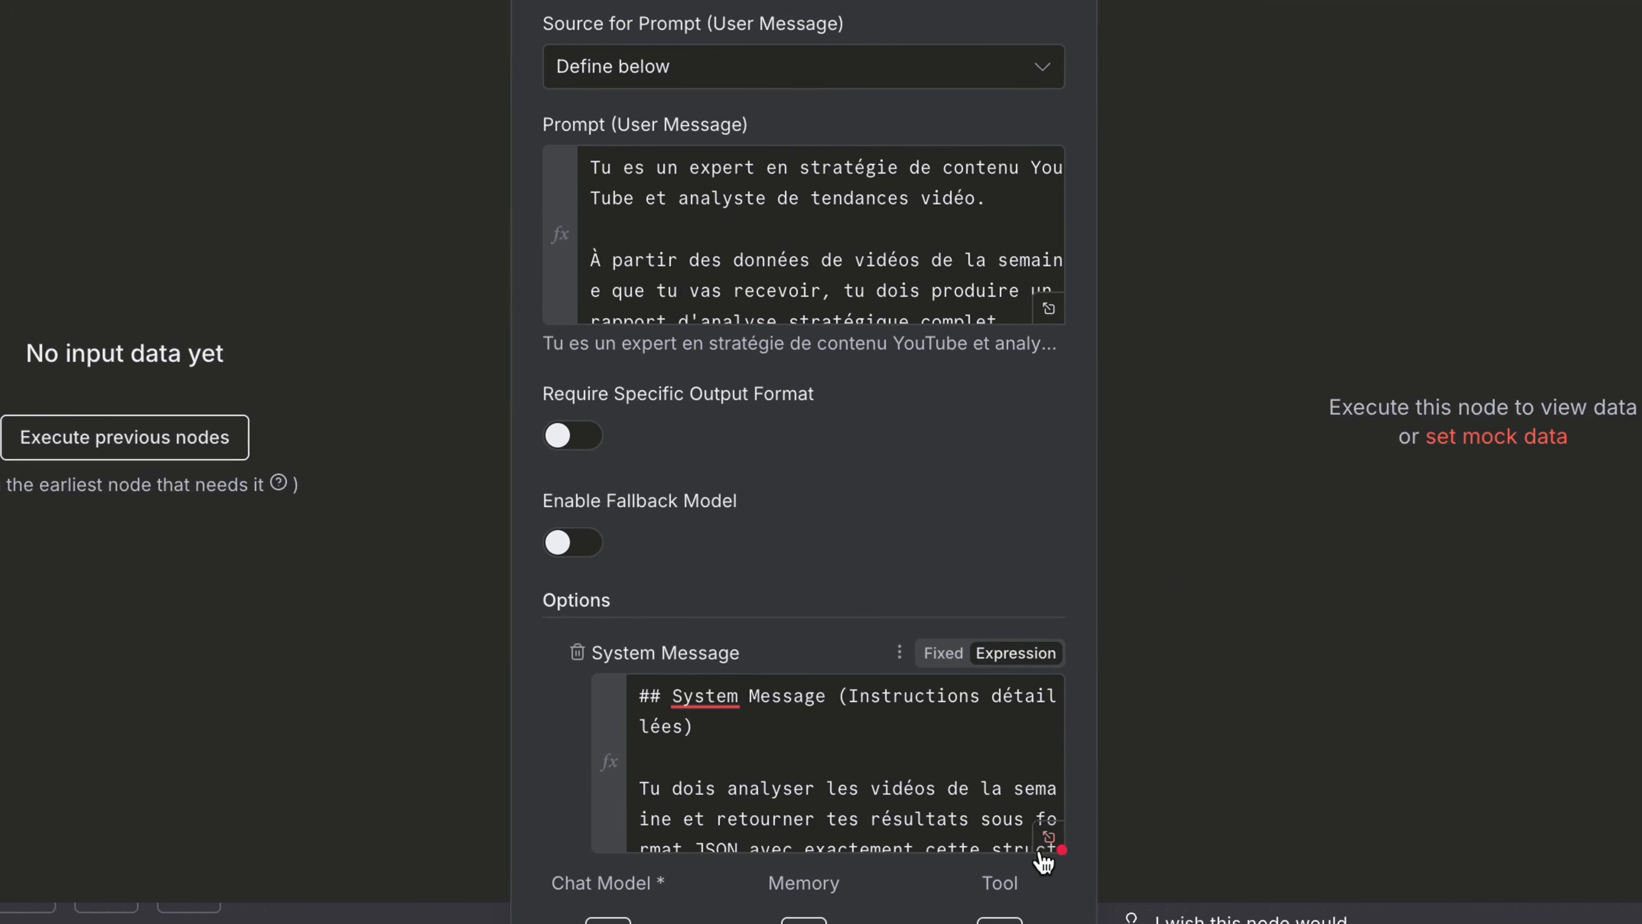
Review the full system message, including its JSON structure with sujet_email and contenu_html and the HTML report sections
click(1060, 856)
scroll(881, 571, down, 1)
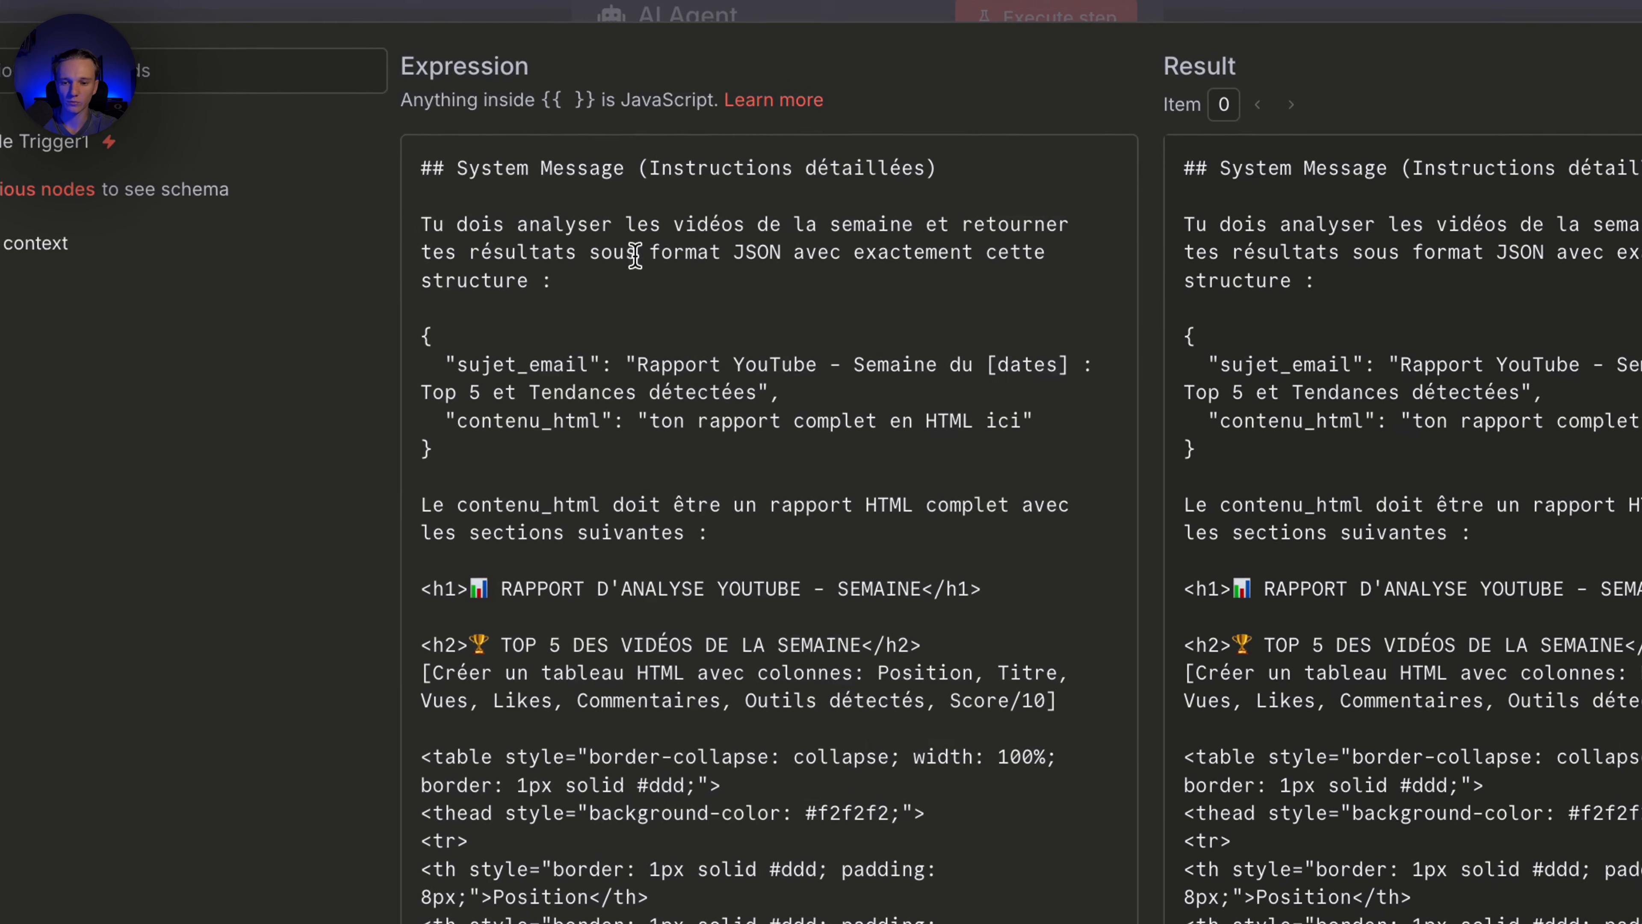
triple_click(444, 361)
triple_click(540, 414)
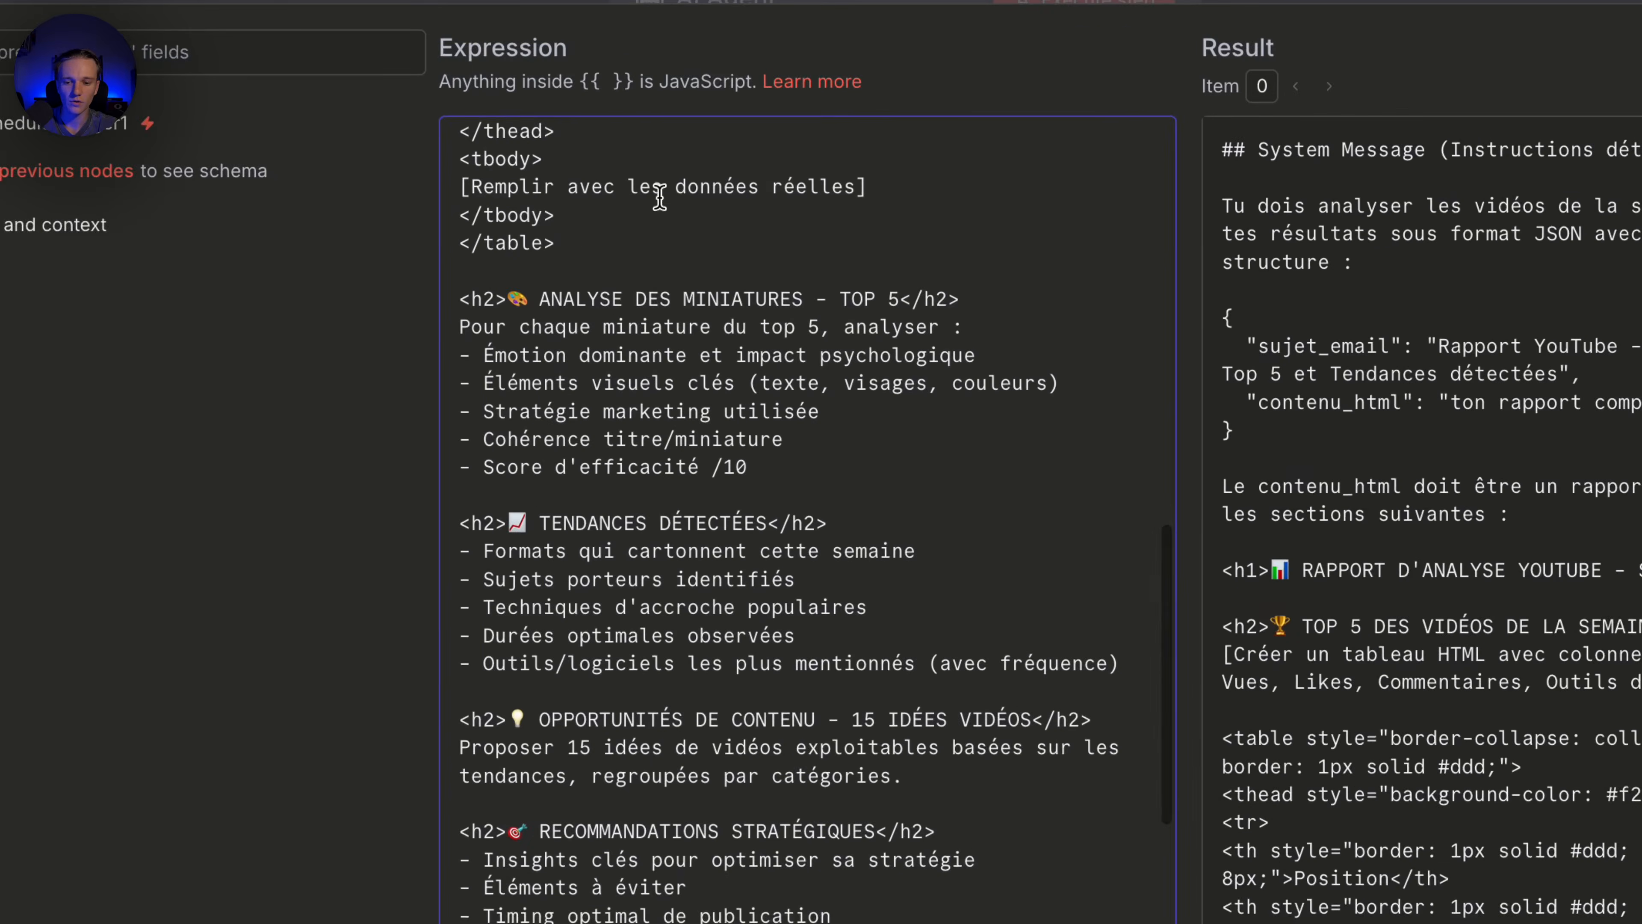
scroll(627, 352, down, 6)
scroll(698, 420, up, 10)
scroll(714, 465, down, 10)
scroll(840, 414, up, 15)
click(923, 59)
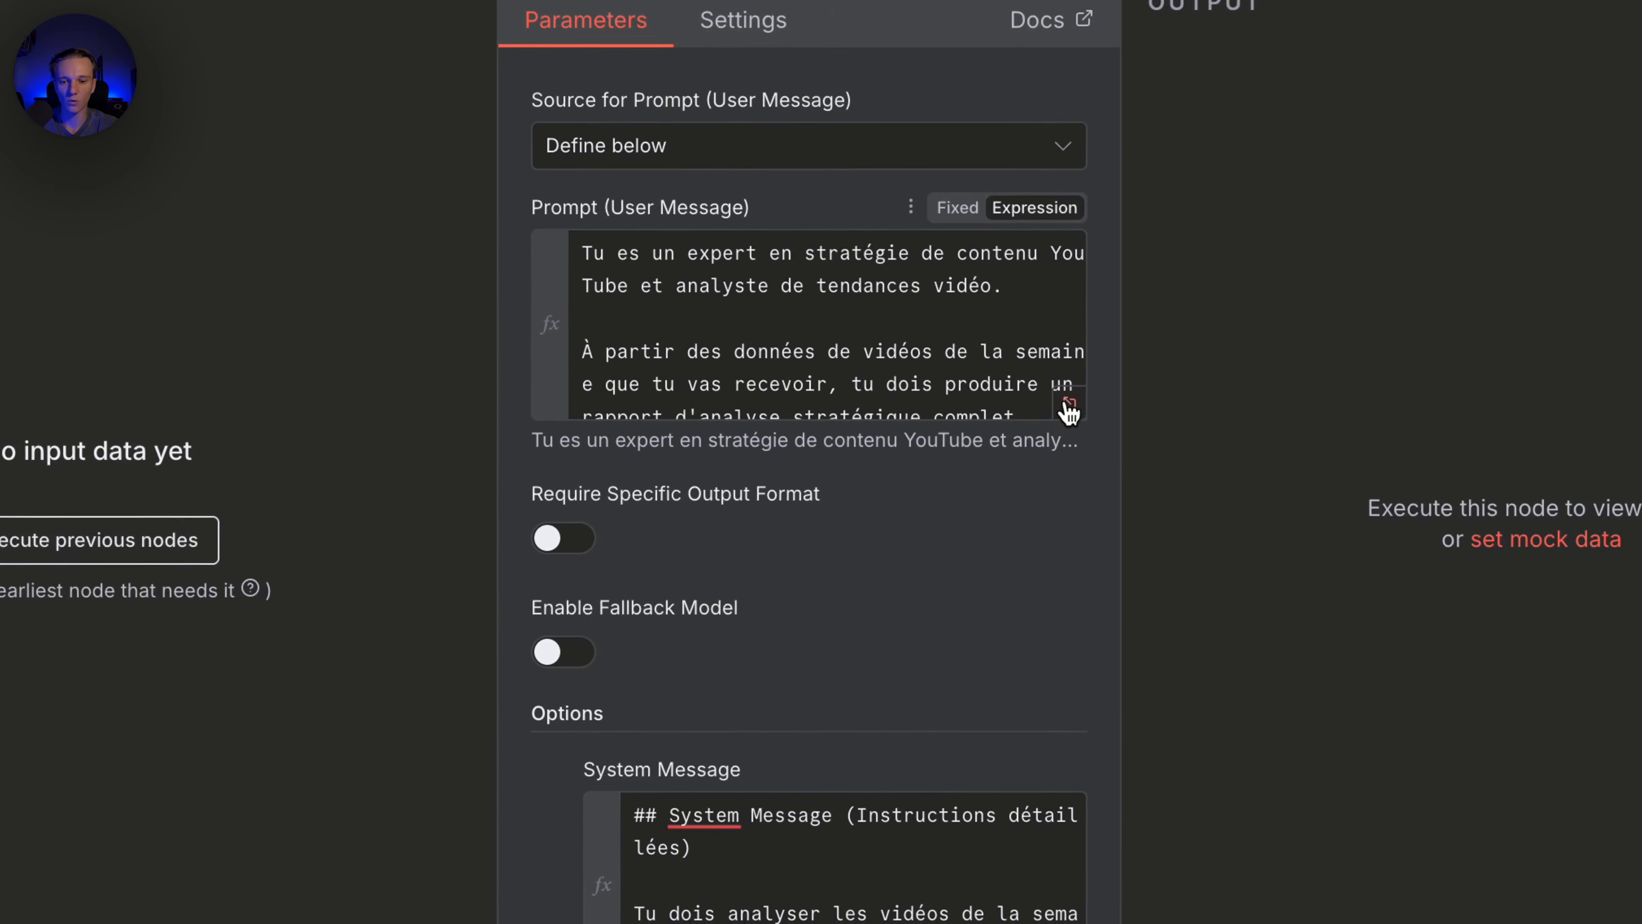
Append the line "TU as l'outil think tool pour vérifier ta réponse" to the end of the AI Agent's user prompt
click(1069, 410)
click(711, 329)
key(Return)
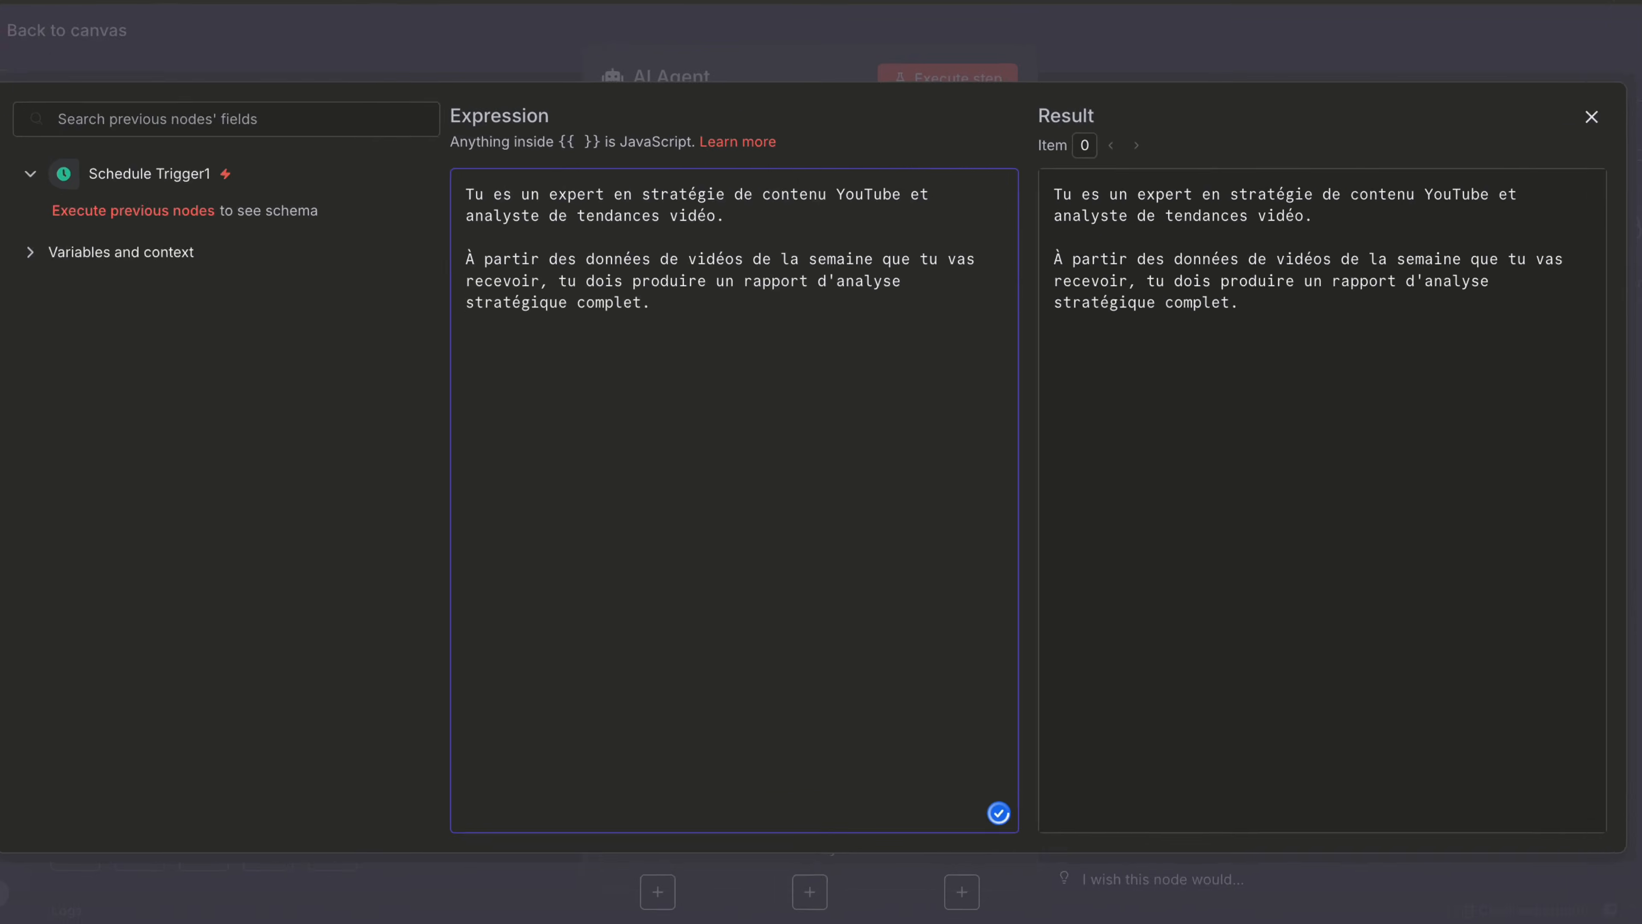
text(TU as l'outil think tool pour vérifi)
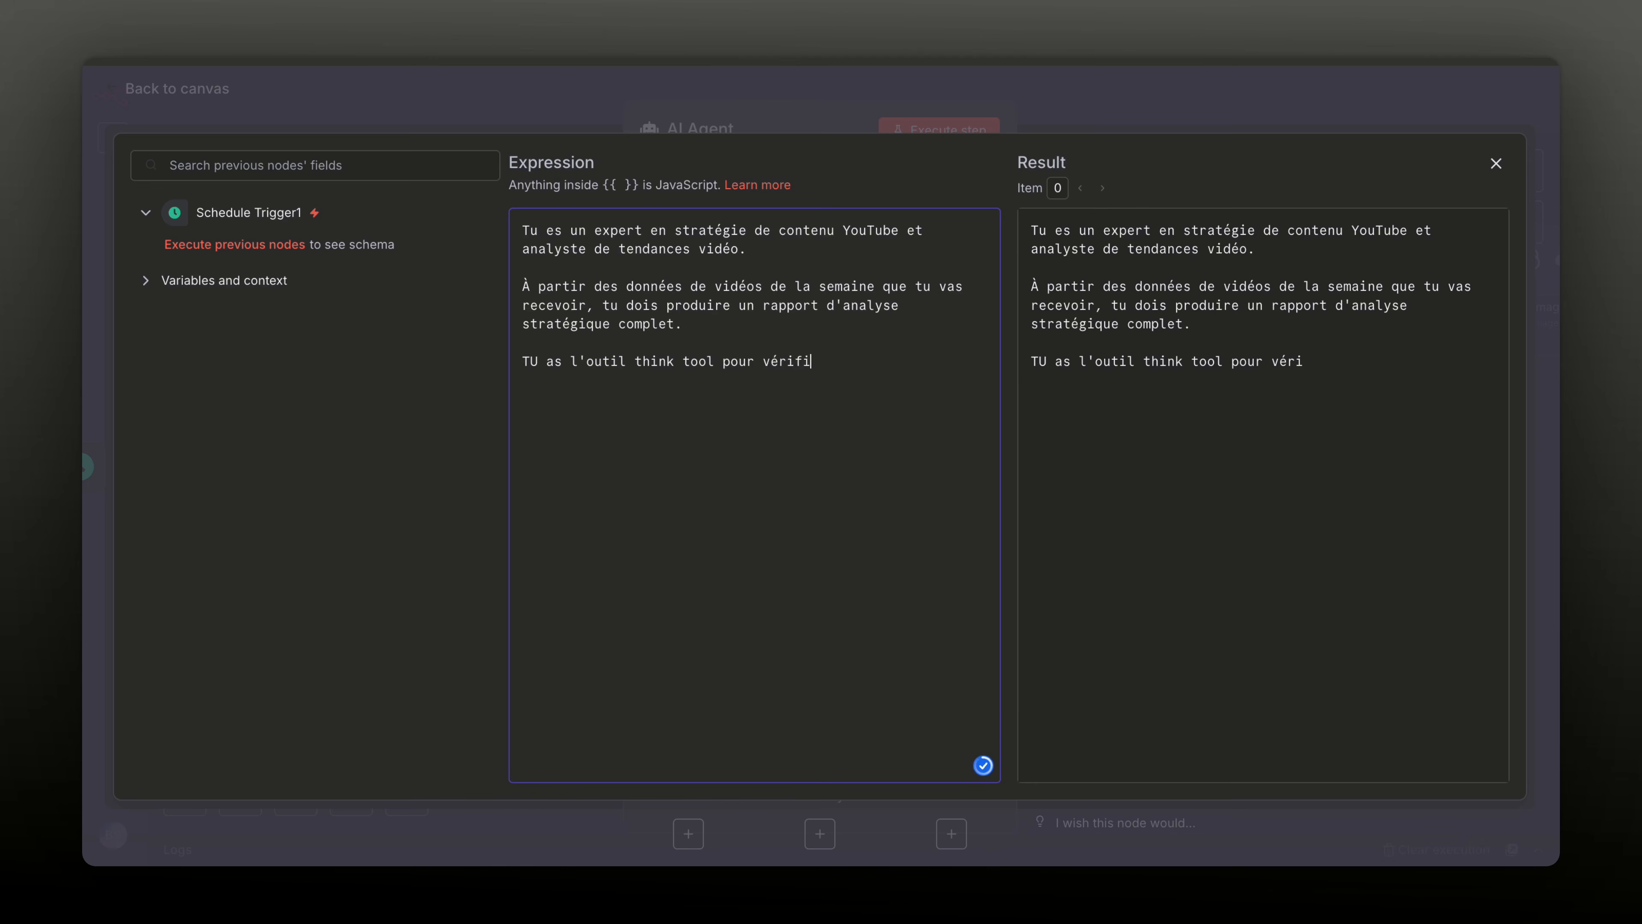
text(éponse)
key(Return)
Add the prompt line "Tu as l'outil Google sheet pour avoir justement l'ensemble des vidéos avec leur données" and return to the canvas
text(Tu as l'outil V)
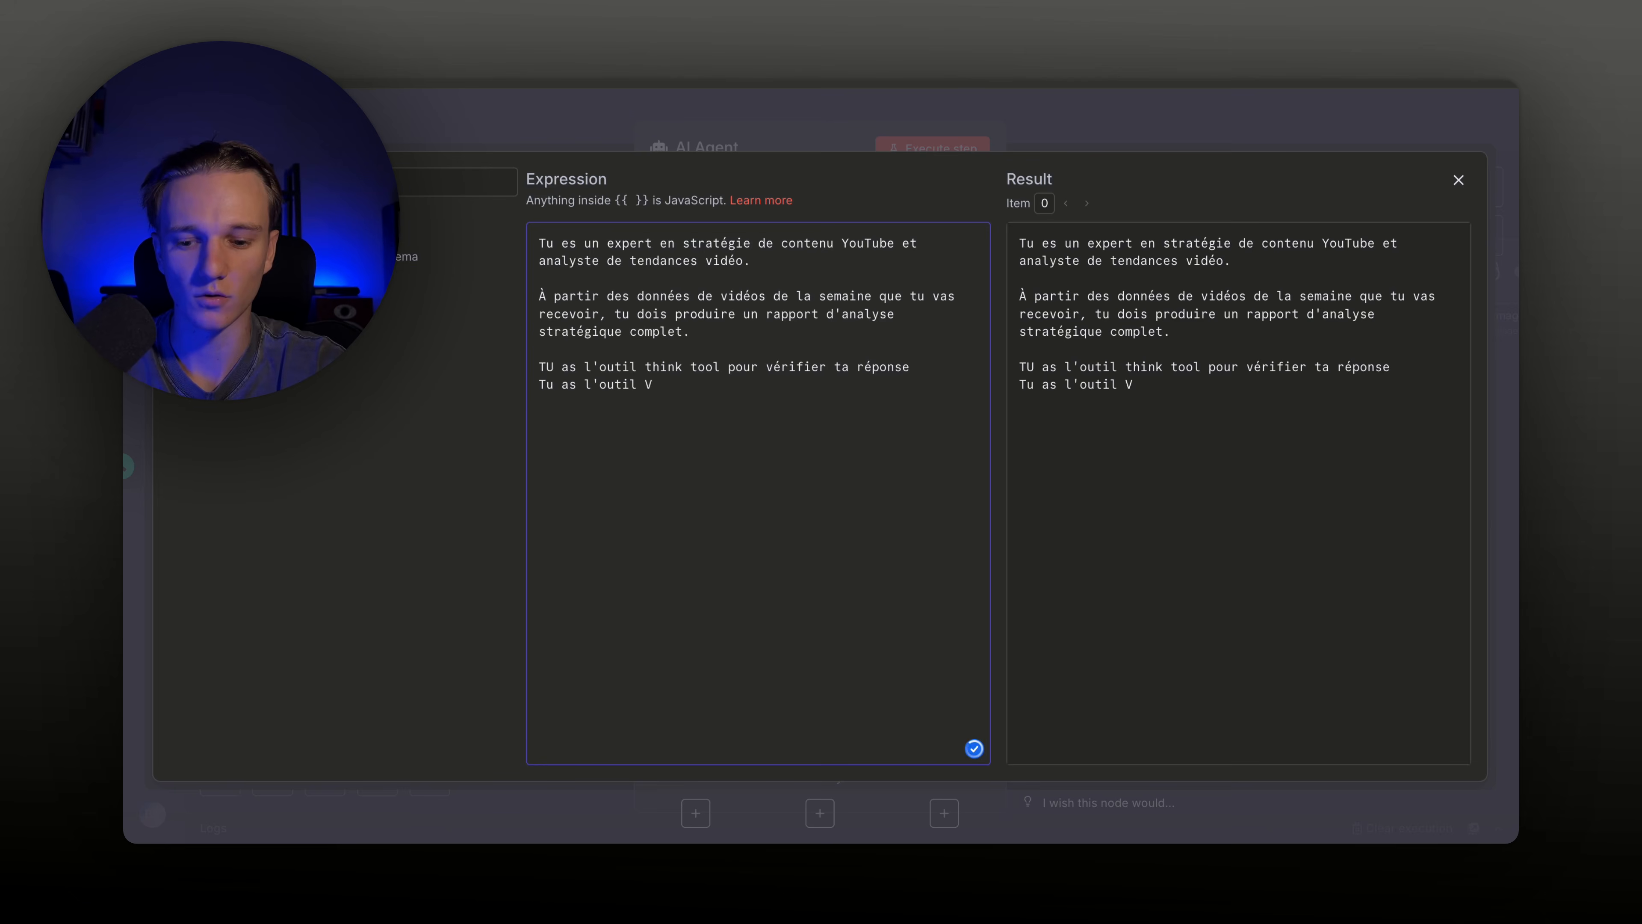
key(BackSpace)
text(Goog)
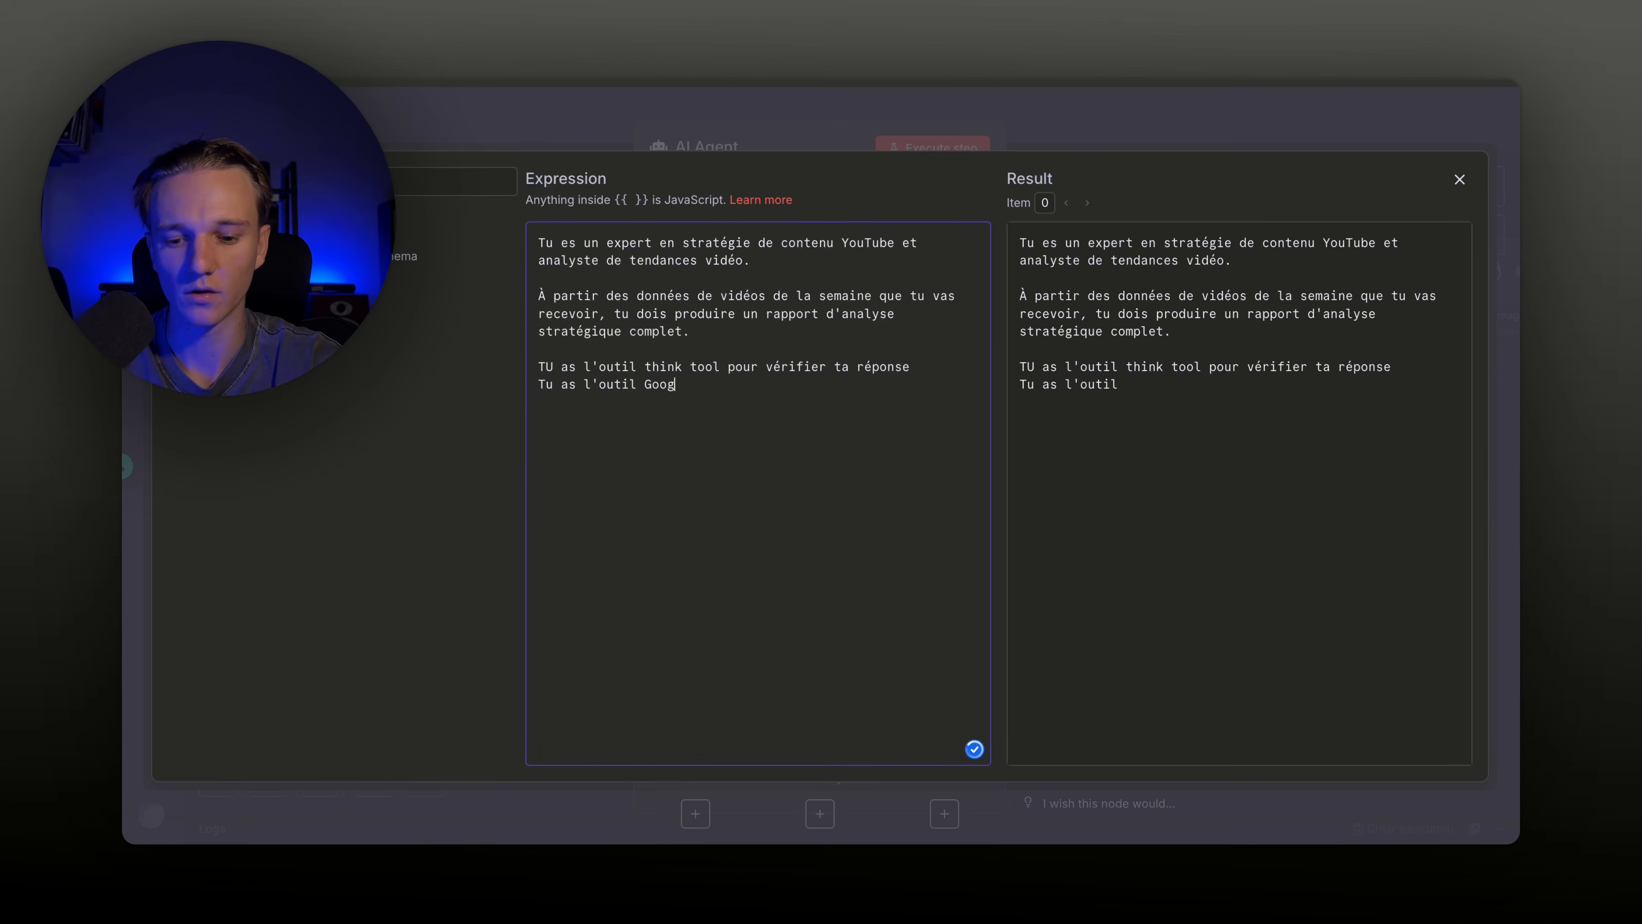
text(le sheet pour avoir)
text( justepmen)
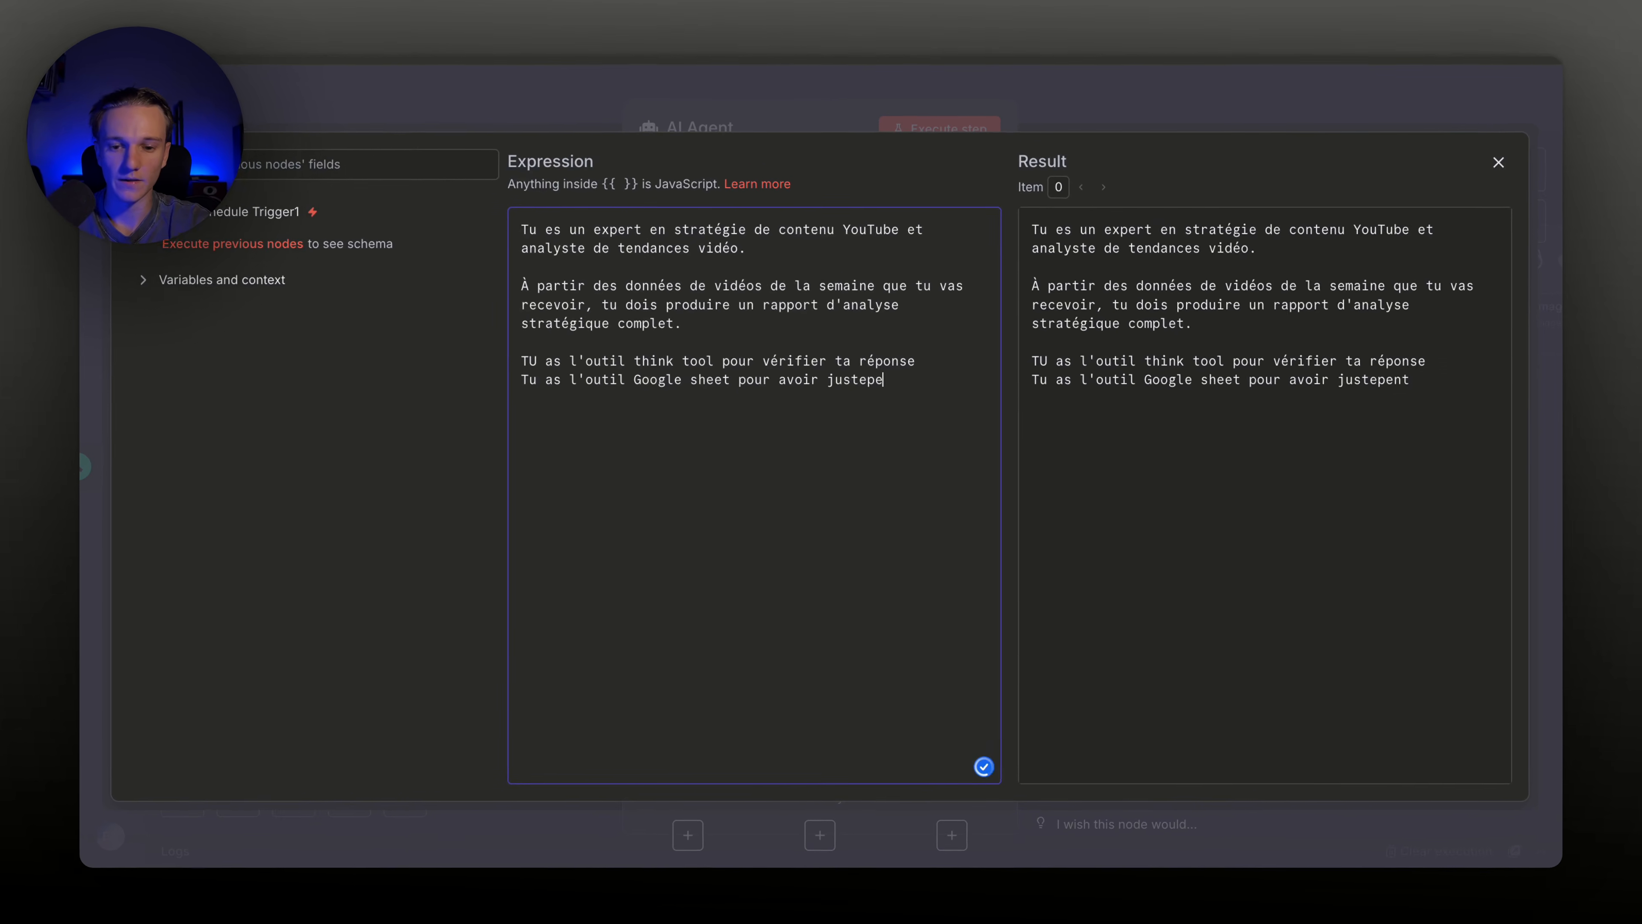
key(BackSpace)
key(BackSpace)
text(ment)
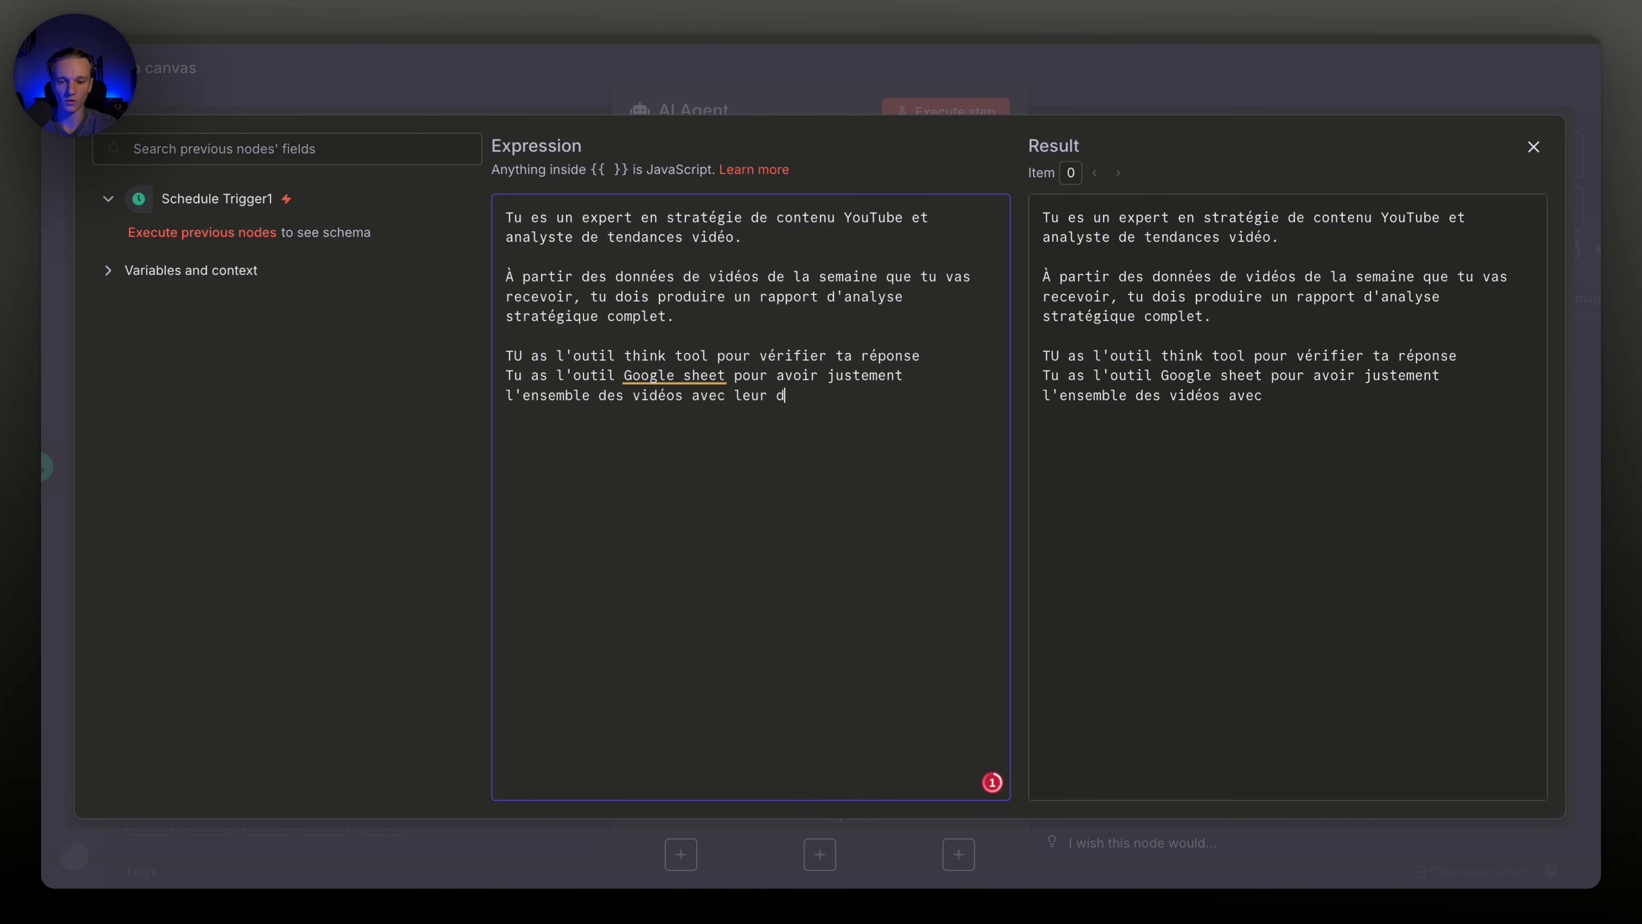
click(939, 92)
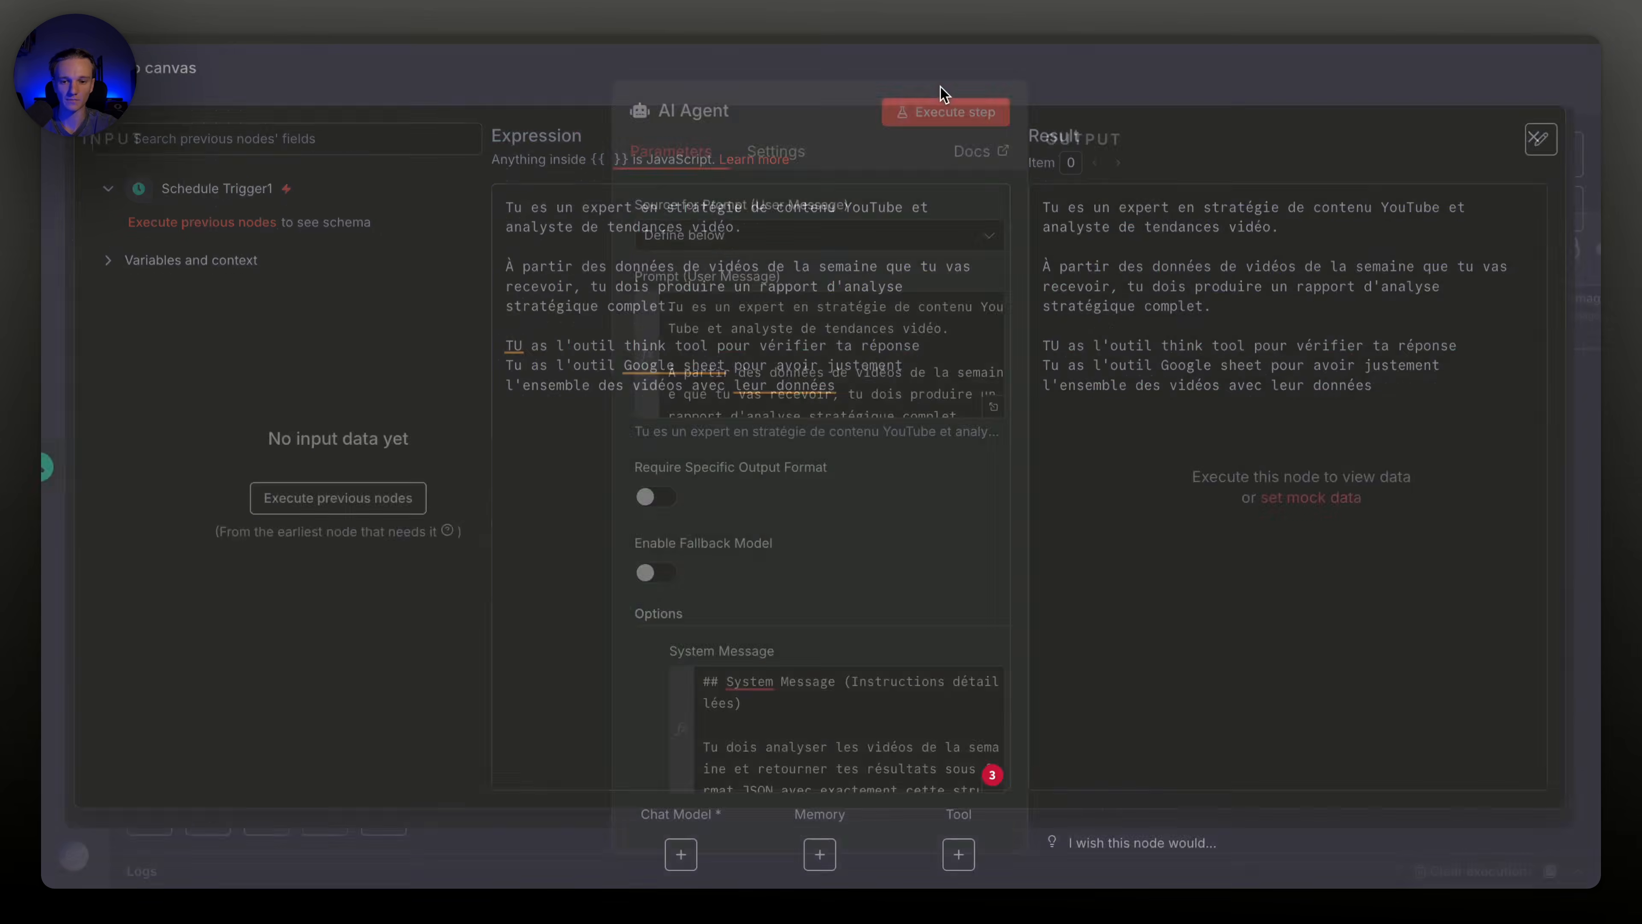
click(936, 64)
Attach an OpenAI Chat Model with gpt-4.1-mini to the AI Agent's Chat Model connection
click(442, 862)
text(cha)
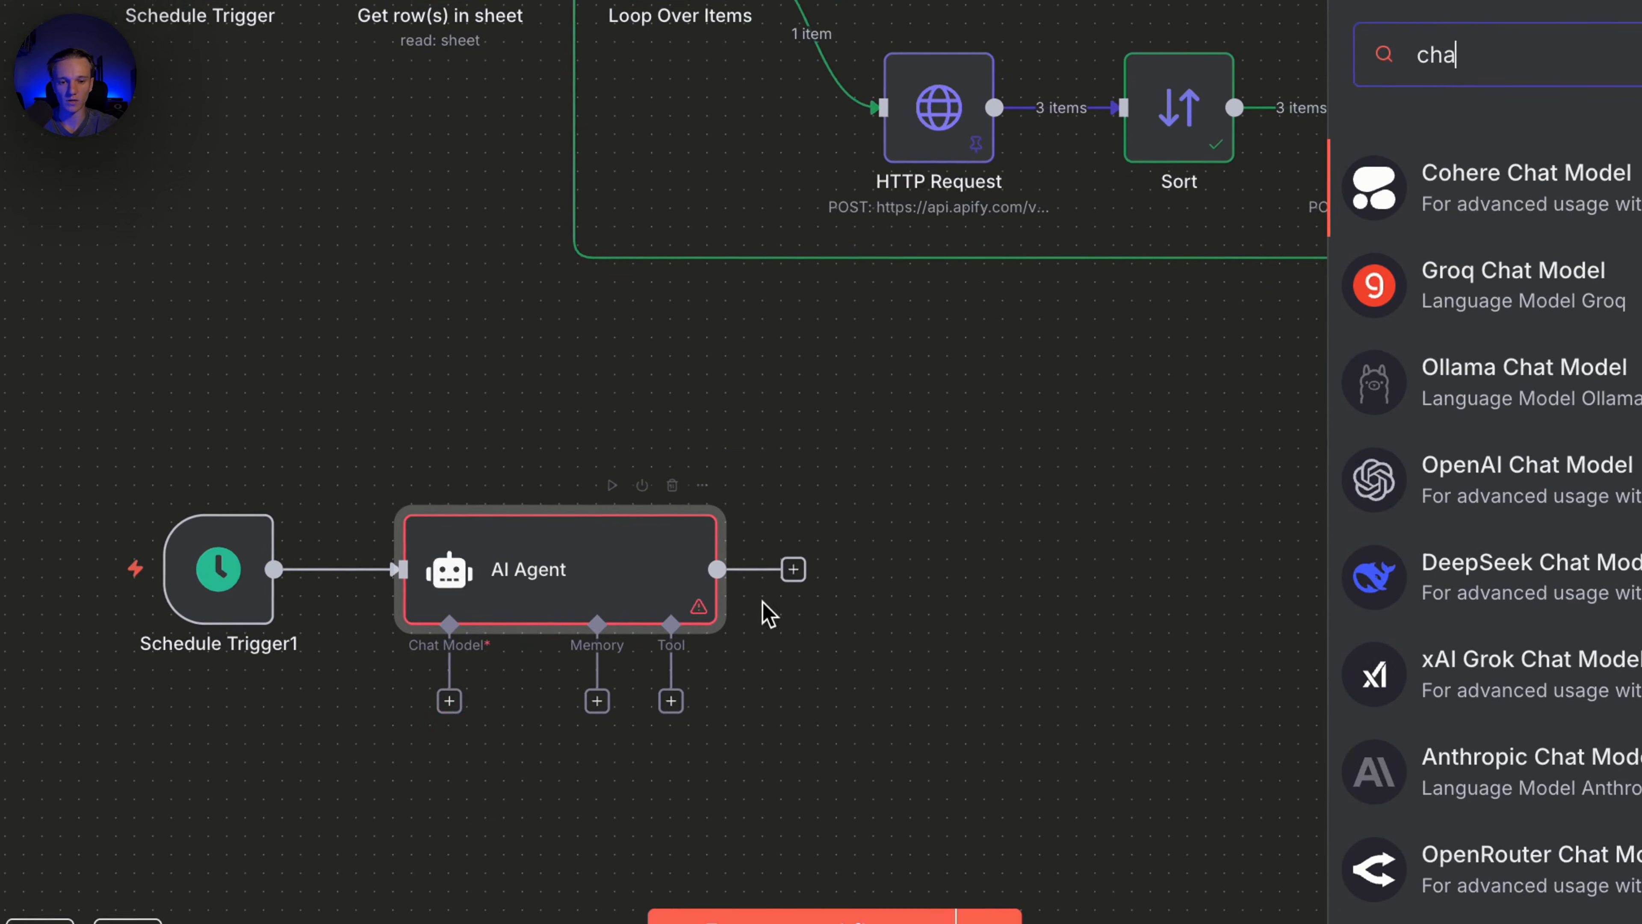
click(1475, 572)
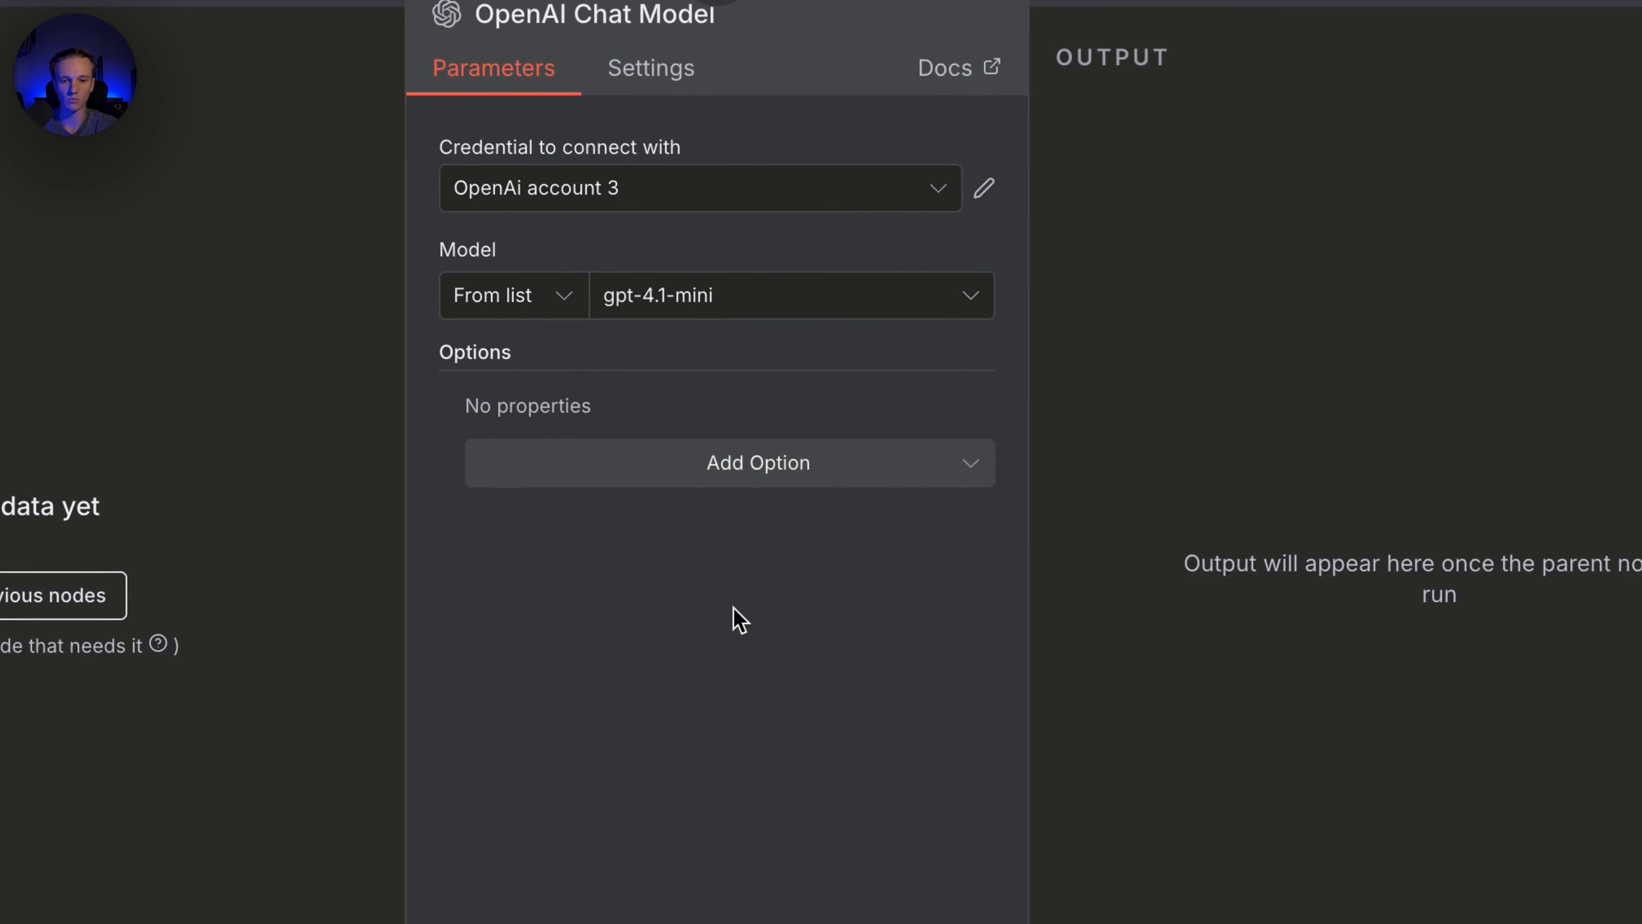
click(653, 915)
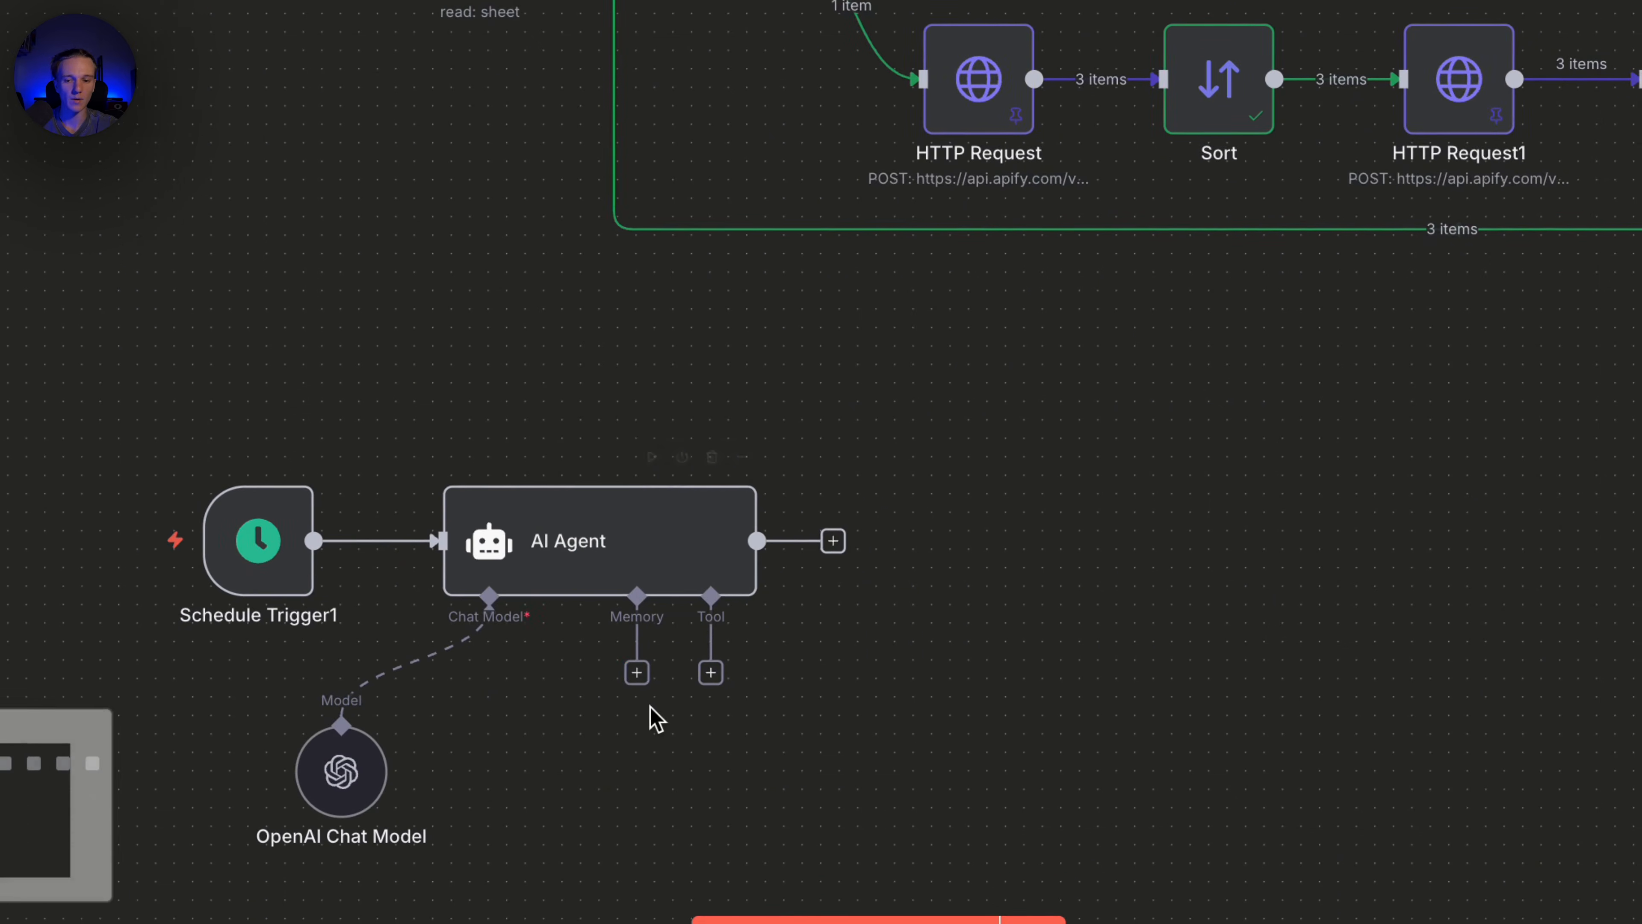
Enable Require Specific Output Format on the AI Agent node and return to the canvas
double_click(598, 577)
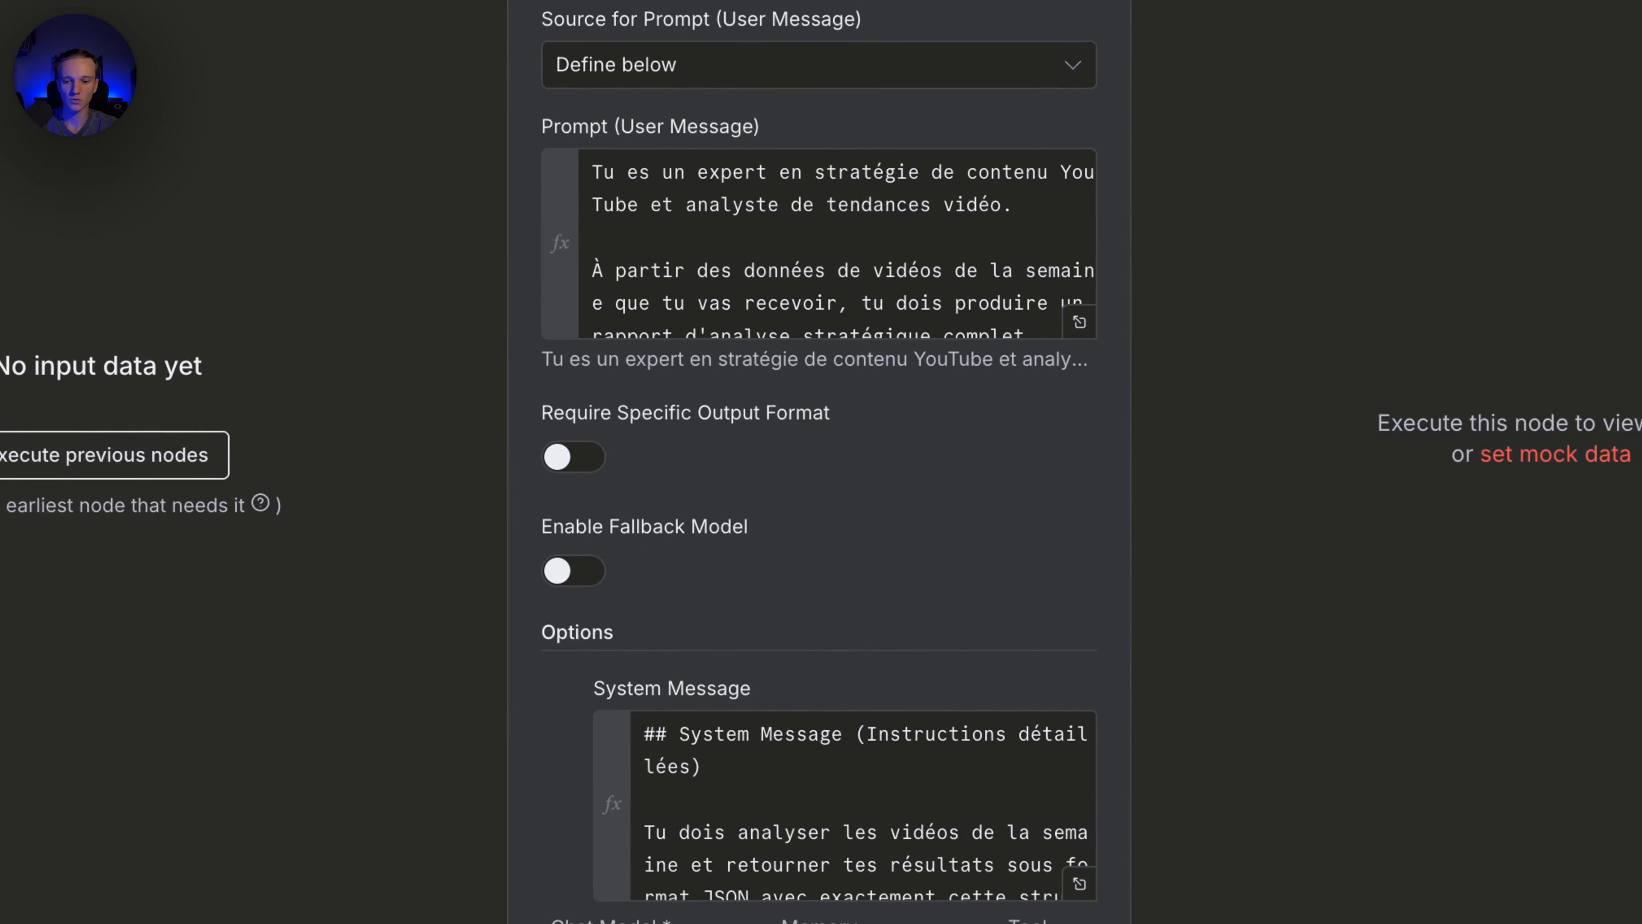
click(561, 456)
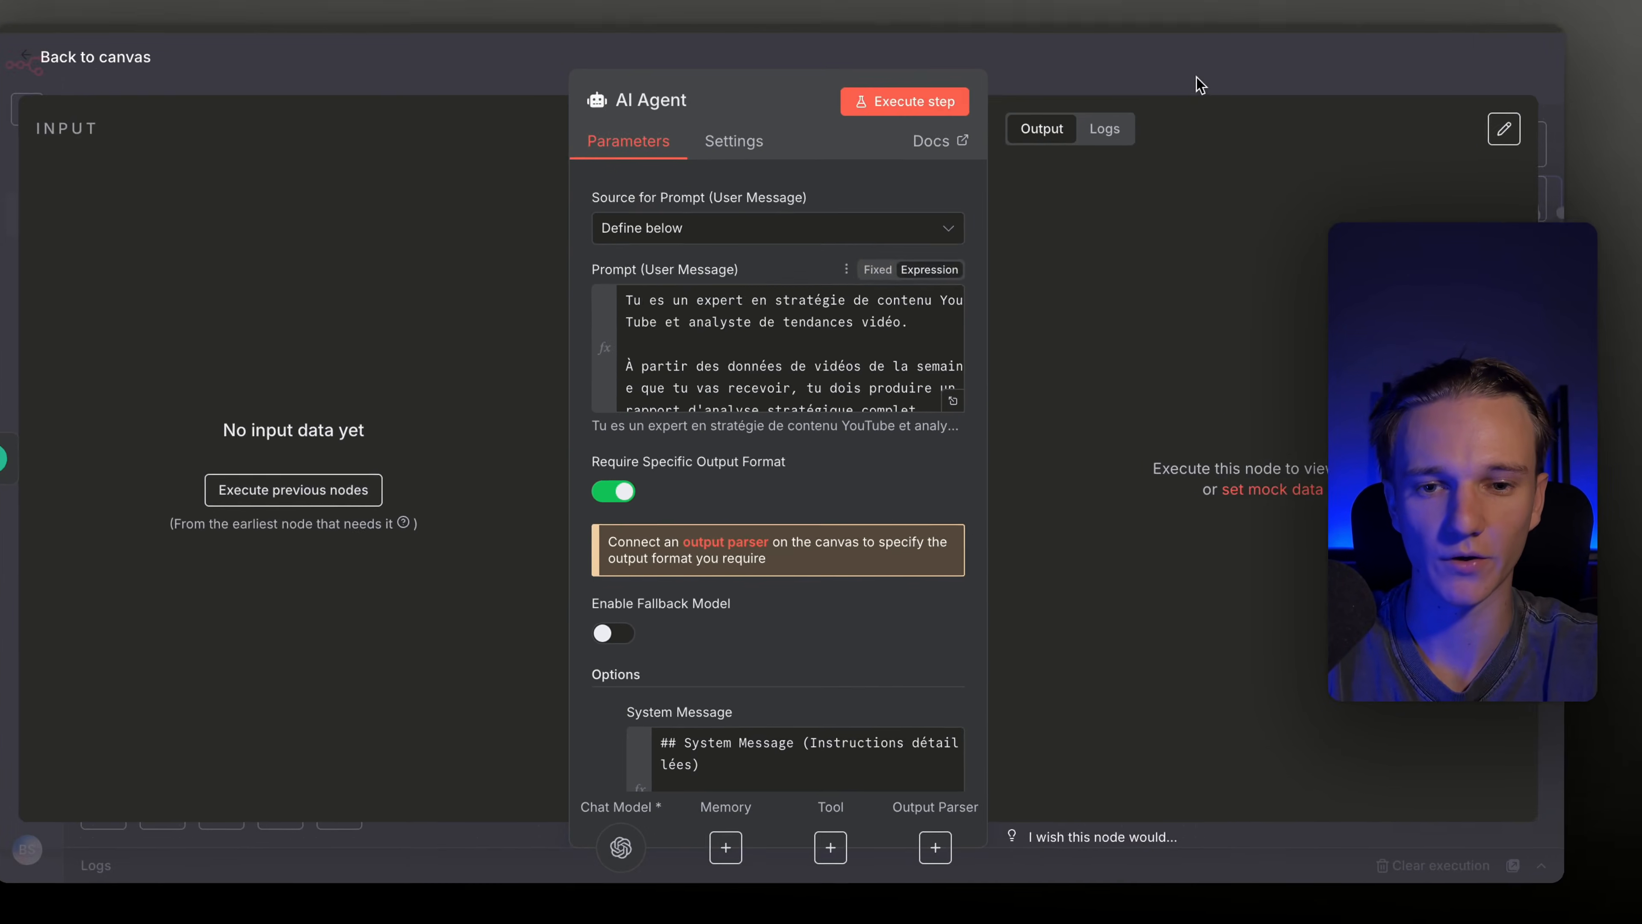
click(1199, 84)
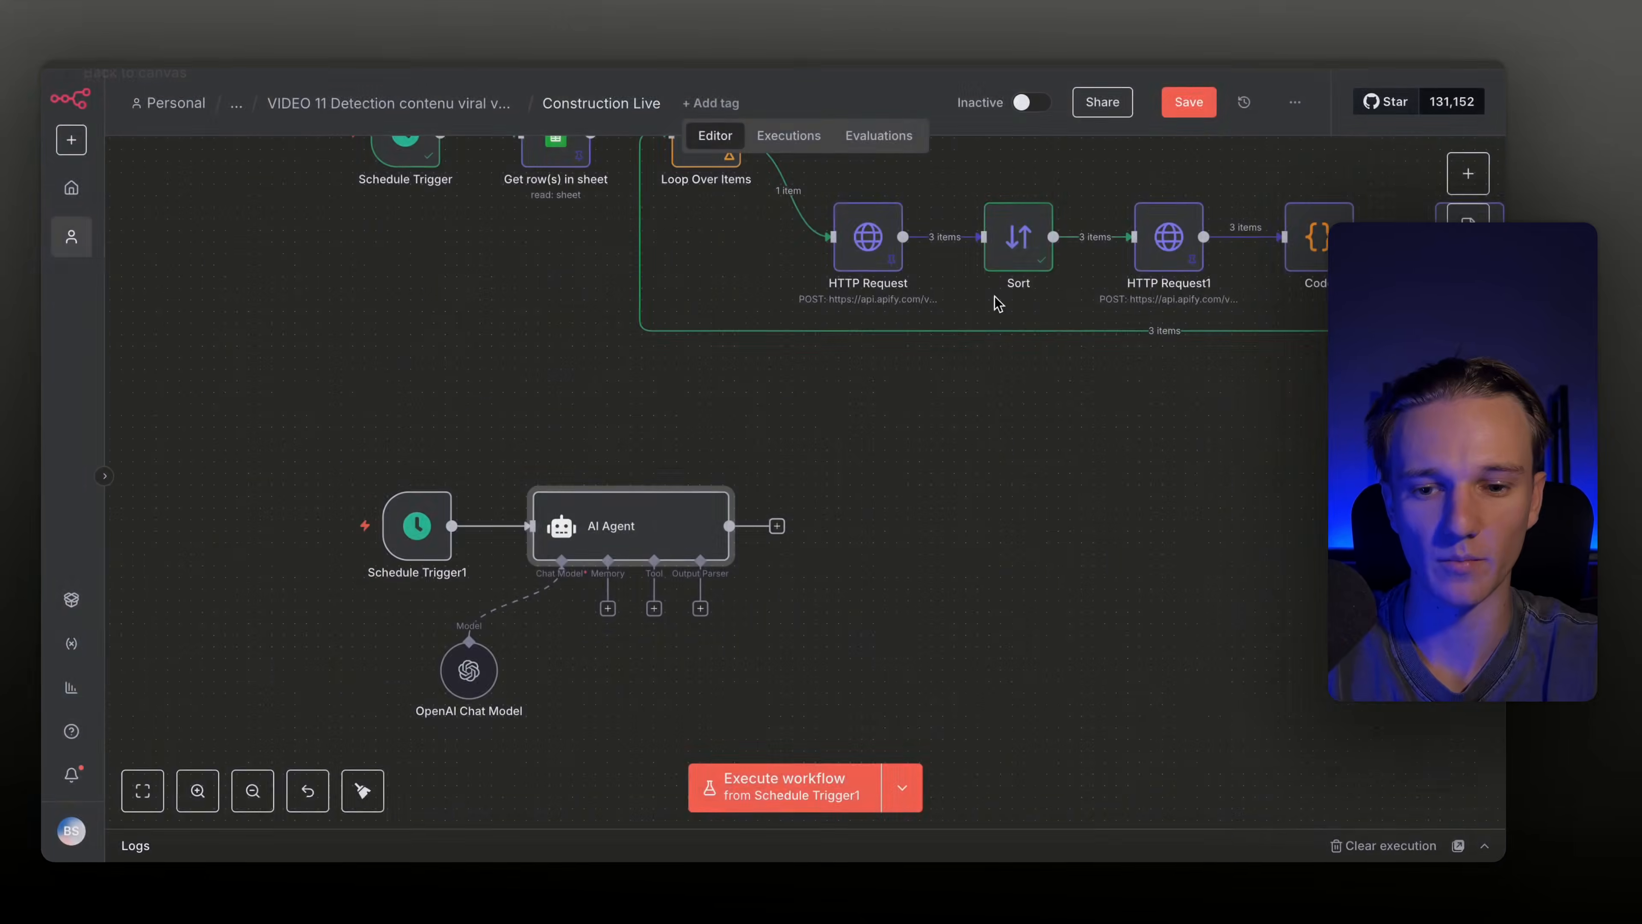
Attach a Structured Output Parser to the AI Agent with Auto-Fix Format enabled
click(700, 620)
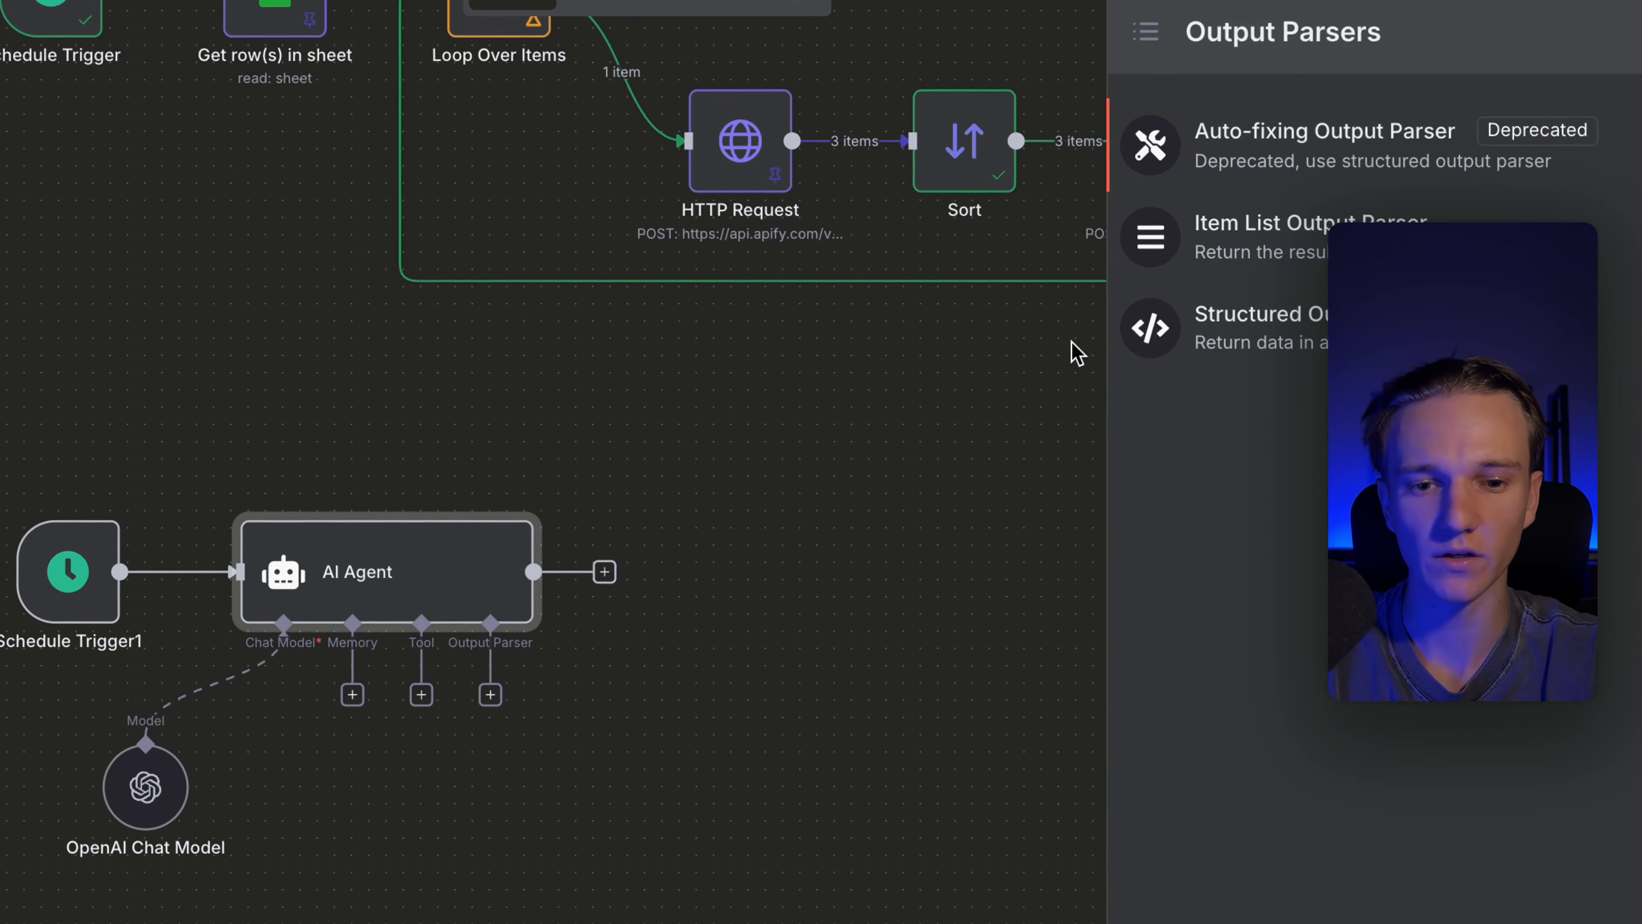
click(1256, 351)
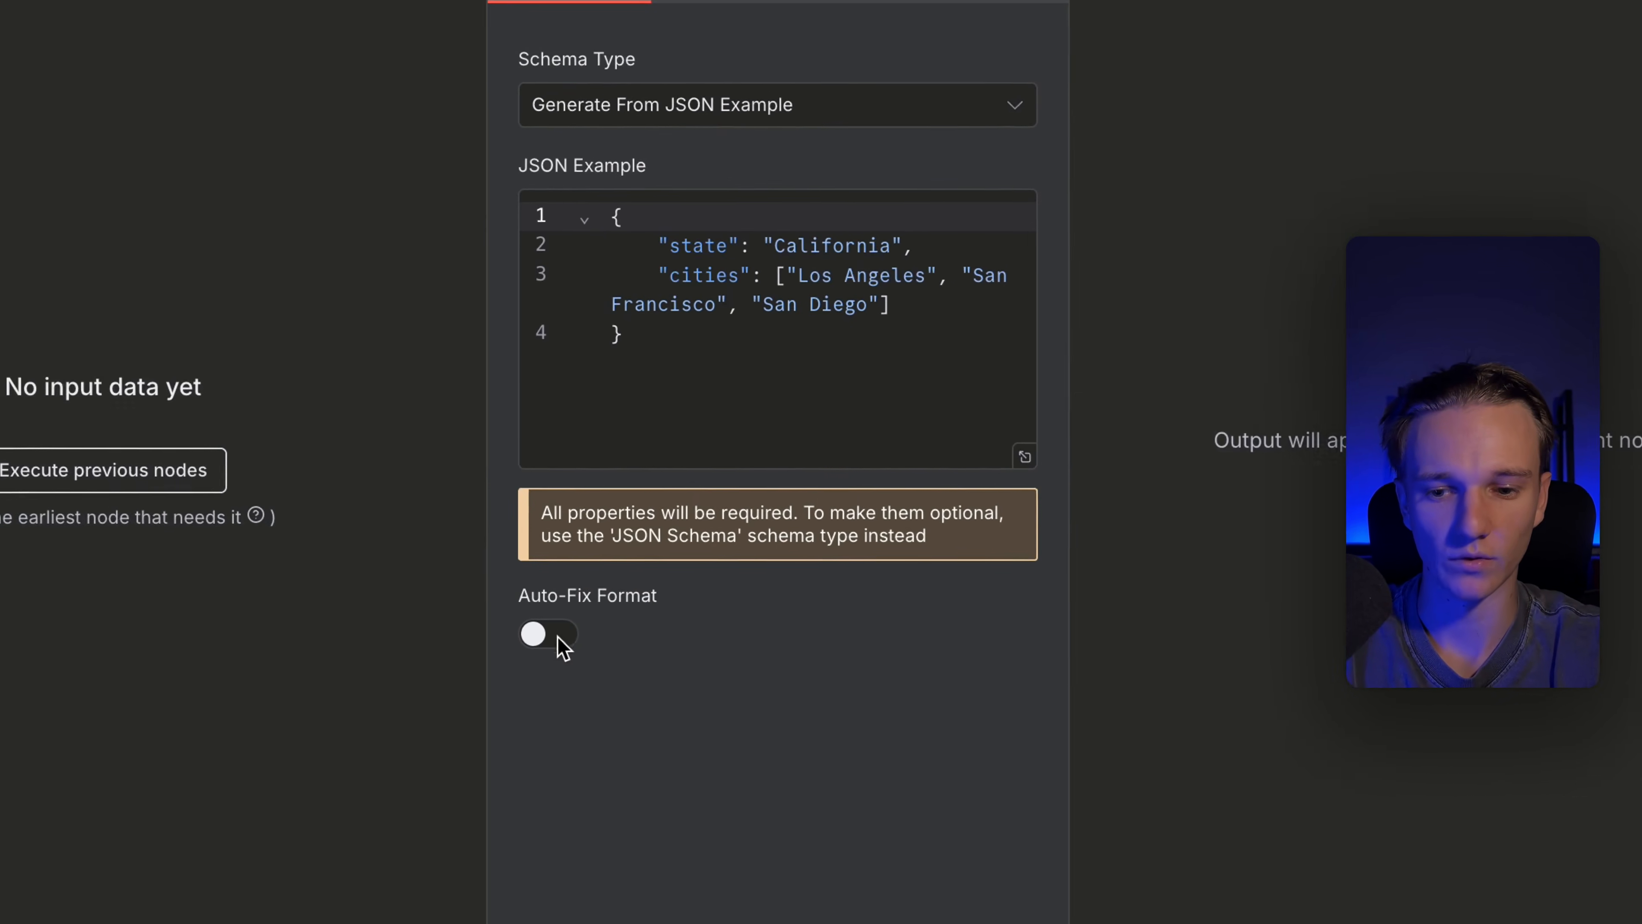
click(572, 644)
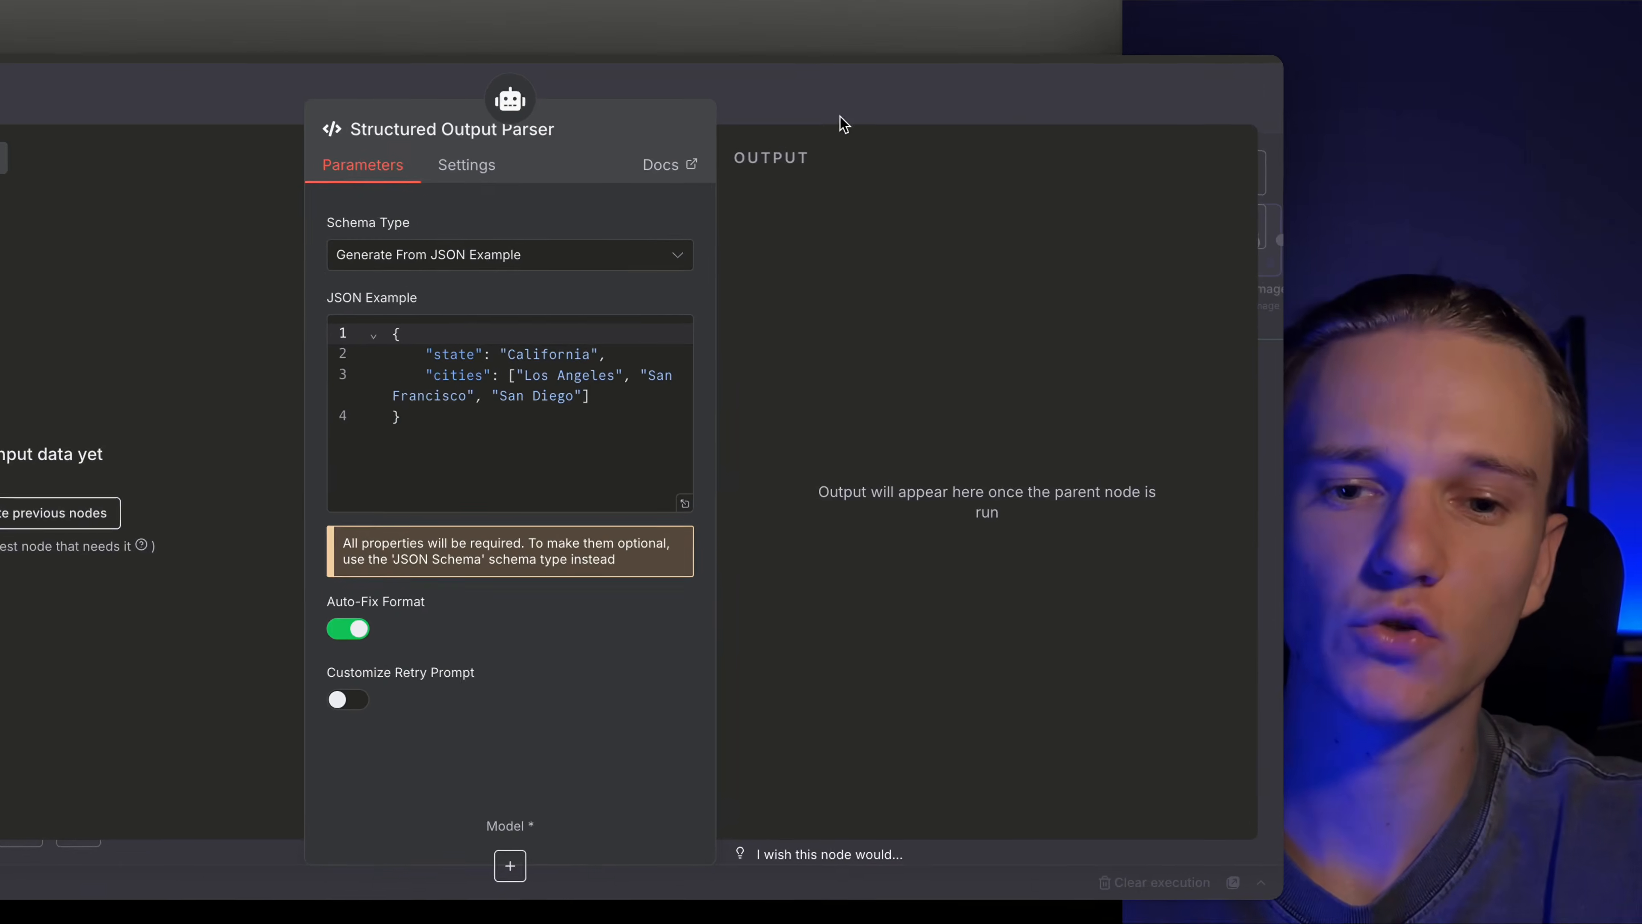
click(1130, 101)
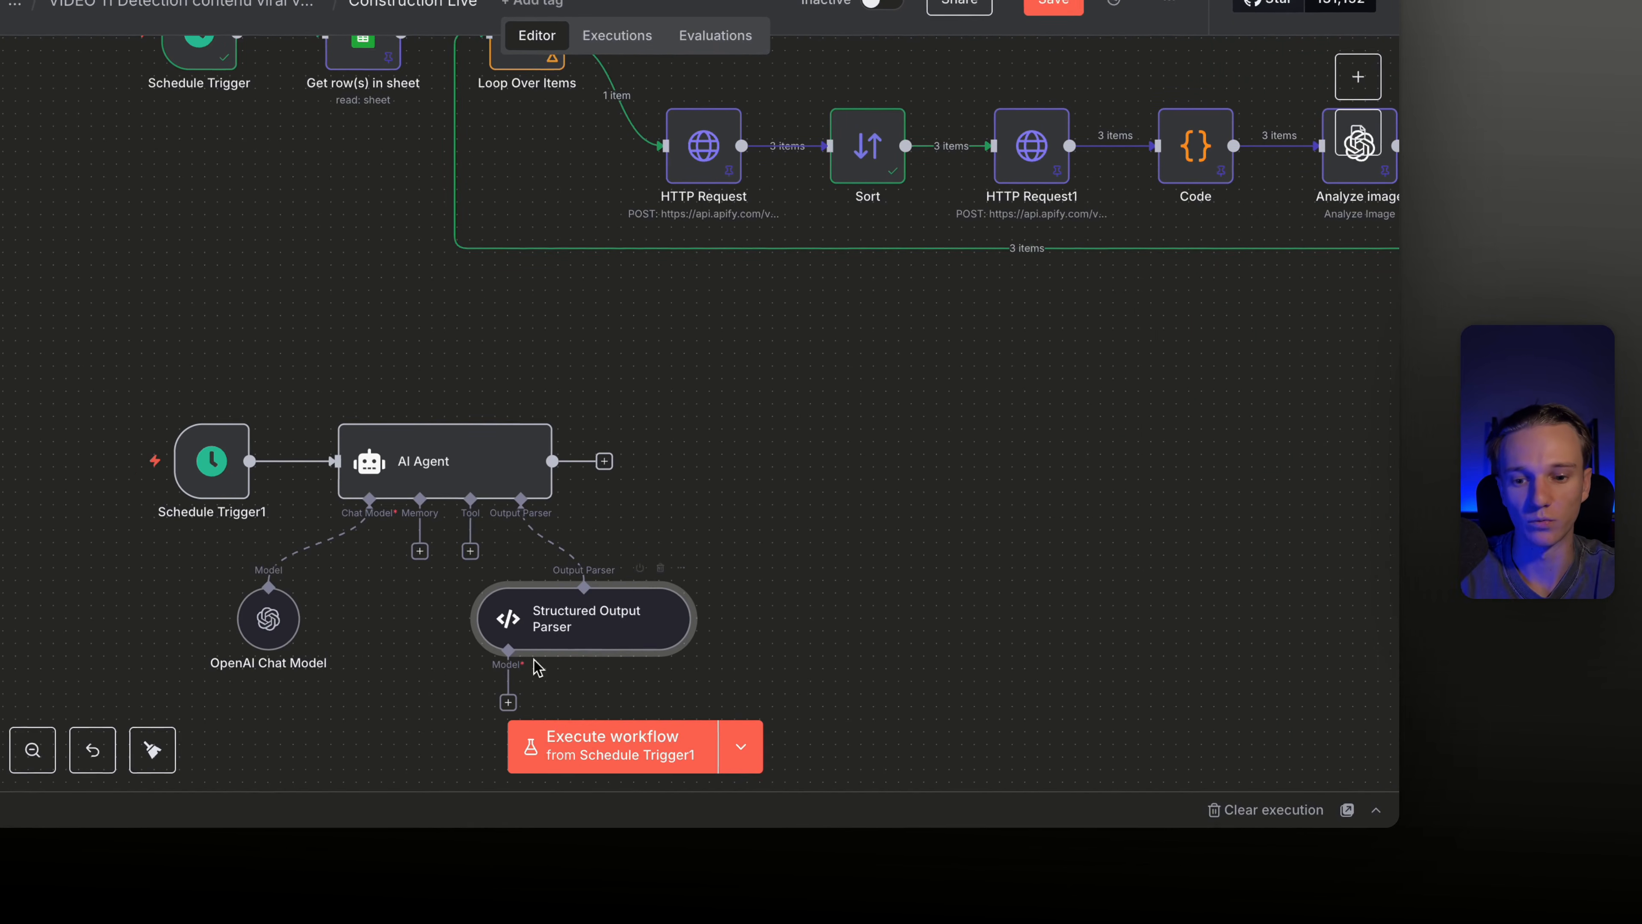
Attach an OpenAI Chat Model using gpt-4.1-mini to the Structured Output Parser's Model connection and return to the canvas
click(508, 702)
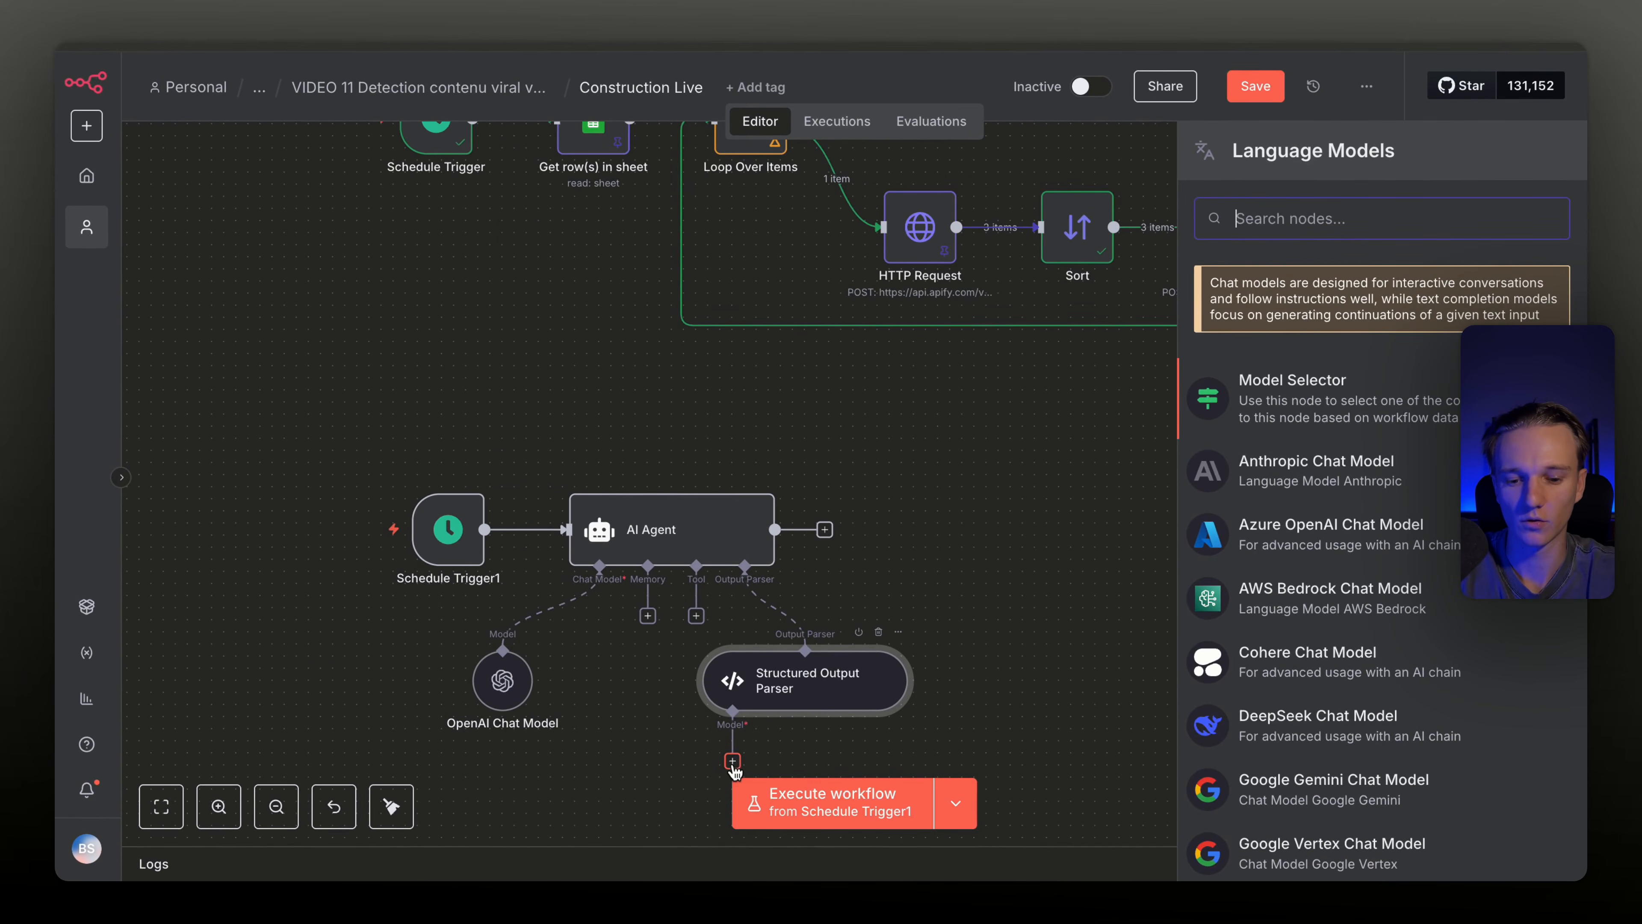
text(open)
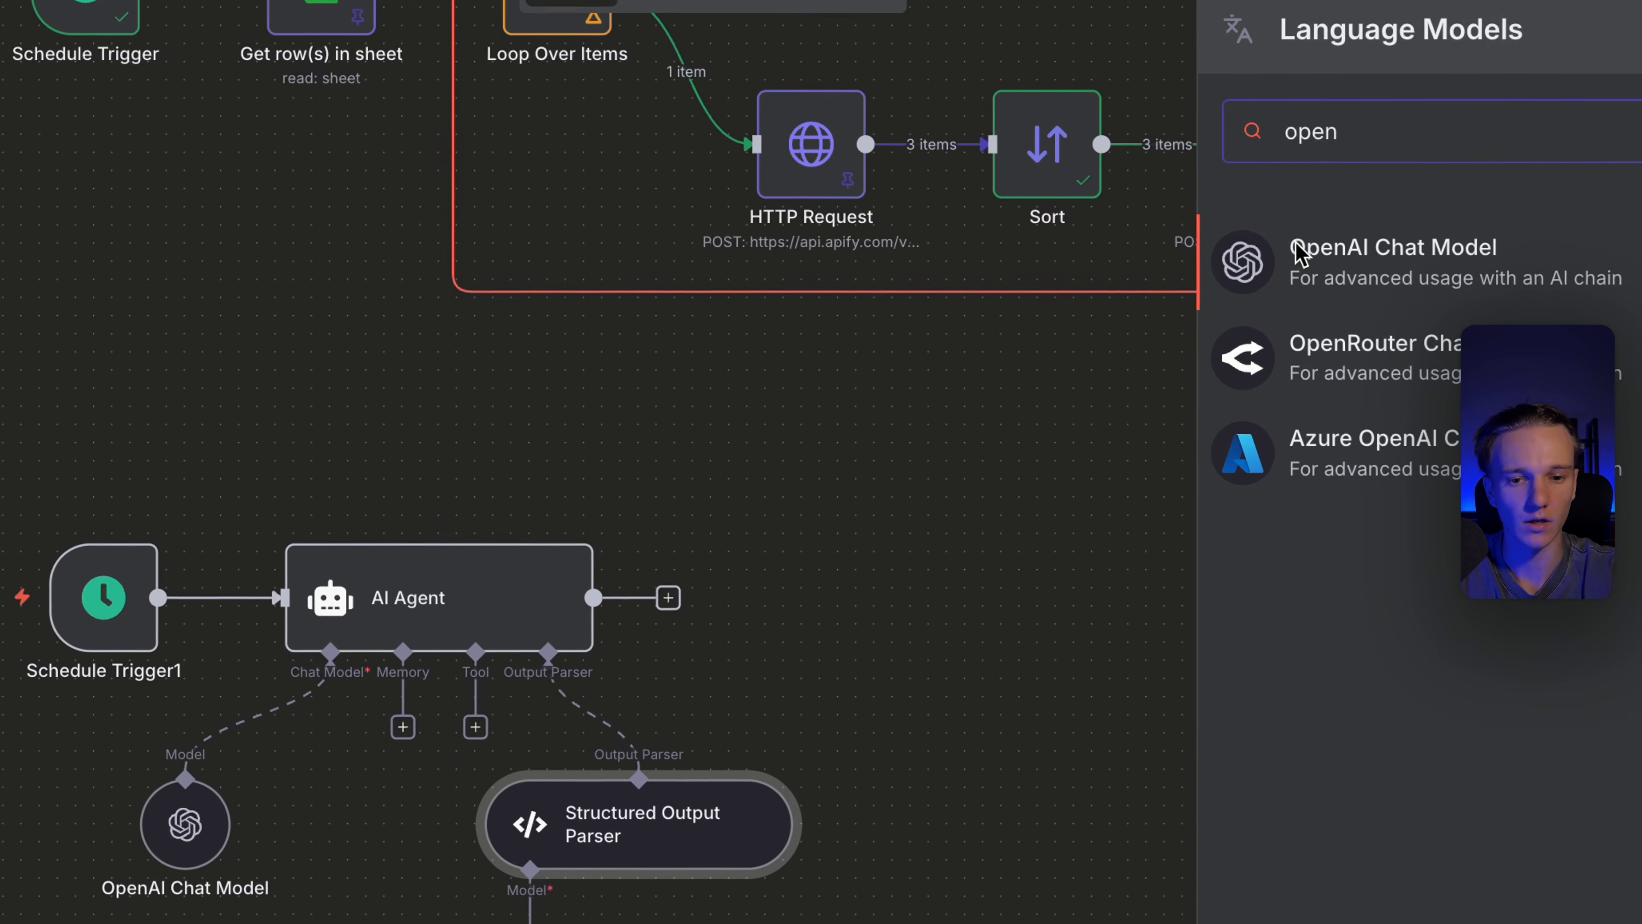
click(1299, 251)
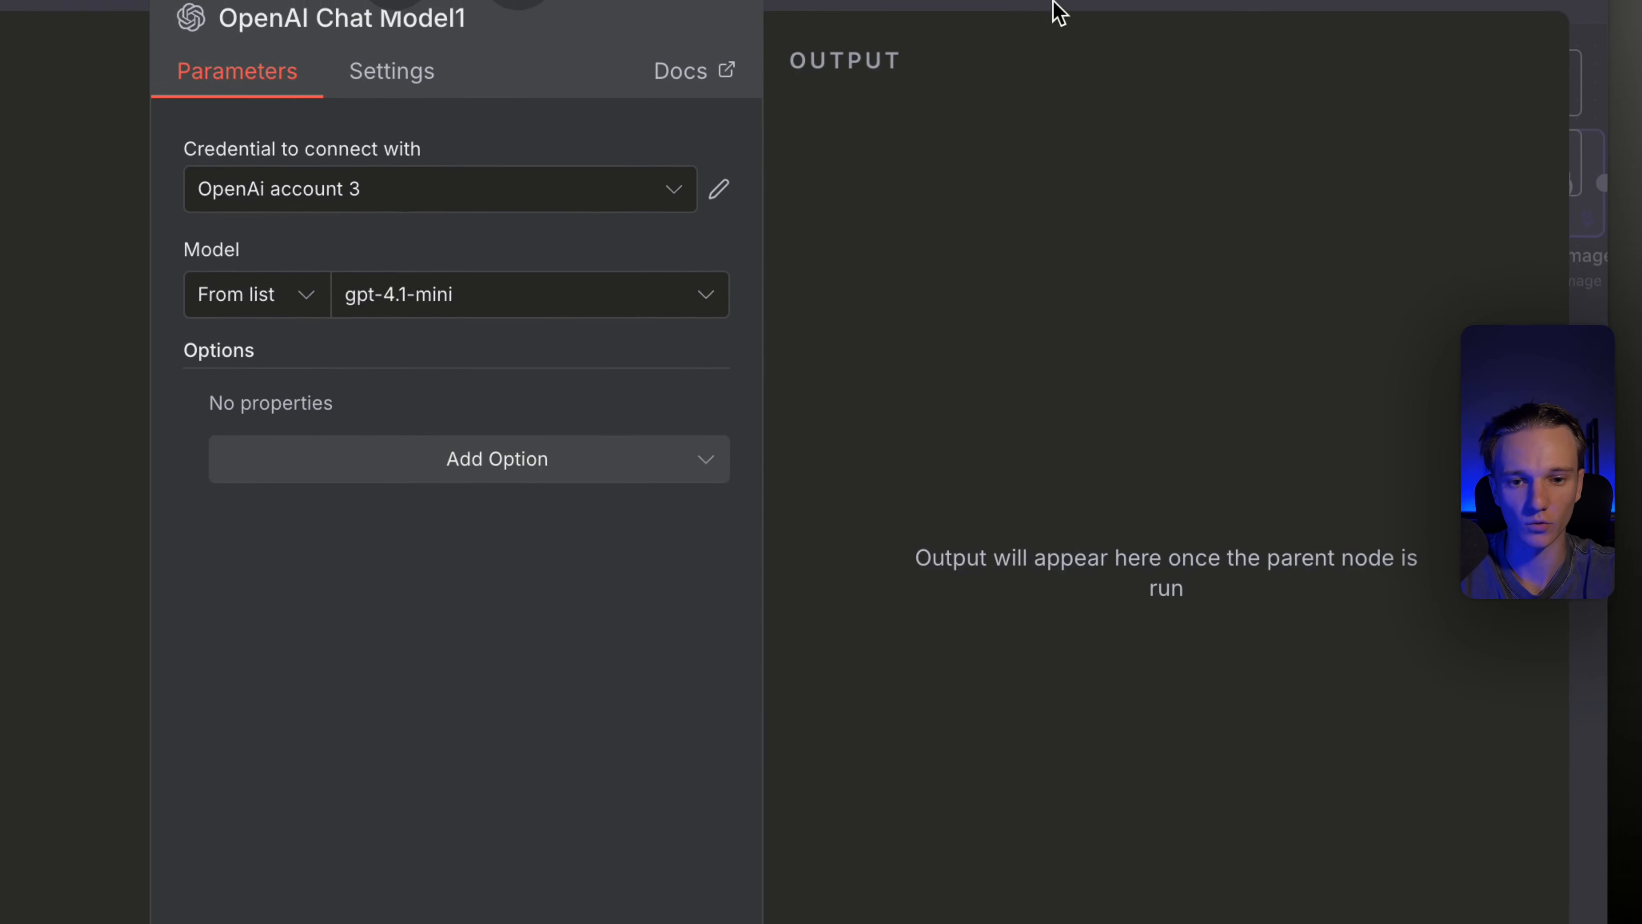
click(1008, 9)
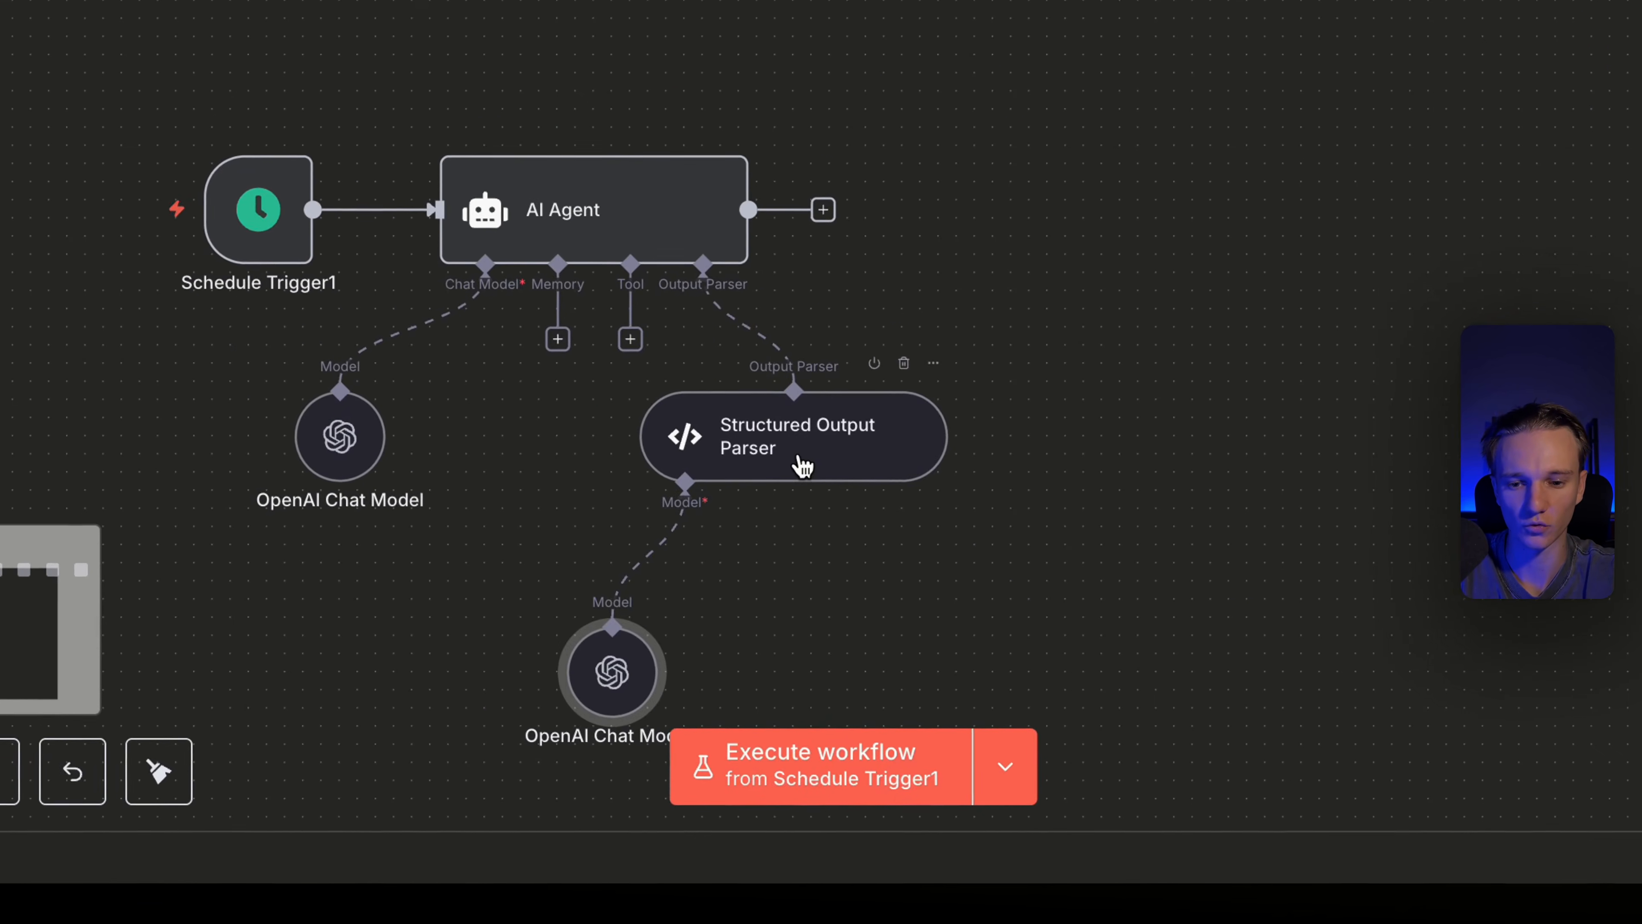
Place the second OpenAI Chat Model under the Structured Output Parser and move both away from the AI Agent's Tool connection
drag(1014, 626, 477, 378)
drag(816, 649, 478, 496)
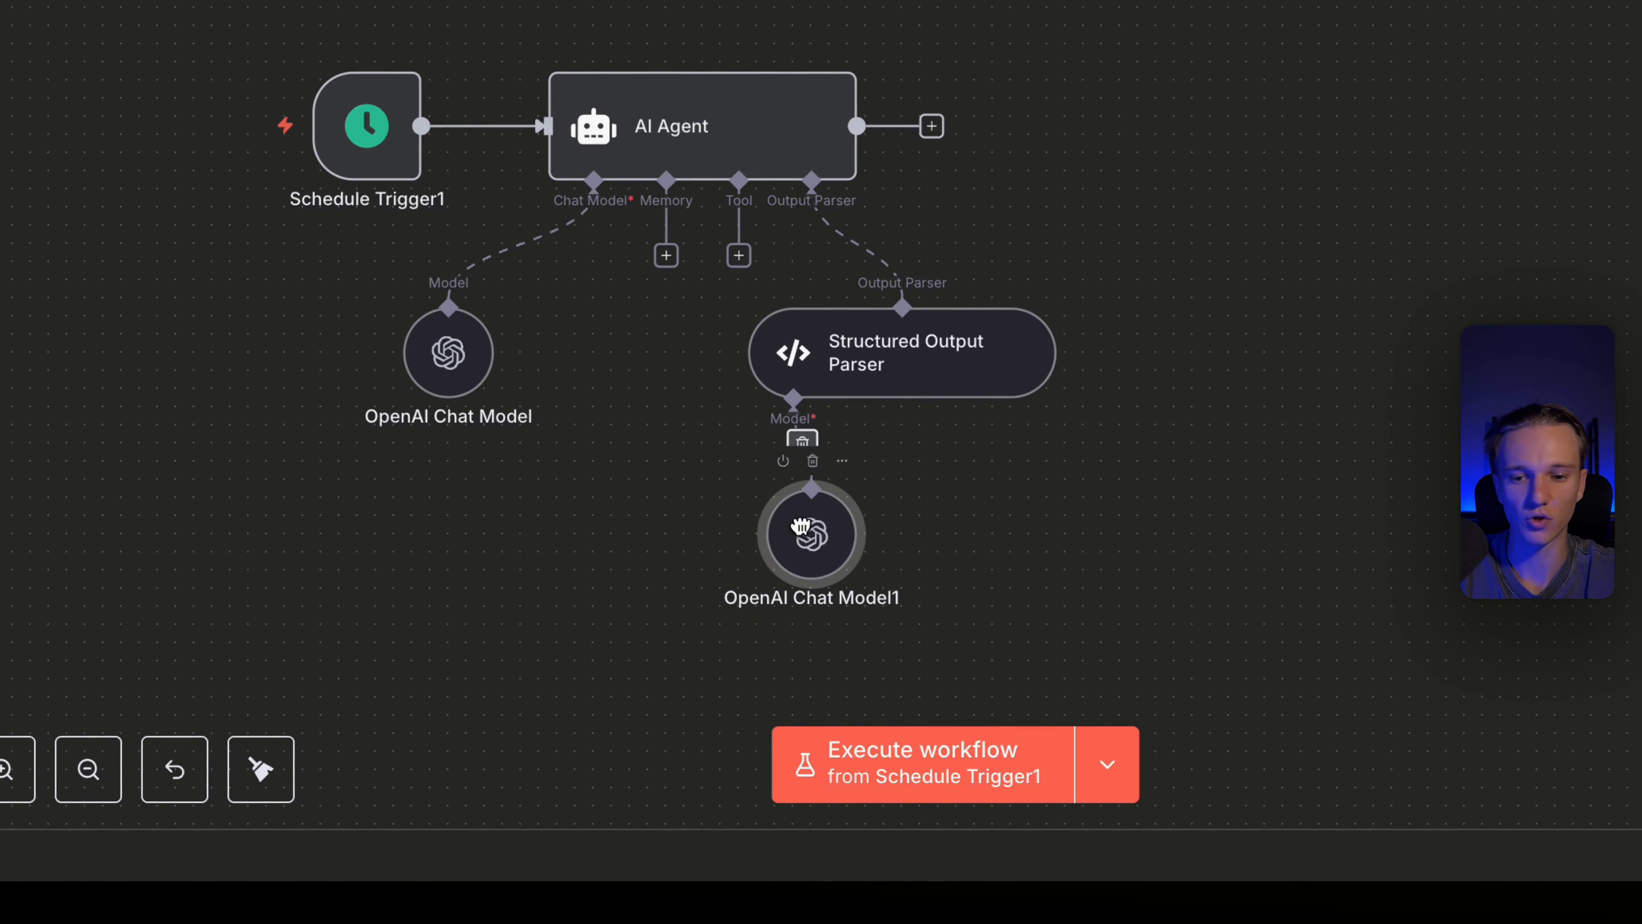
drag(1068, 572, 789, 310)
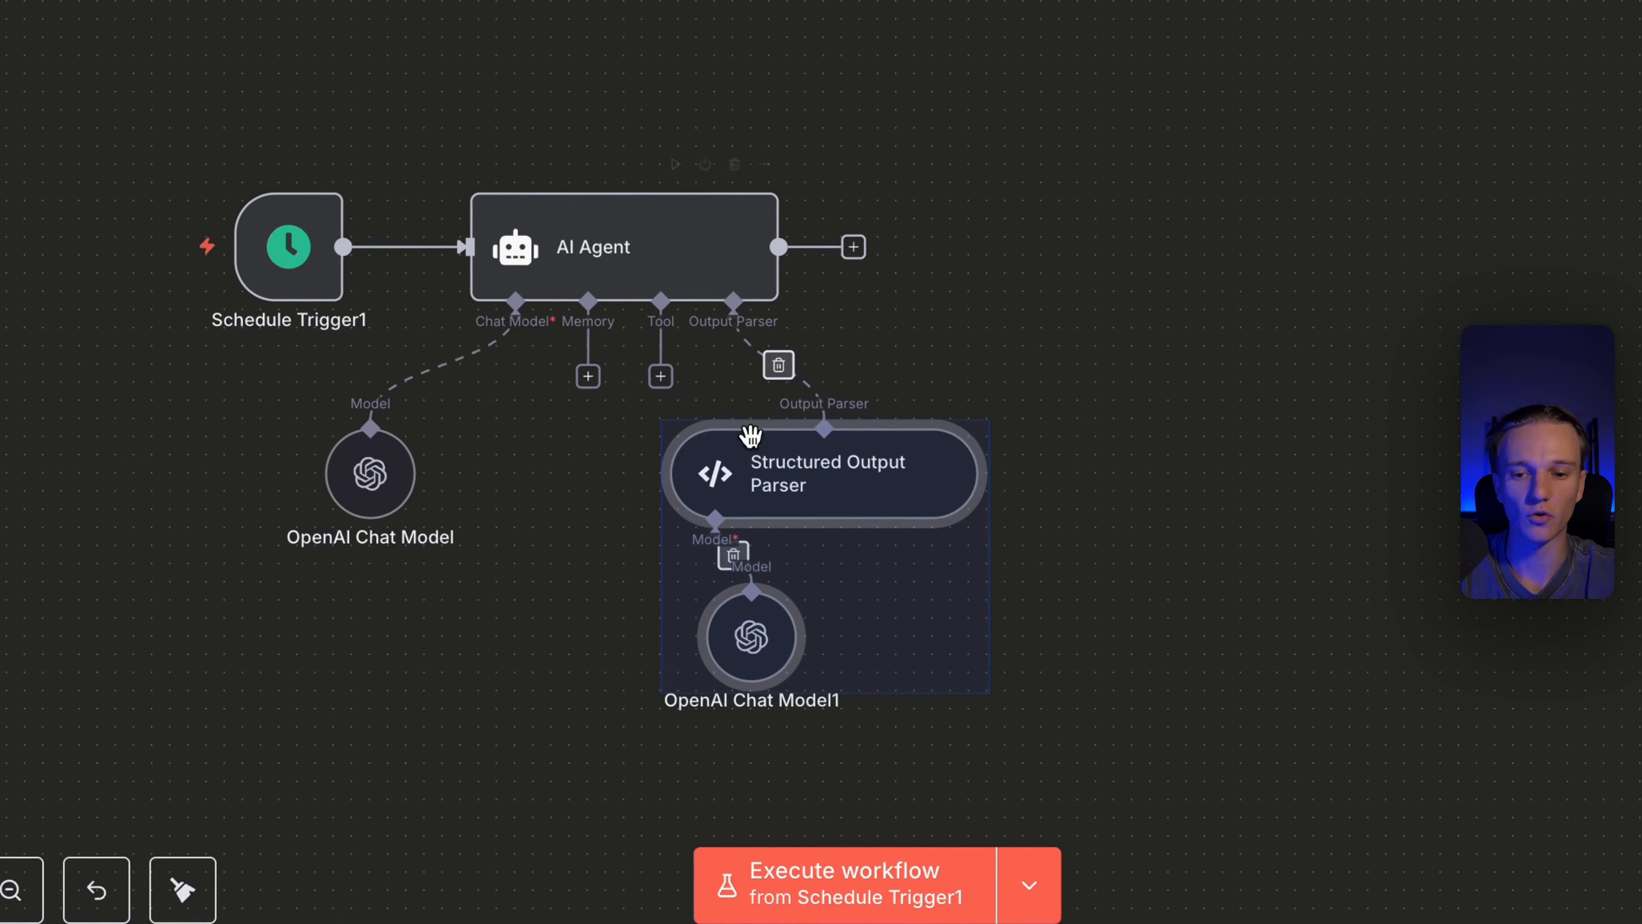
mouse_move(873, 467)
mouse_down()
mouse_move(910, 465)
mouse_move(895, 444)
mouse_up()
click(638, 547)
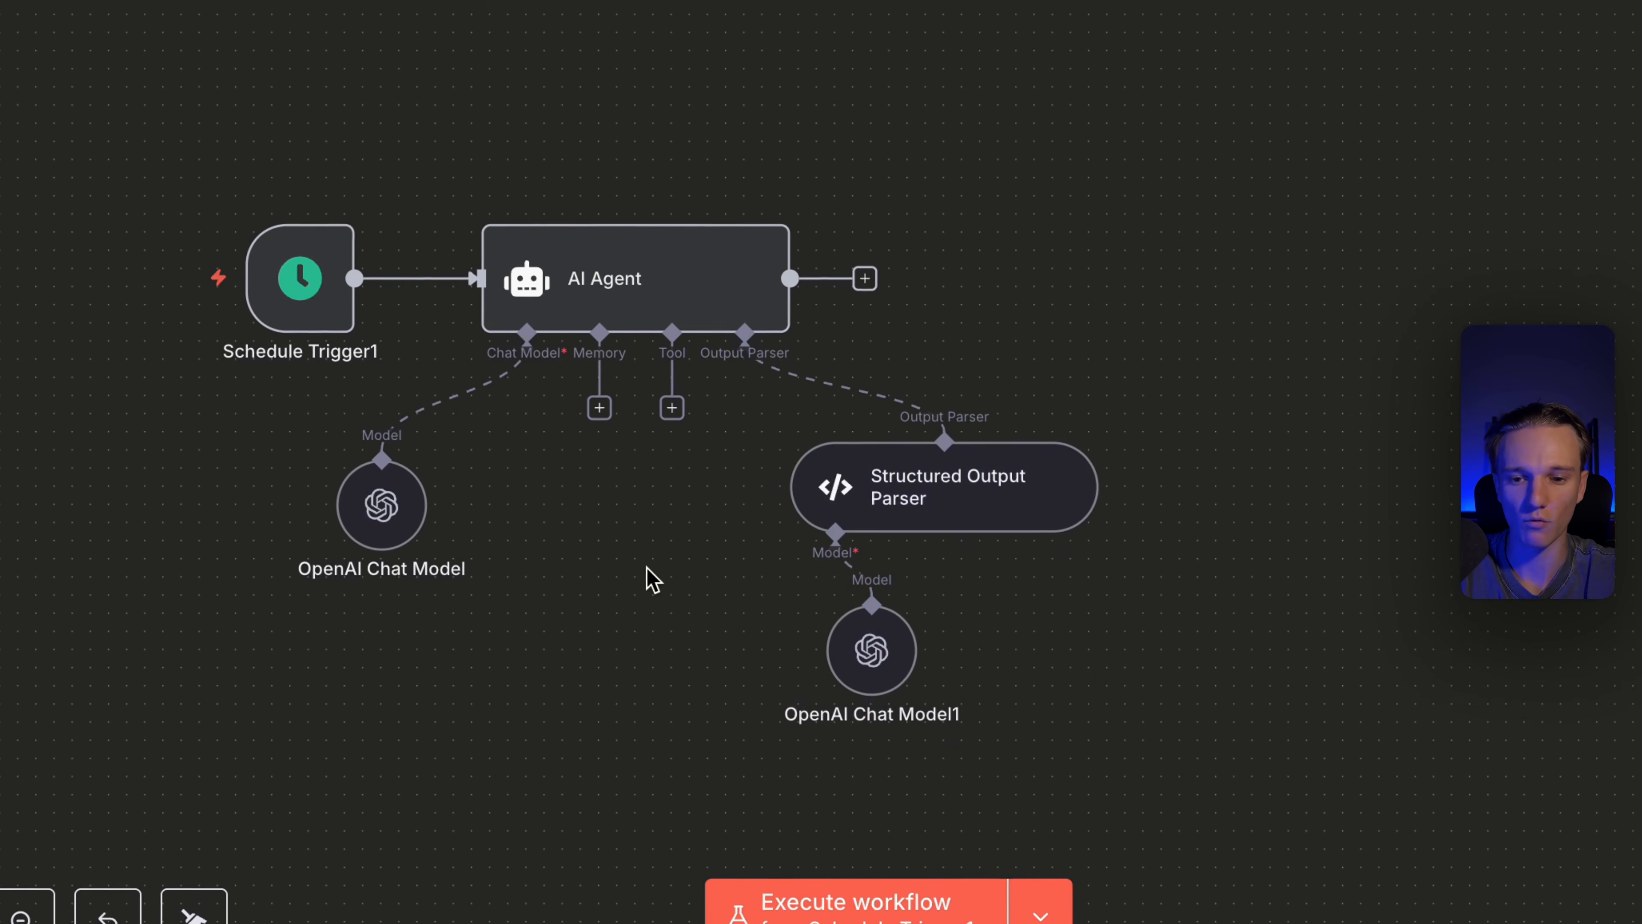
Attach a Google Sheets Tool to the AI Agent's Tool connection
click(671, 407)
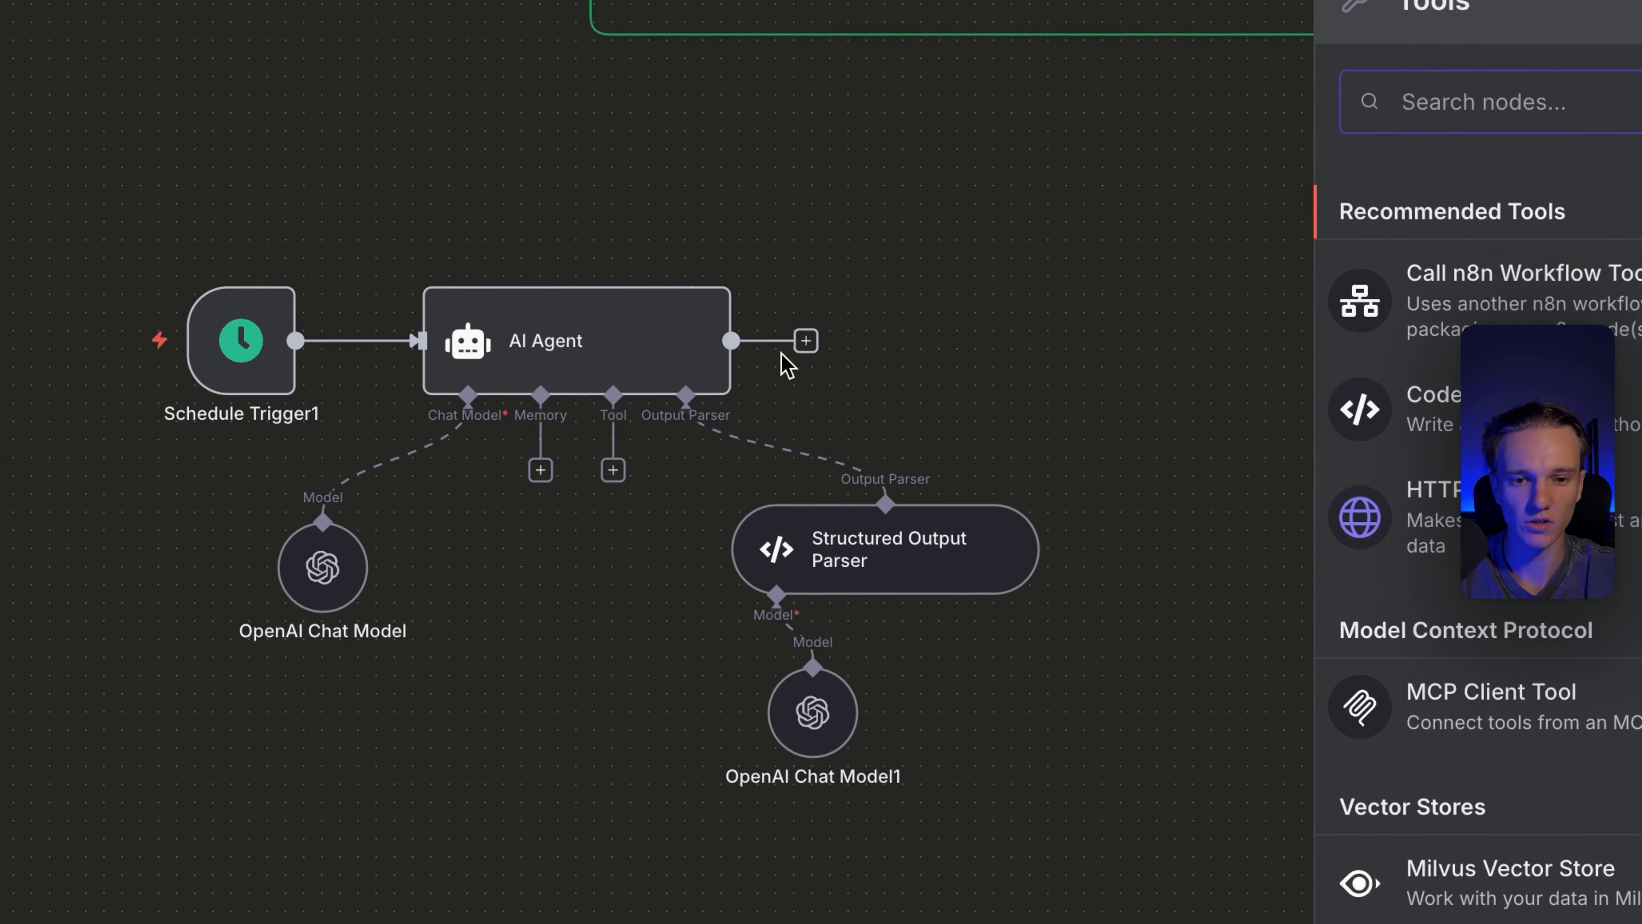
text(goo)
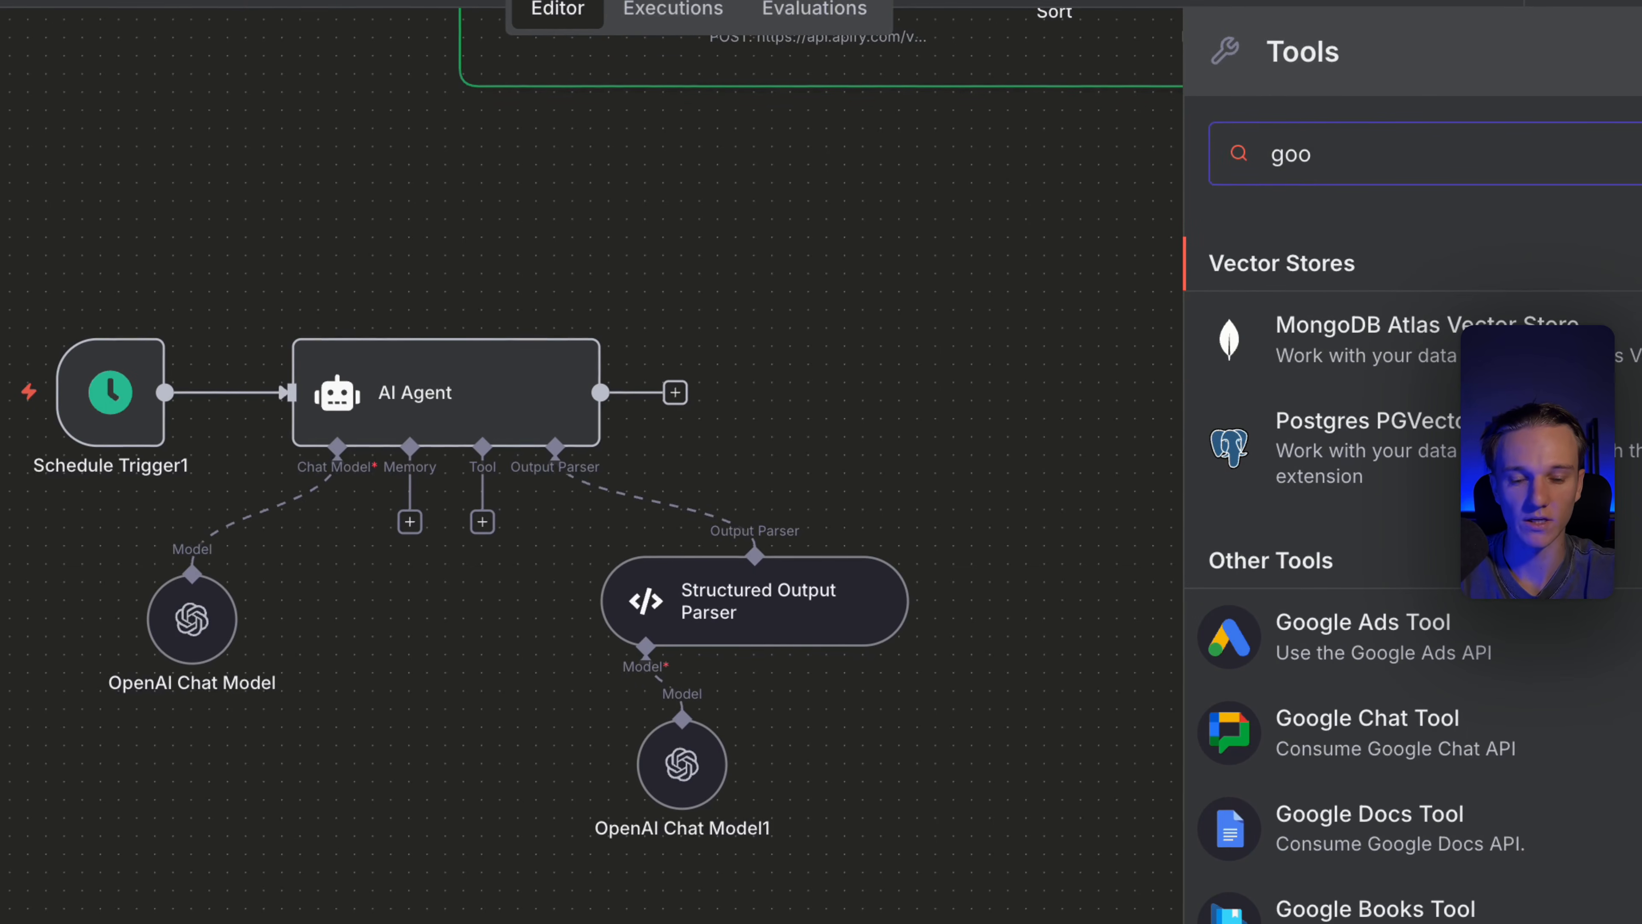
text(gle she)
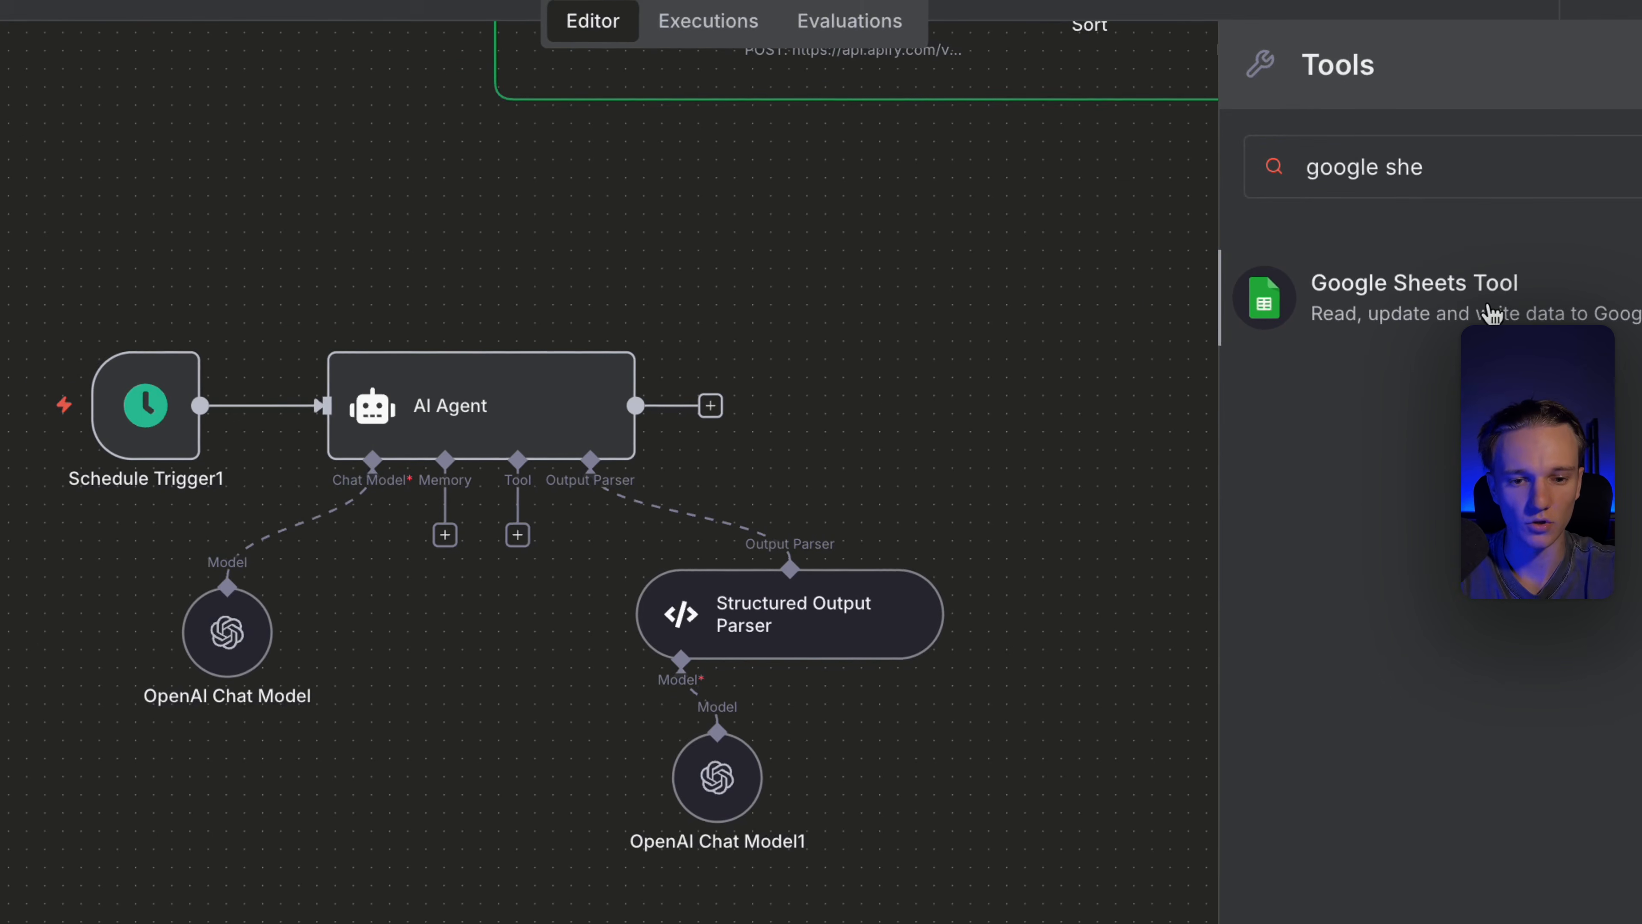
click(1351, 304)
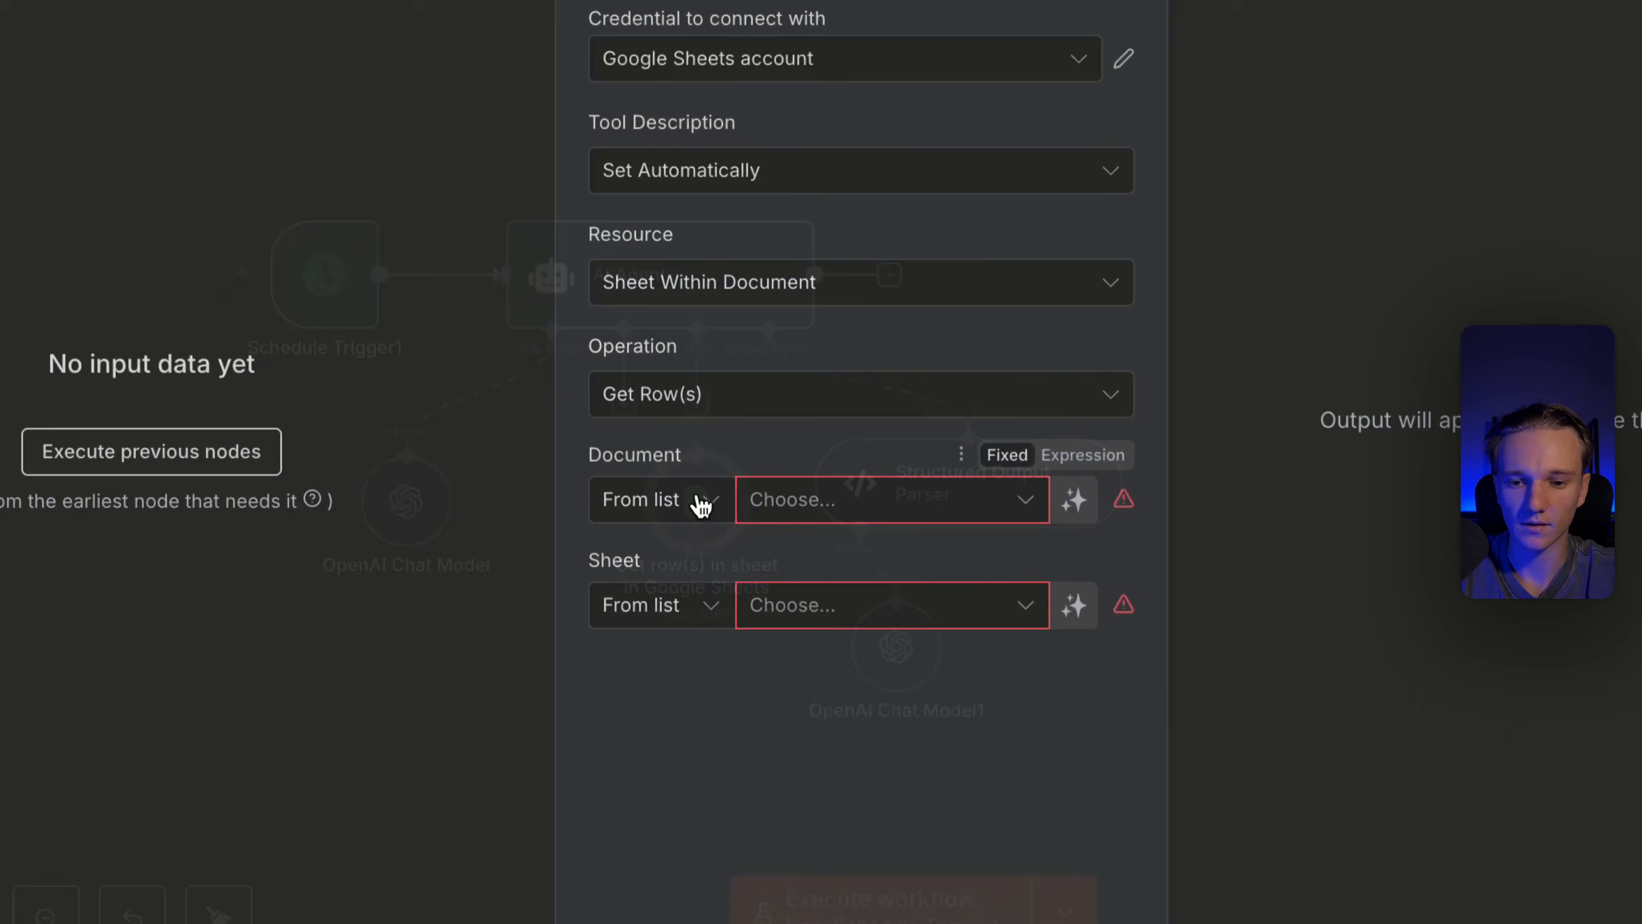
Set the Google Sheets tool to read the sheet "Données vidéos YouTube" of the document "Détection contenu Viral / Trendly Youtube", and return to the canvas
click(806, 511)
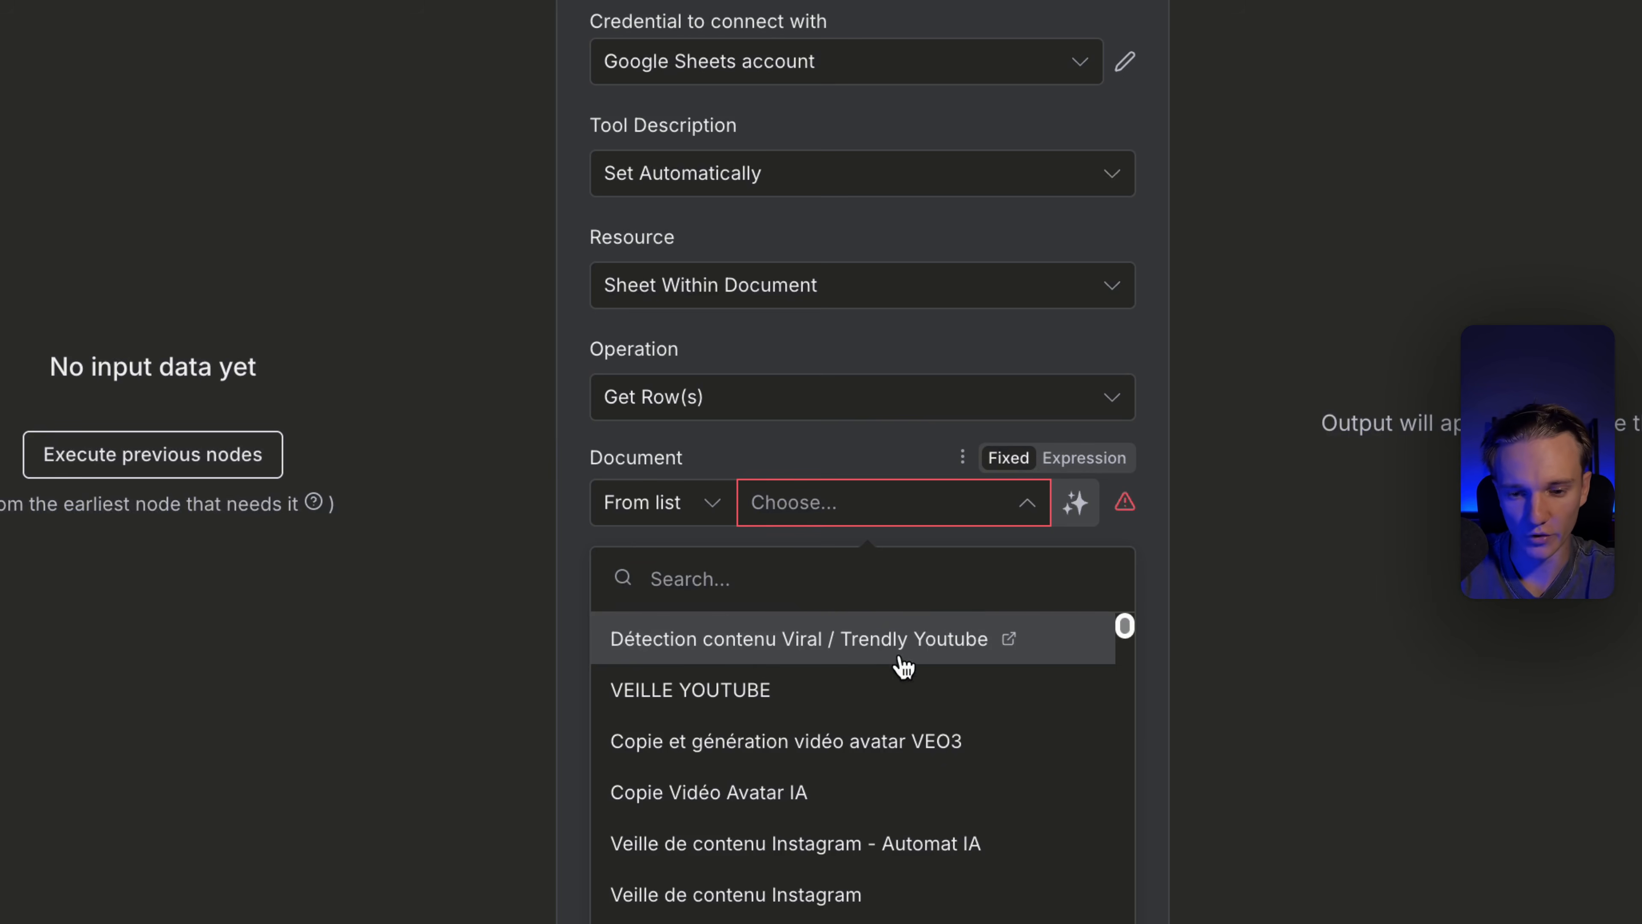
click(894, 645)
click(898, 618)
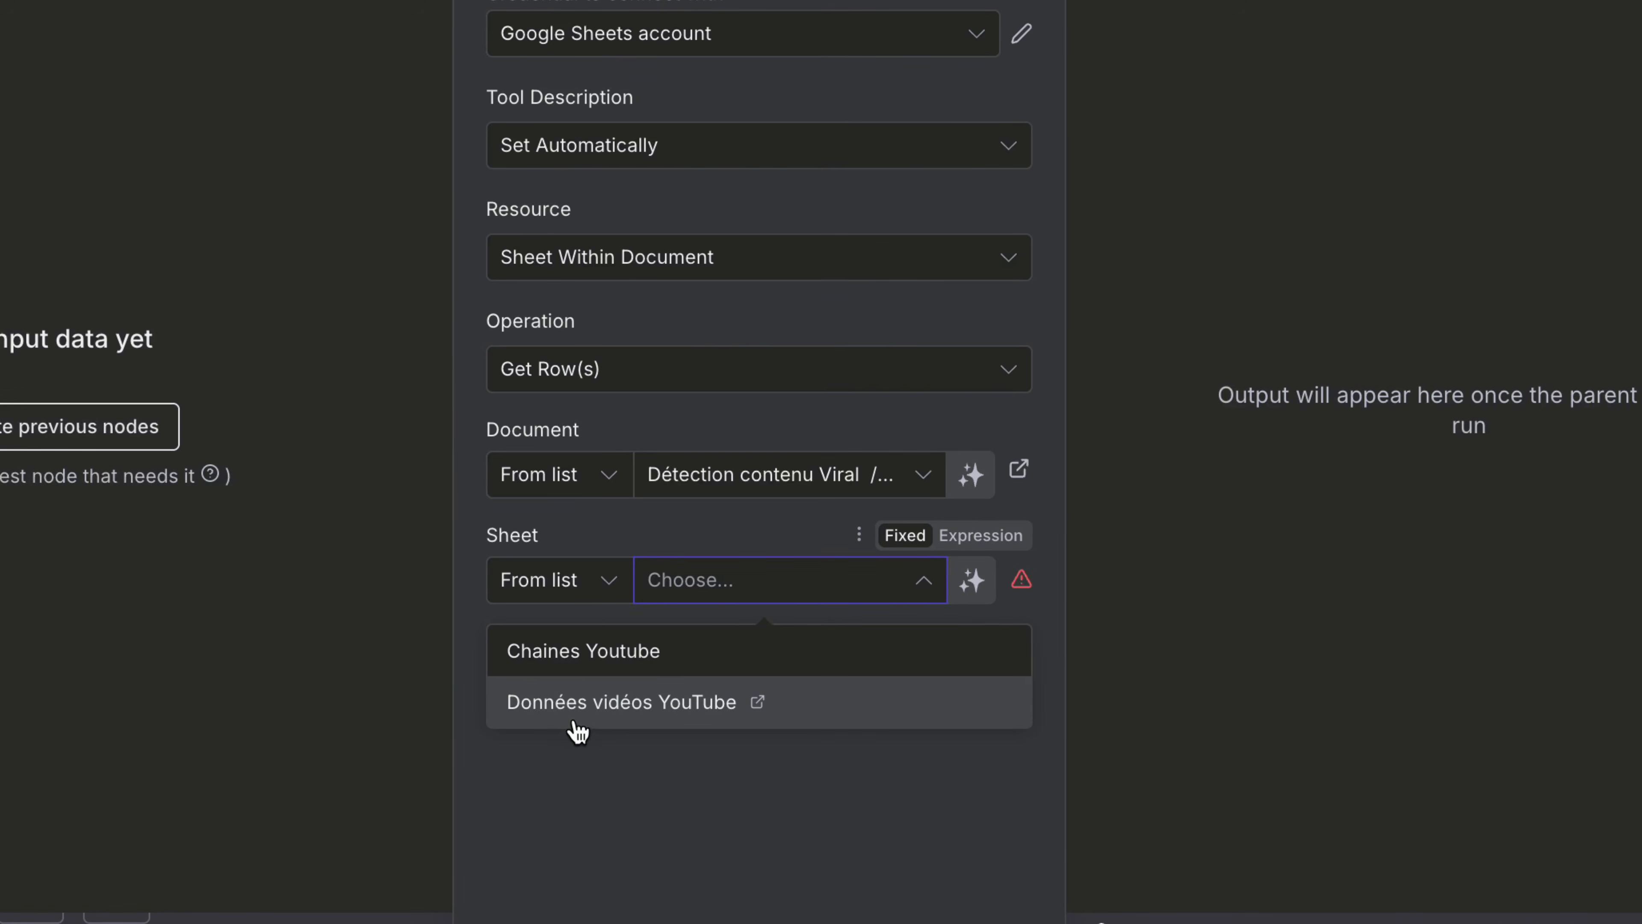
click(592, 710)
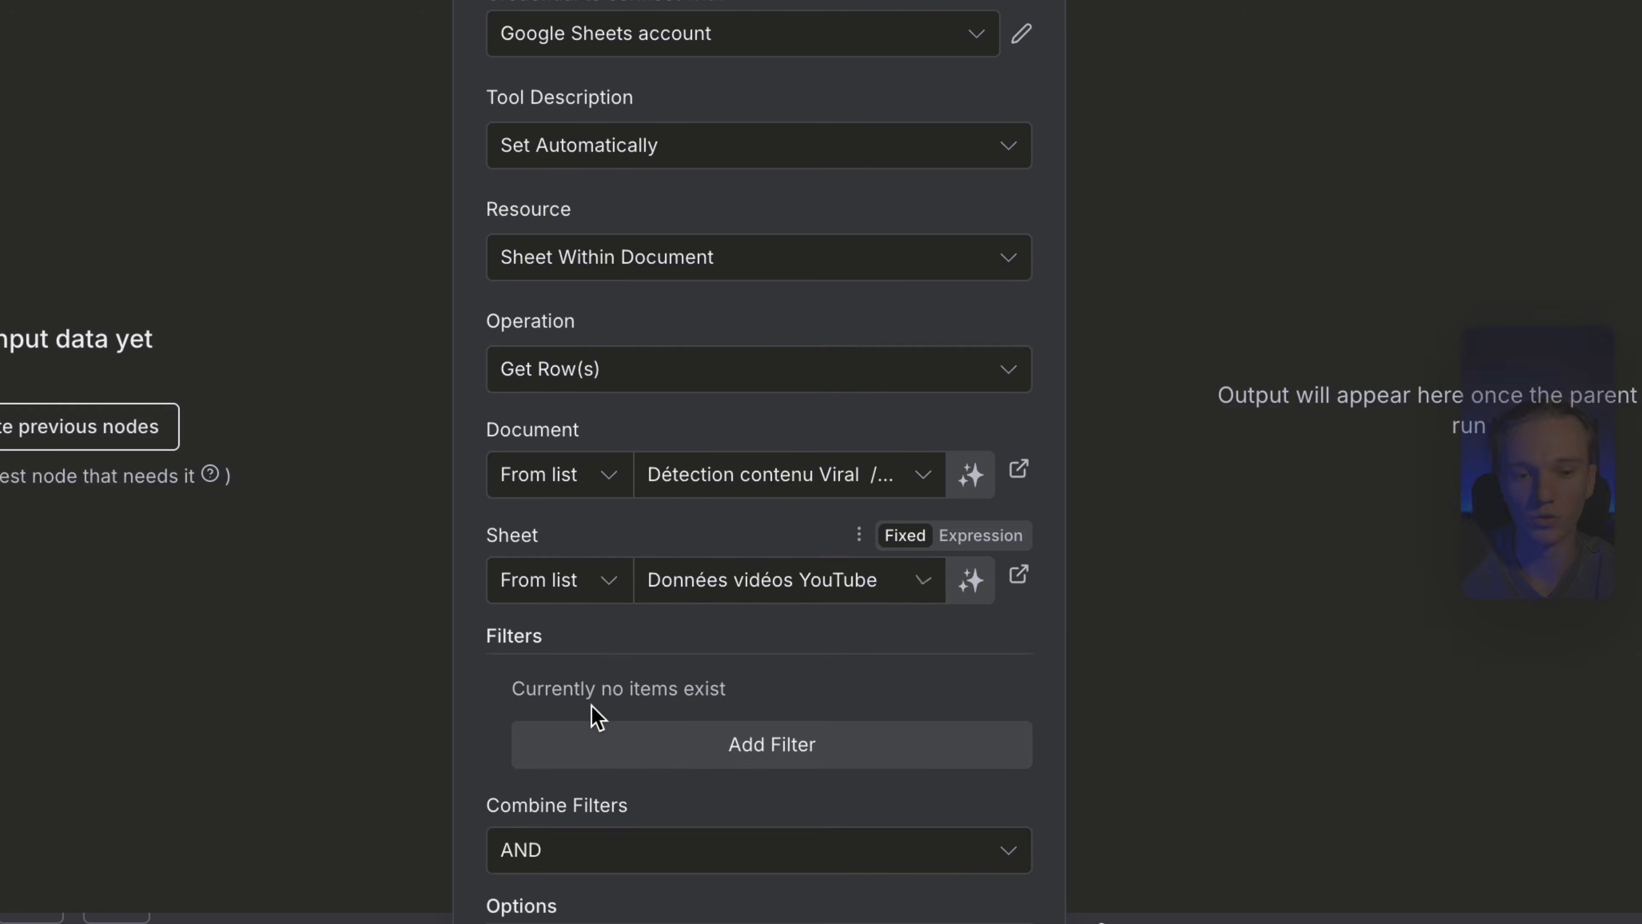
click(1216, 4)
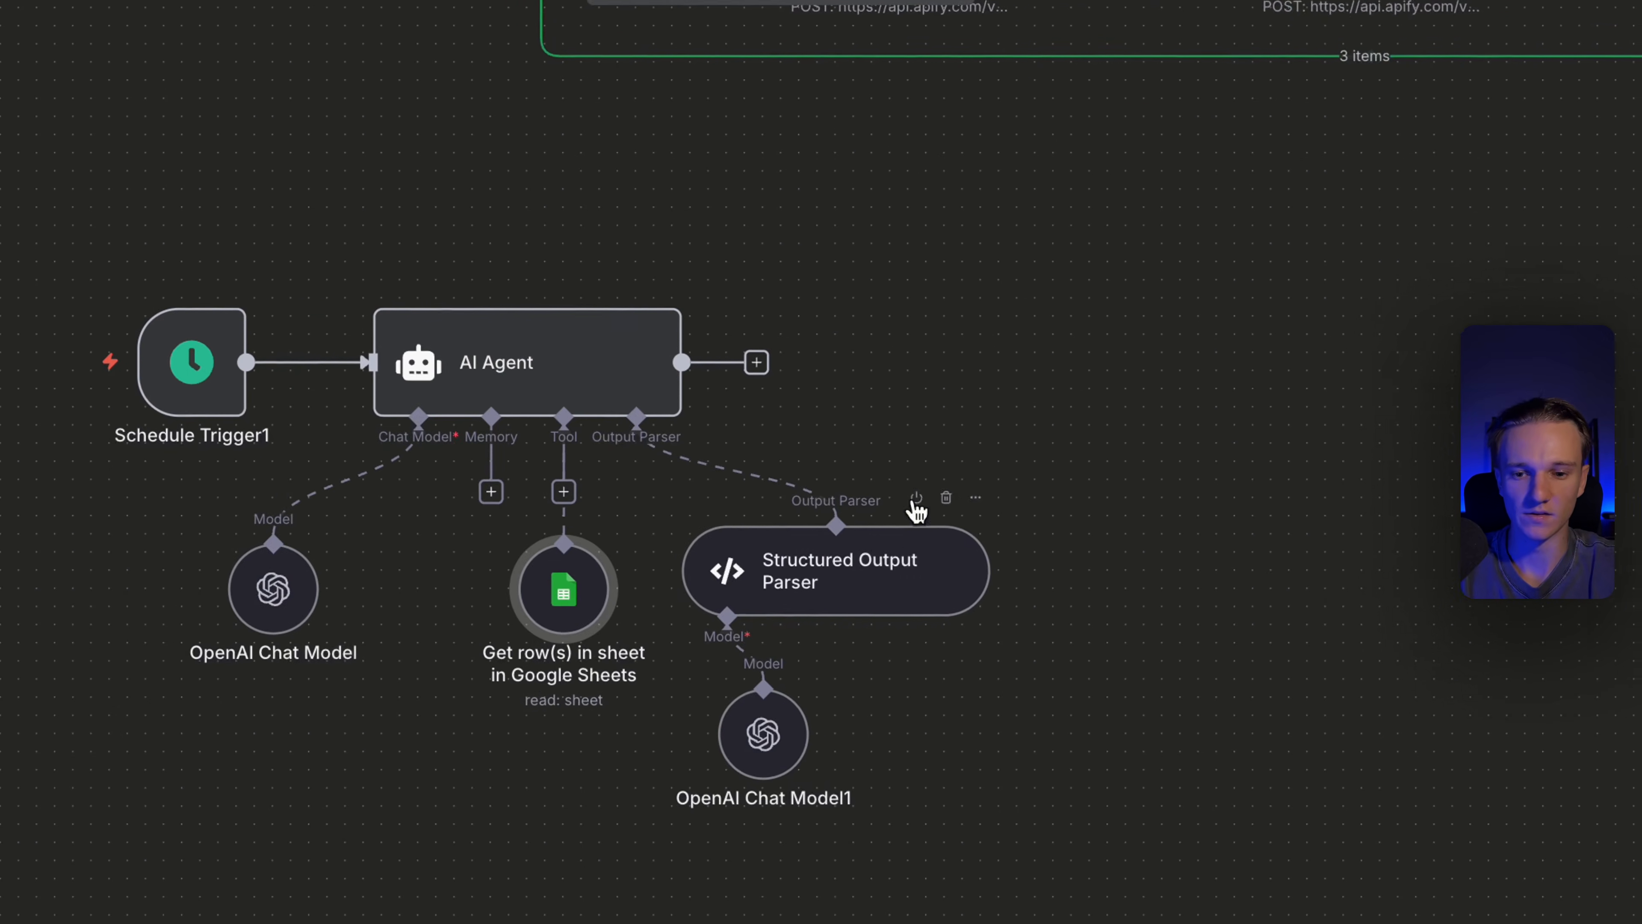
Add a Gmail "Send a message" node after the AI Agent
click(699, 438)
text(gmai)
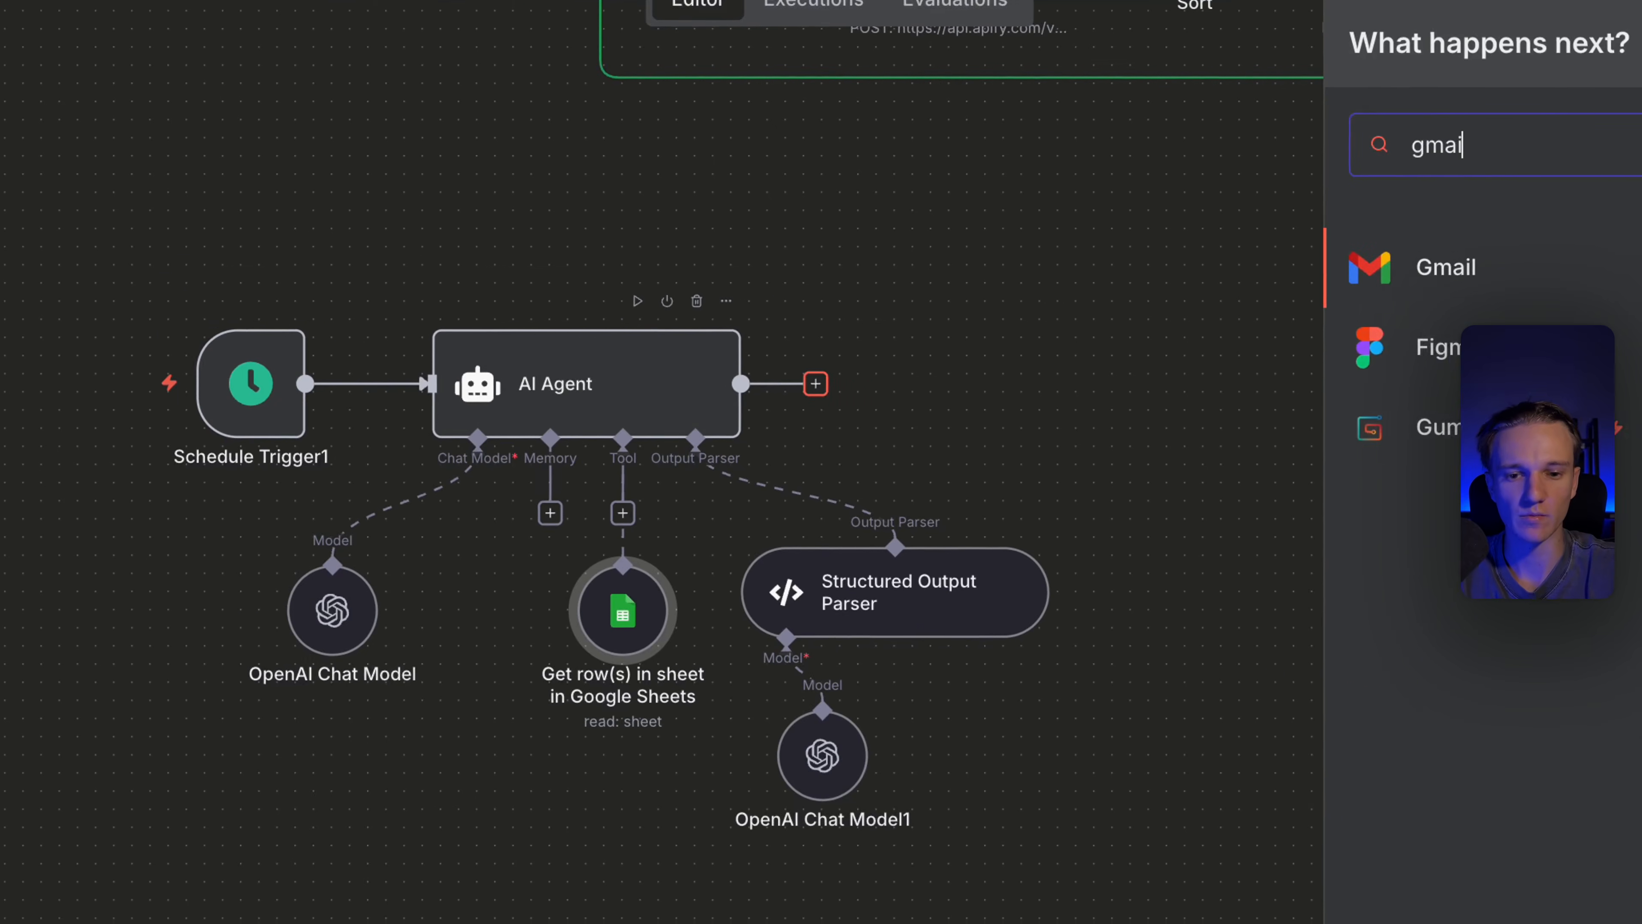
click(1333, 251)
text(send)
click(1355, 314)
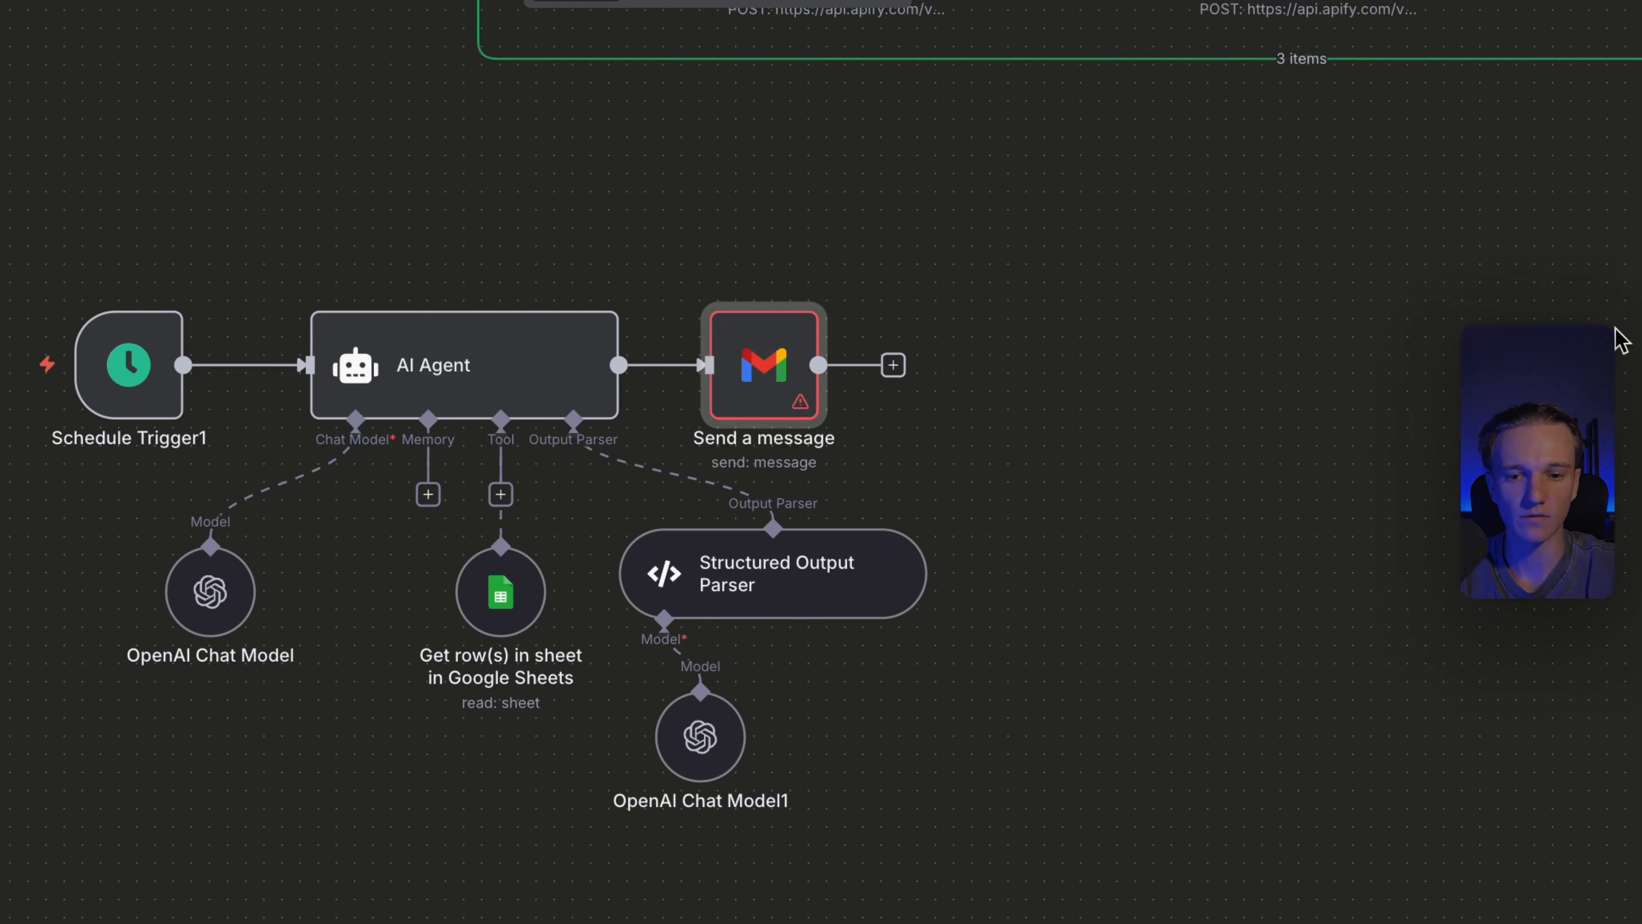
Fill the Gmail node with the recipient's e-mail address and the placeholder "d" for subject and message, and return to the canvas
click(768, 464)
text(exemple@gmail.com)
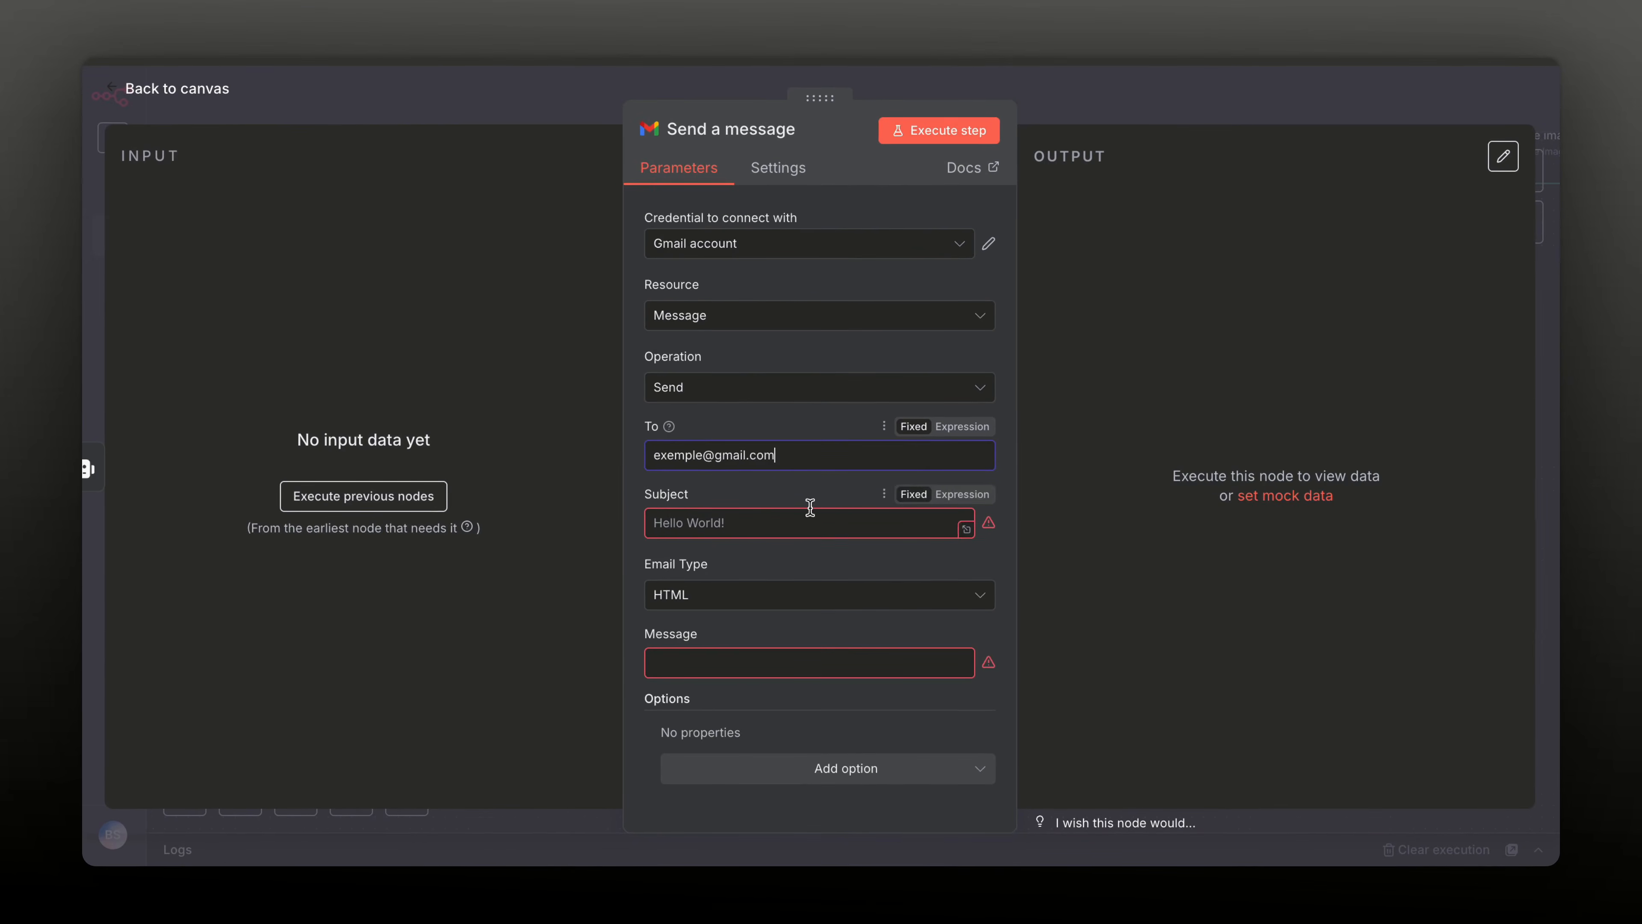
click(809, 509)
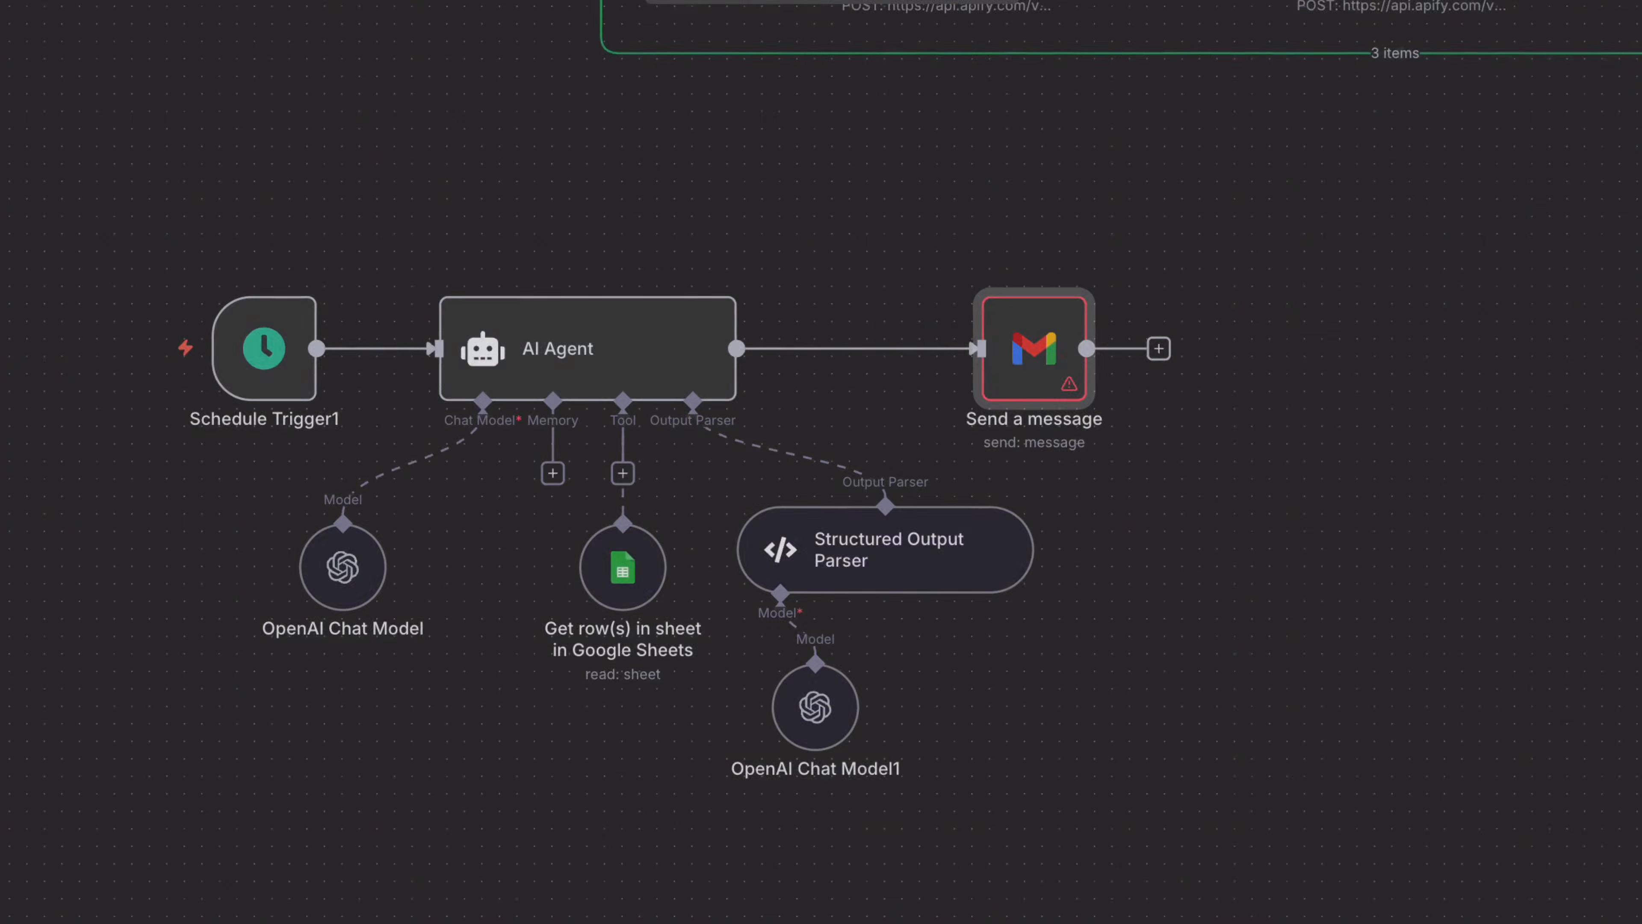
key(Return)
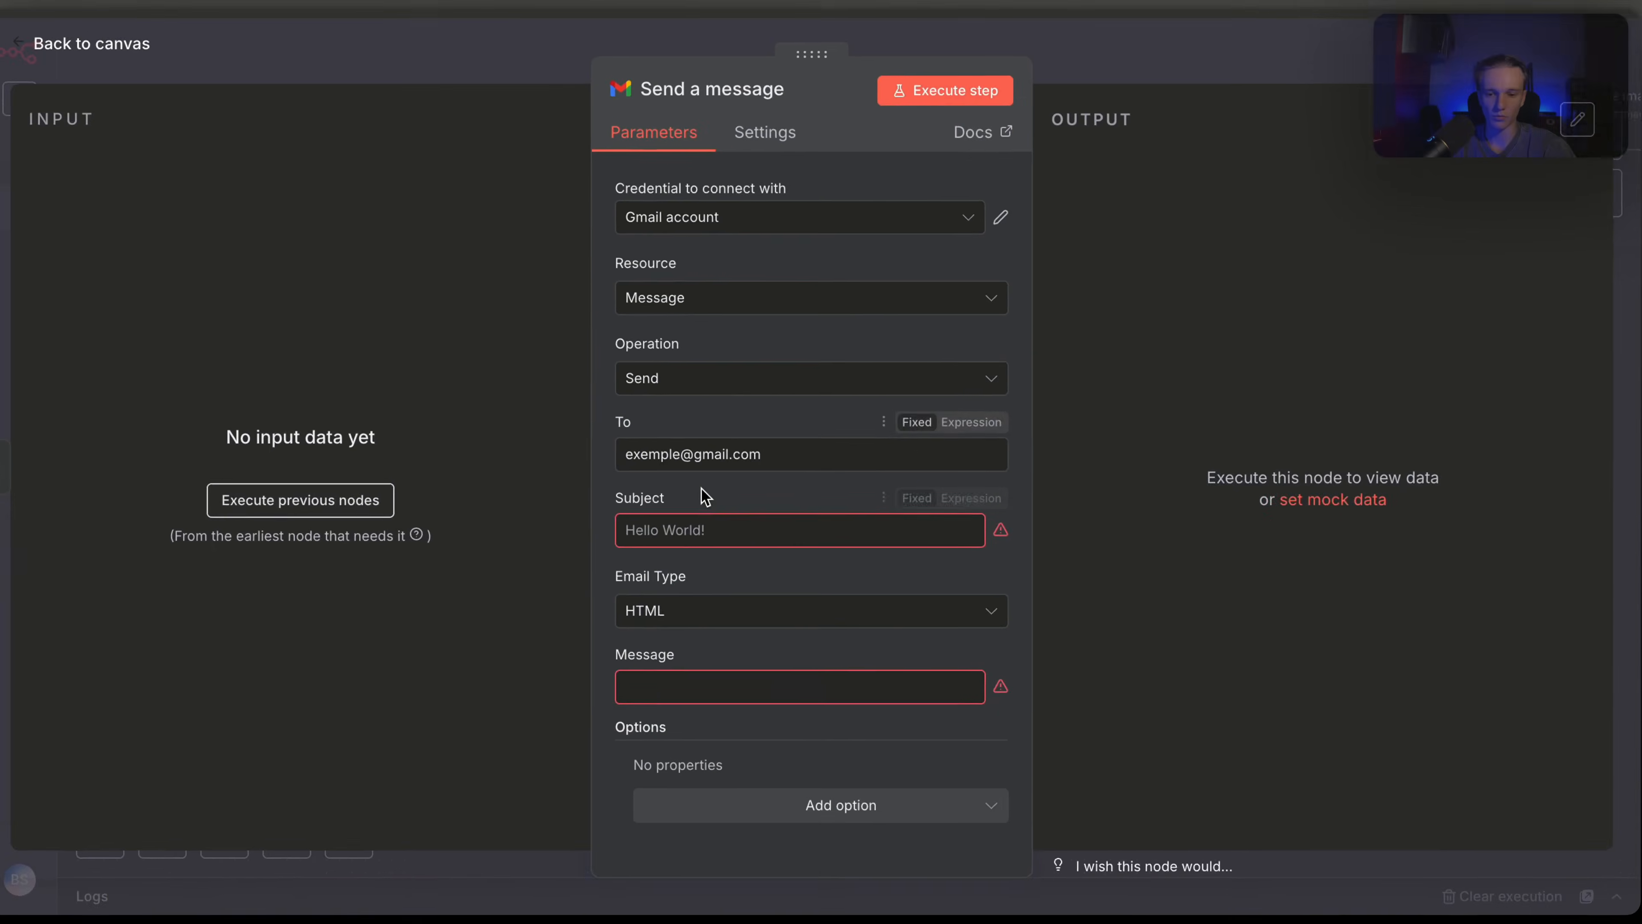
click(704, 530)
text(d)
key(Tab)
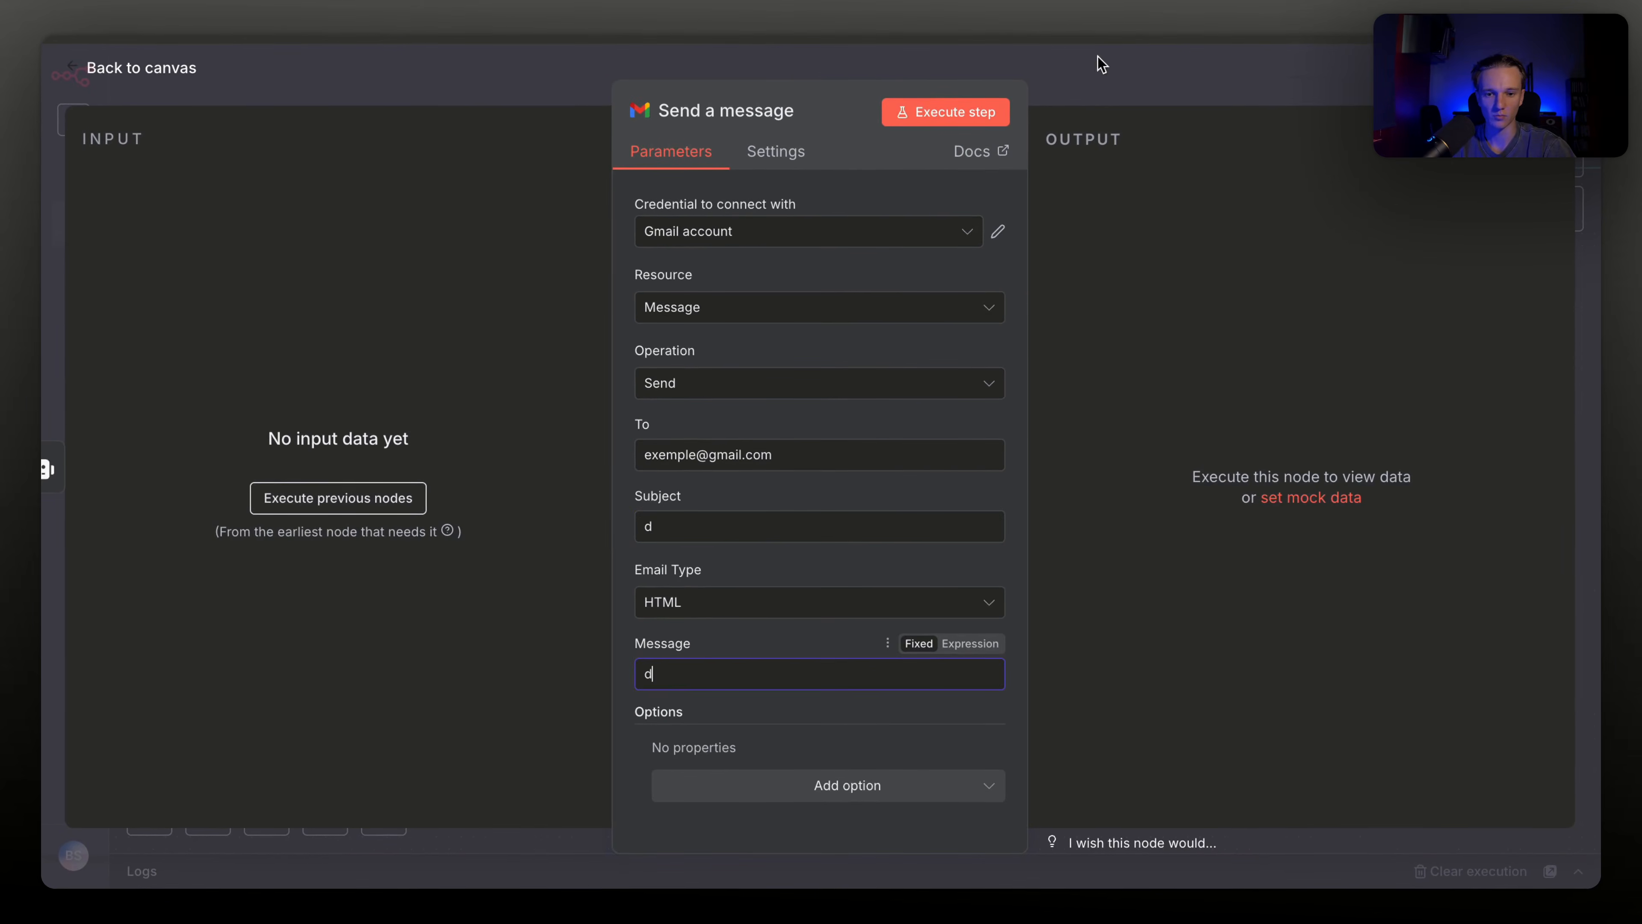
click(1101, 64)
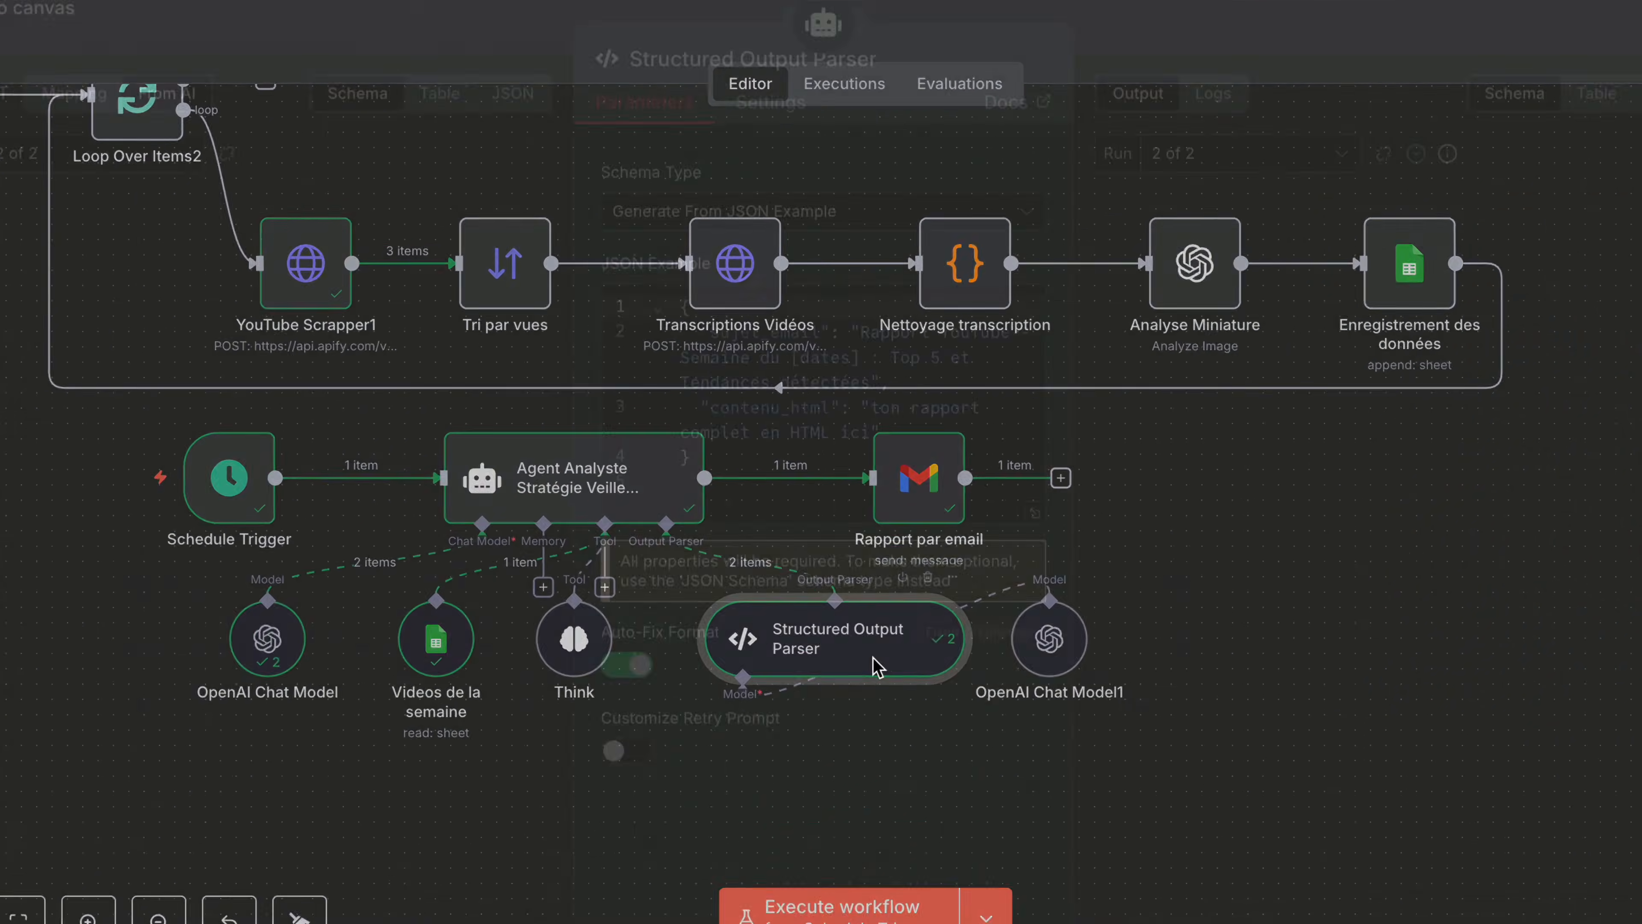
Replace the Structured Output Parser's JSON example with the finished workflow's version containing "sujet_email" and "contenu_html", and return to the canvas
double_click(870, 589)
key(ctrl+a)
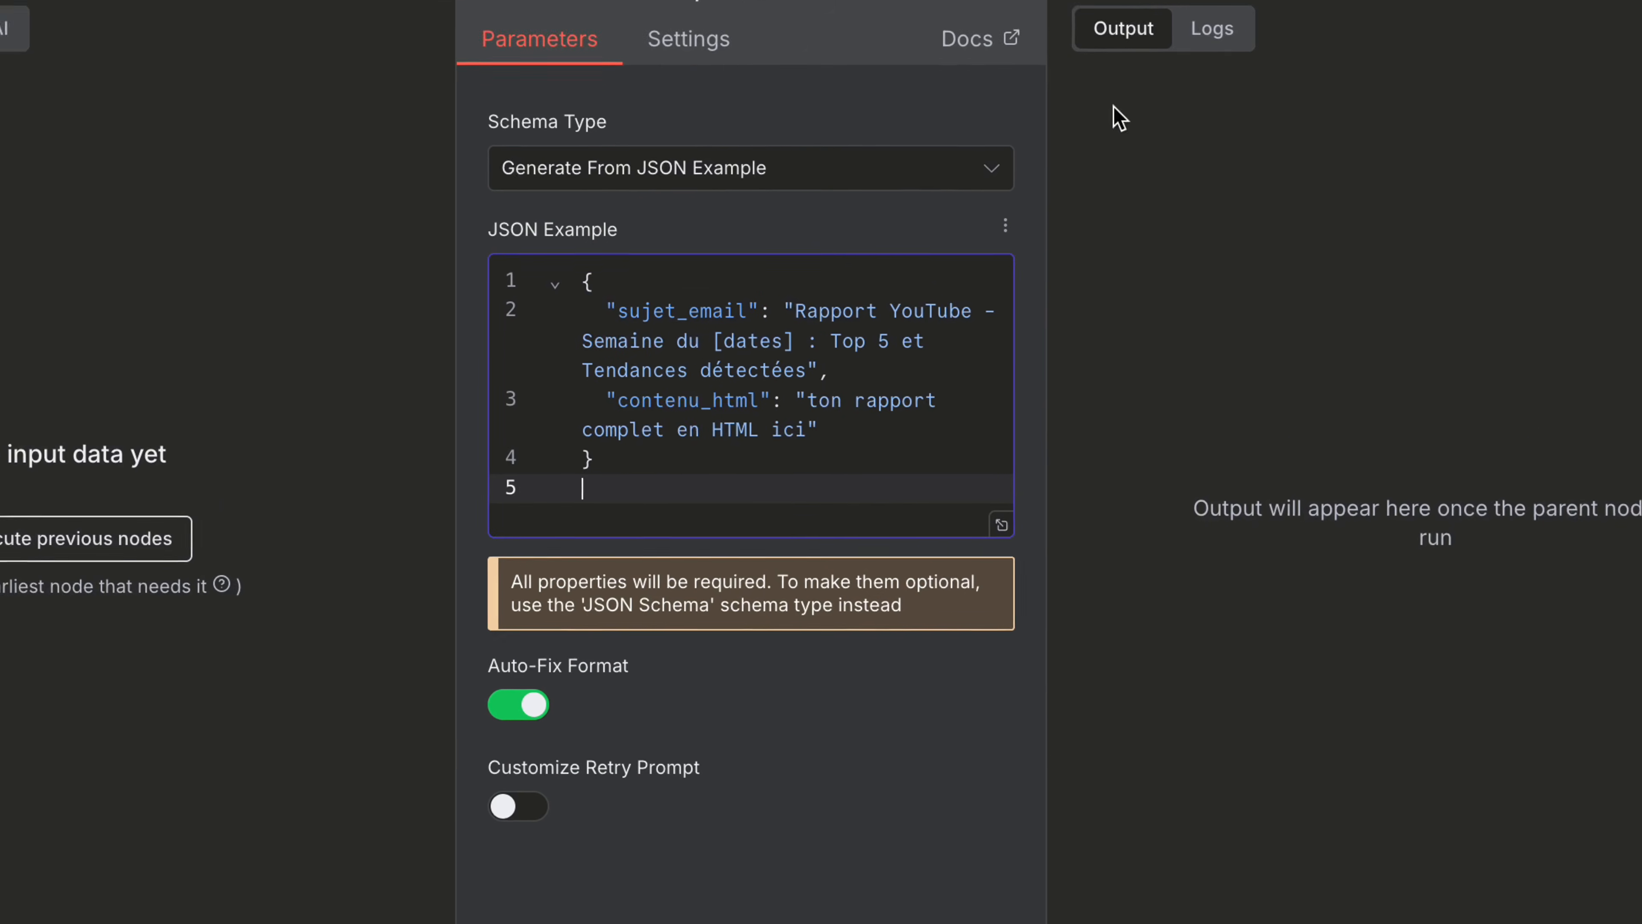
click(1148, 5)
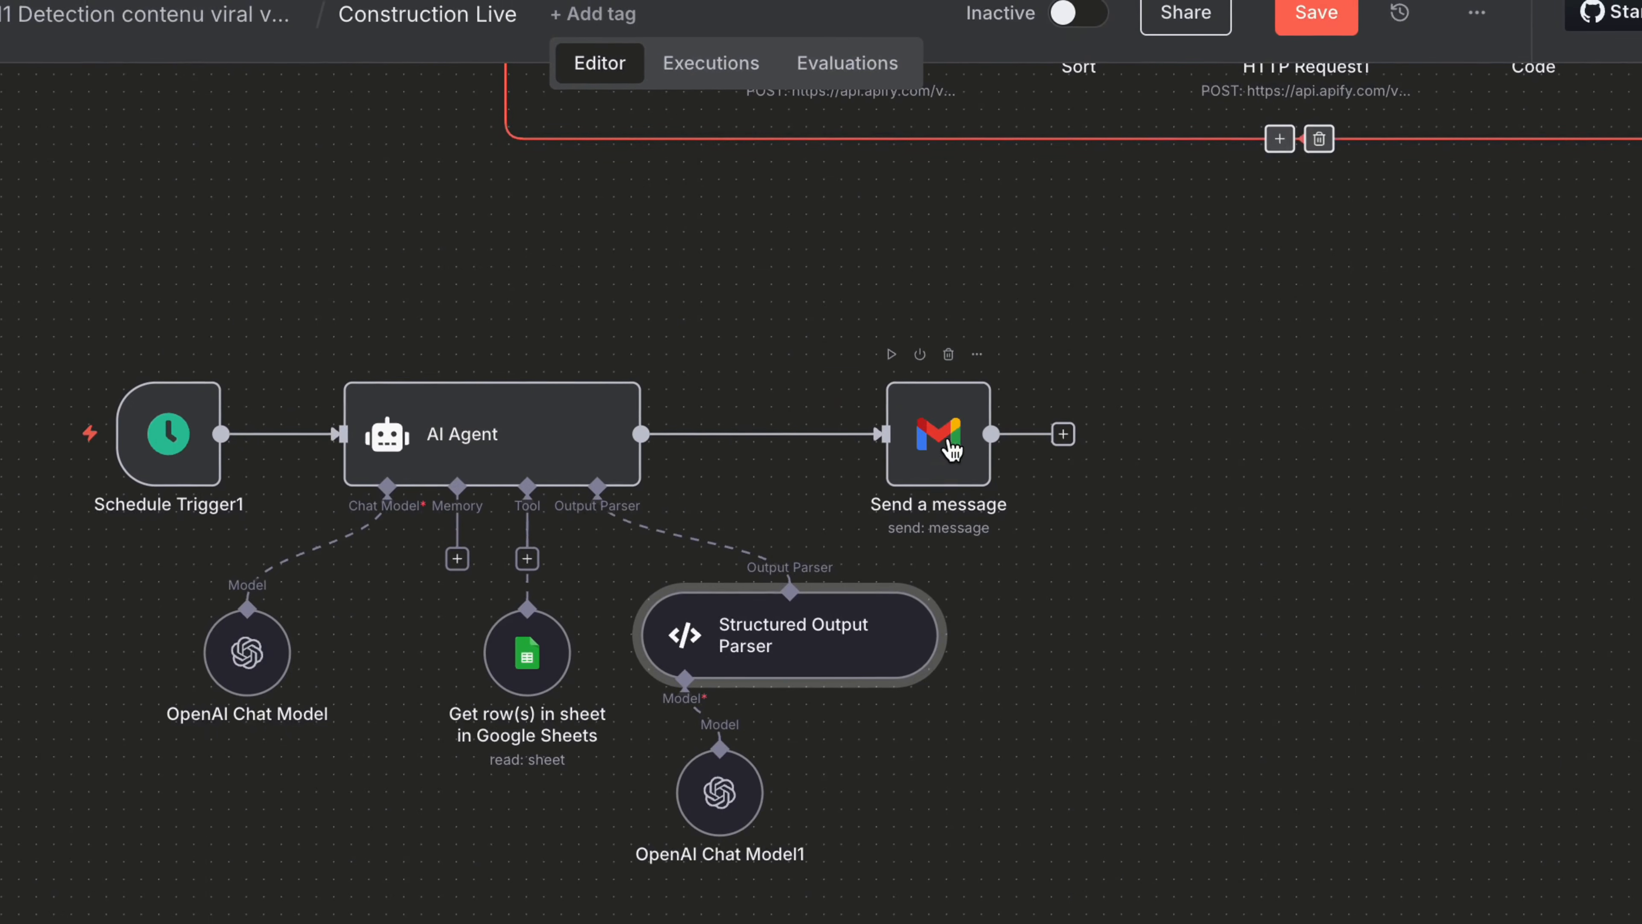
click(1021, 372)
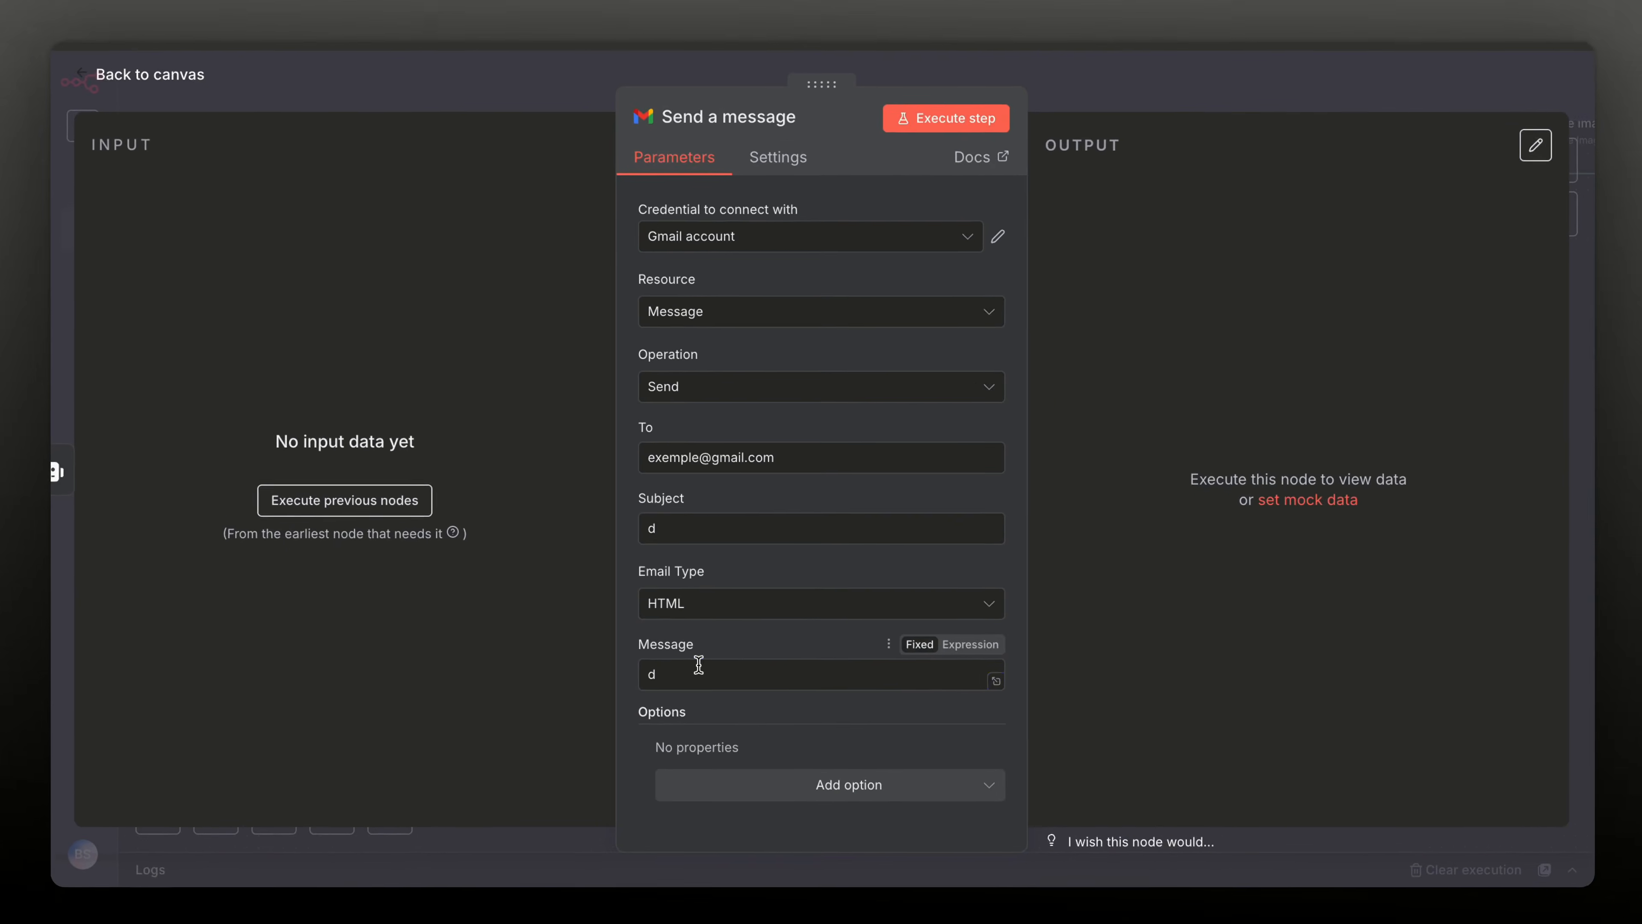
double_click(660, 787)
key(BackSpace)
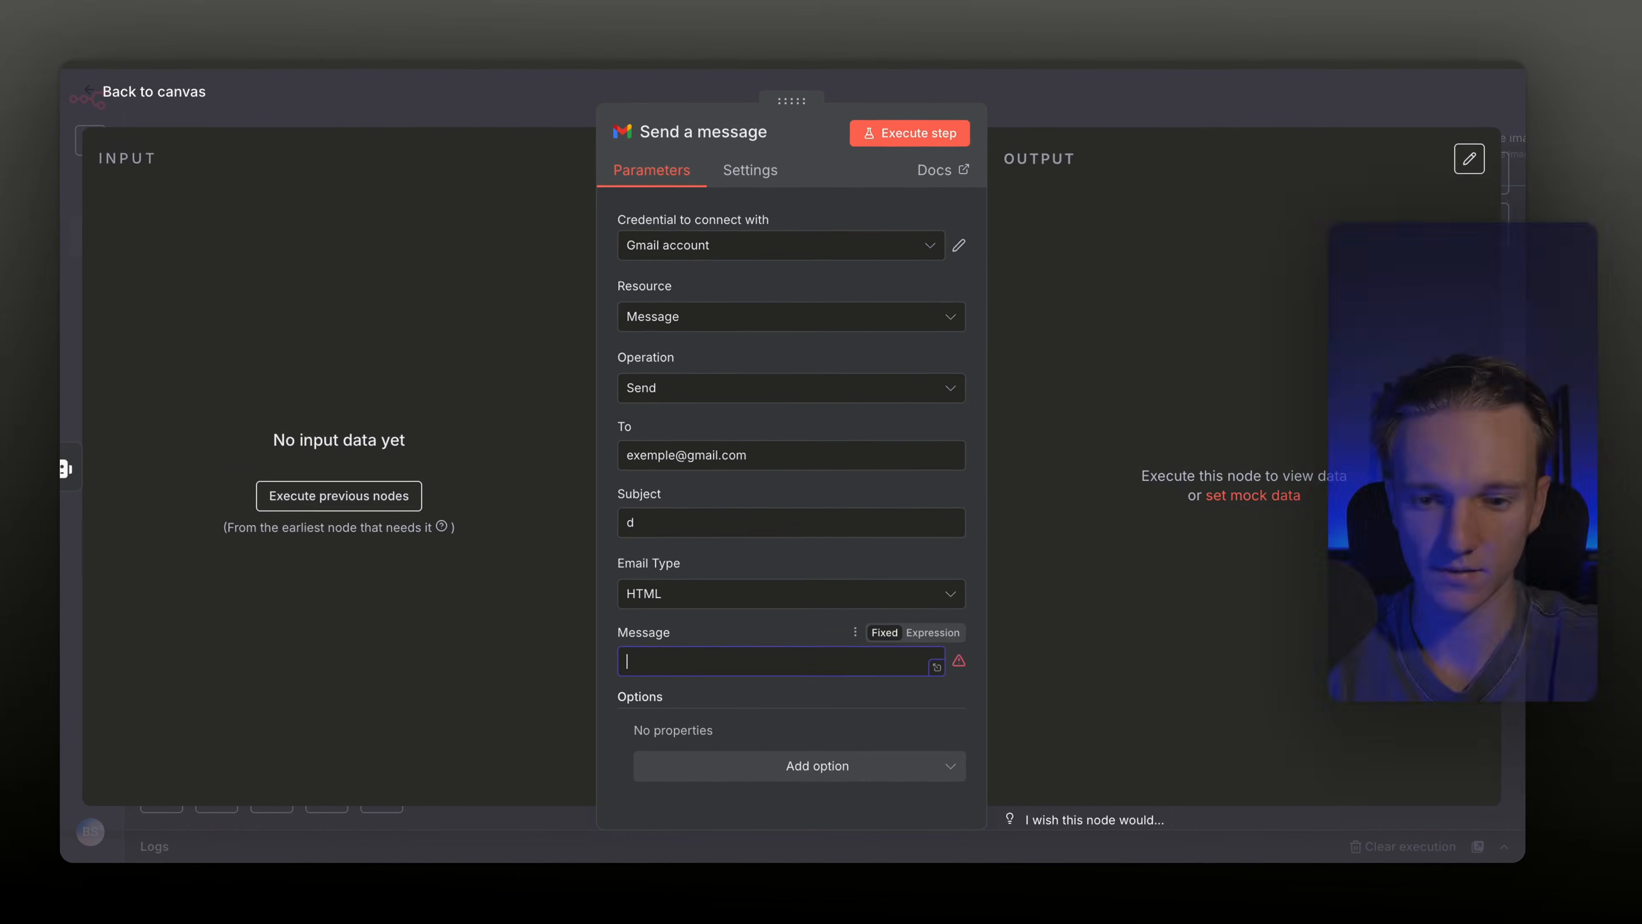
key(Escape)
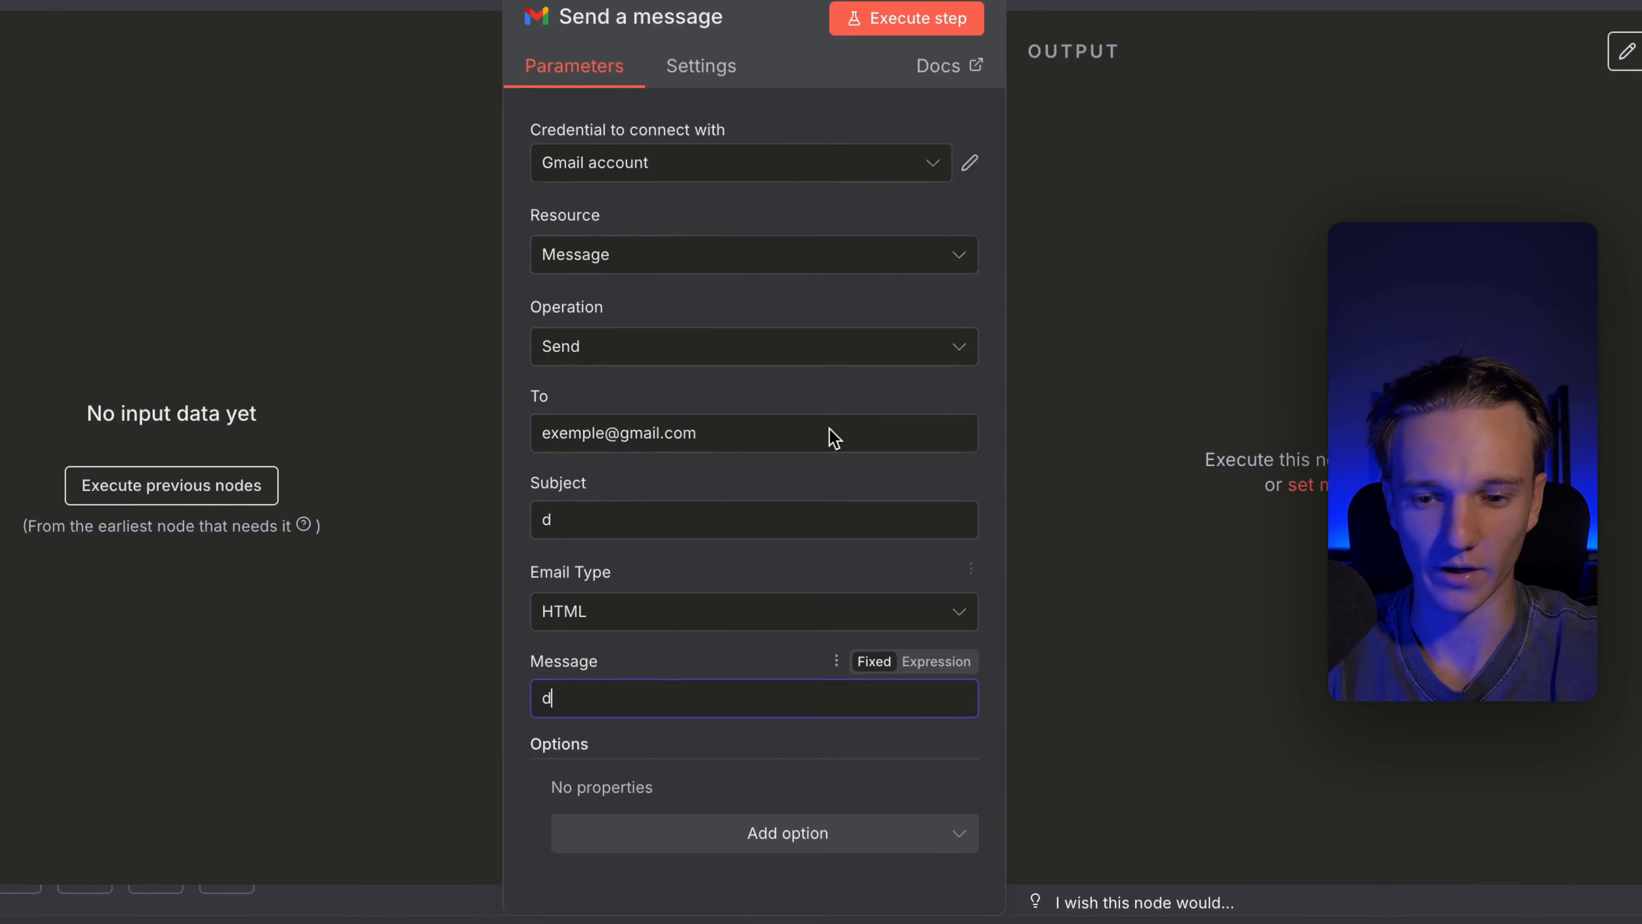
text(d)
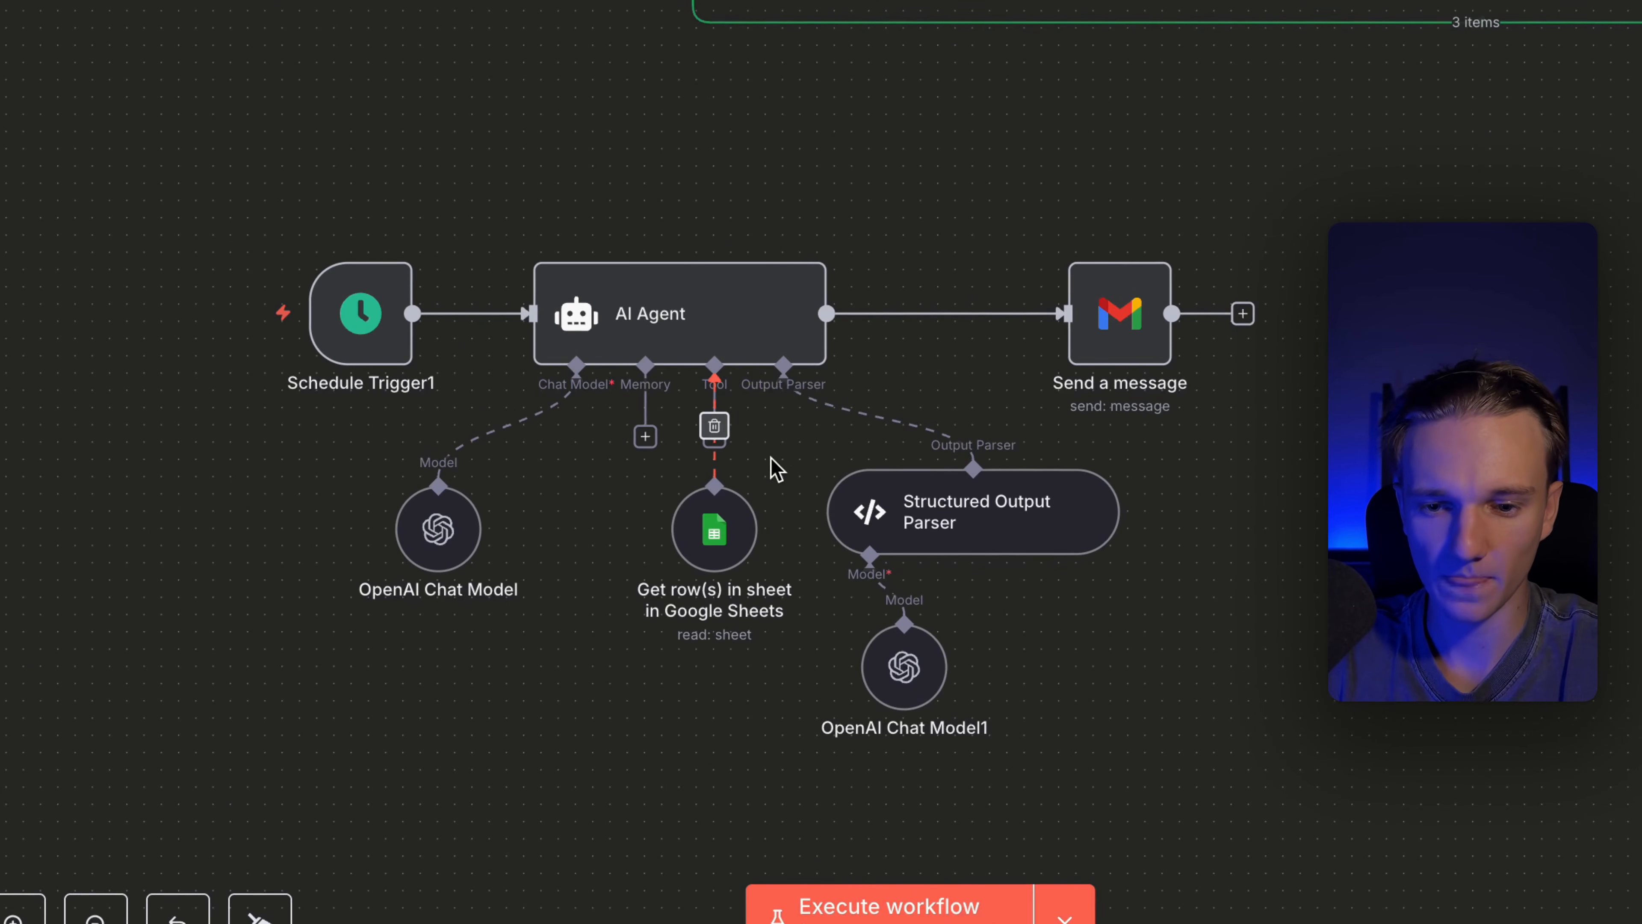
Attach a Think Tool to the AI Agent's Tool connection alongside the Google Sheets tool
click(668, 463)
text(thi)
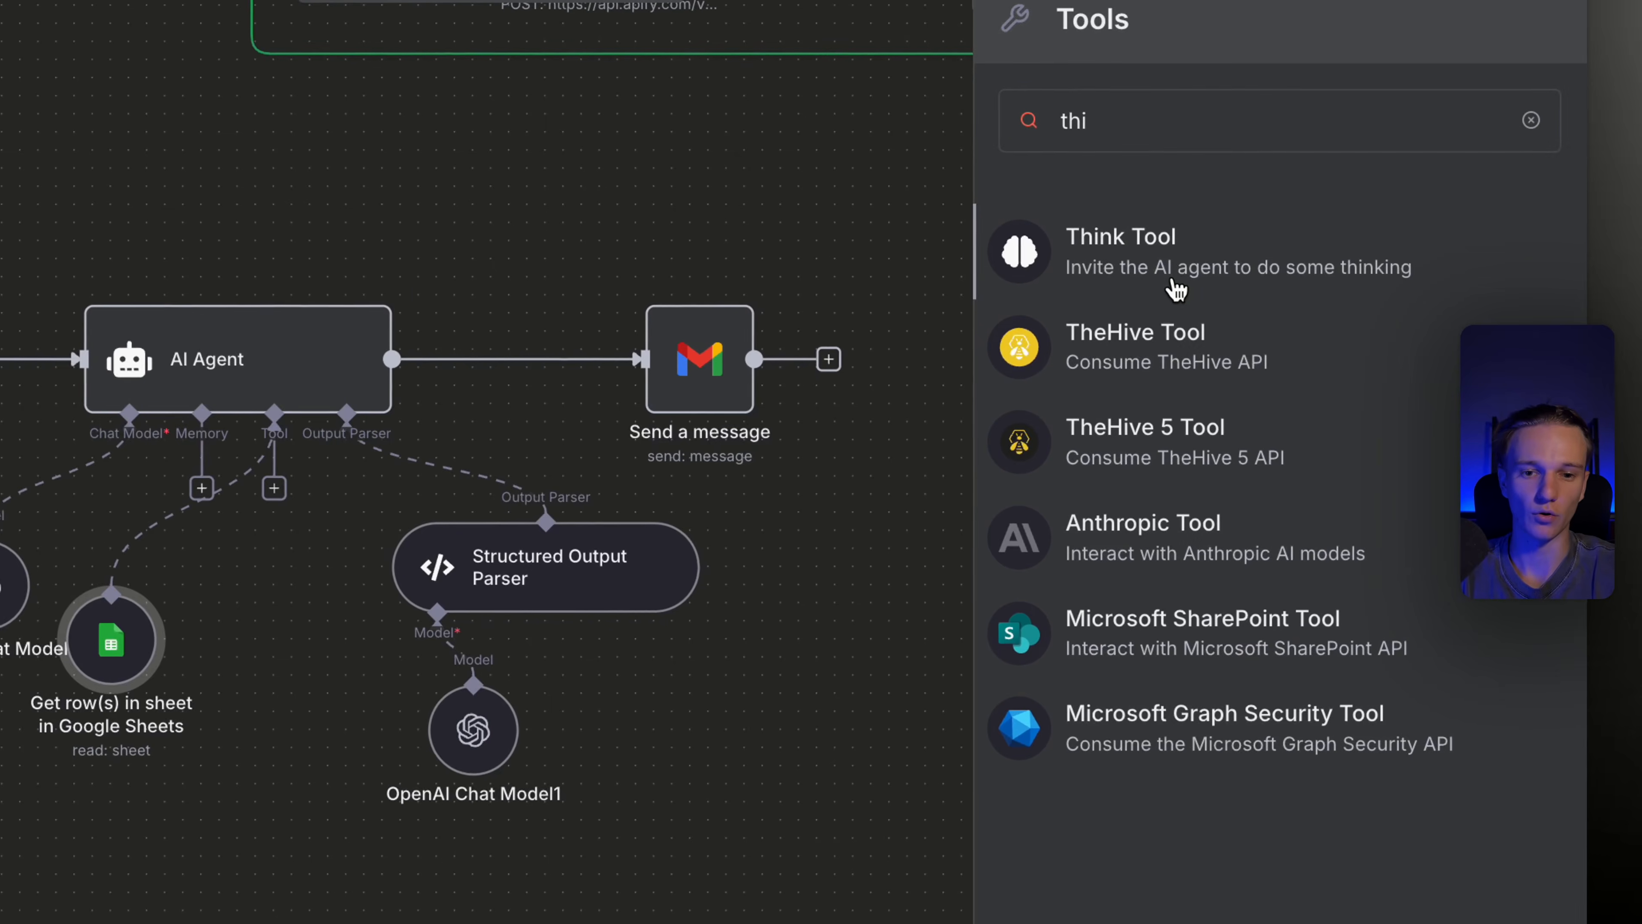
click(1176, 289)
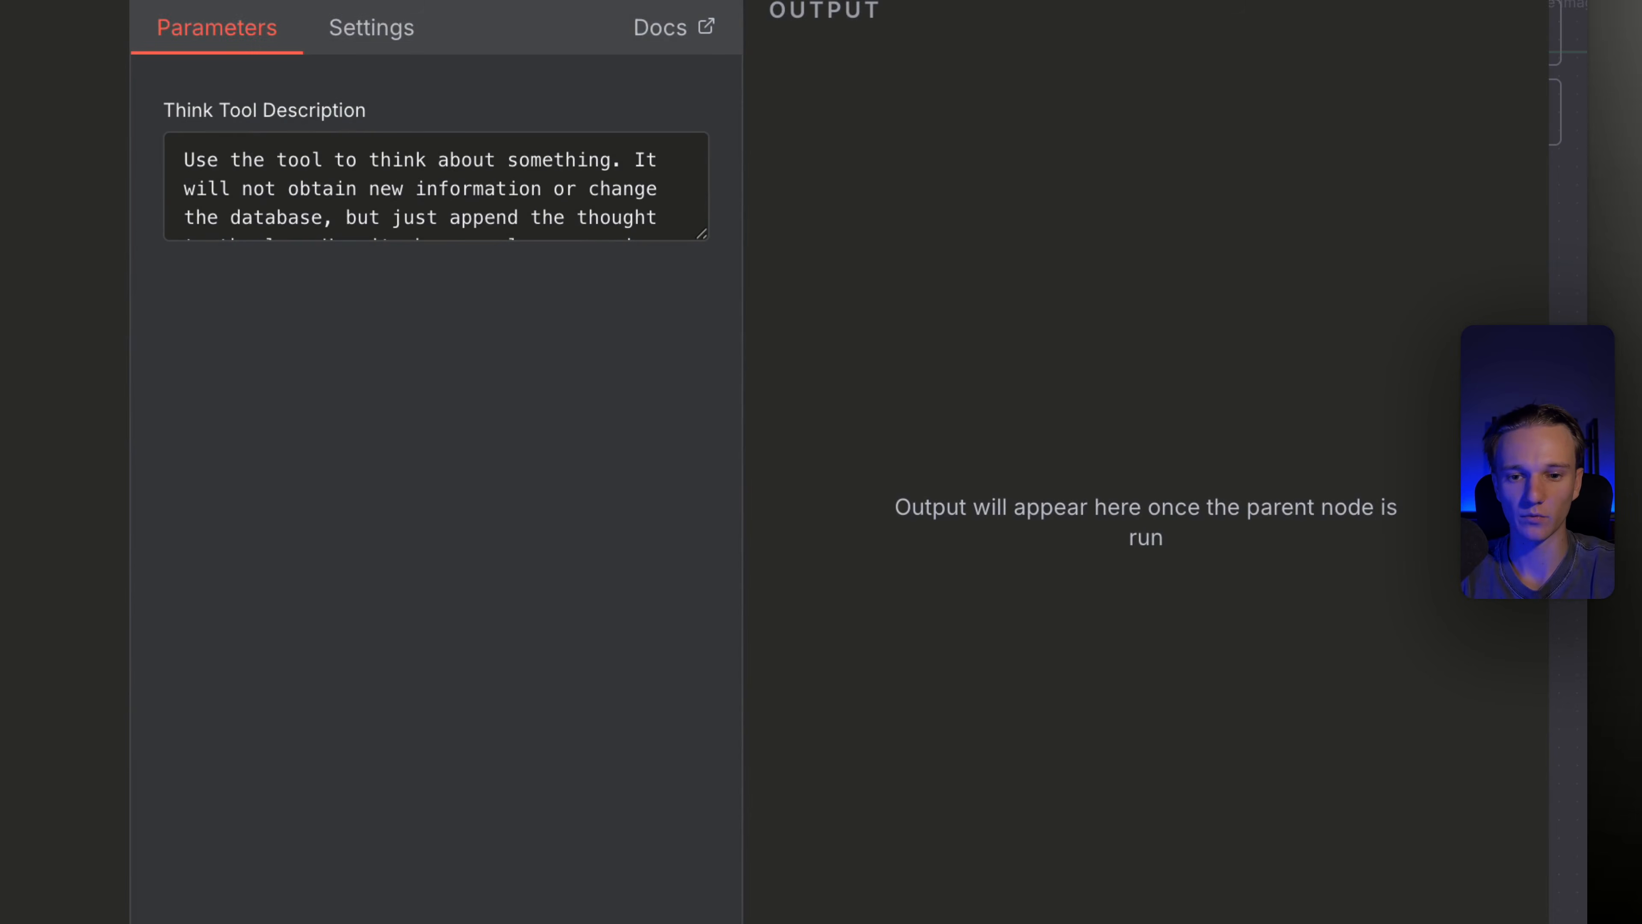
key(Escape)
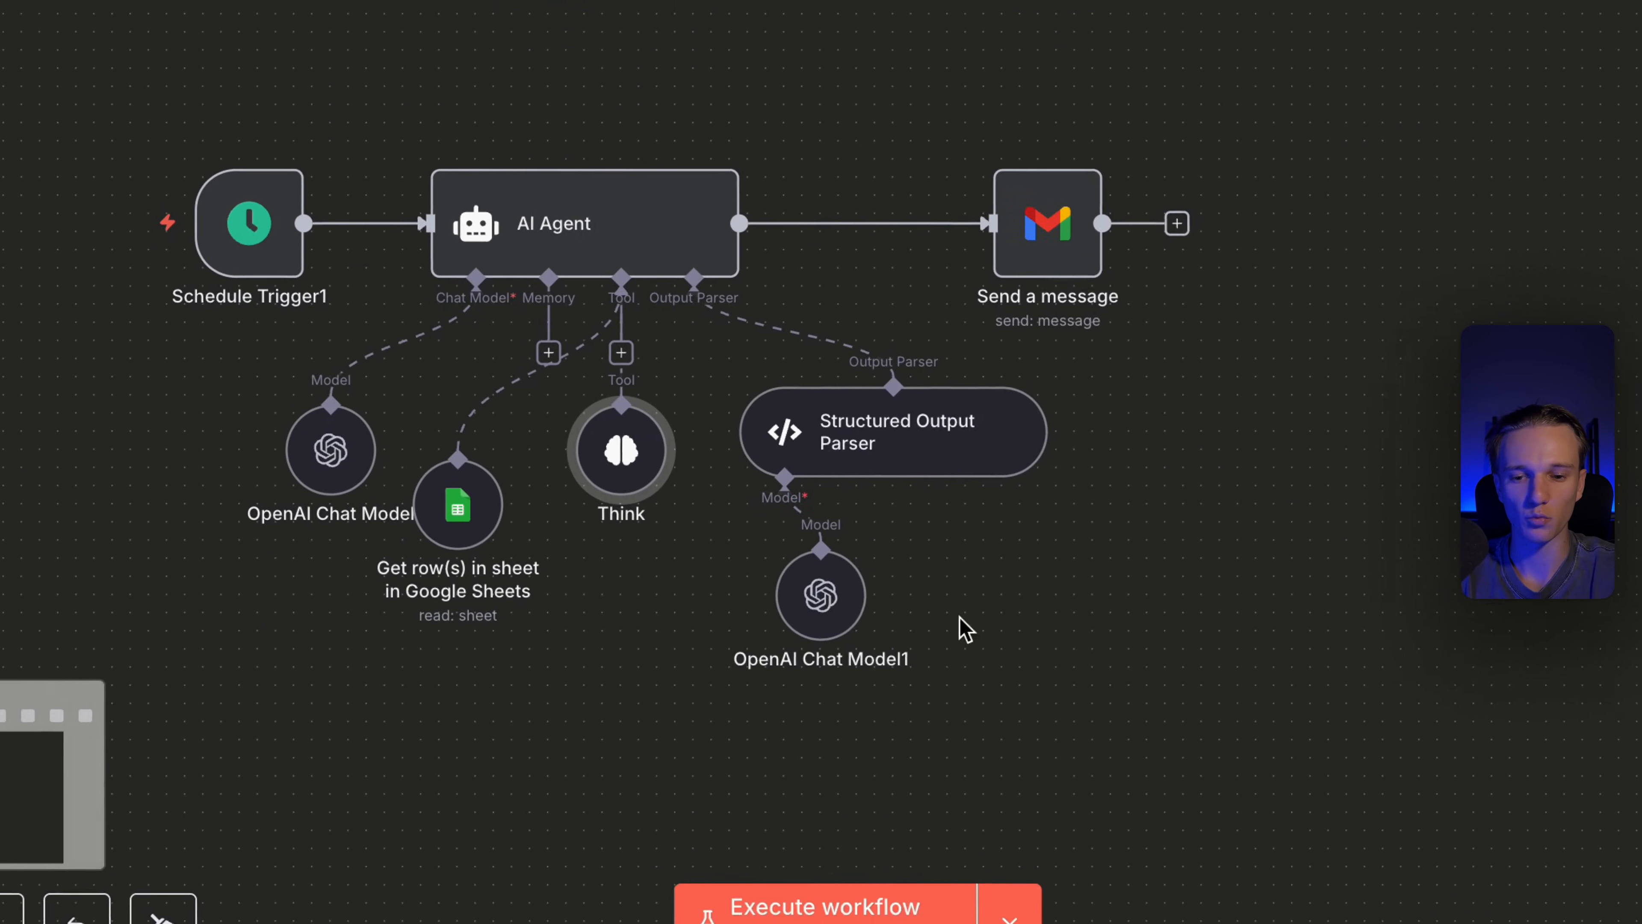
Arrange the Google Sheets tool, the Think tool and the Structured Output Parser with its model in a row beneath the AI Agent
click(1190, 682)
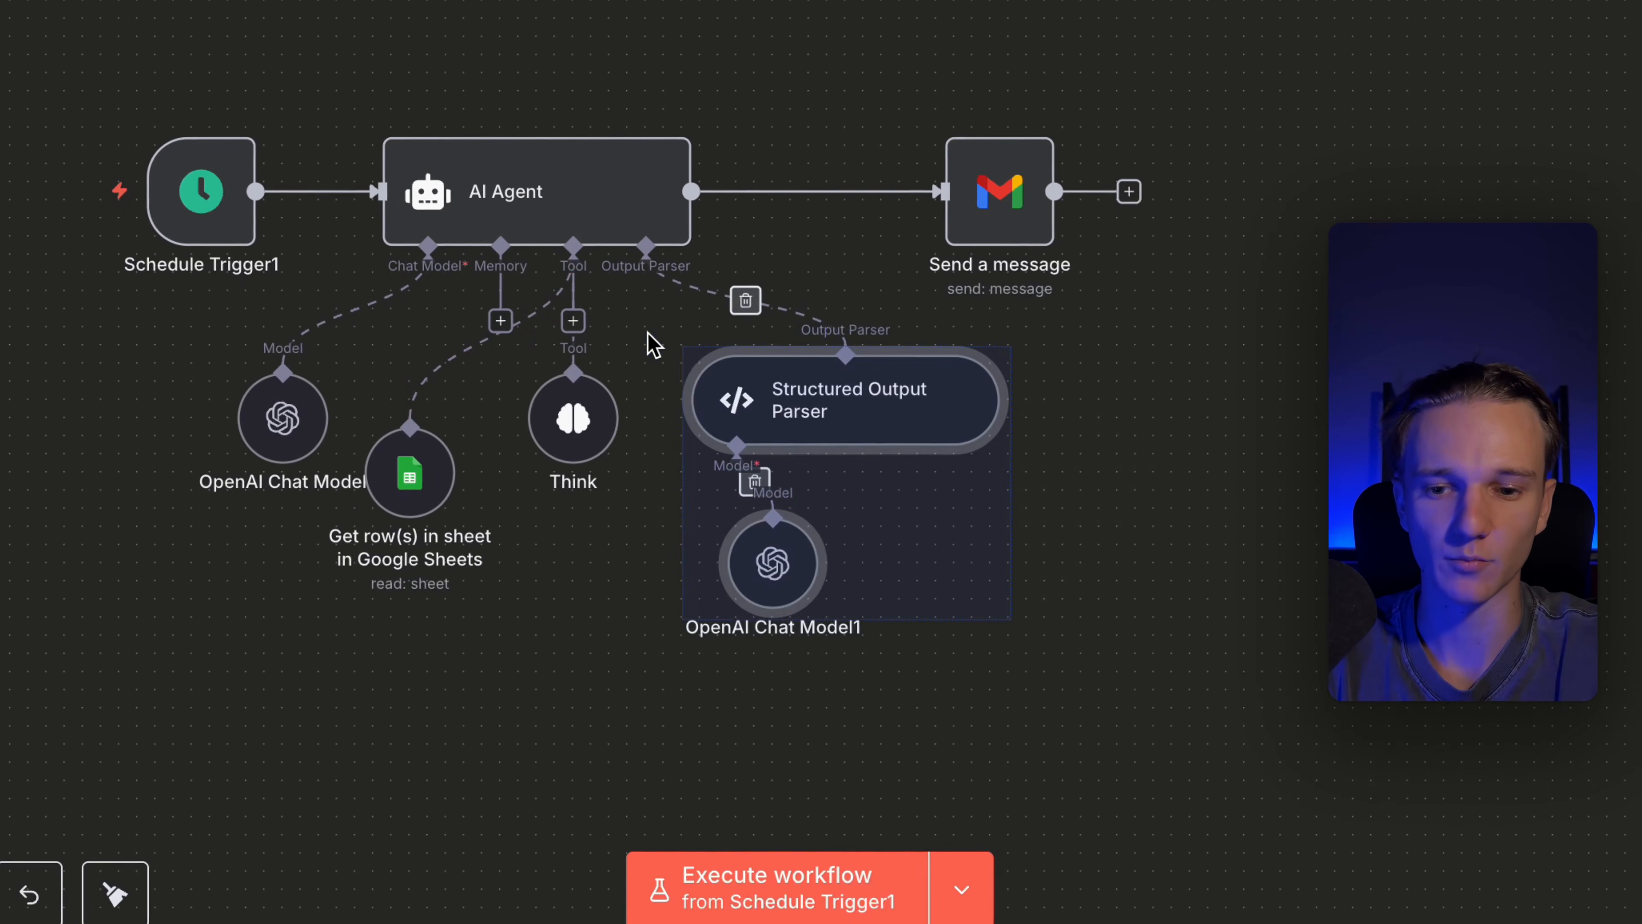
drag(778, 432, 906, 432)
drag(536, 440, 664, 439)
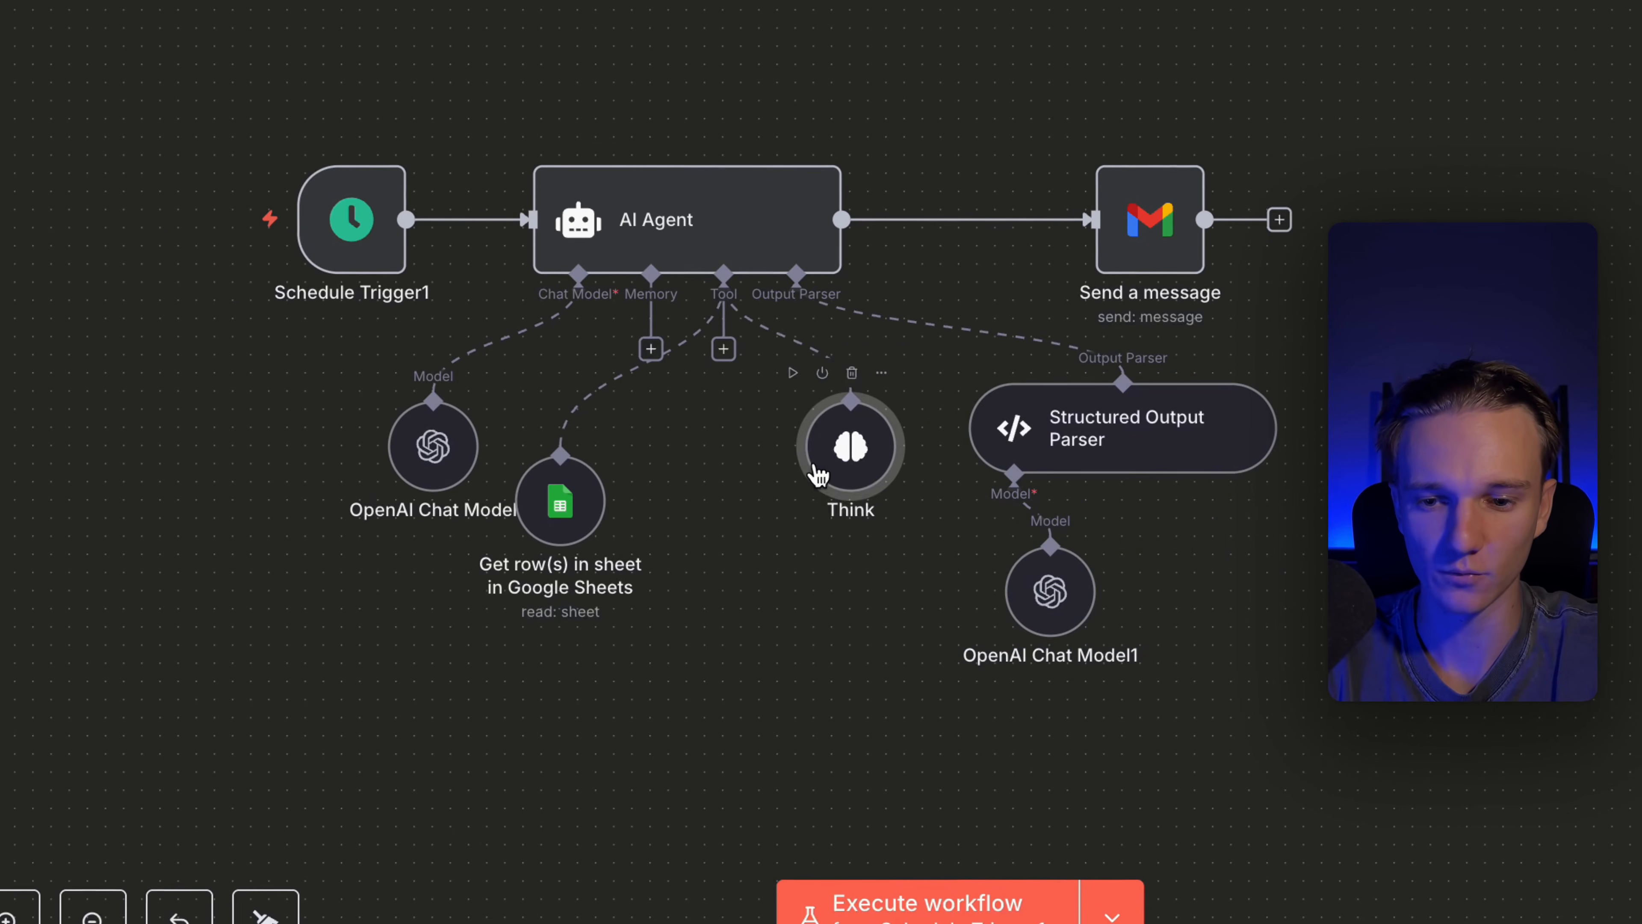
drag(561, 523, 634, 467)
drag(887, 467, 815, 449)
drag(1310, 714, 858, 388)
drag(724, 370, 724, 330)
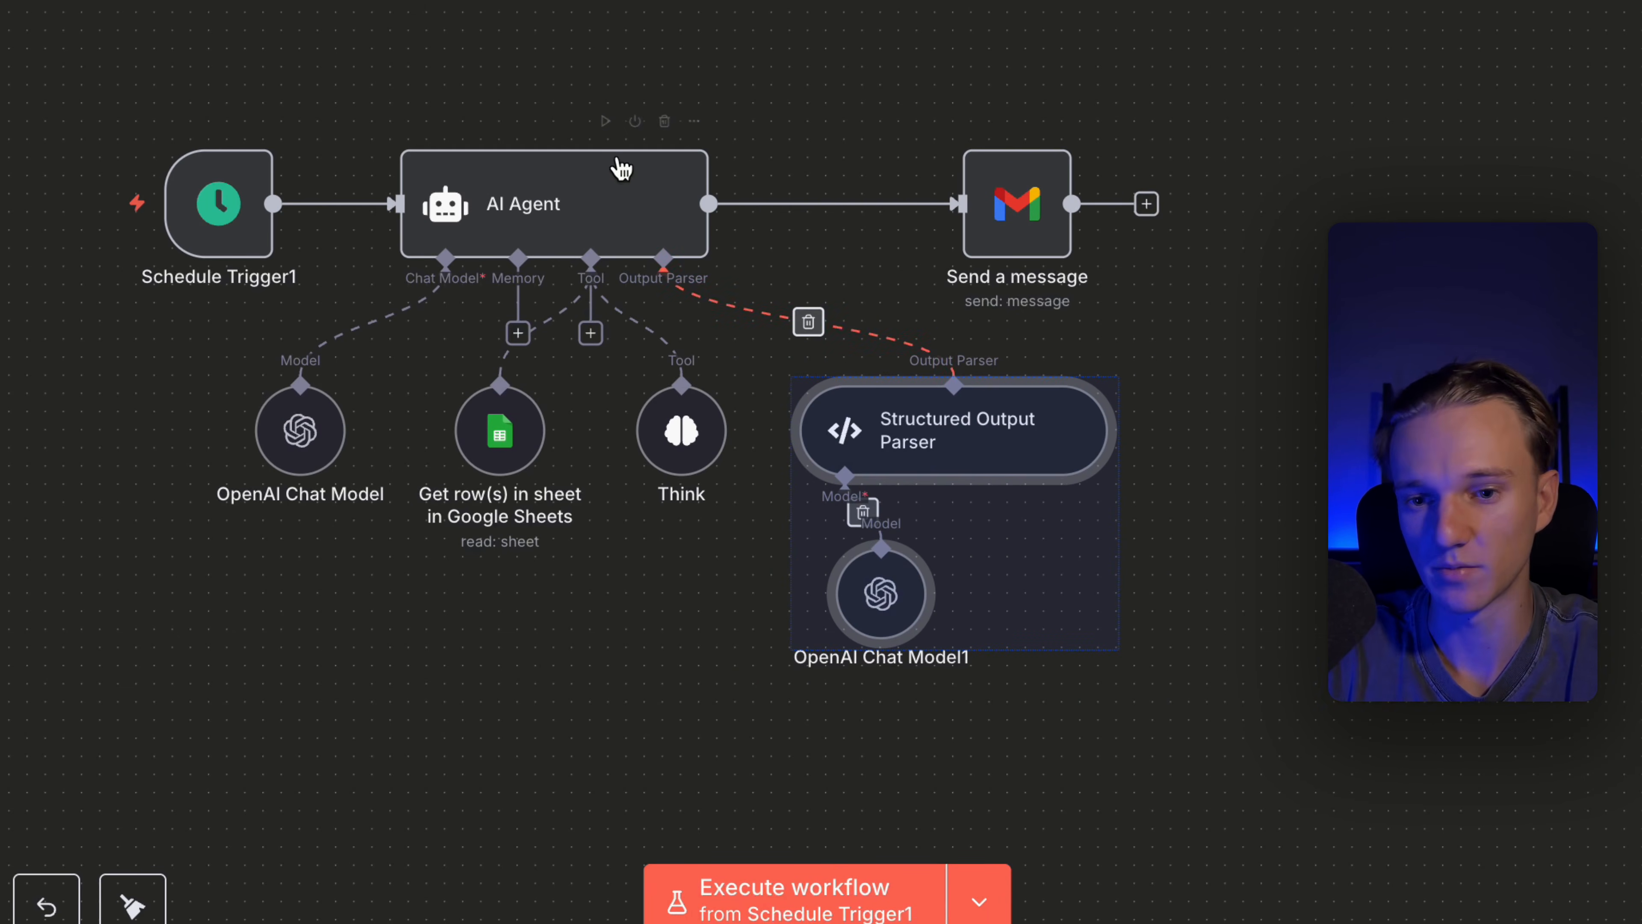
Execute the AI Agent node to test the analysis branch
click(605, 121)
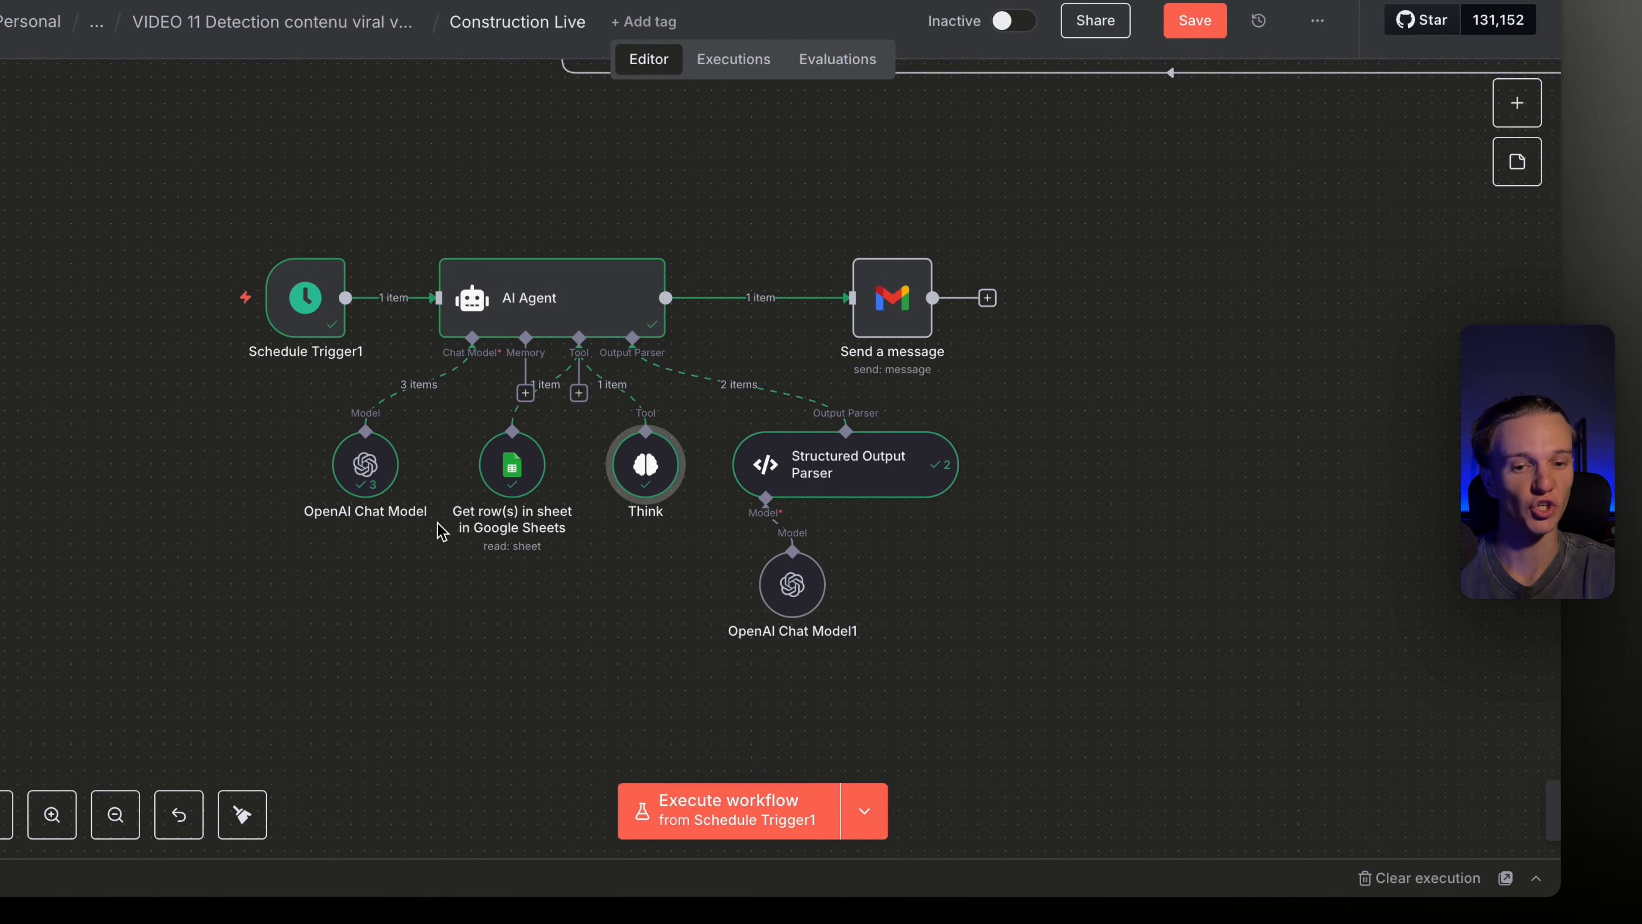
In the Send a message Gmail node, map the AI Agent's sujet_email output to the Subject and contenu_html to the Message
double_click(866, 311)
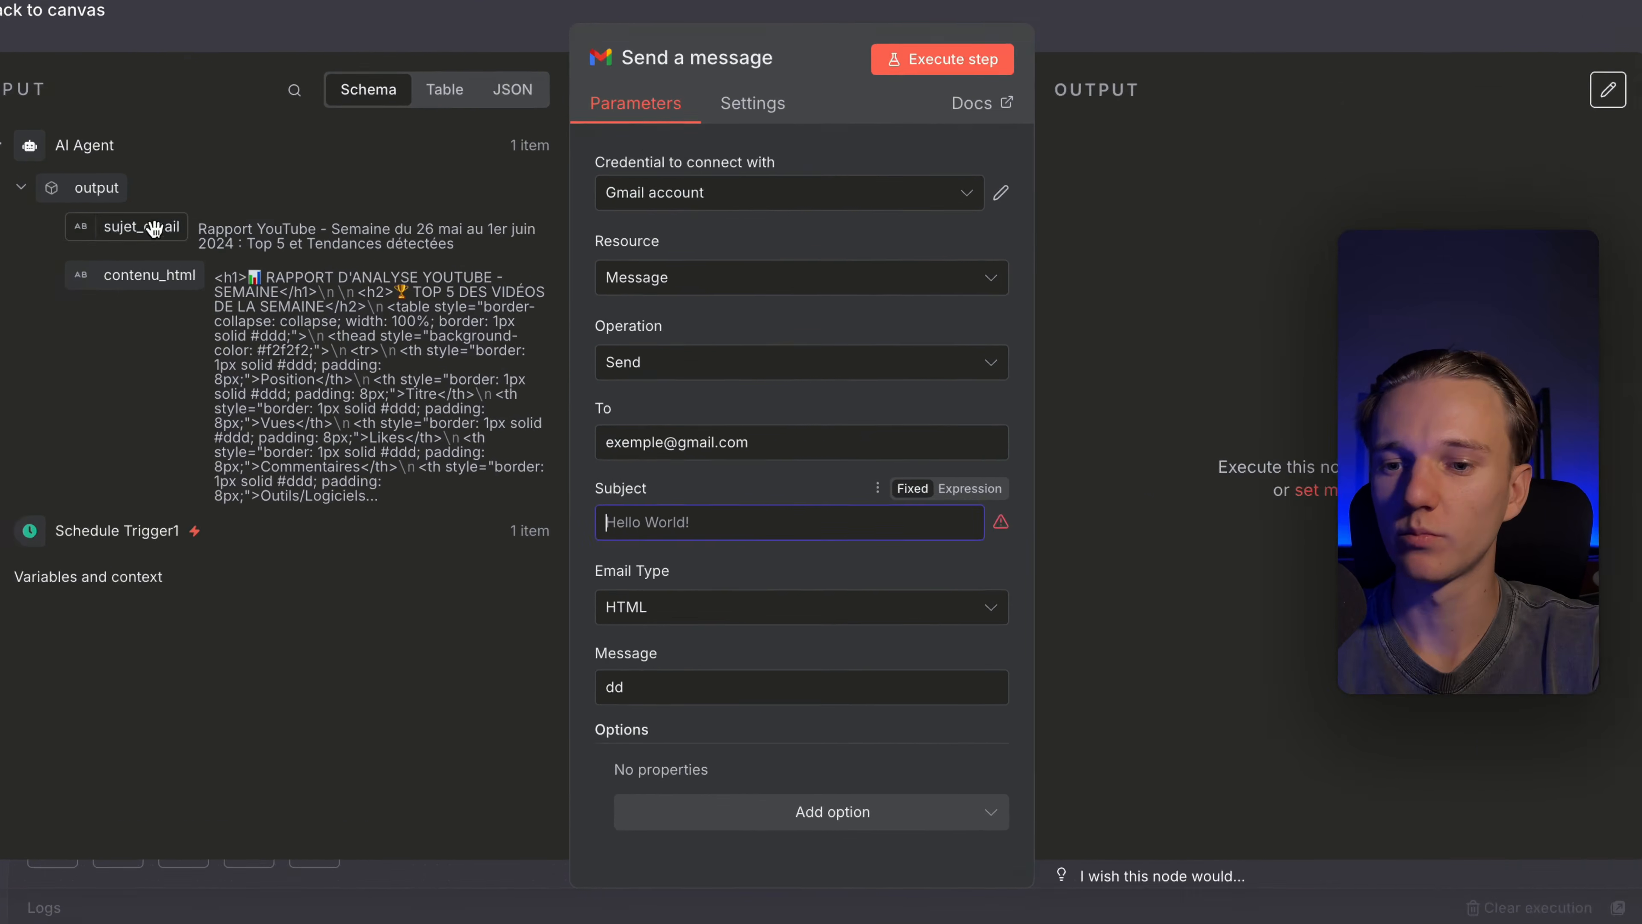
drag(239, 265, 840, 511)
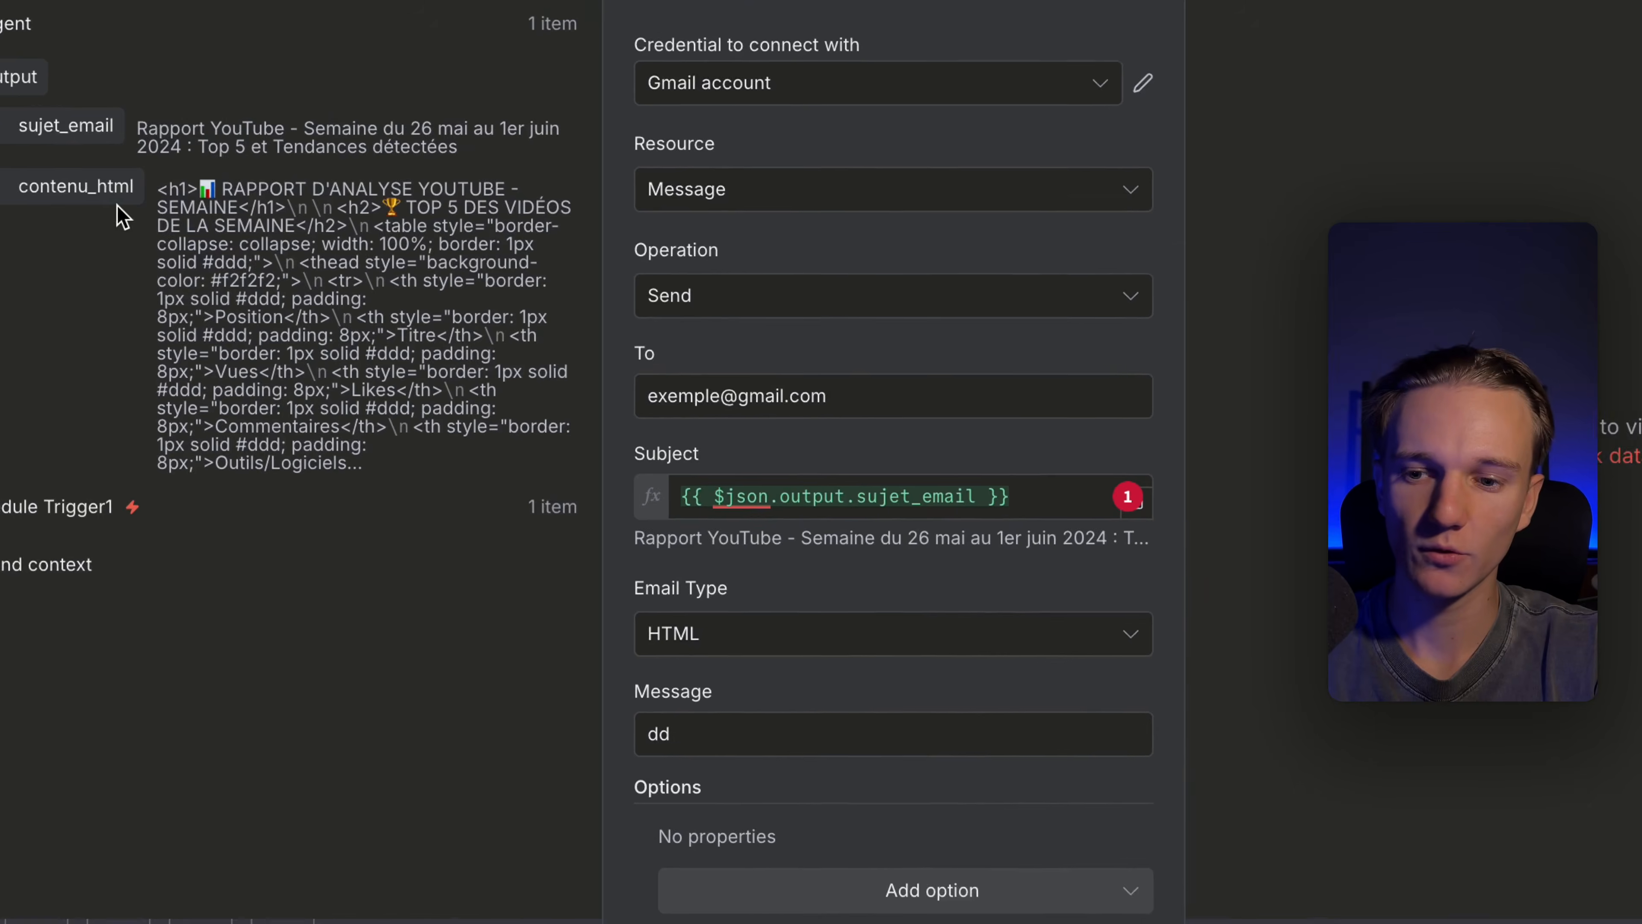
drag(90, 188, 740, 691)
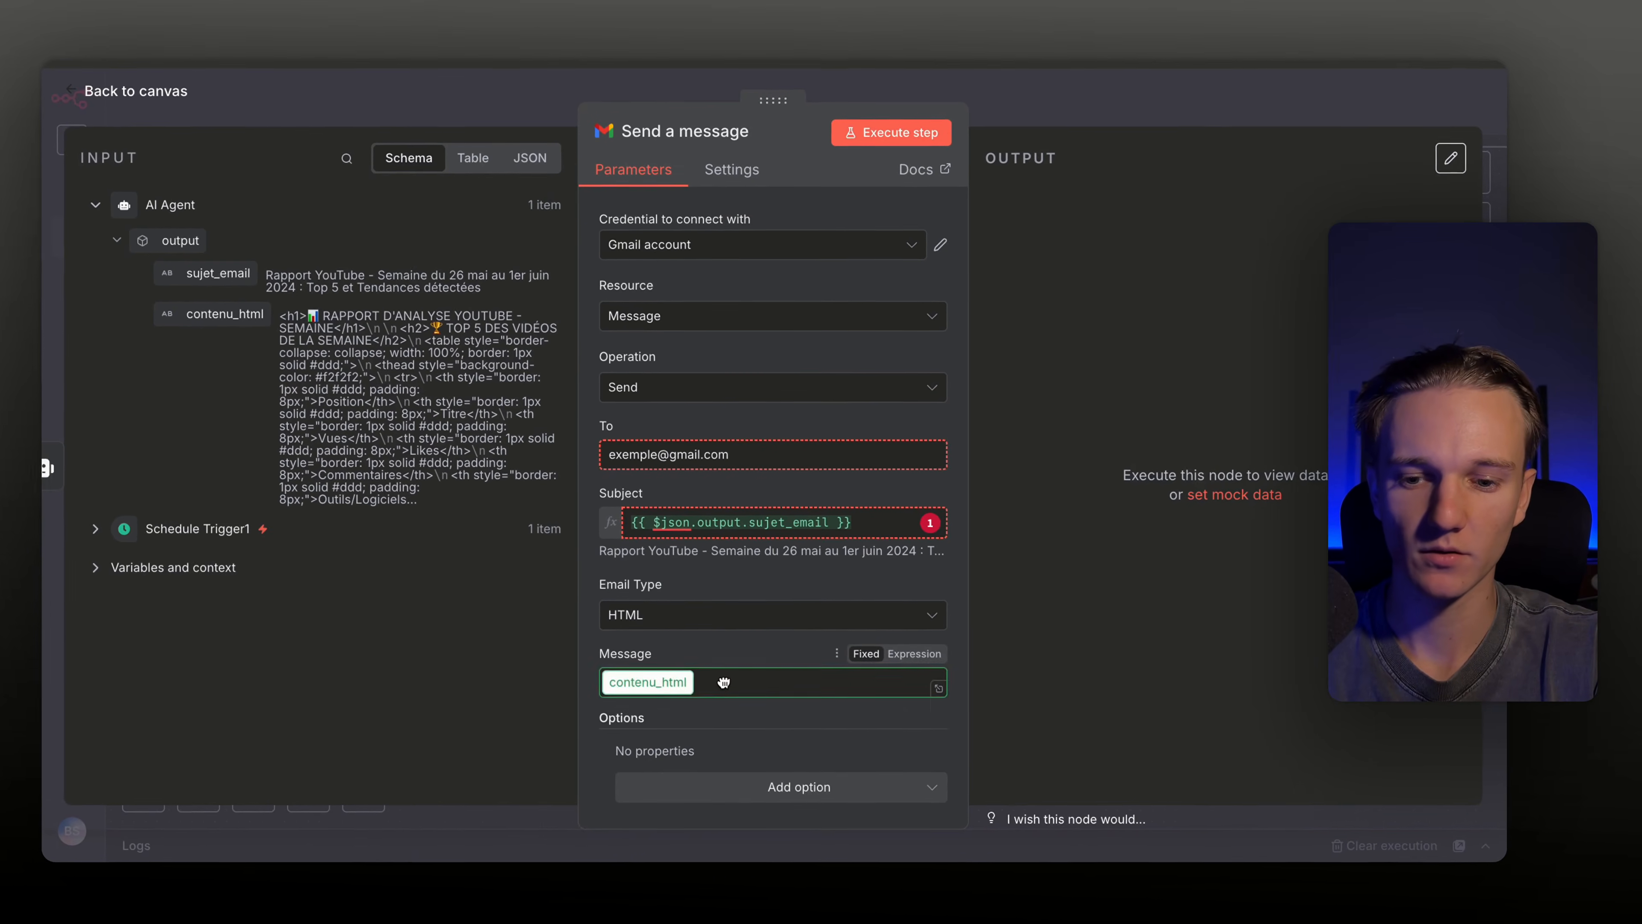
mouse_move(638, 680)
mouse_down()
mouse_move(621, 680)
mouse_move(650, 680)
mouse_up()
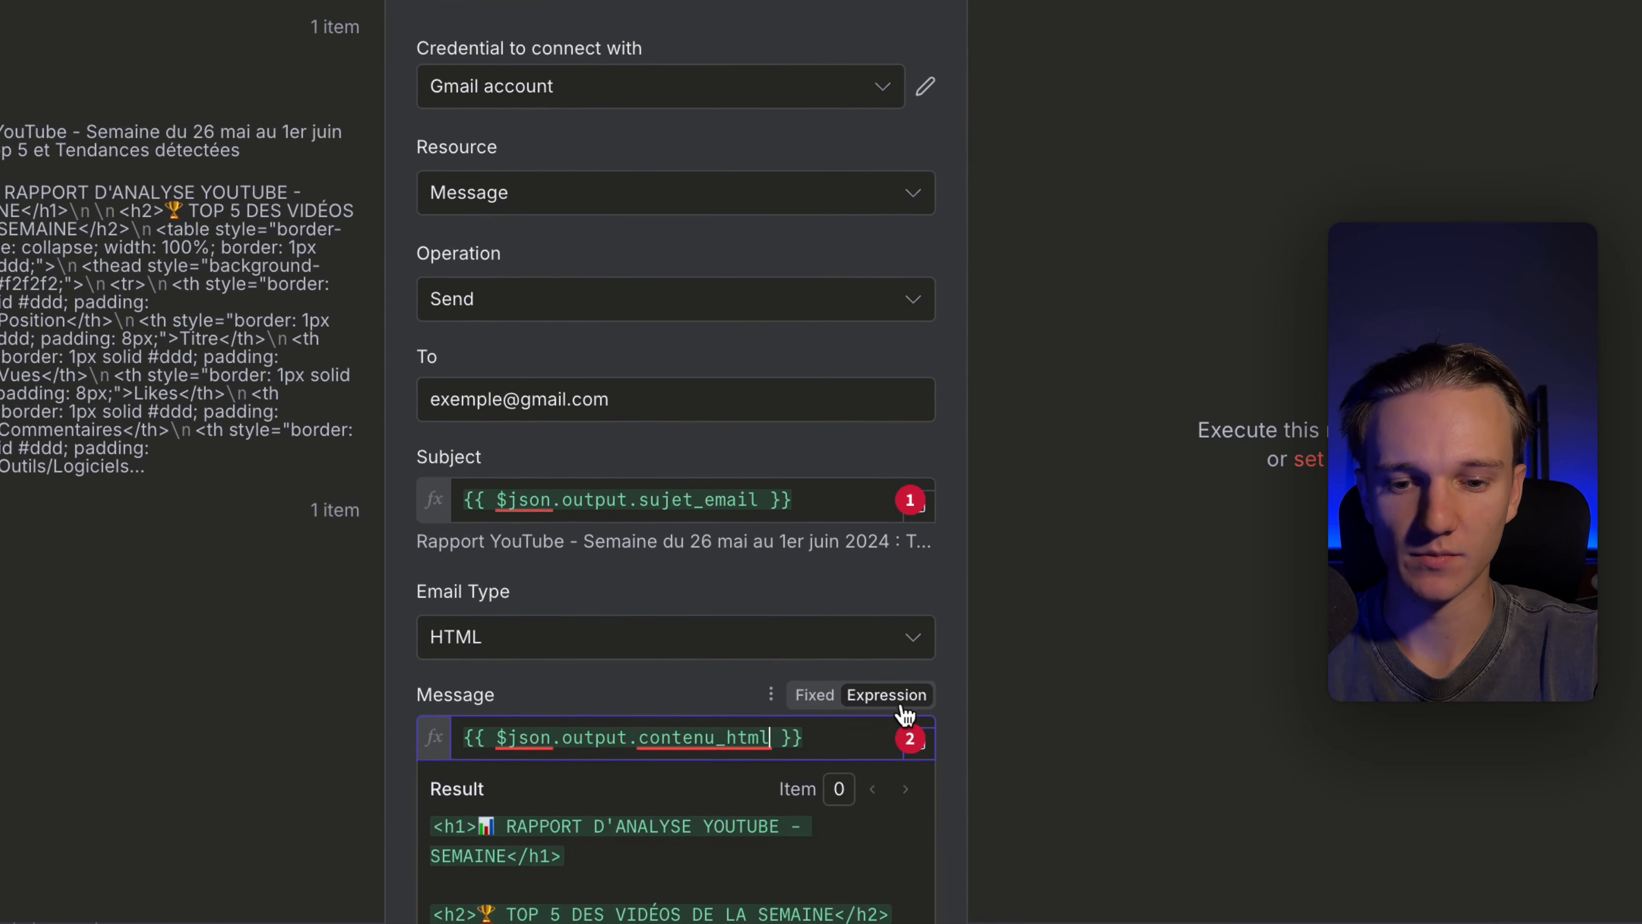
Read through the full HTML result of the Message expression in the expanded expression editor, and return to the canvas
click(931, 753)
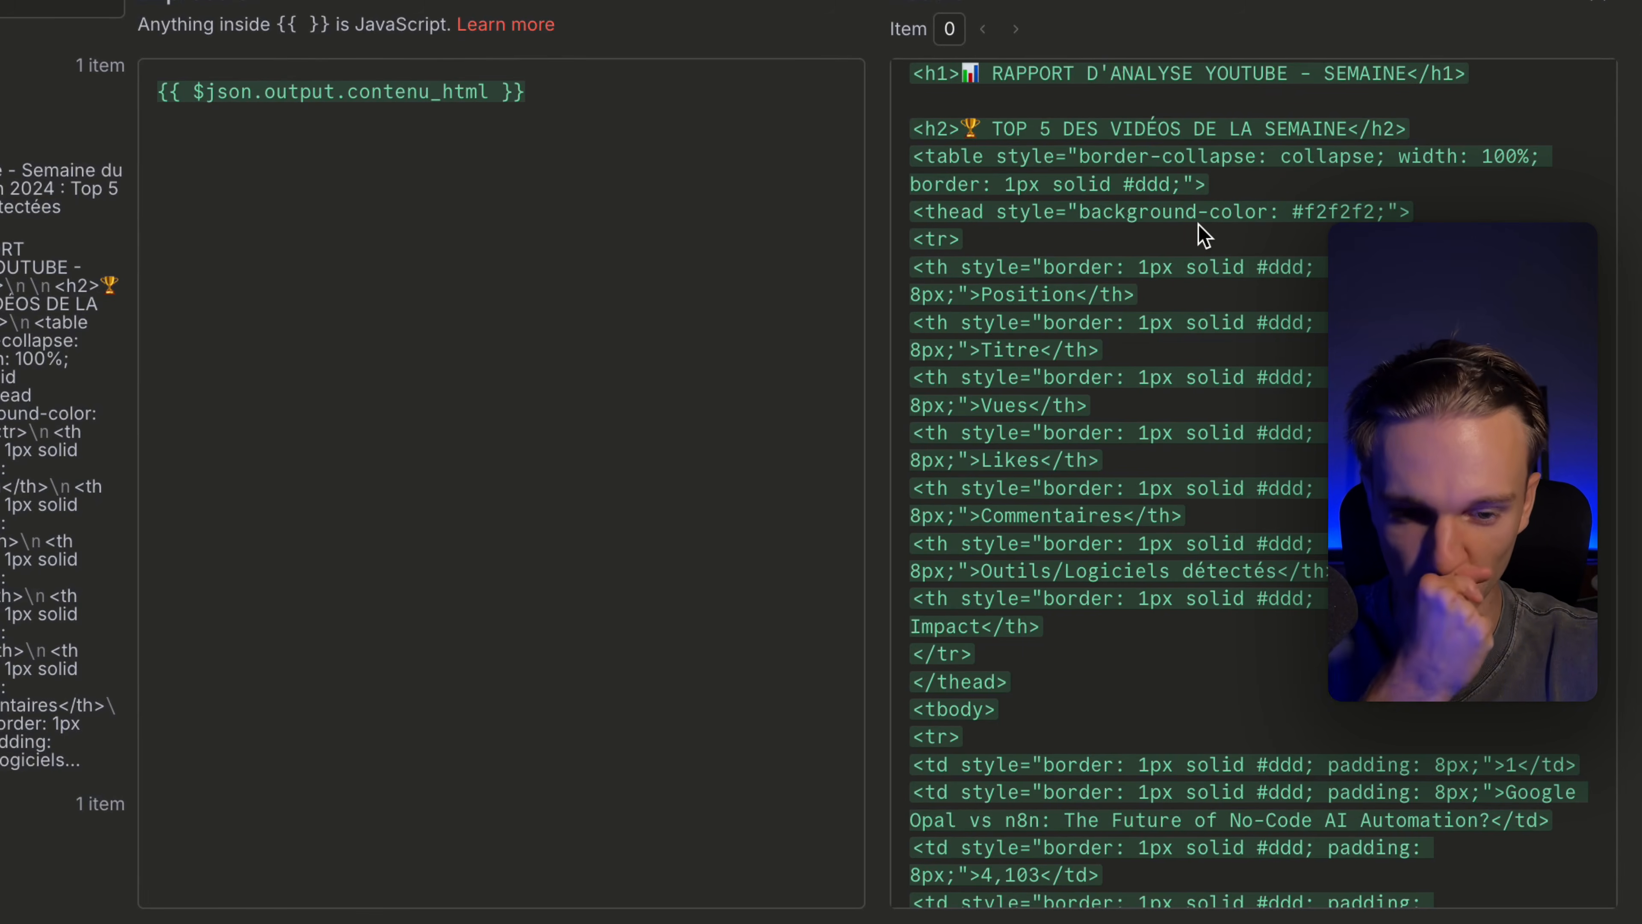
scroll(1198, 223, down, 15)
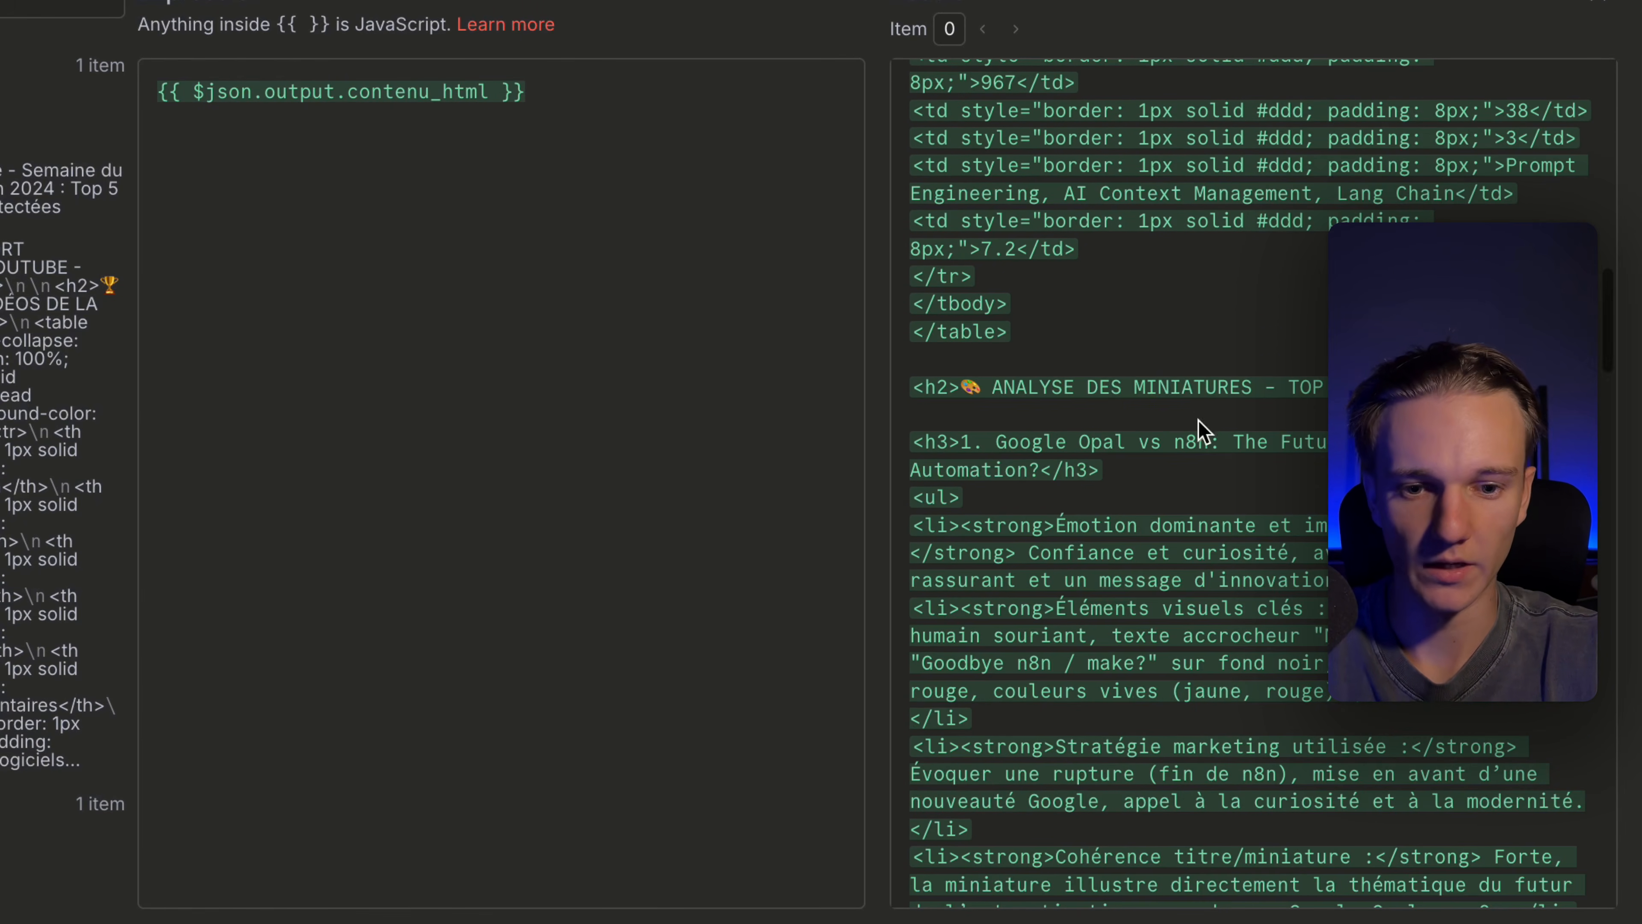
scroll(1214, 421, down, 10)
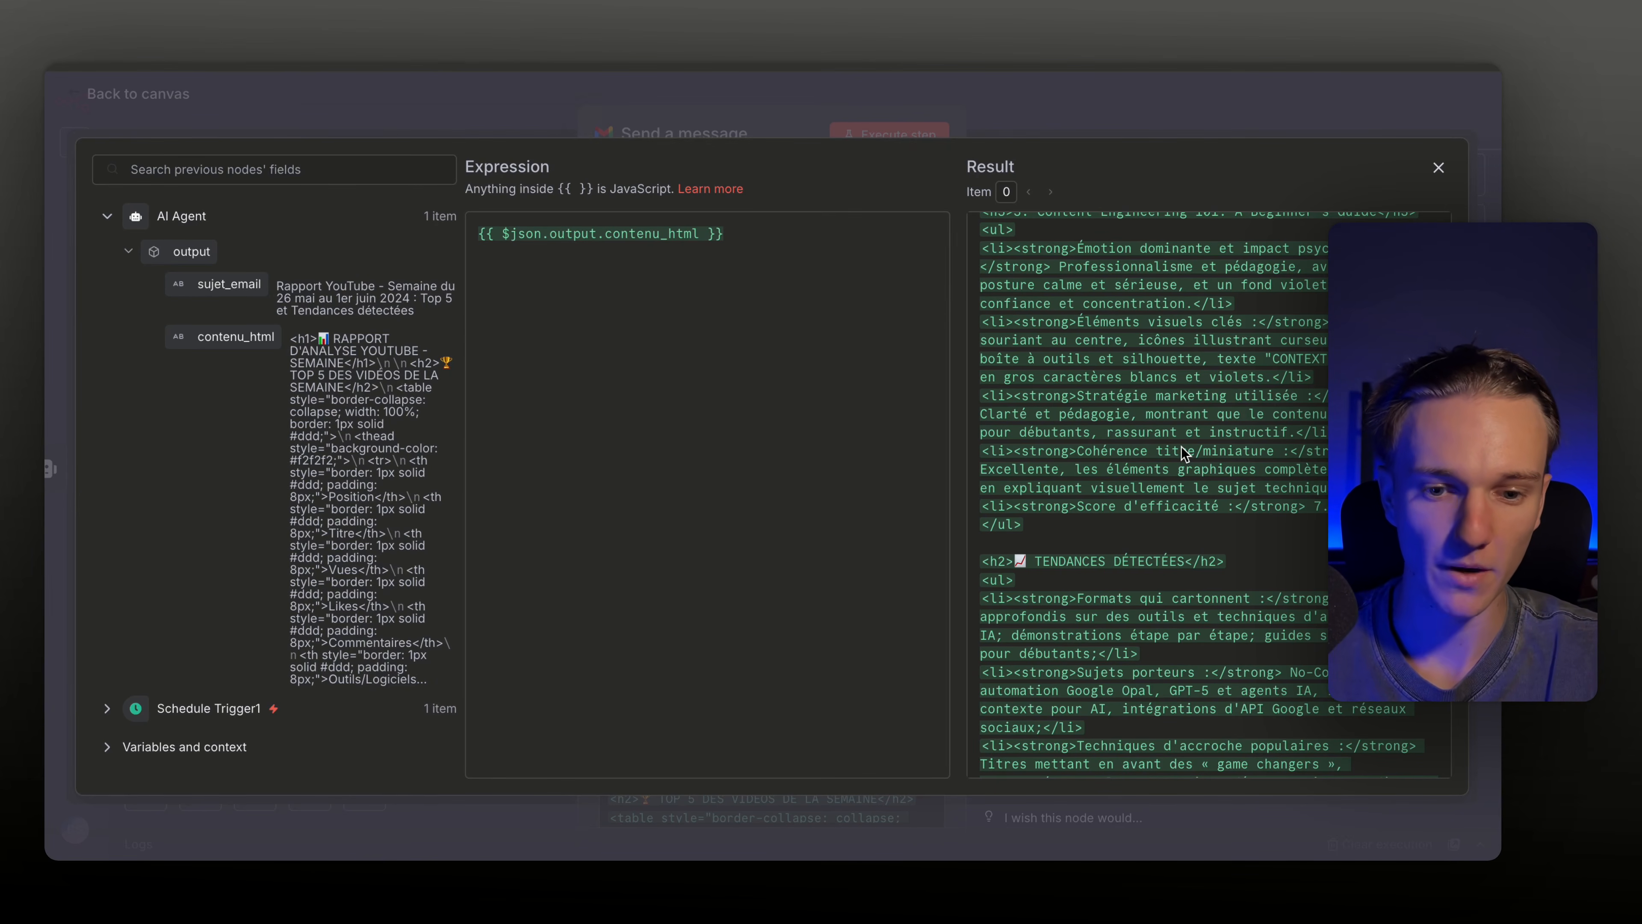
scroll(1153, 543, down, 5)
scroll(1153, 542, down, 6)
scroll(1154, 549, down, 3)
scroll(1133, 617, down, 10)
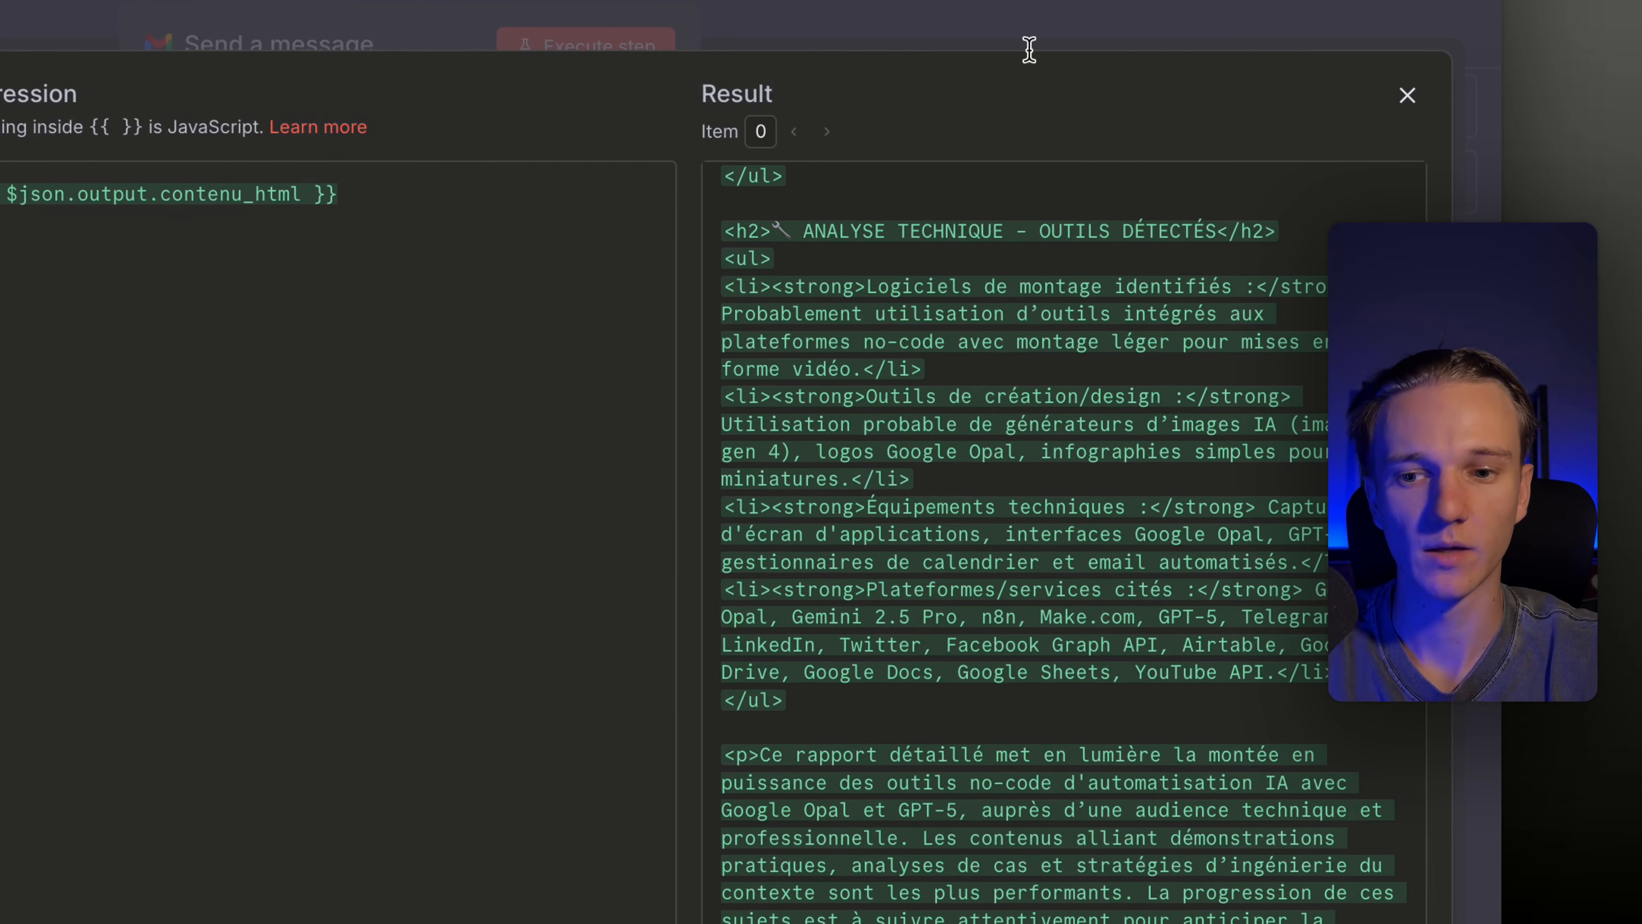
click(1152, 110)
click(910, 31)
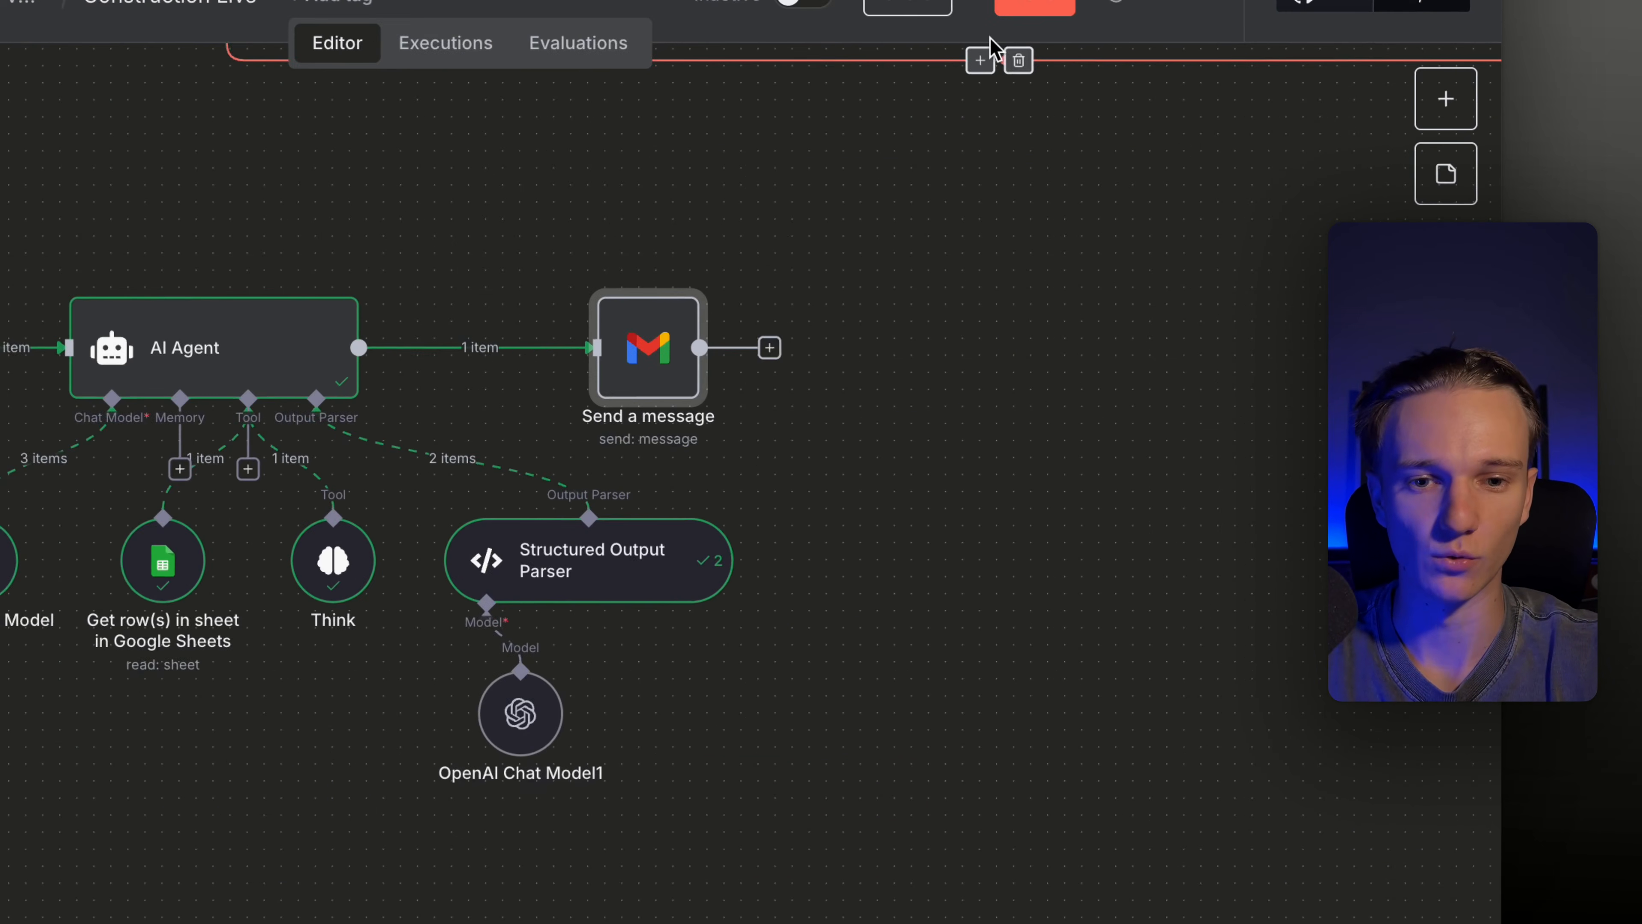
Unpin the data on the scraping branch's Get row(s) in sheet, Code and Analyze image nodes
scroll(549, 495, down, 5)
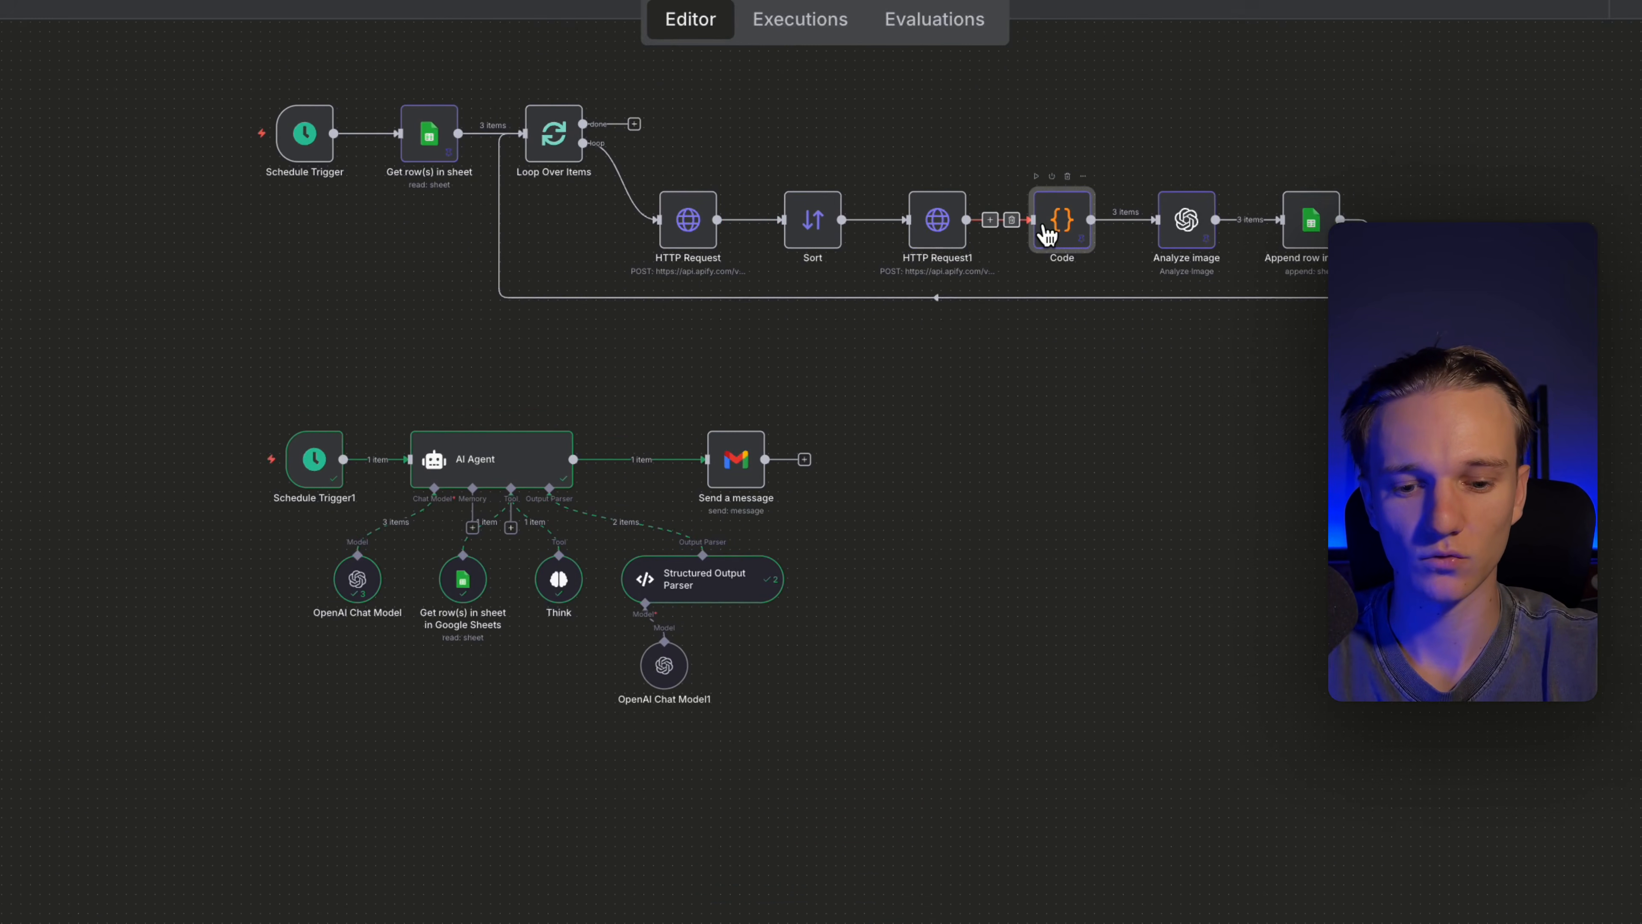
scroll(696, 404, down, 2)
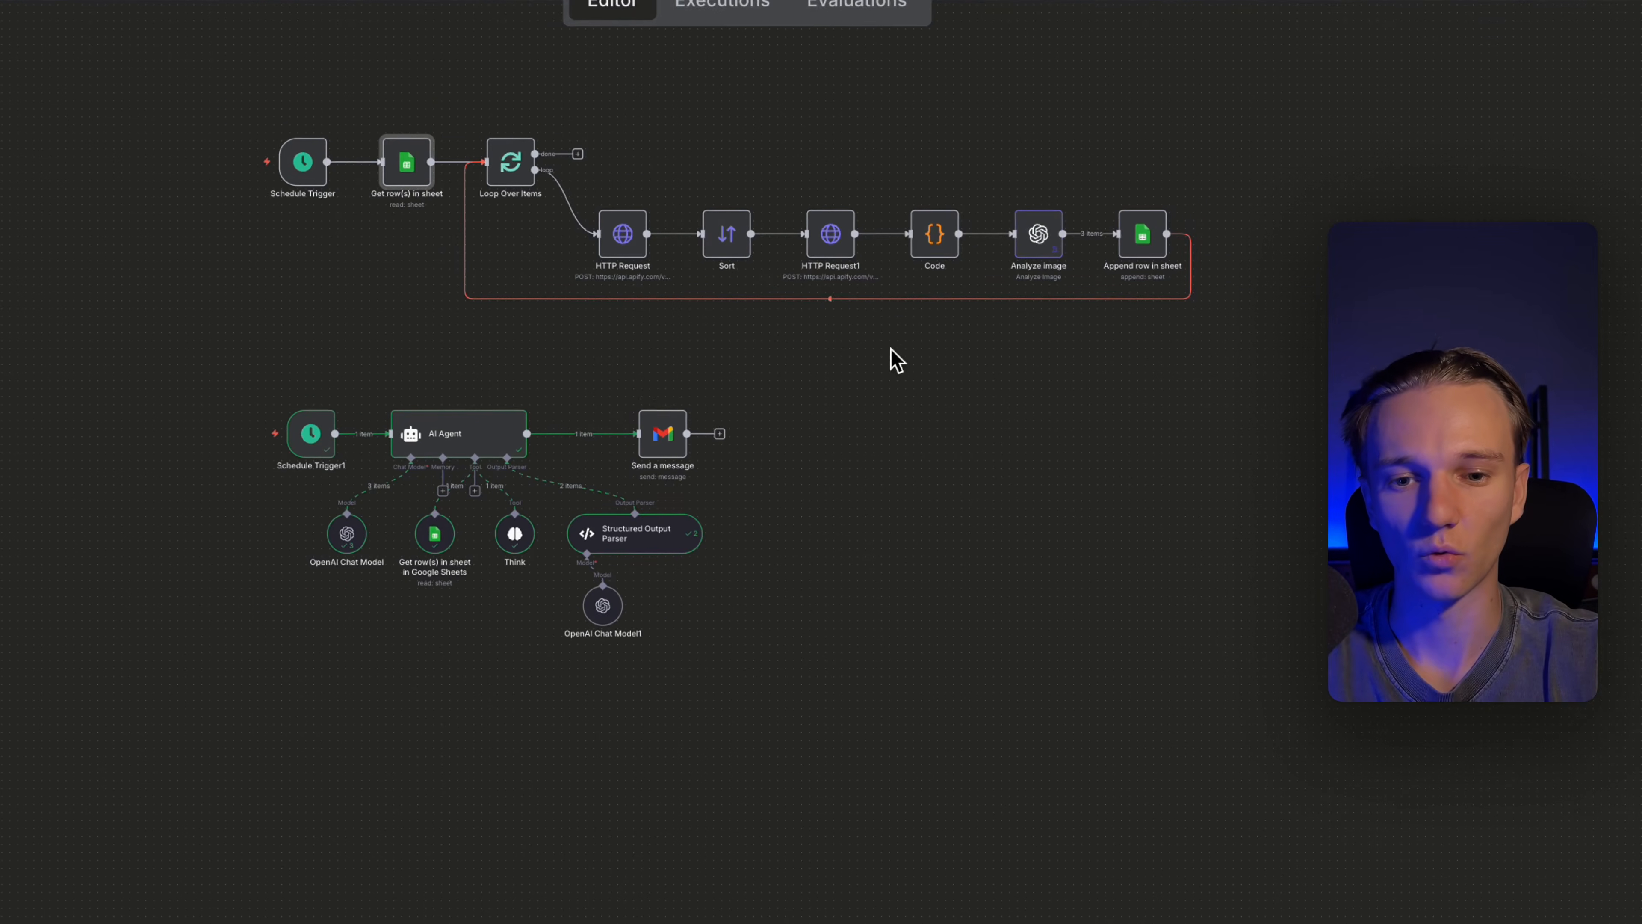
click(1050, 234)
key(p)
Move the whole AI Agent branch closer beneath the scraping branch, lining up its Schedule Trigger with the one above
drag(968, 594, 283, 374)
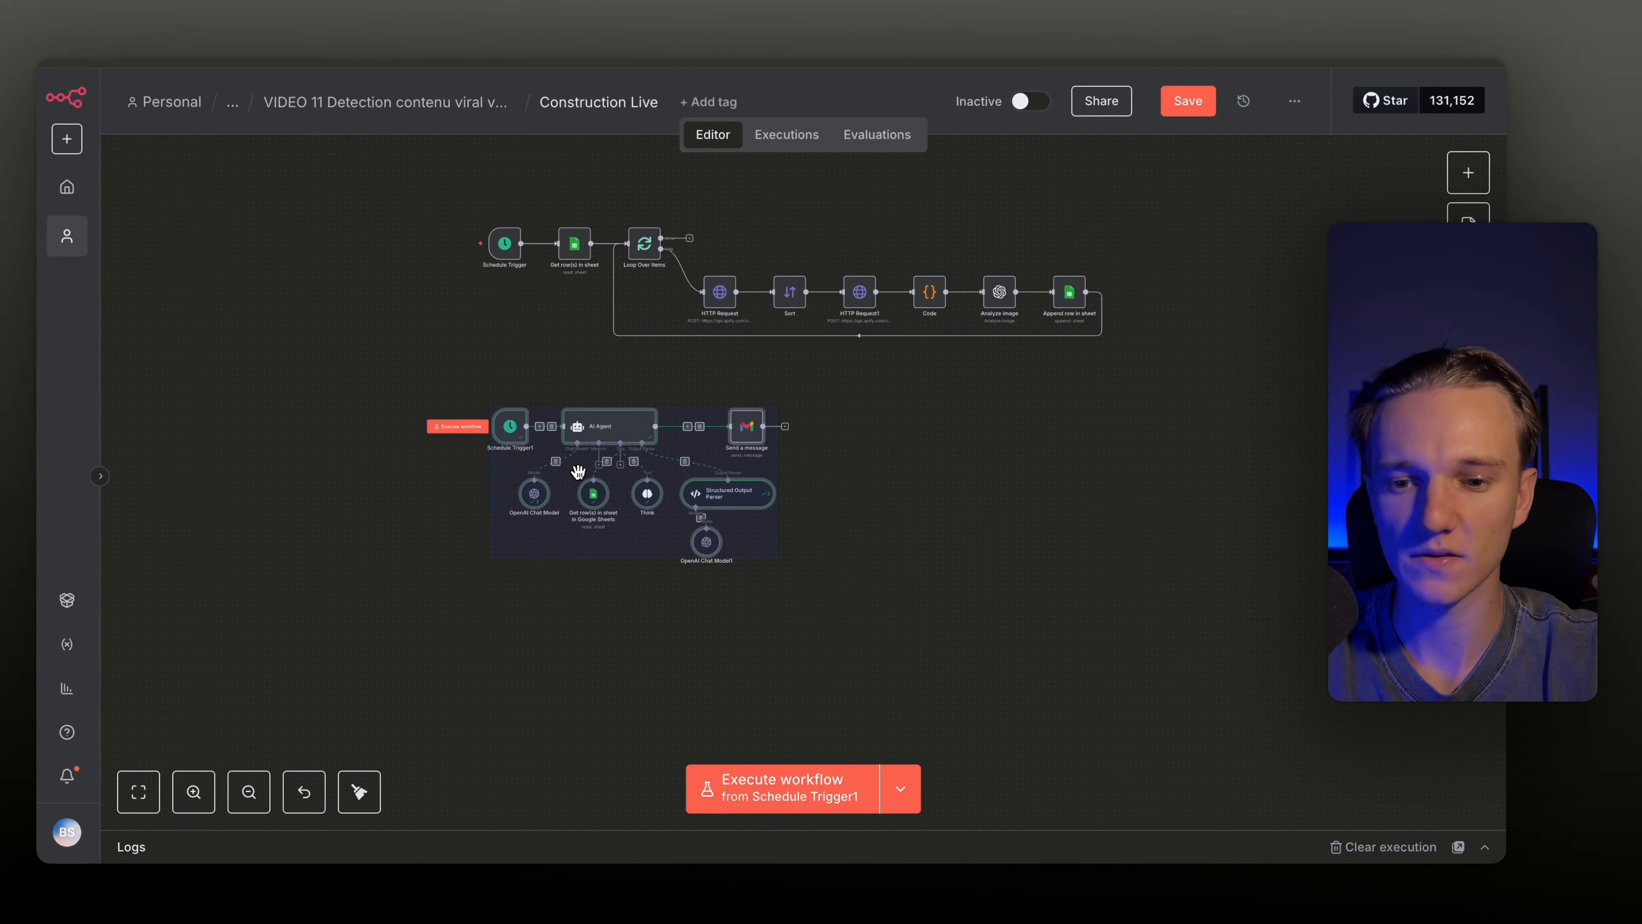
drag(519, 466, 513, 442)
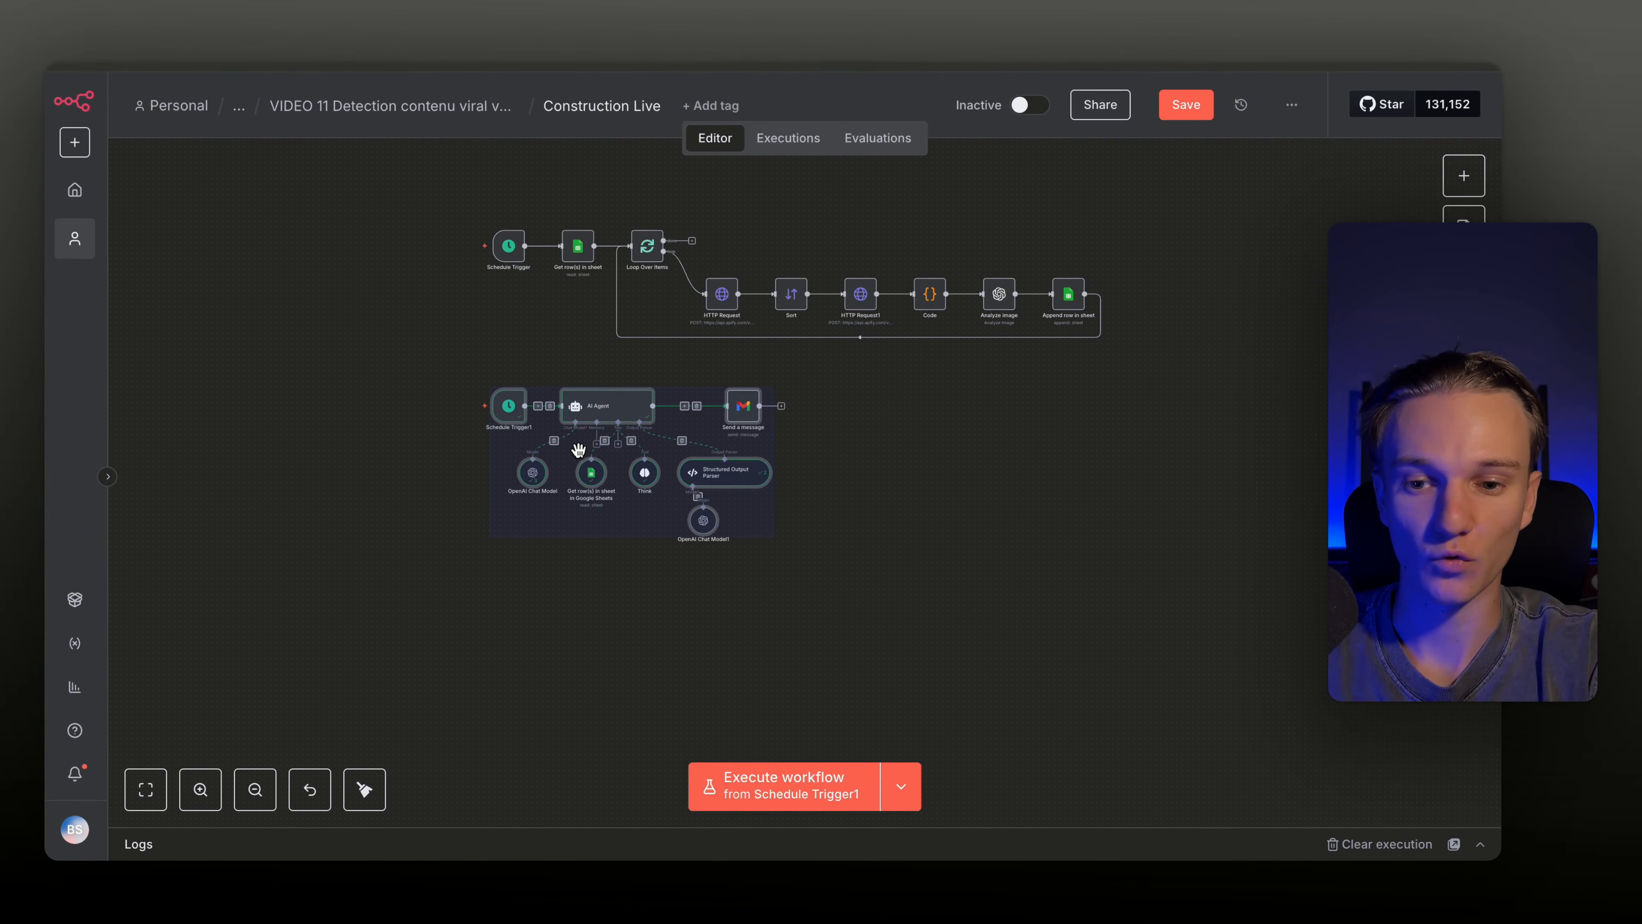